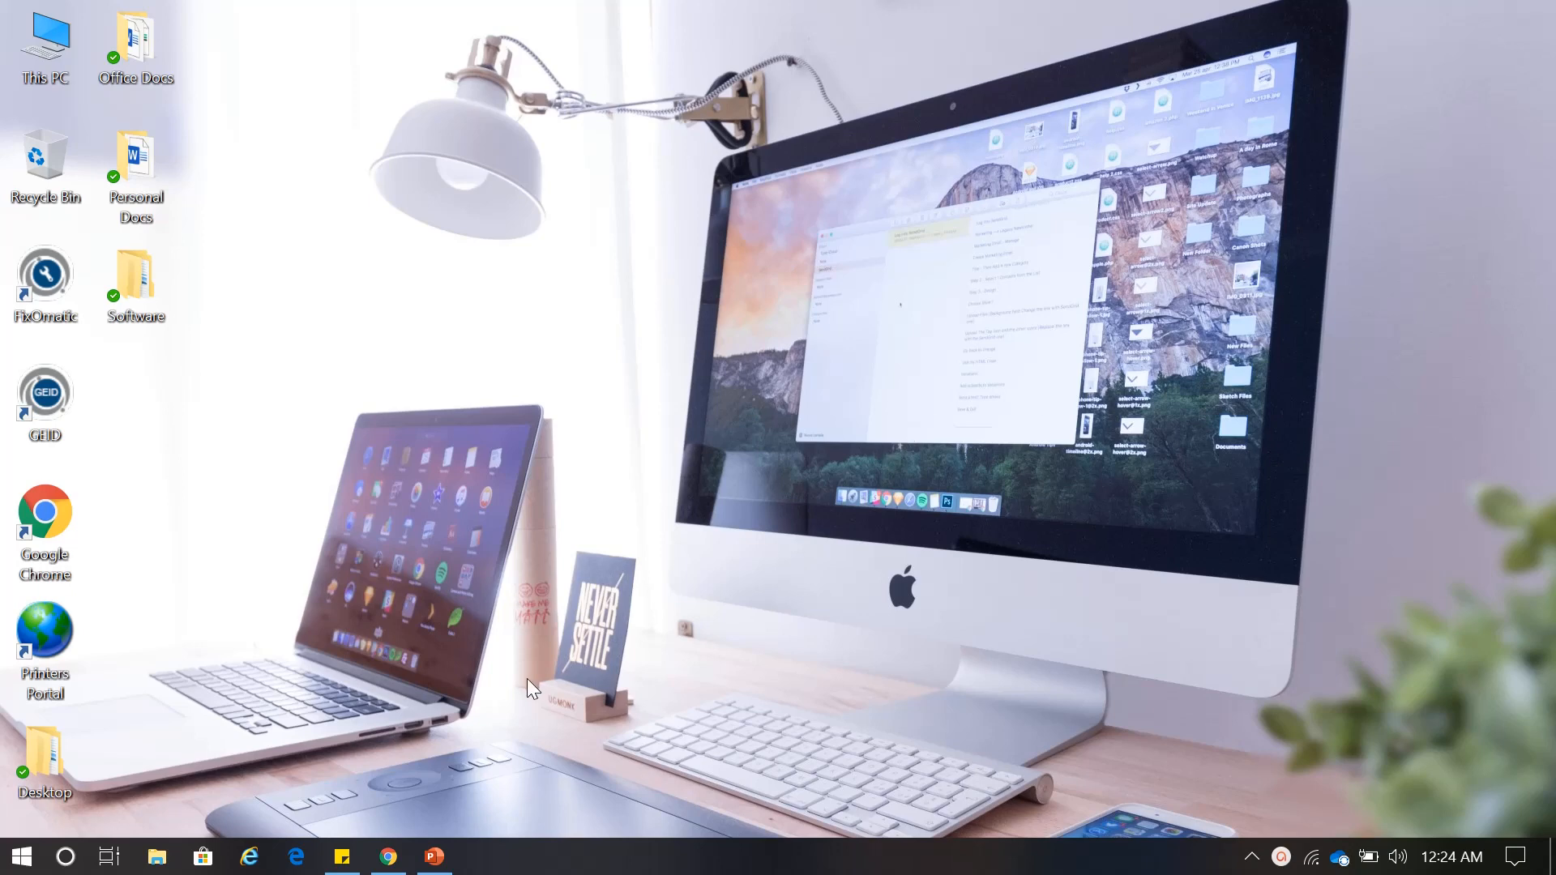
Switch to PowerPoint to read the slide introducing Hyper-V, and minimize the presentation.
click(446, 859)
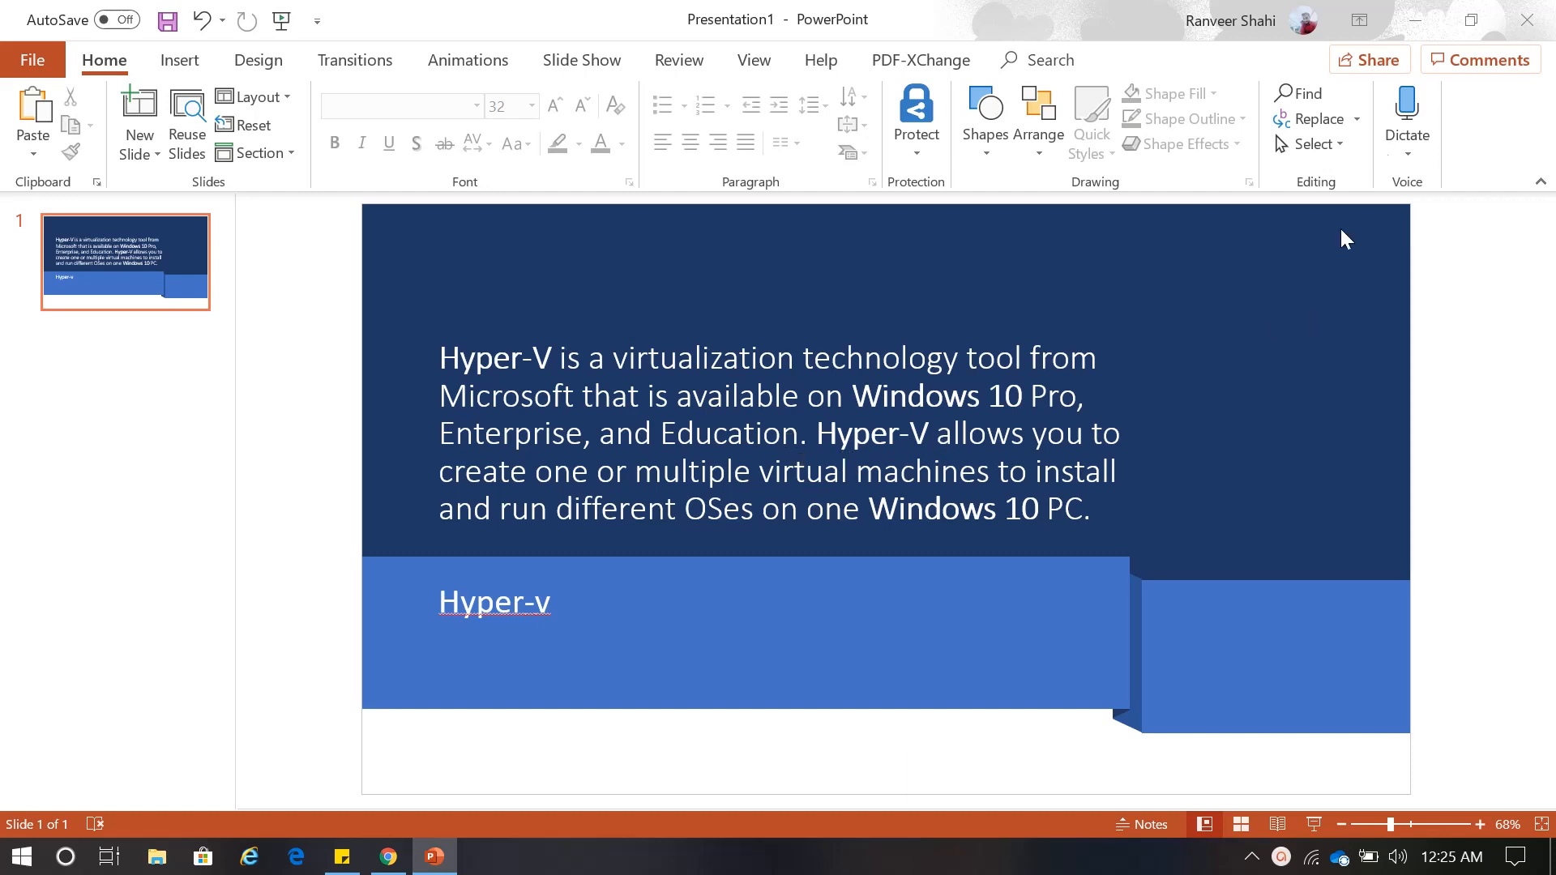
click(1416, 25)
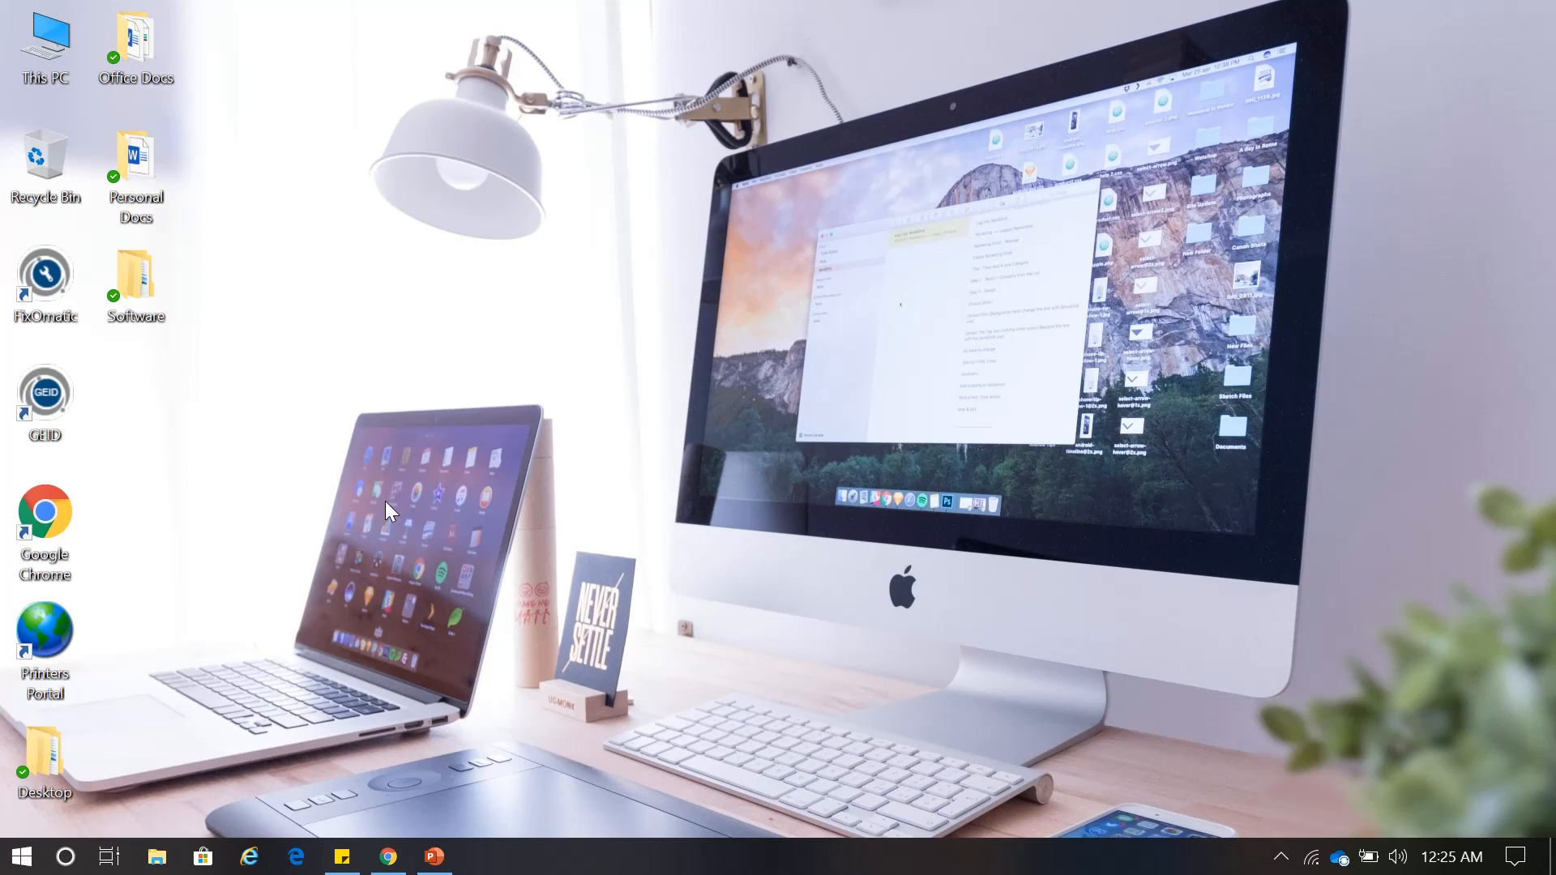
Run appwiz.cpl and open the list for turning Windows features on or off in a maximized window.
key(super+r)
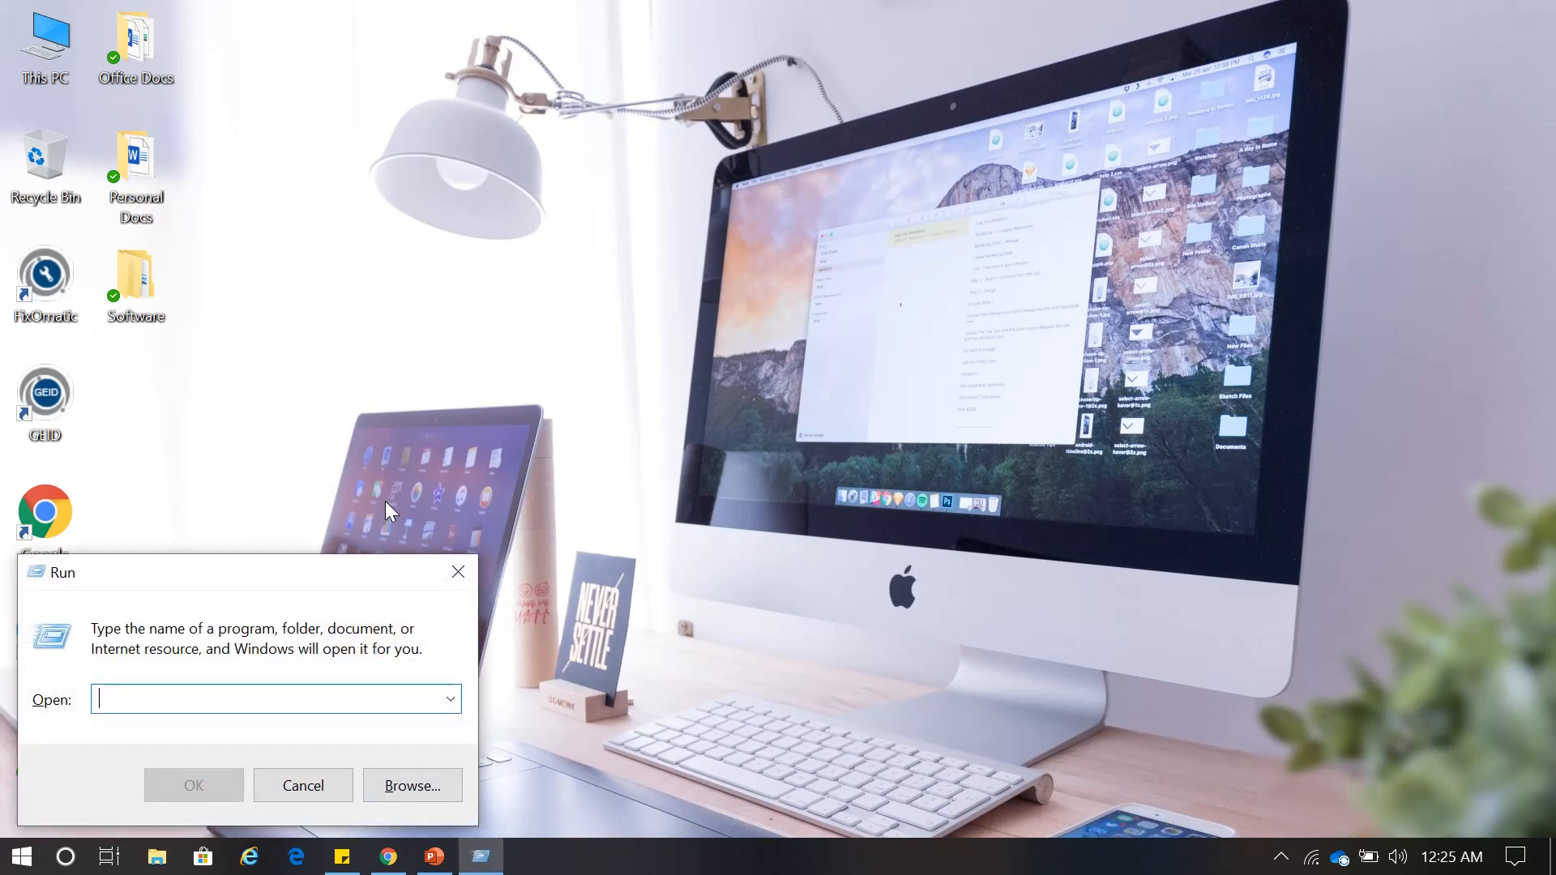
text(a)
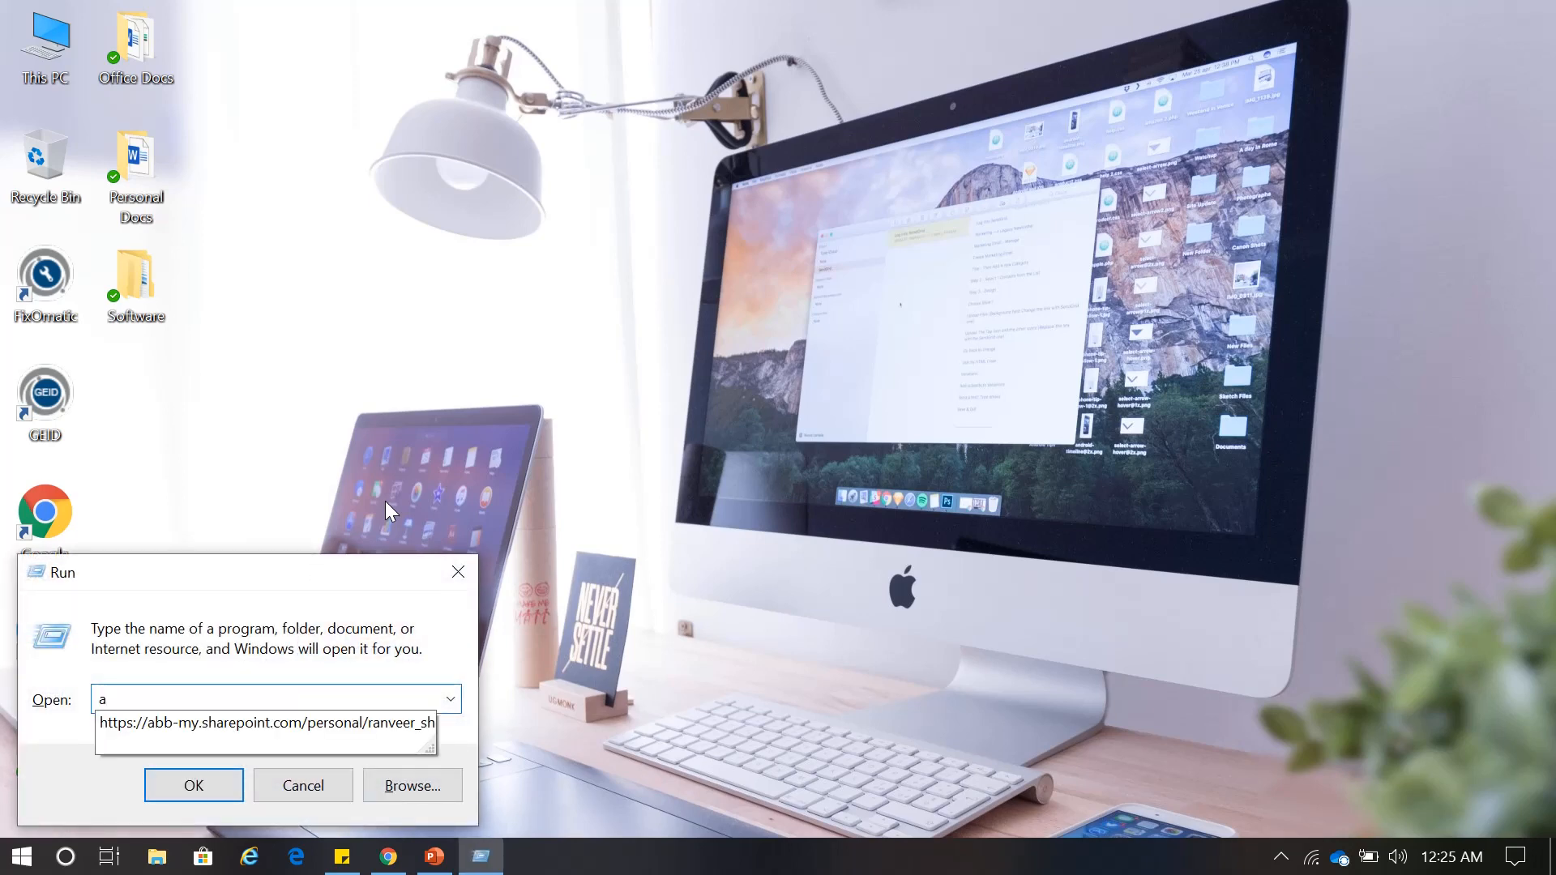
text(ppwiz.)
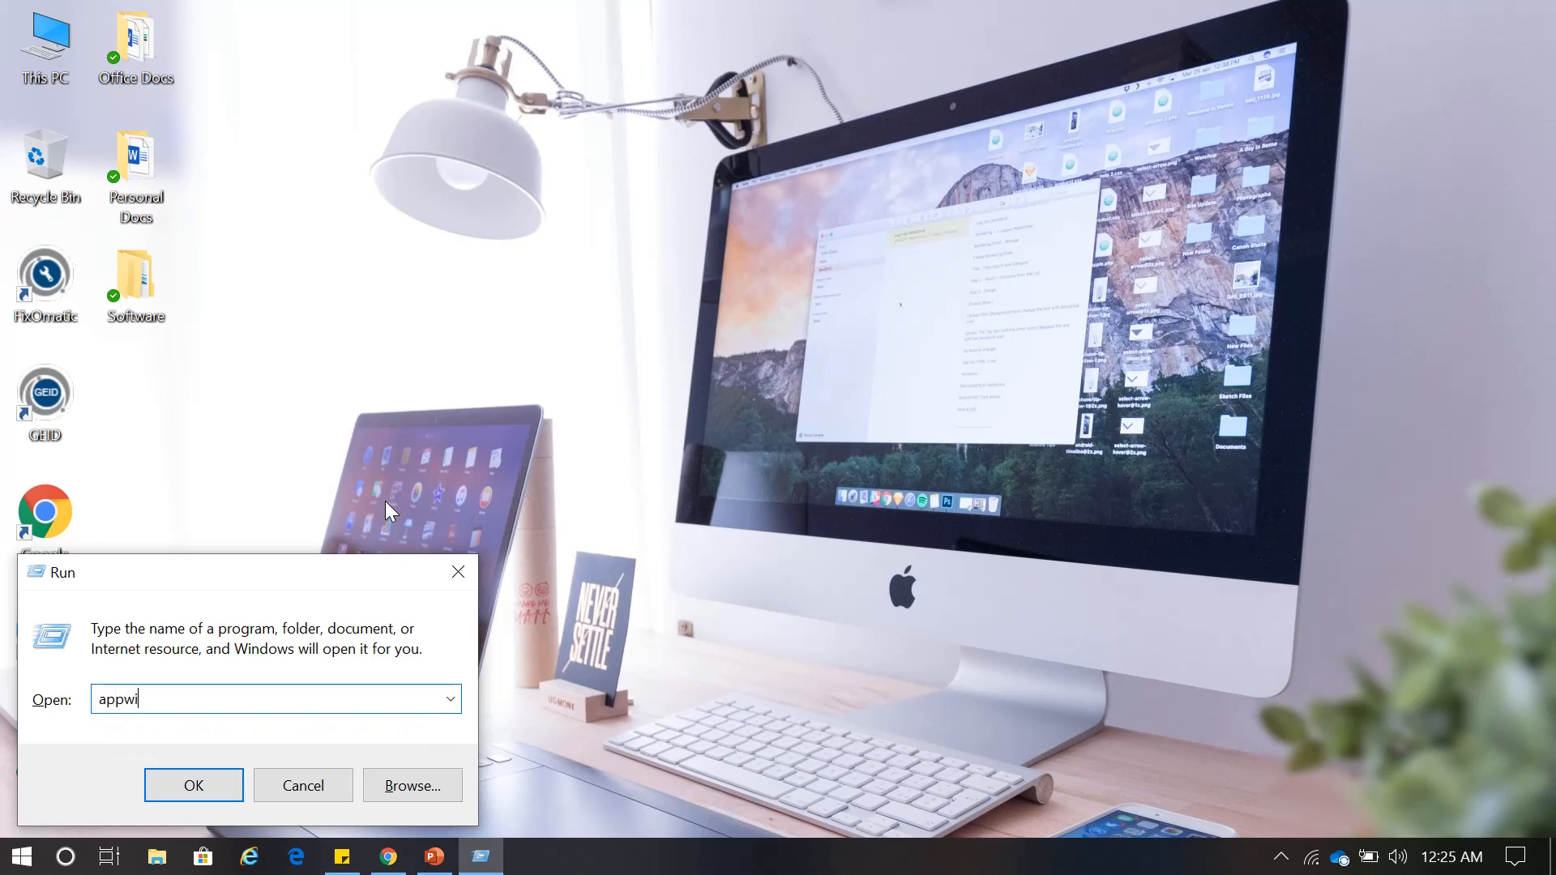
text(cpl)
key(Return)
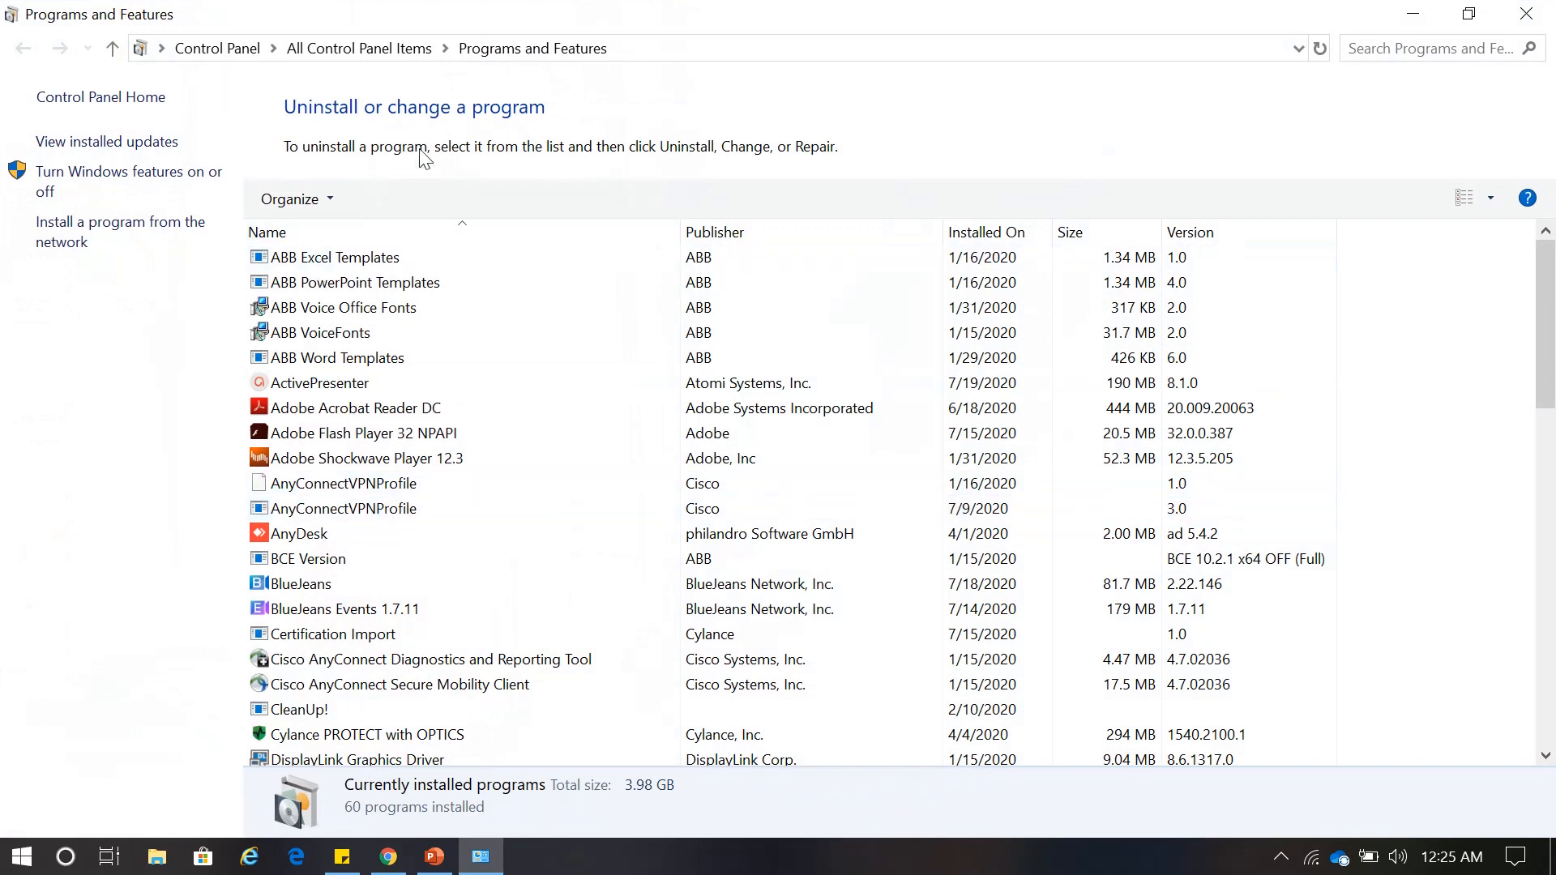
click(121, 185)
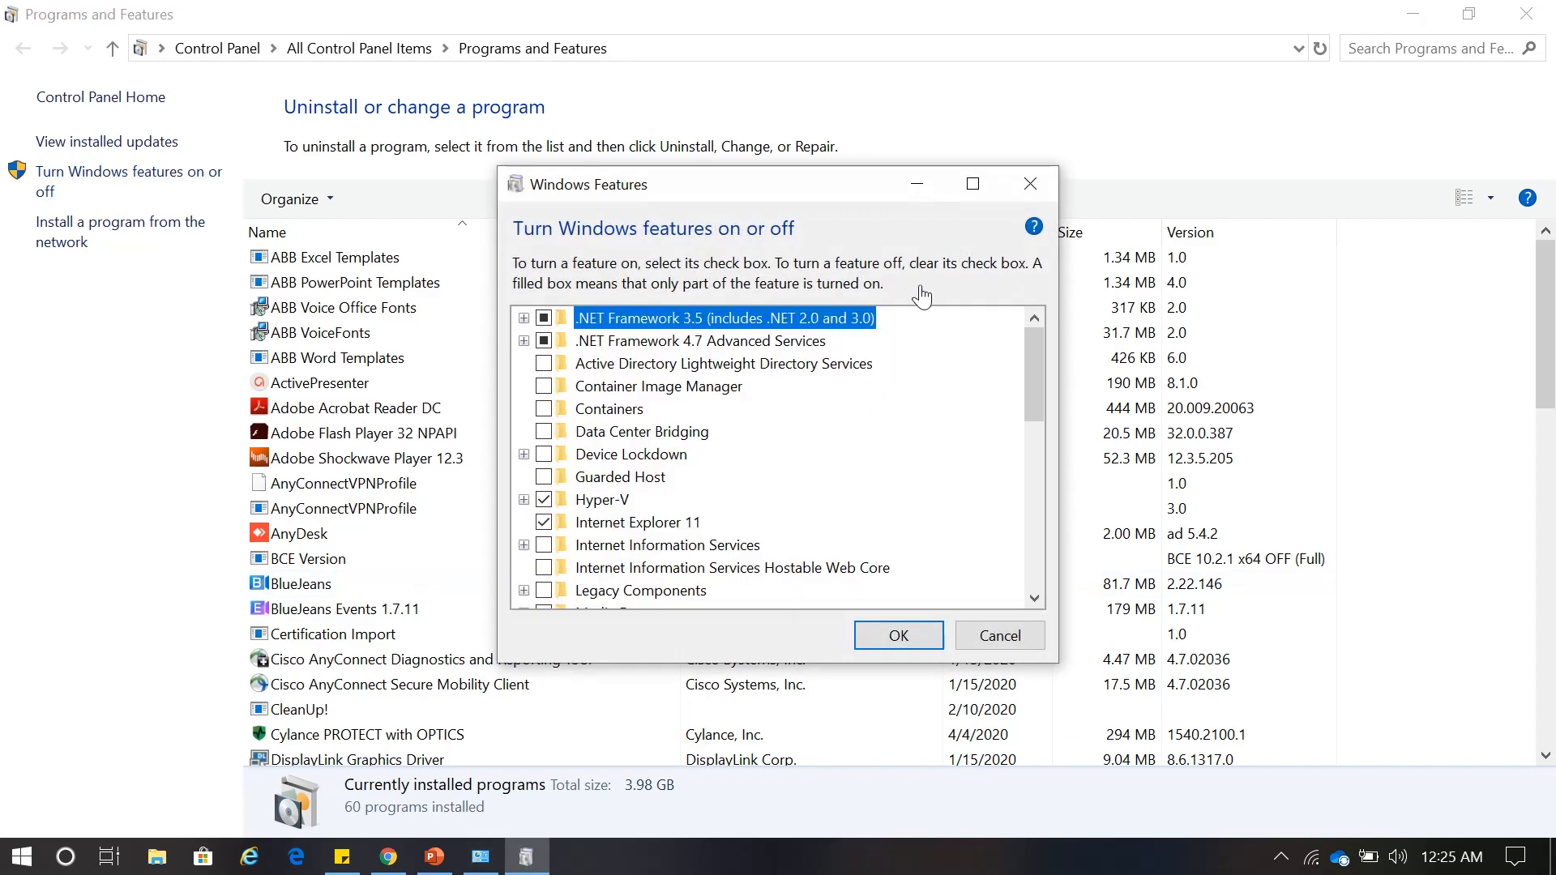
click(974, 184)
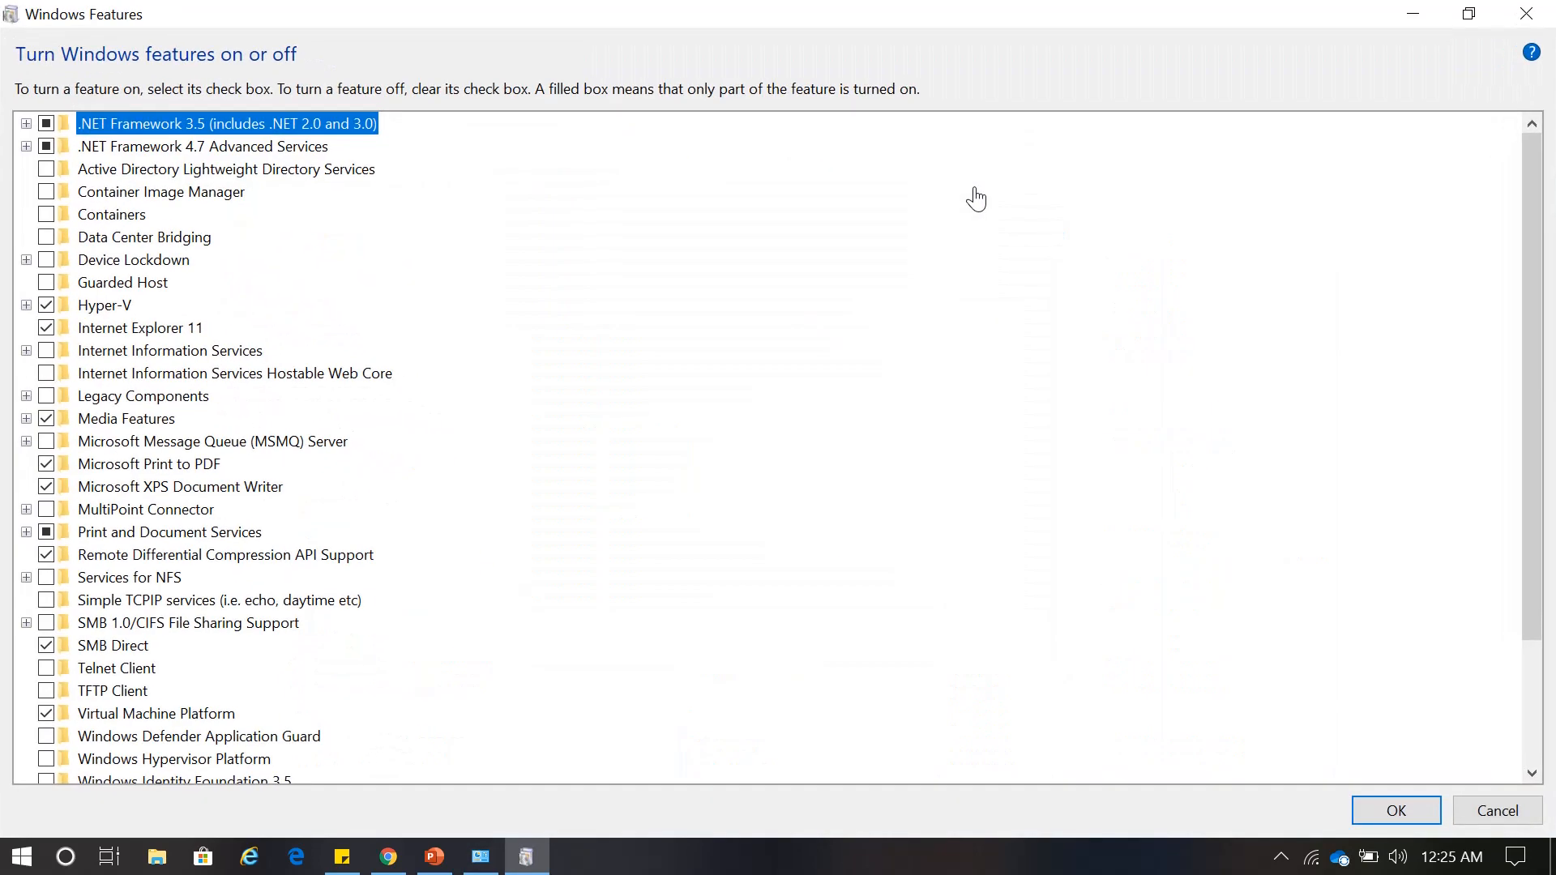
Check the Hyper-V feature and its subcomponents in the Windows features list, and close both windows without changes.
scroll(420, 576, down, 1)
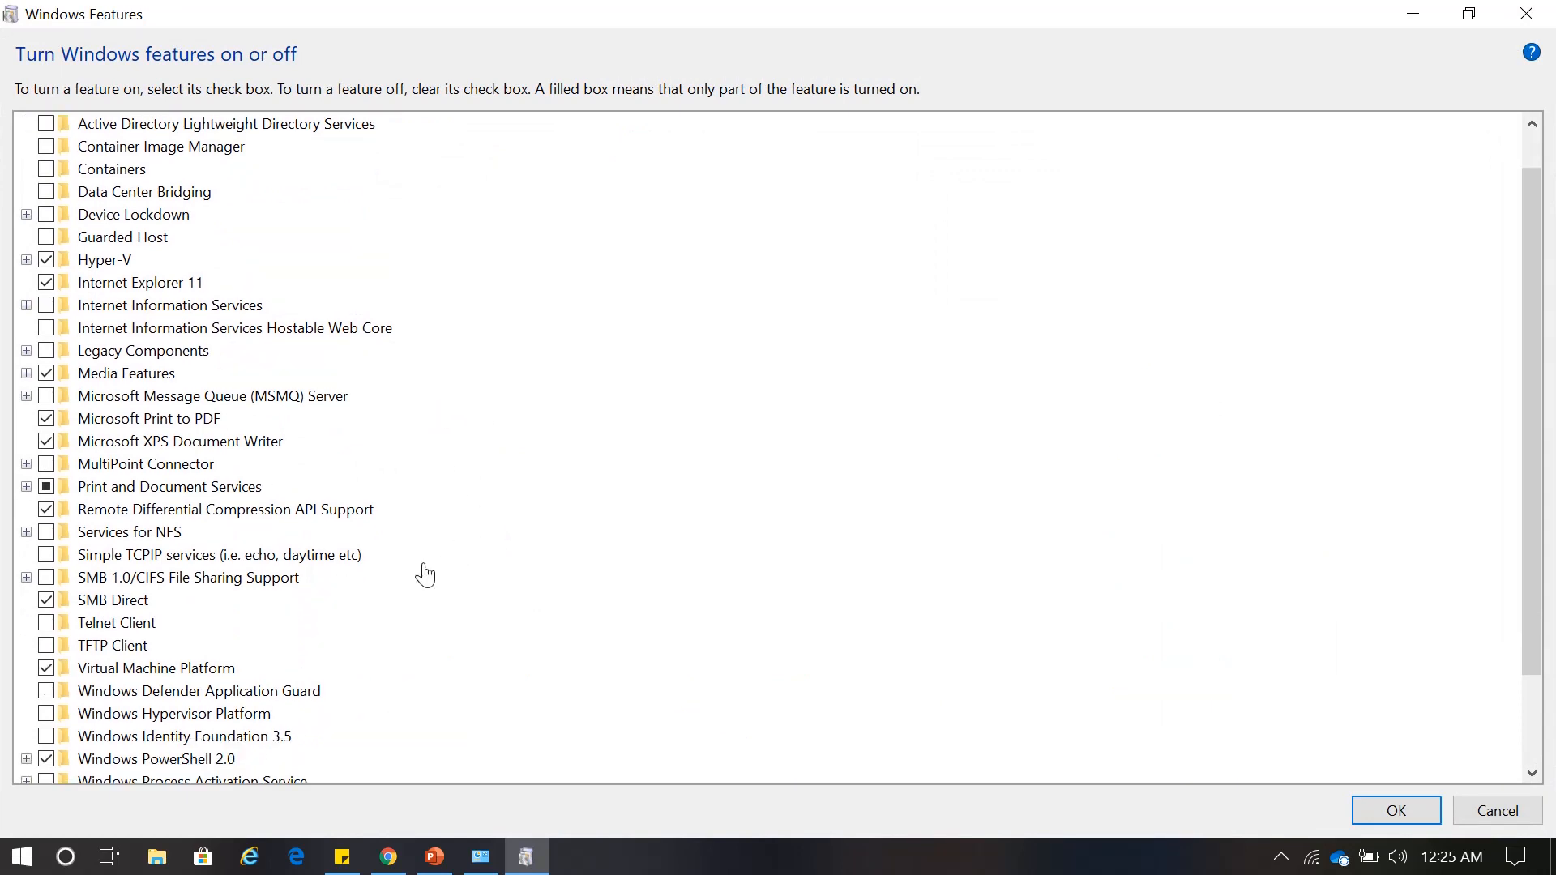
scroll(420, 576, up, 1)
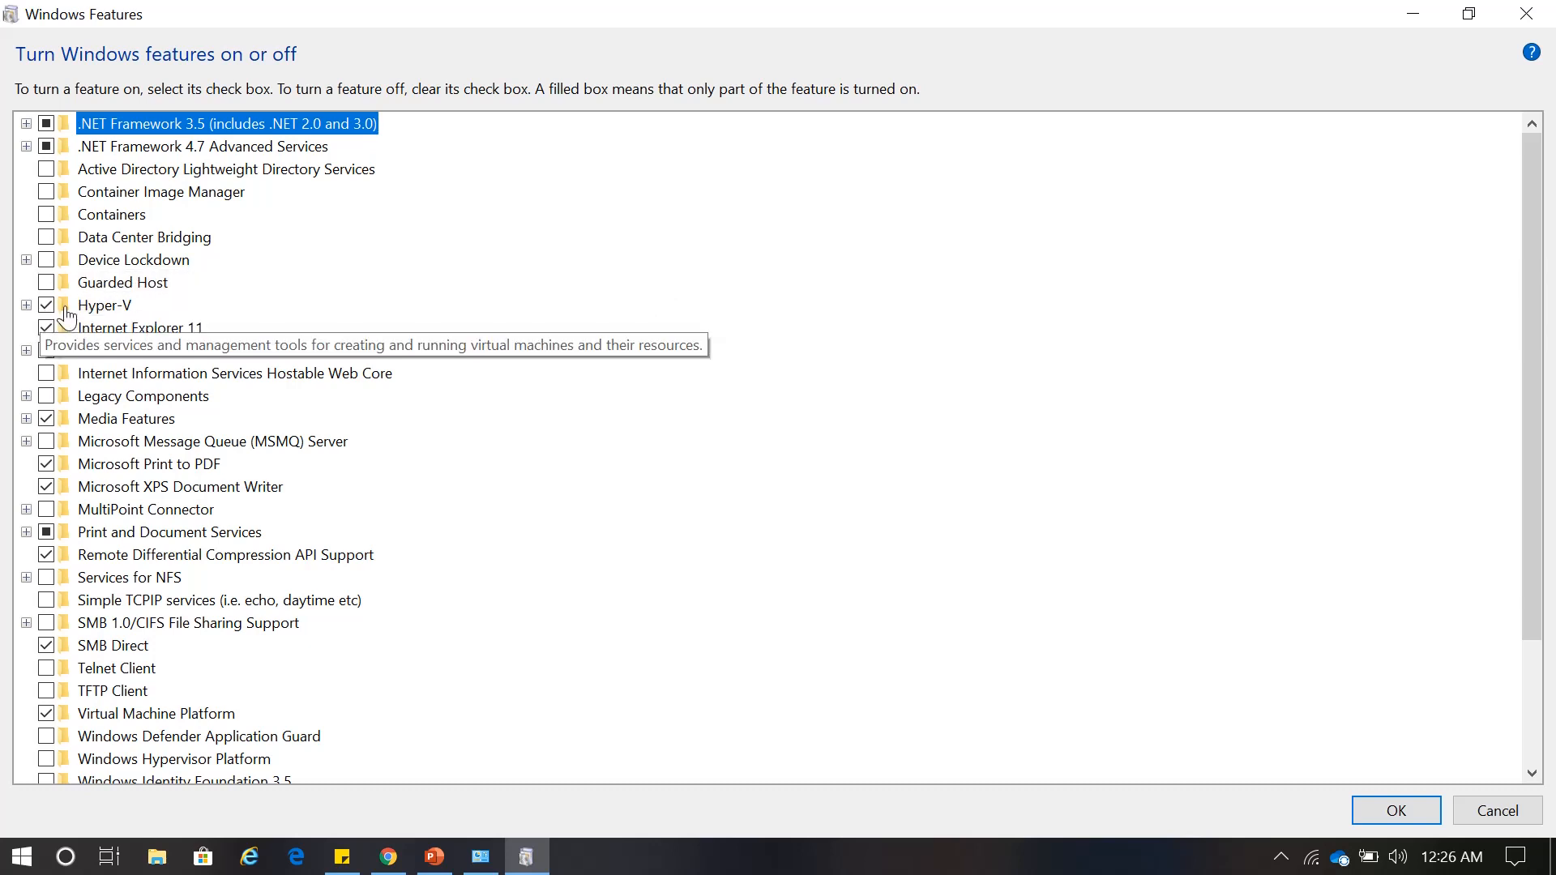
click(26, 305)
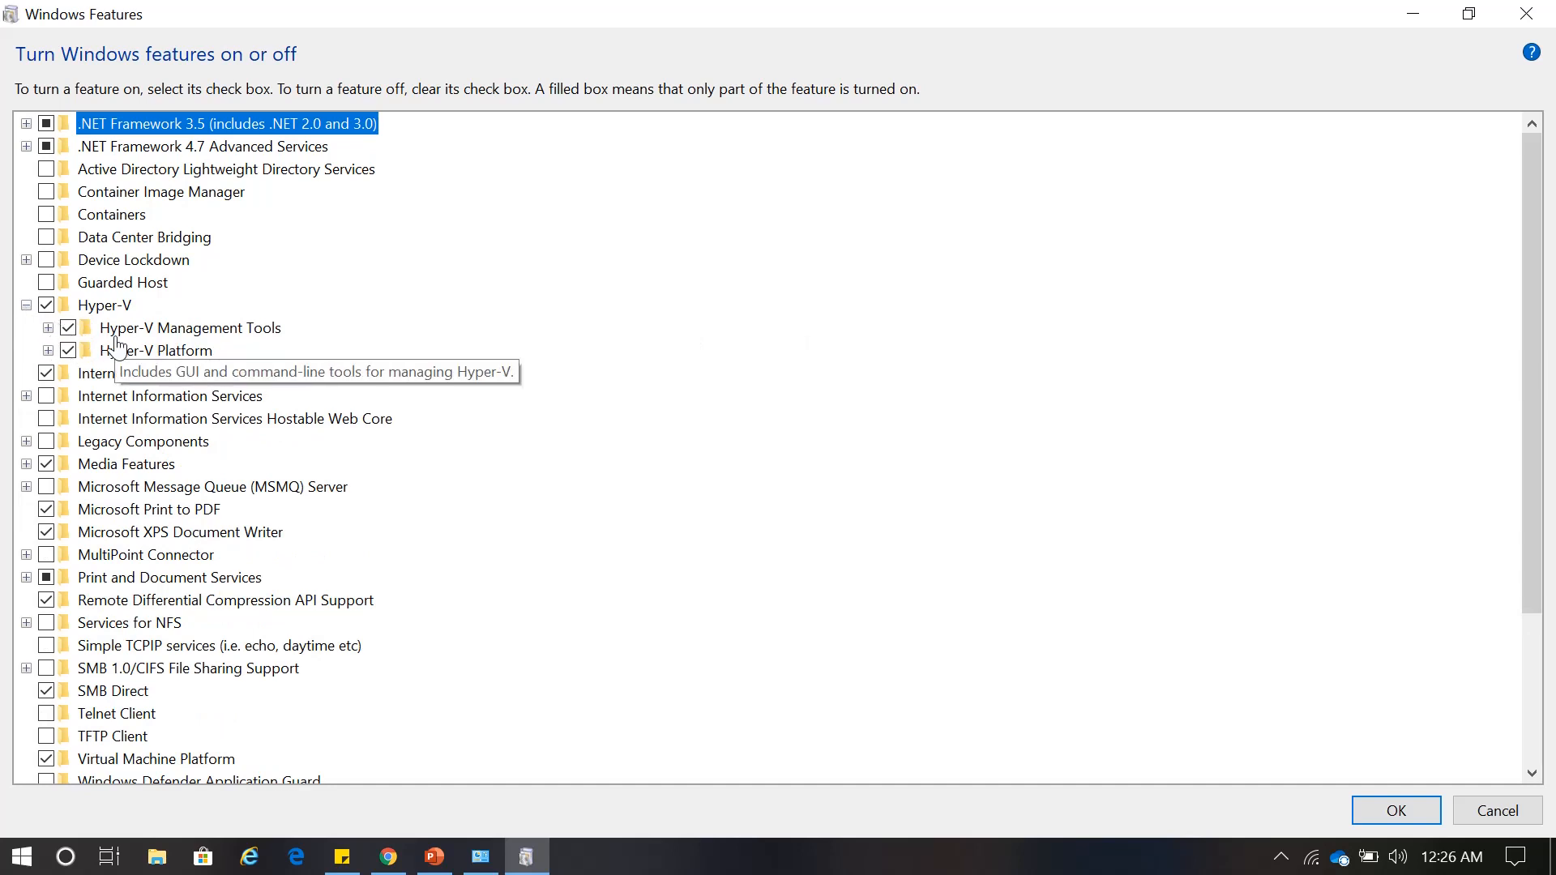
click(26, 305)
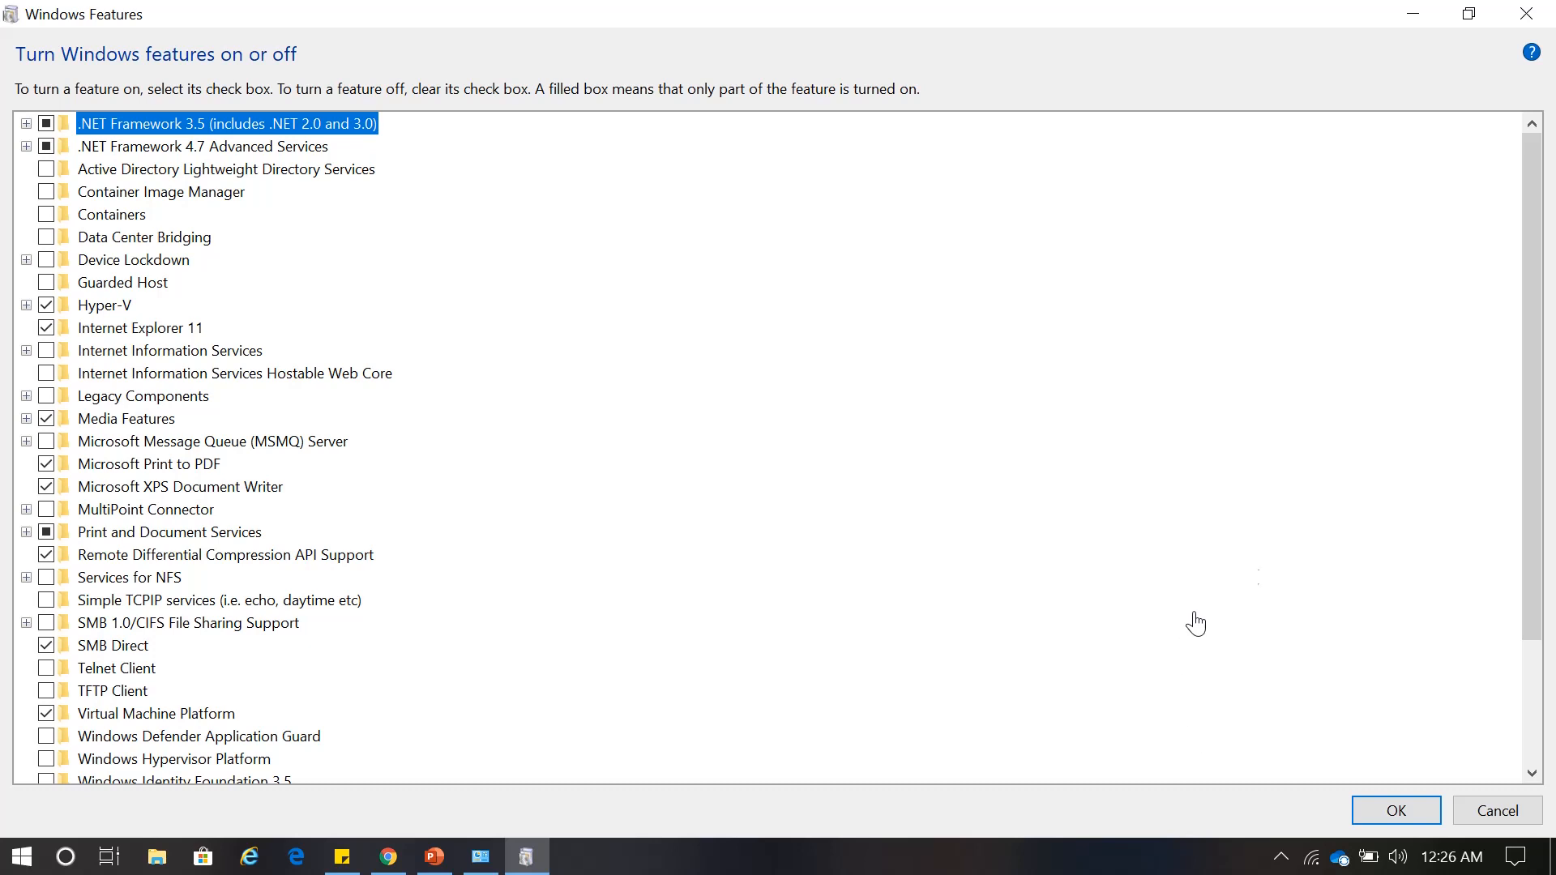
click(1527, 14)
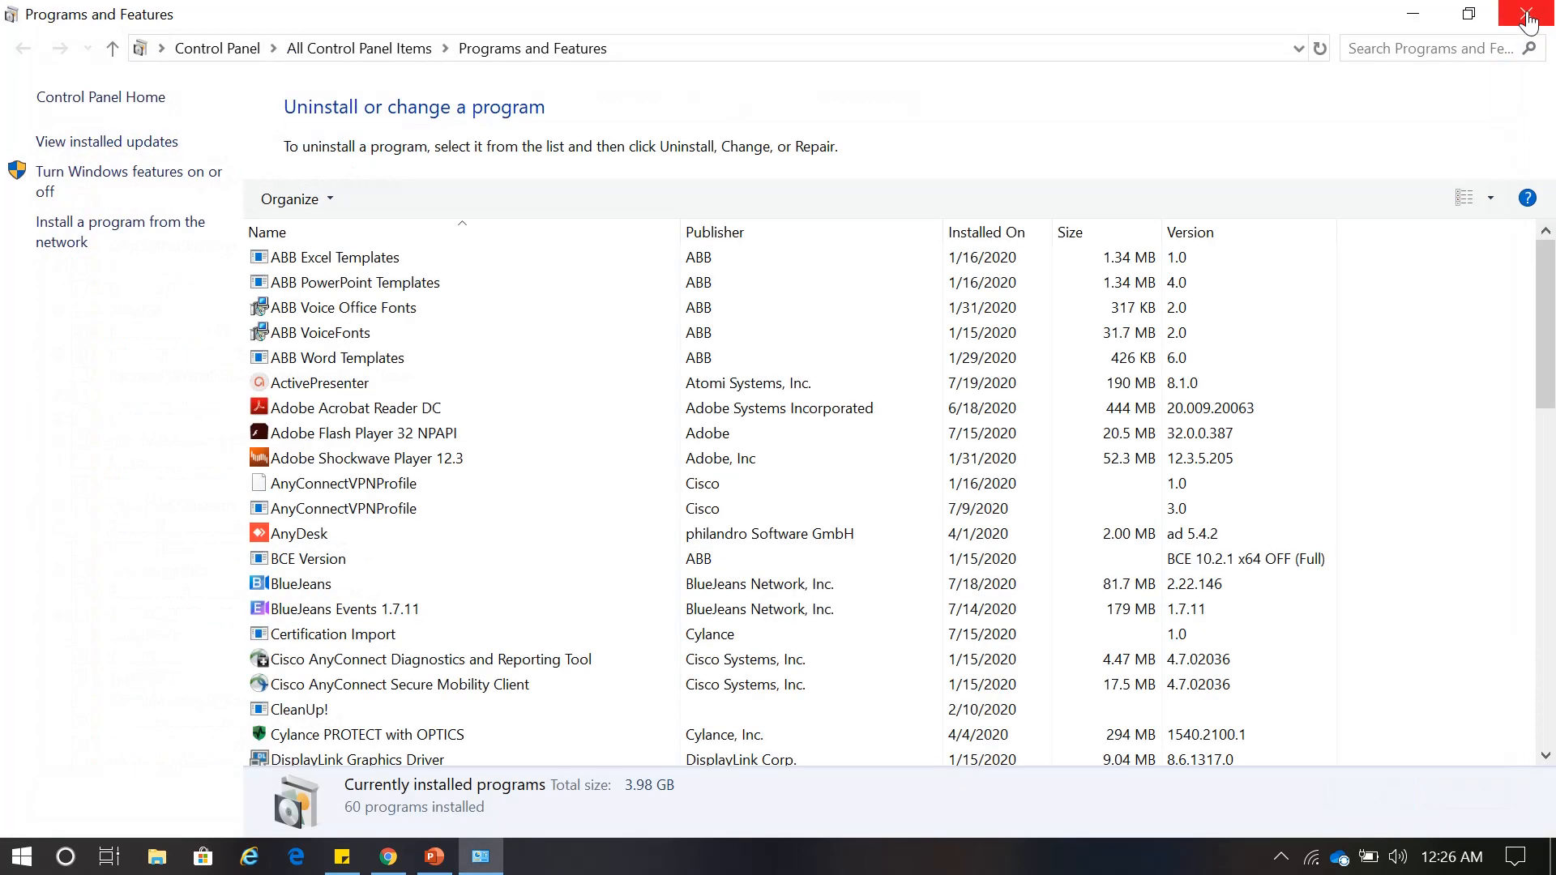
click(1526, 15)
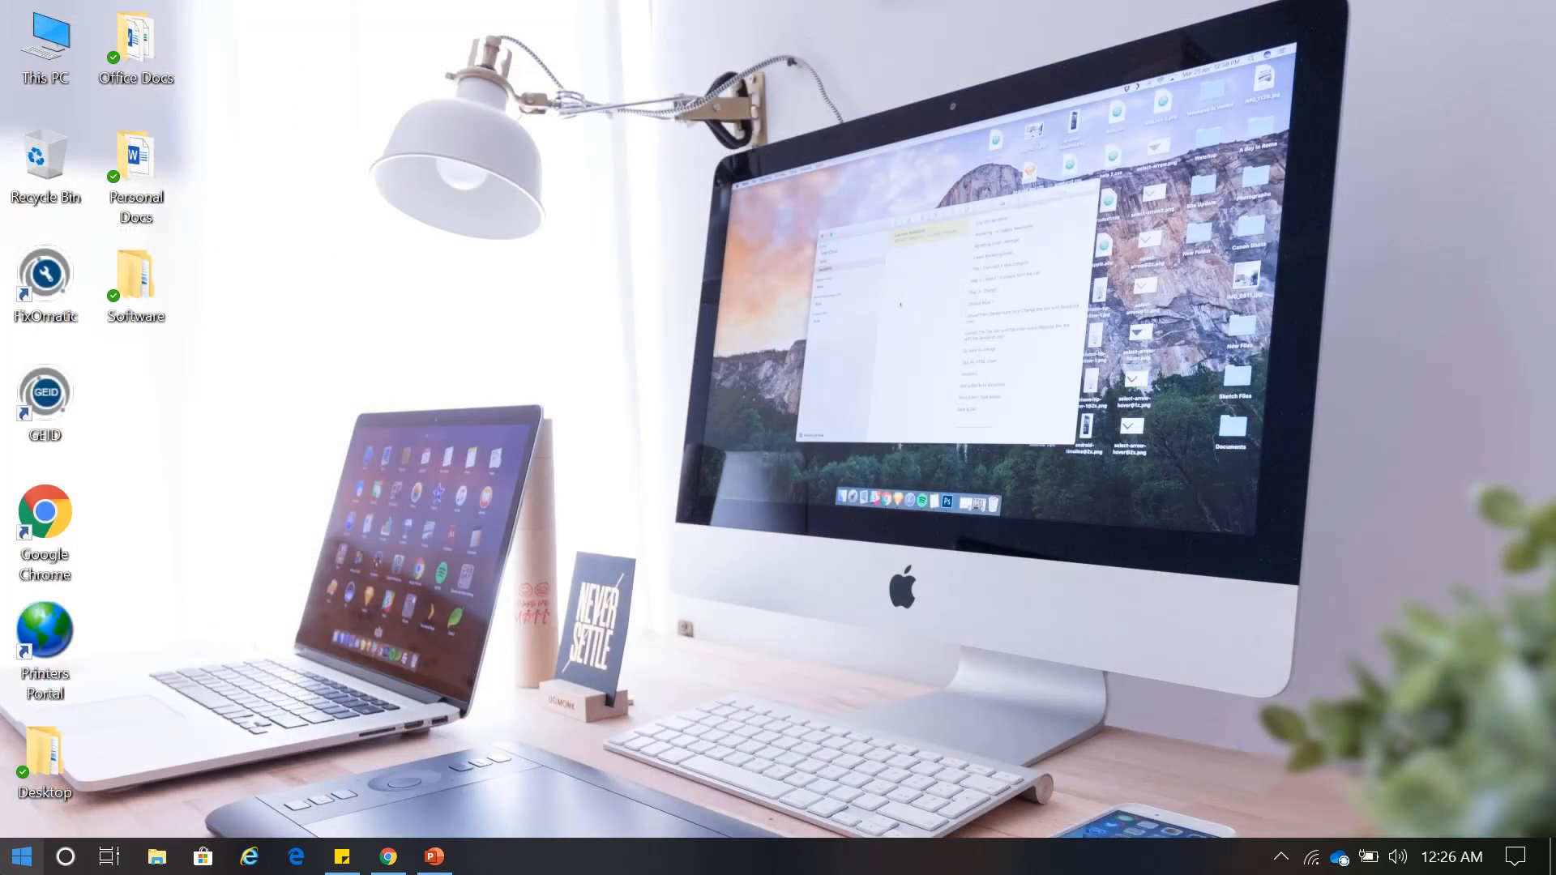
Look for the Hyper-V tools under Windows Administrative Tools in the installed apps list, and dismiss the list.
click(22, 856)
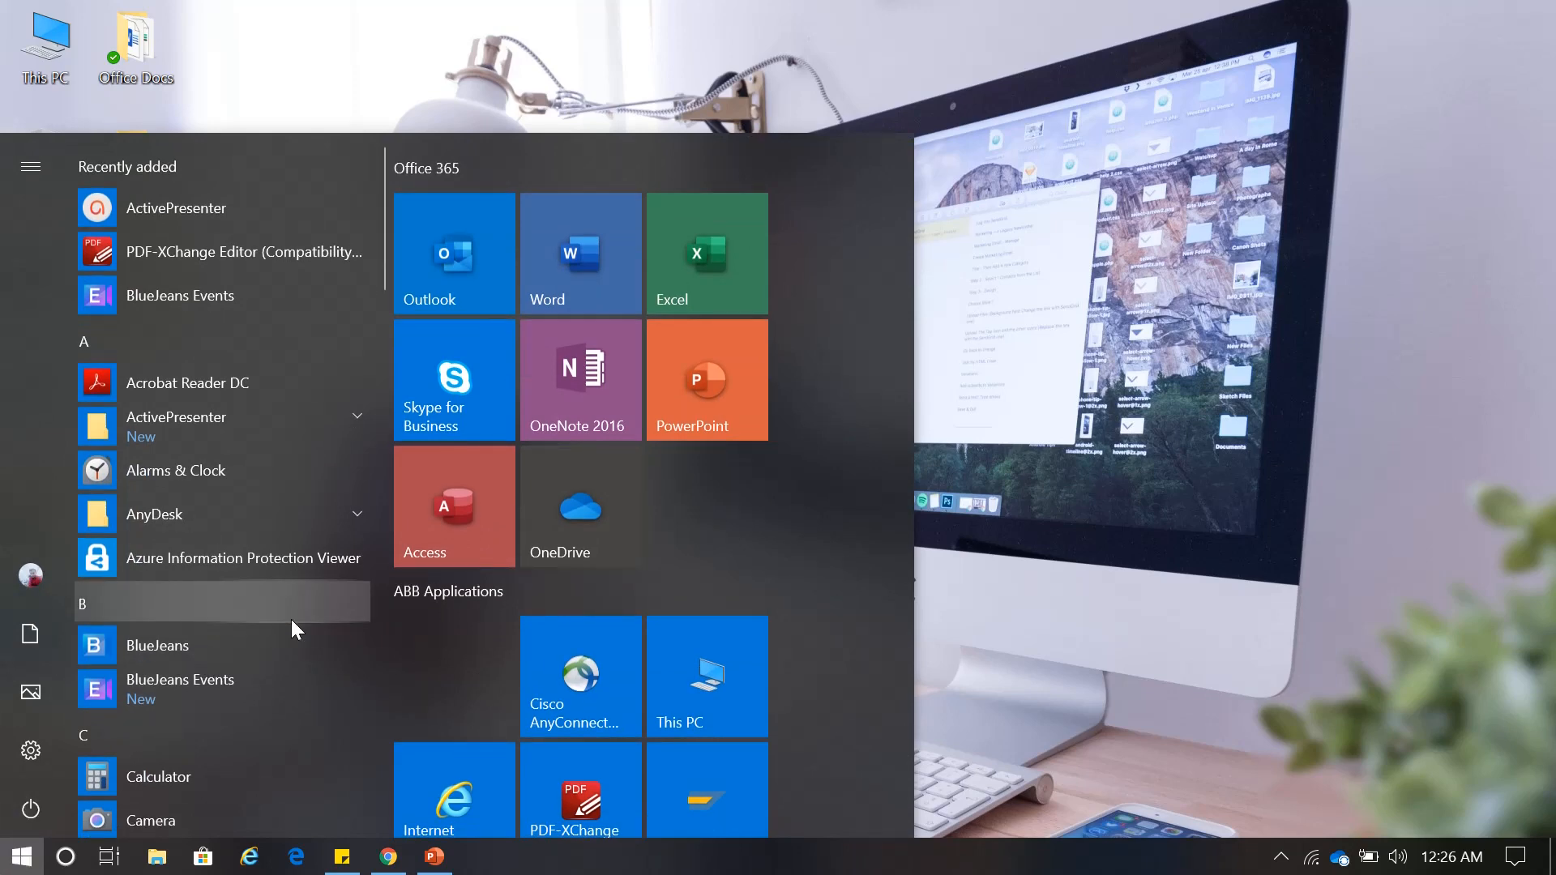
scroll(291, 620, down, 10)
scroll(290, 619, down, 5)
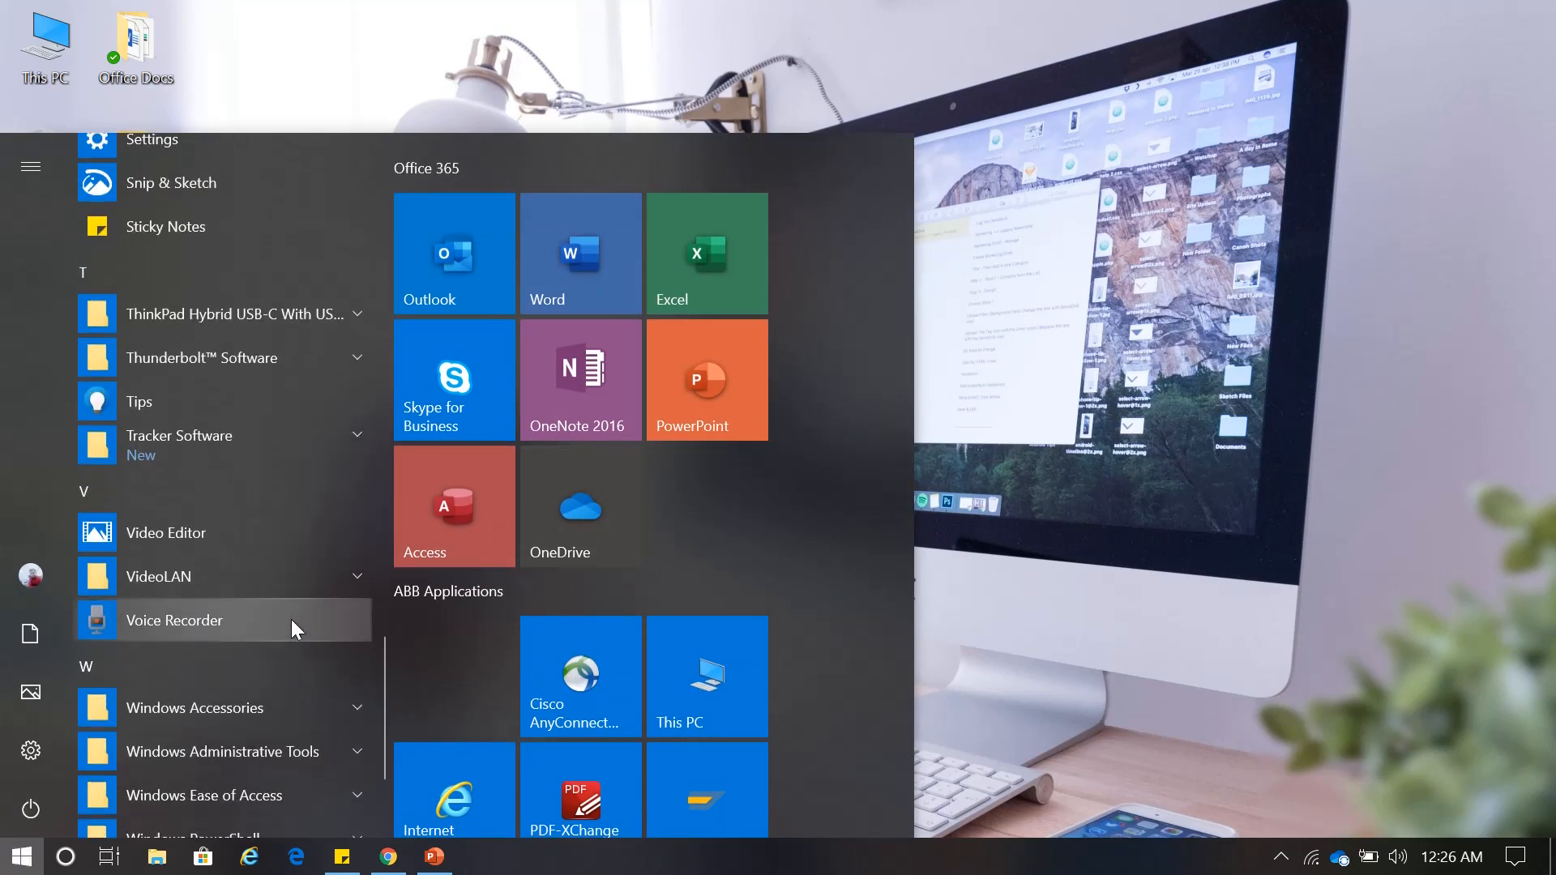
scroll(290, 619, down, 3)
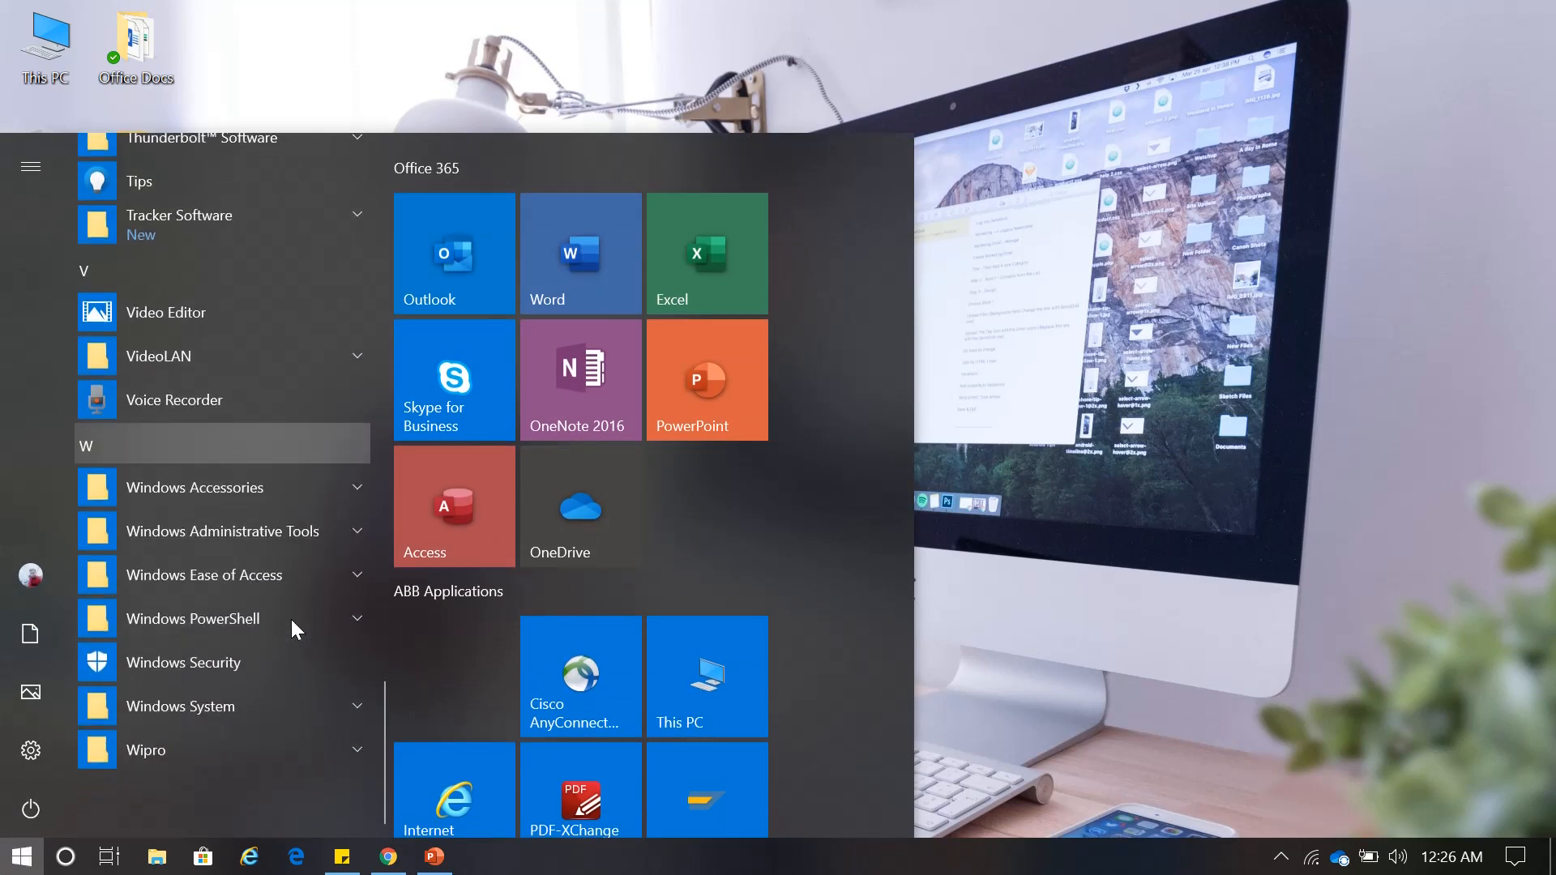
click(252, 533)
scroll(252, 536, down, 3)
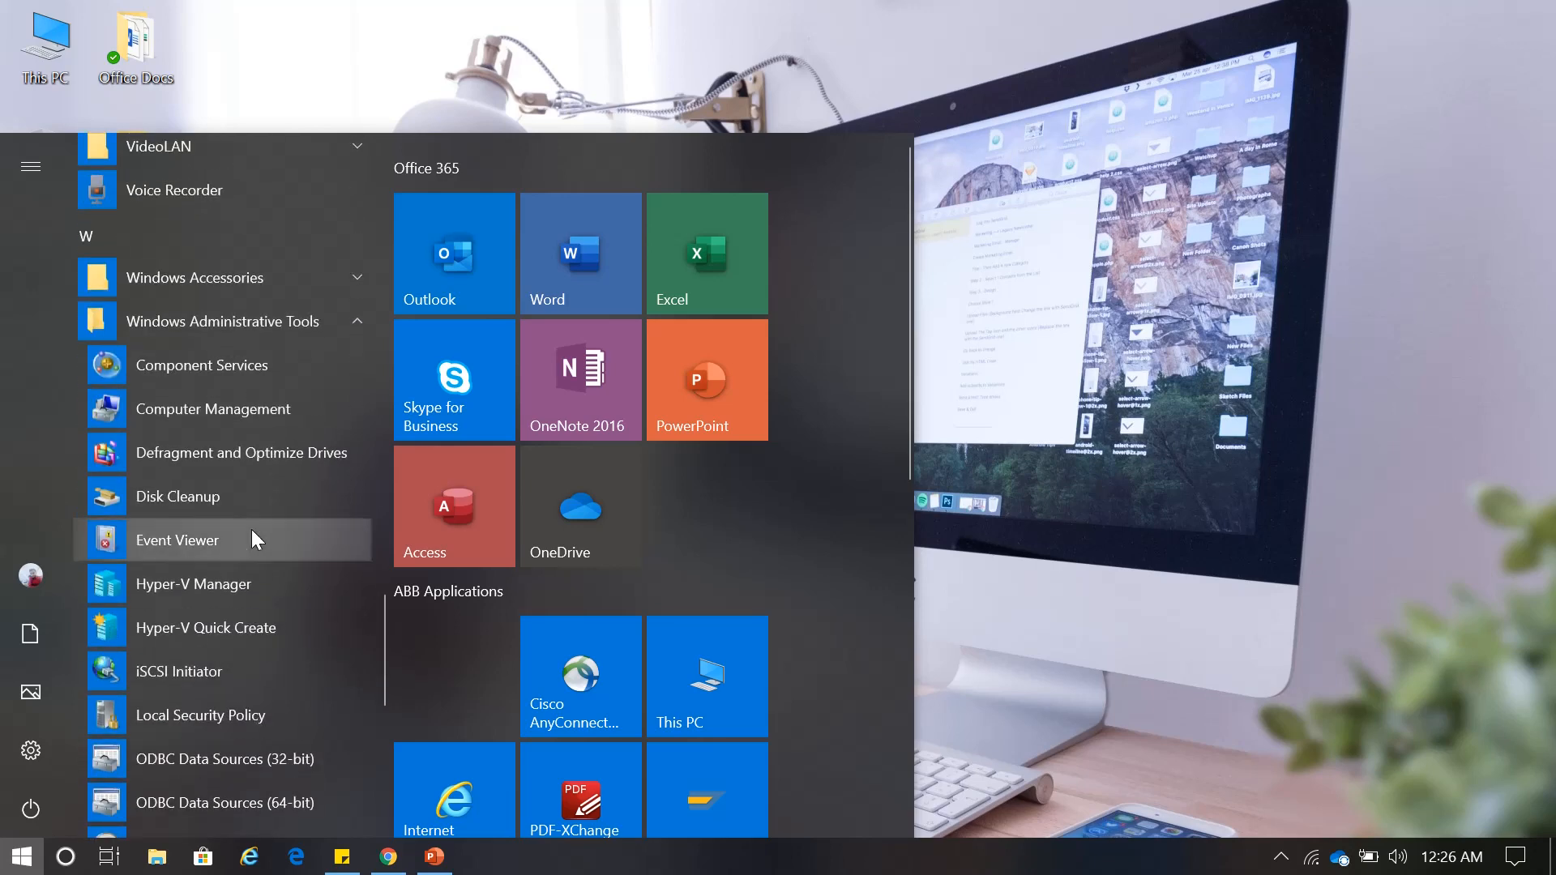
click(1023, 534)
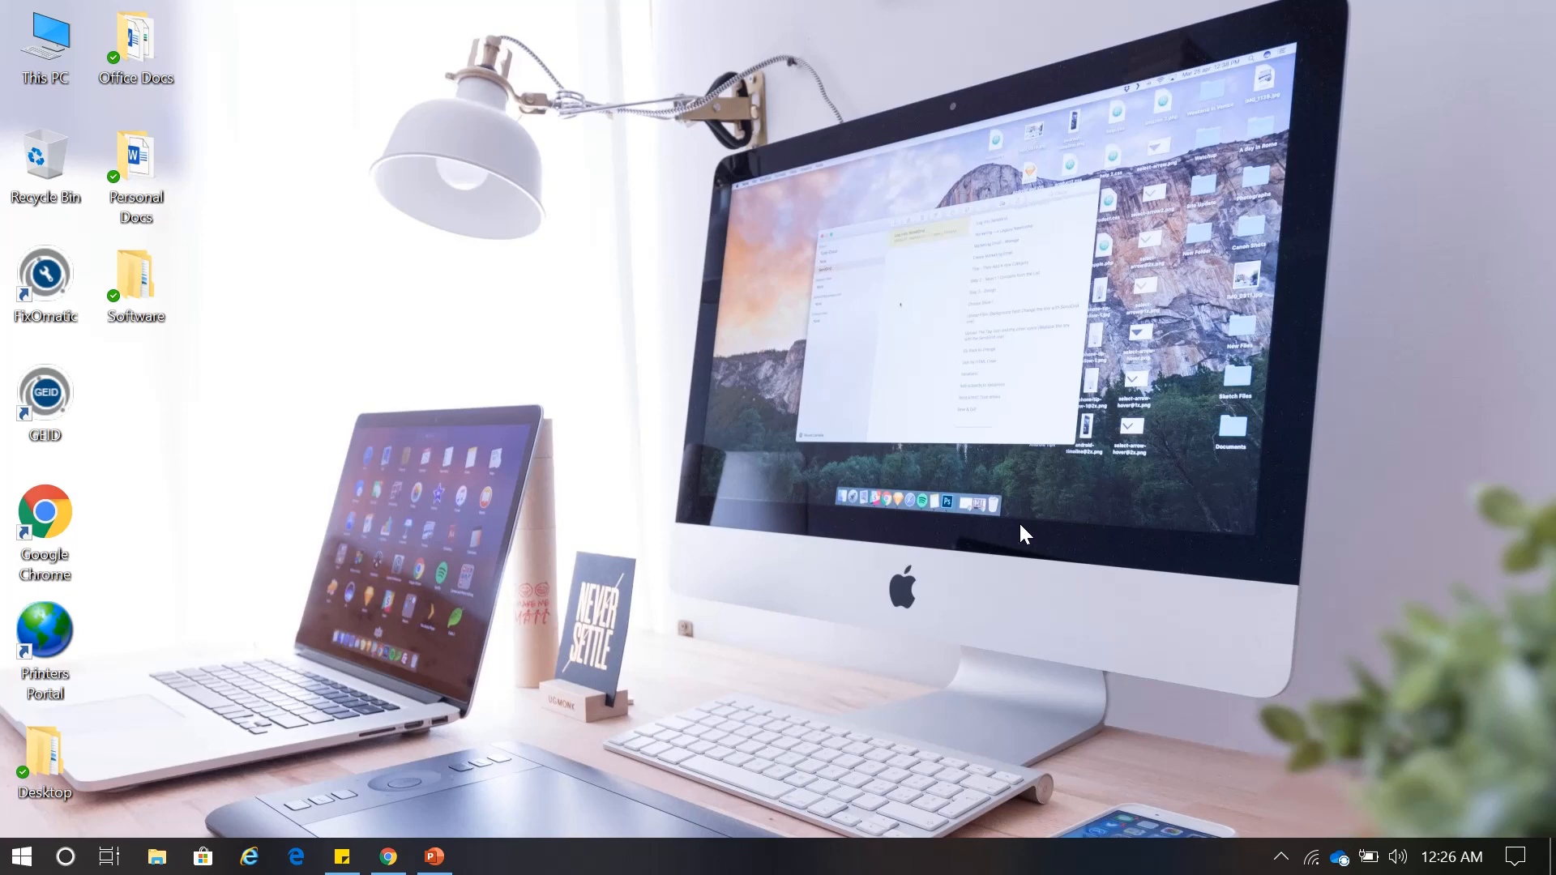
Run the control command and open Administrative Tools in Control Panel.
key(super+r)
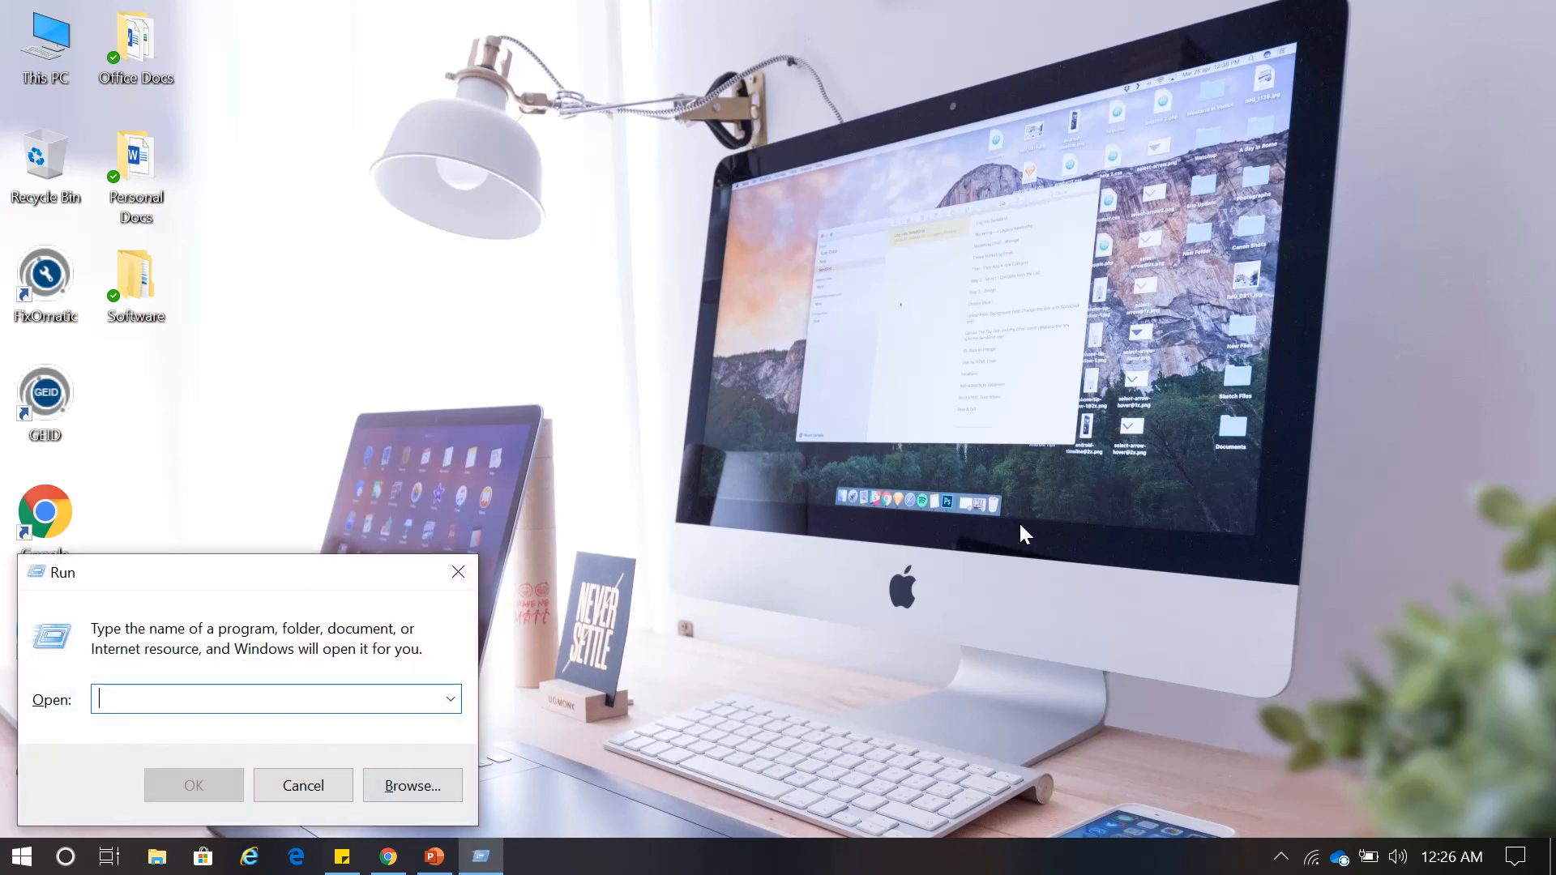
text(co)
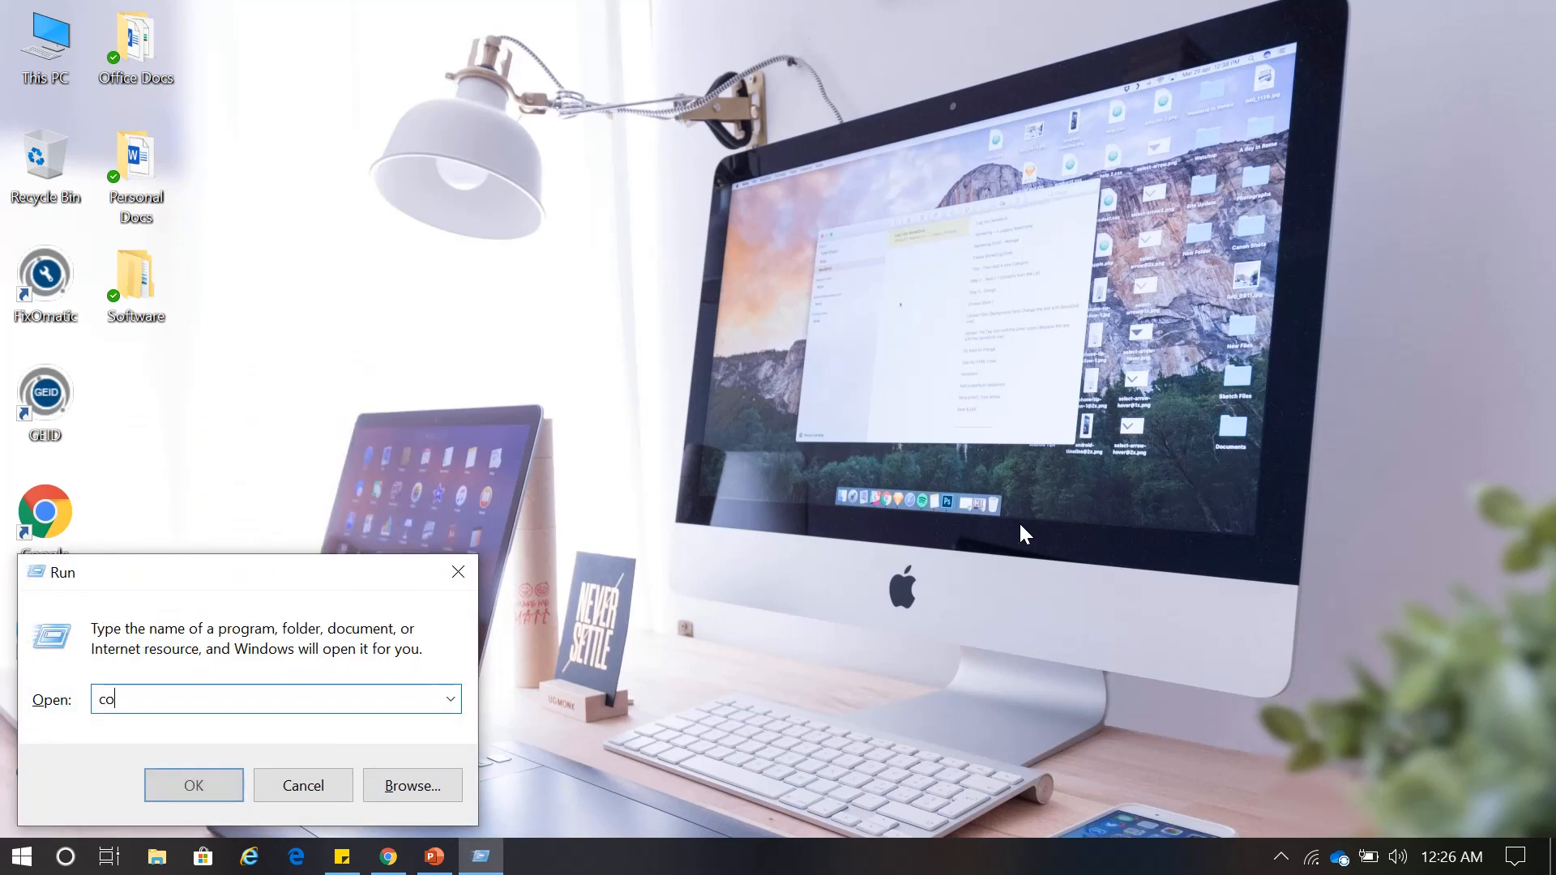
key(BackSpace)
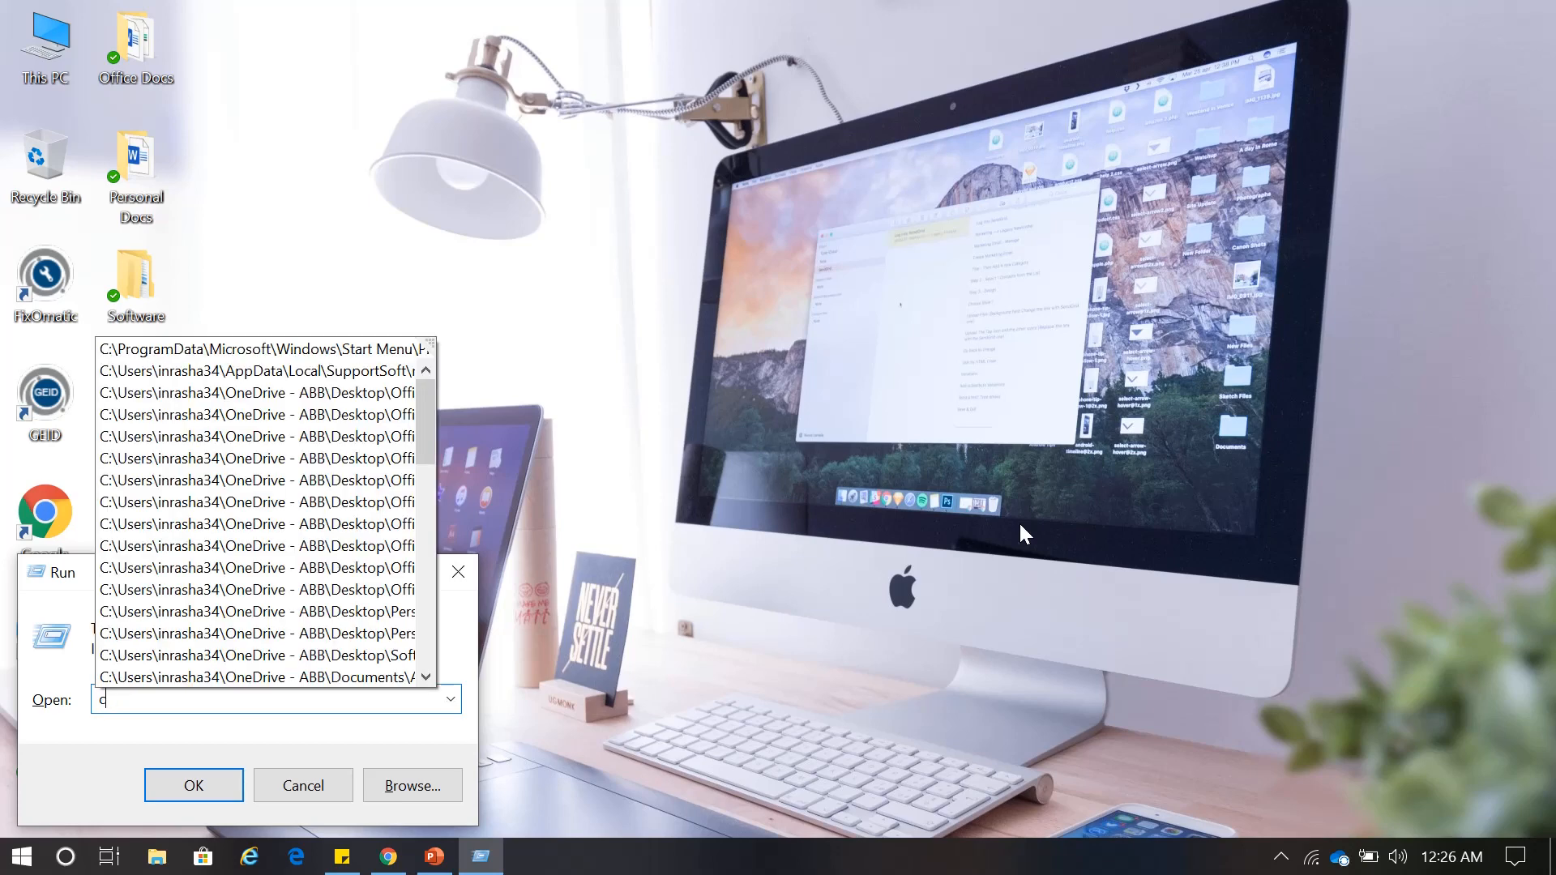
text(ontrol)
key(Return)
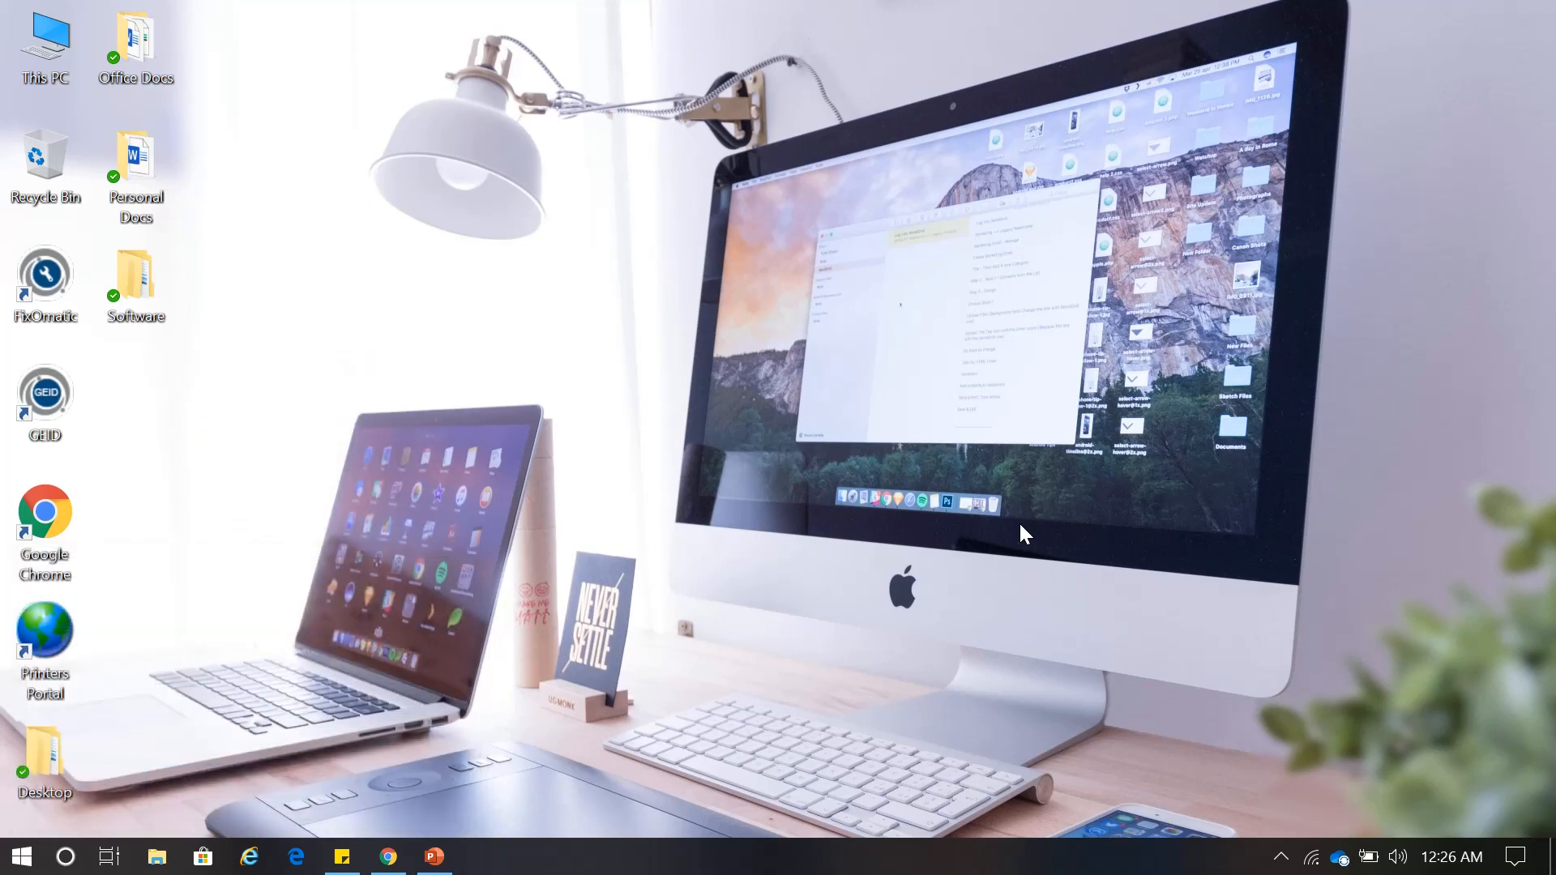
click(222, 205)
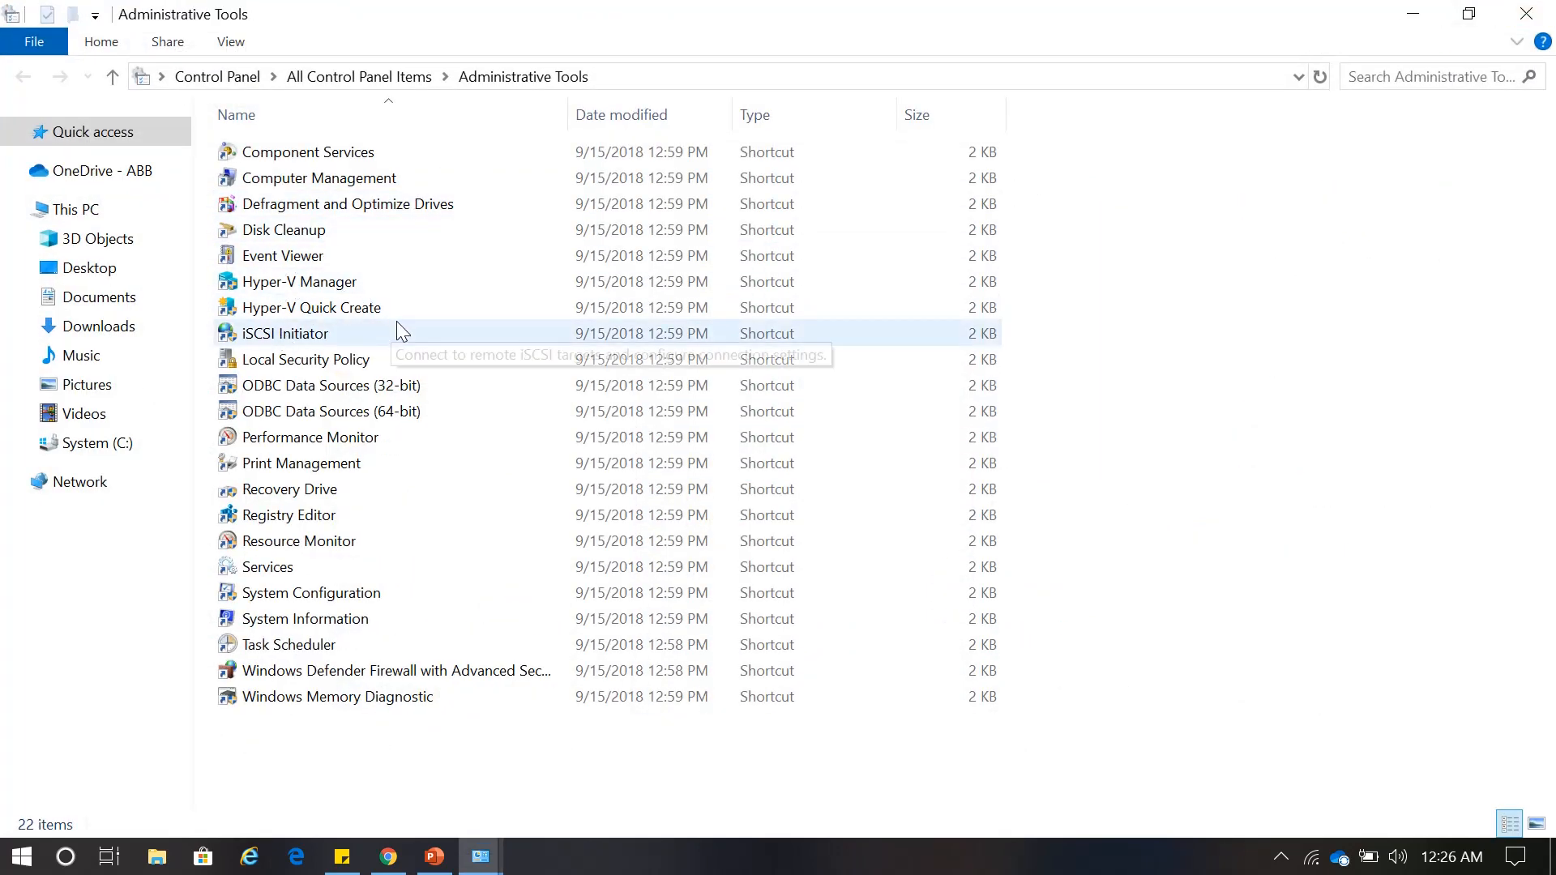
Search Windows for "hyper" to look up the Hyper-V apps, and dismiss the search.
click(22, 857)
text(hyp)
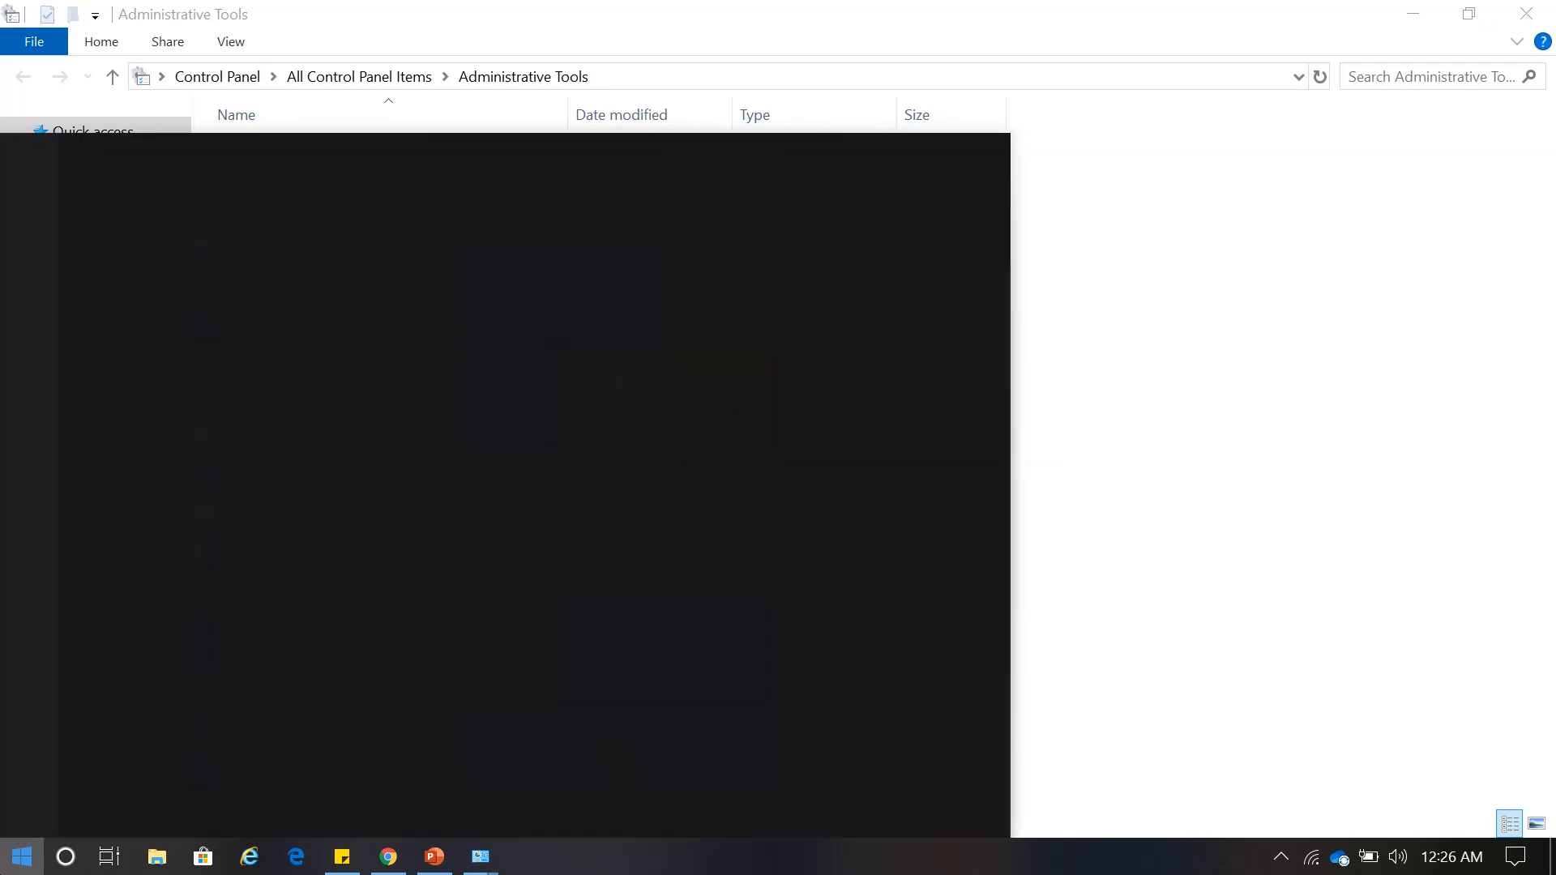
text(er)
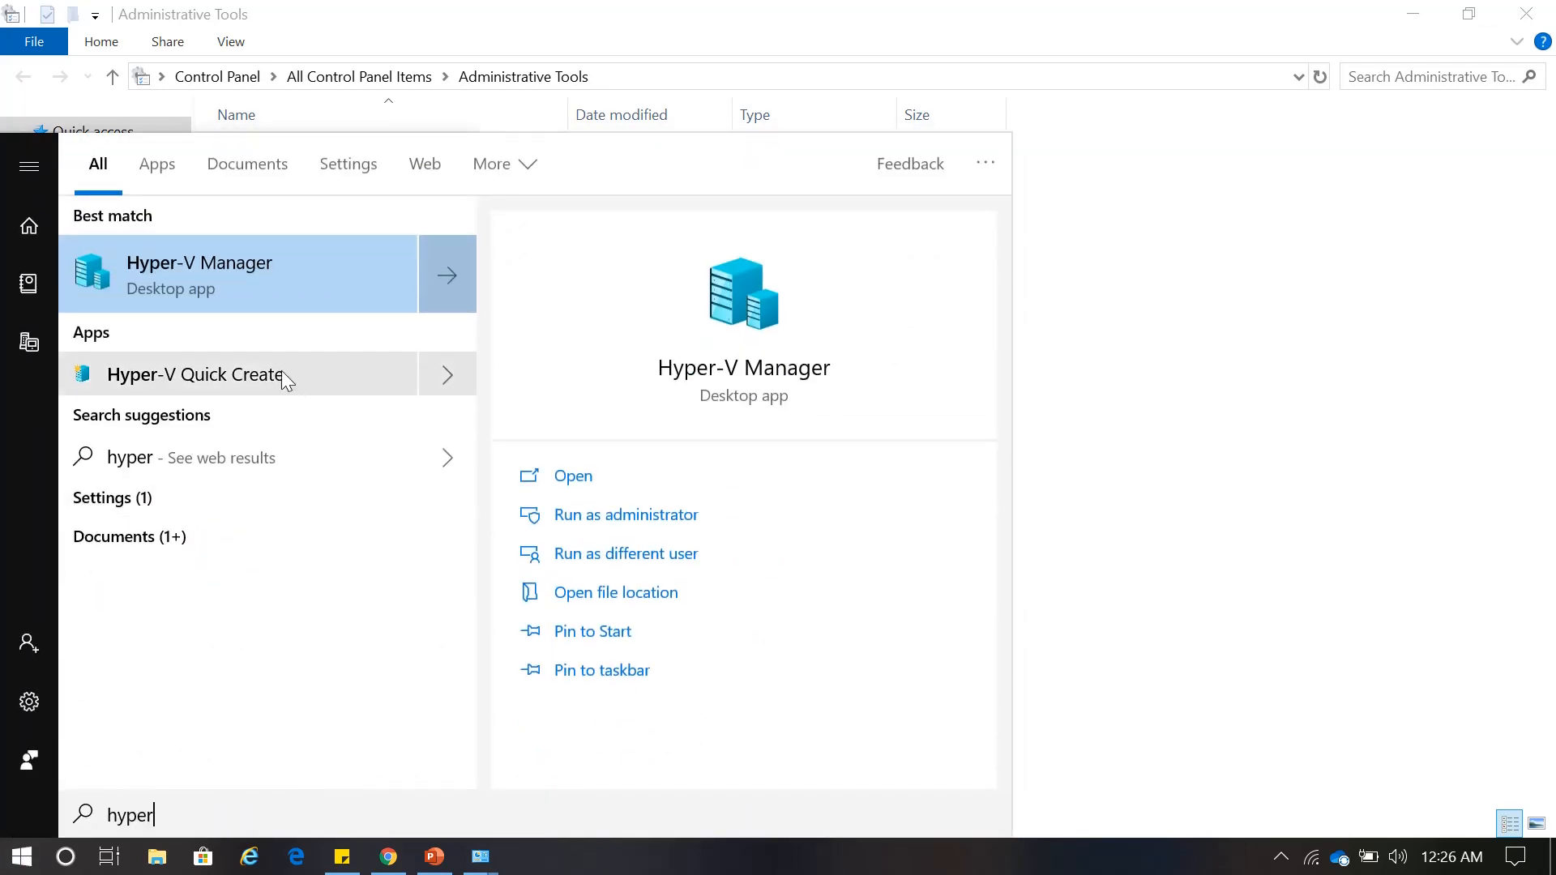
click(1135, 381)
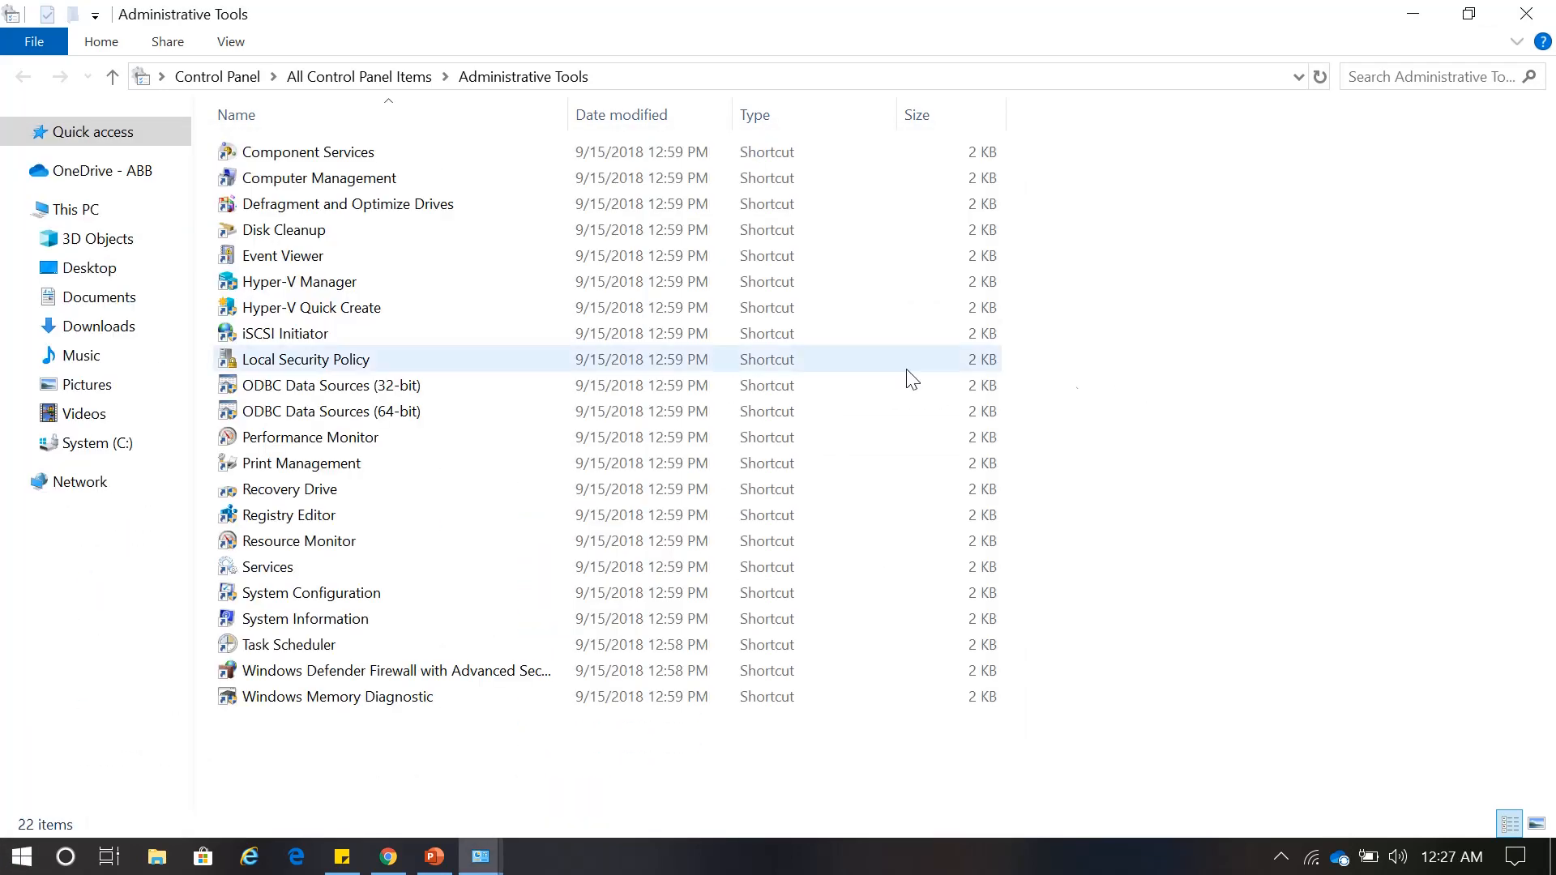
Open Hyper-V Manager and start the wizard for a new virtual machine on the local server.
click(341, 286)
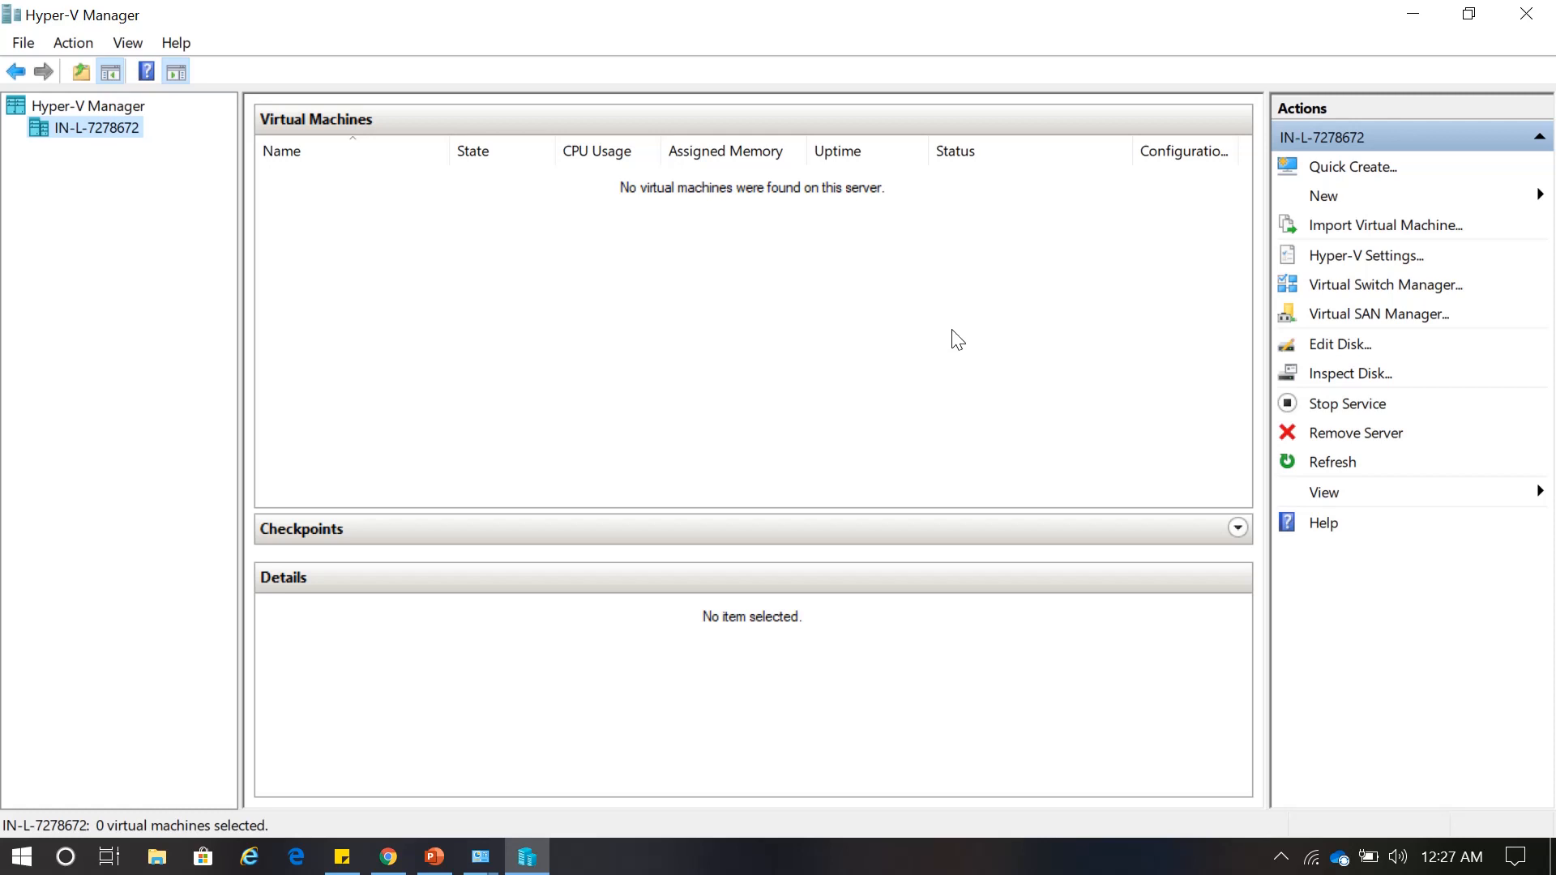
click(1337, 200)
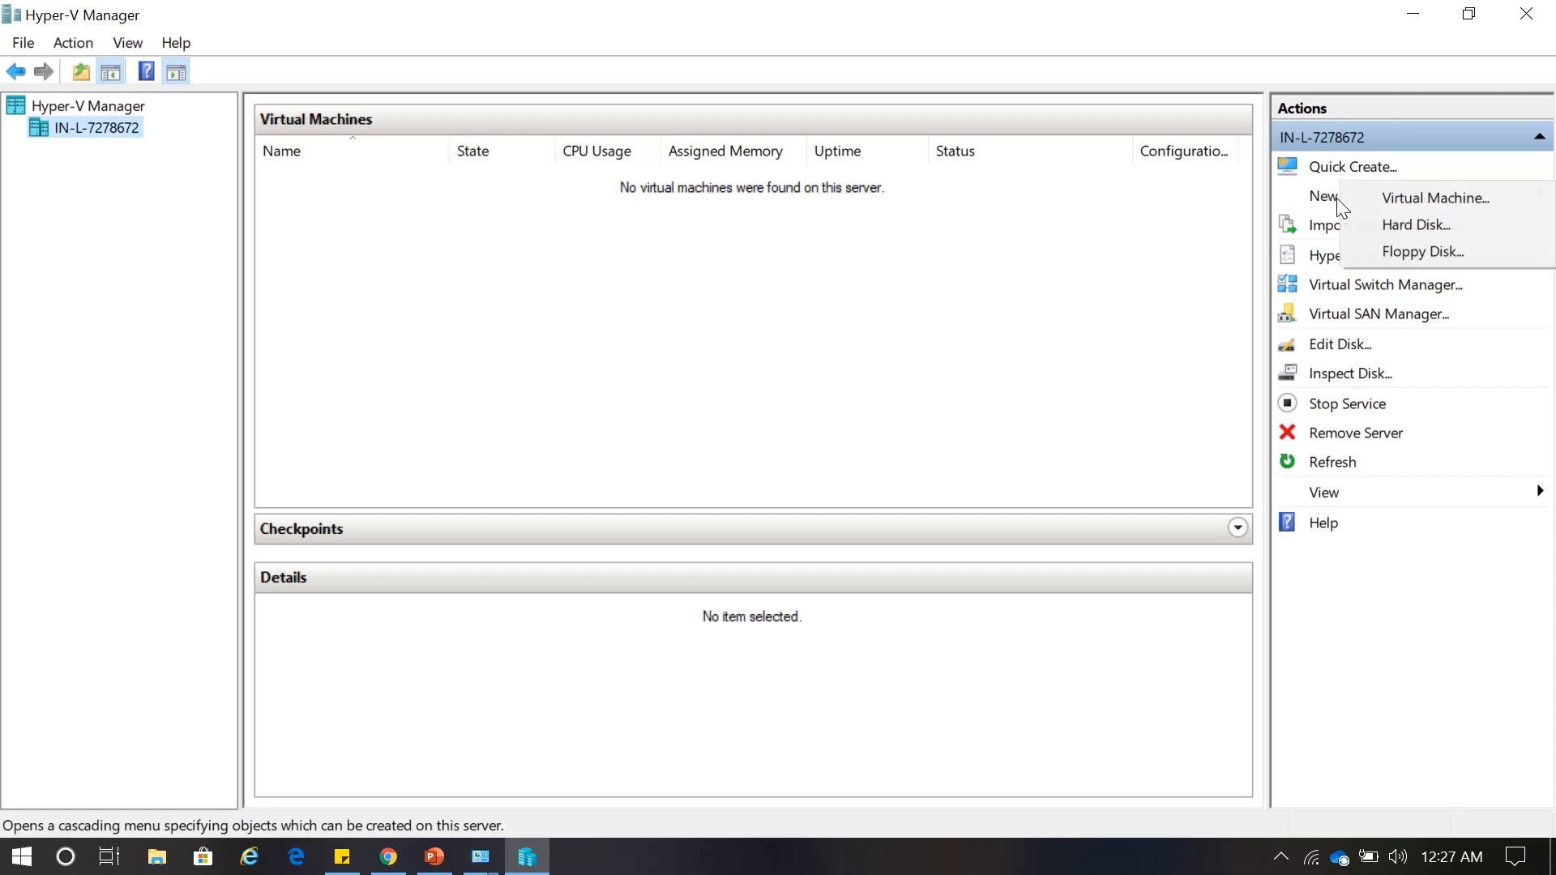
click(1398, 201)
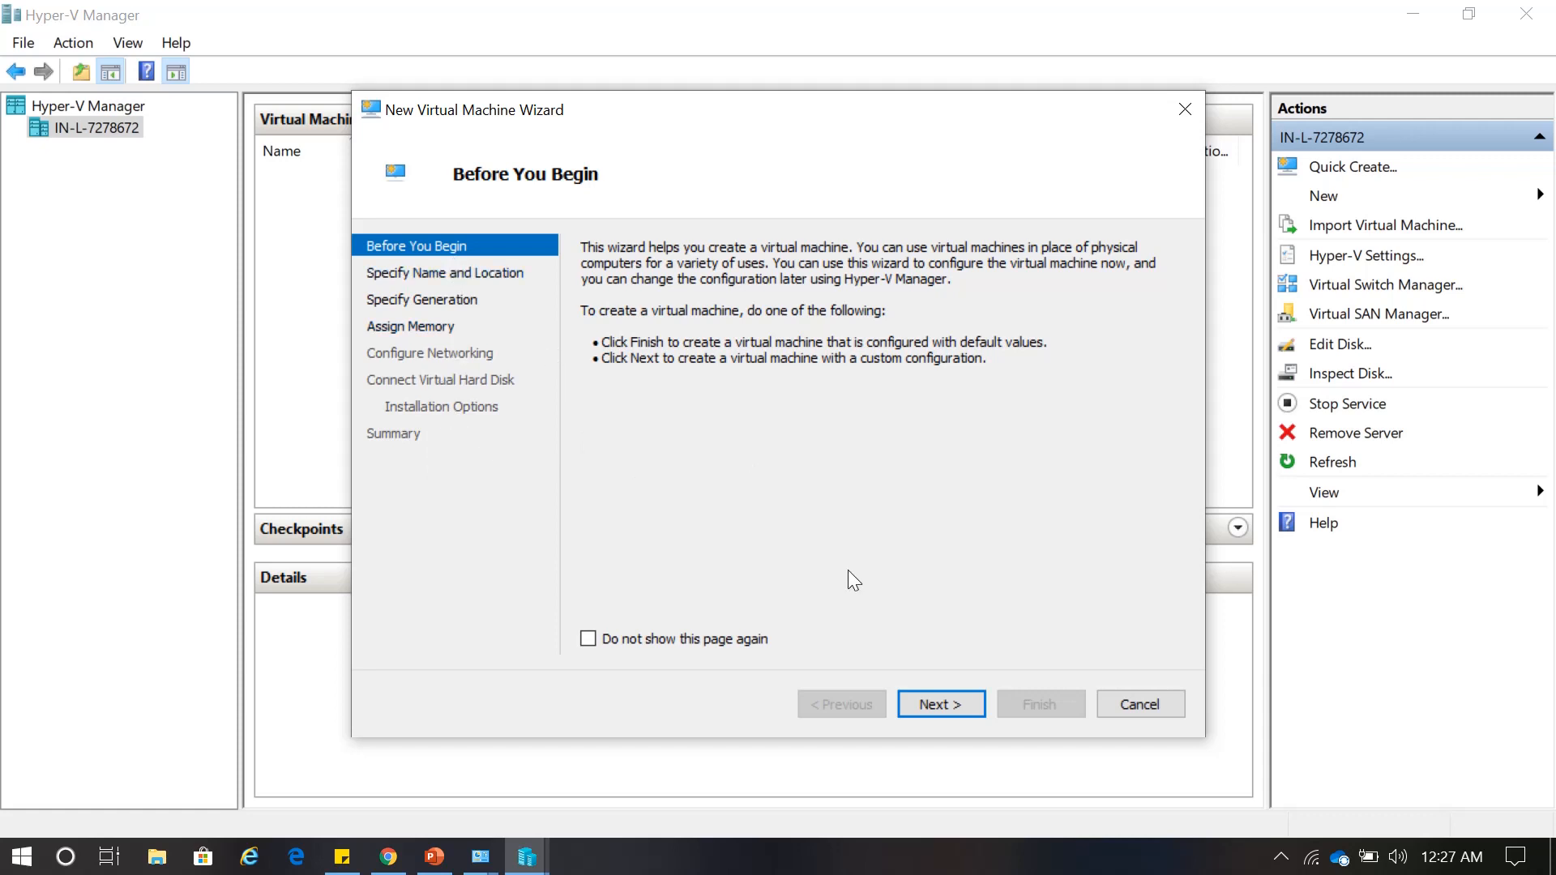
Name the new virtual machine CentOS 8 and keep its default storage location.
click(942, 711)
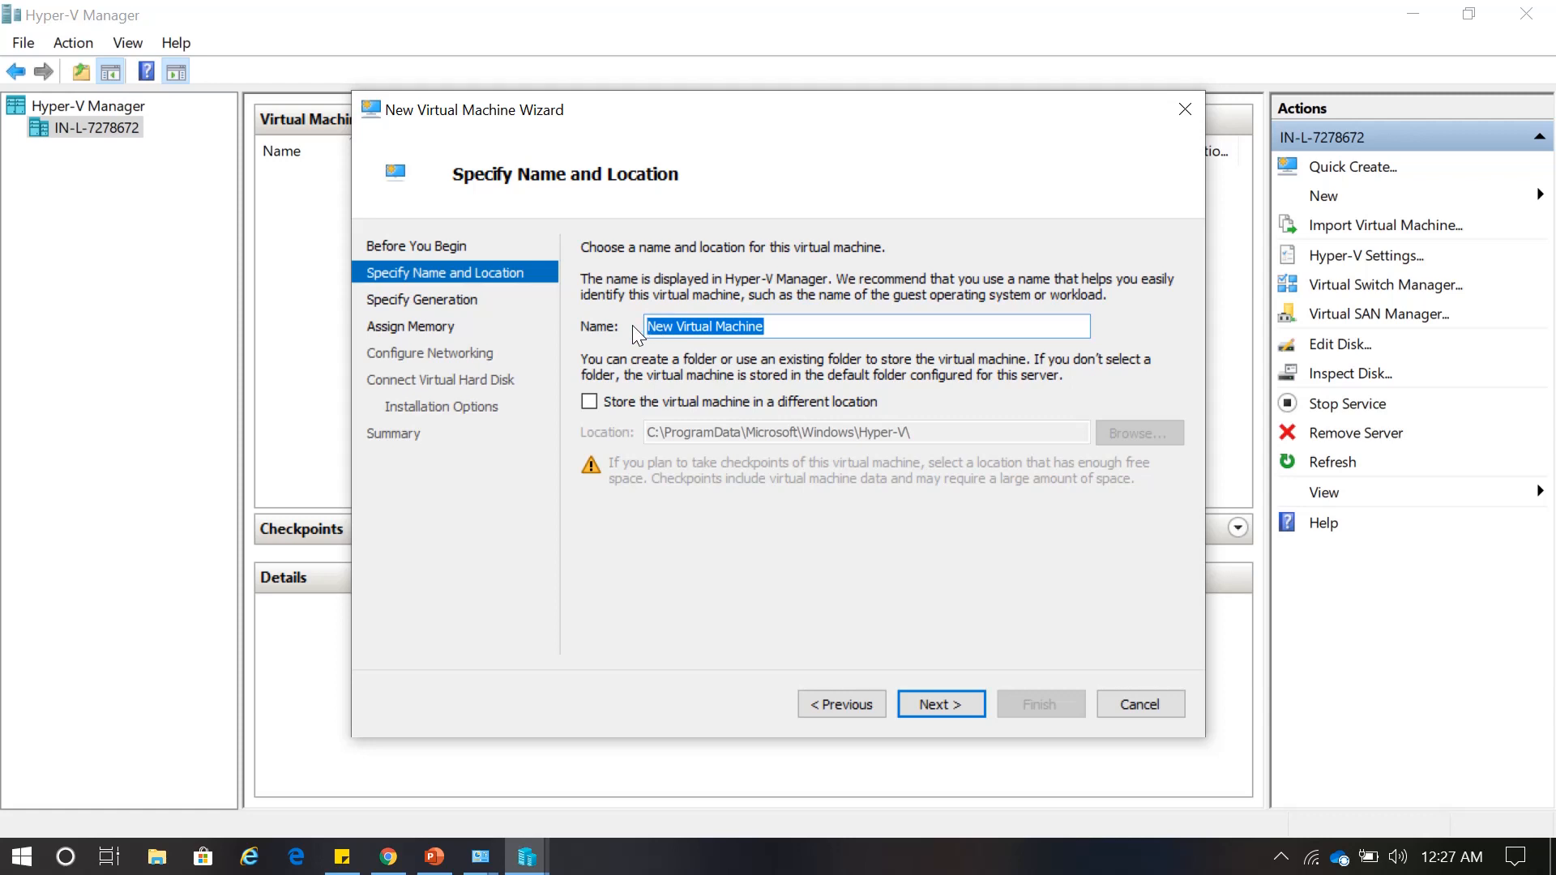
text(CentOS )
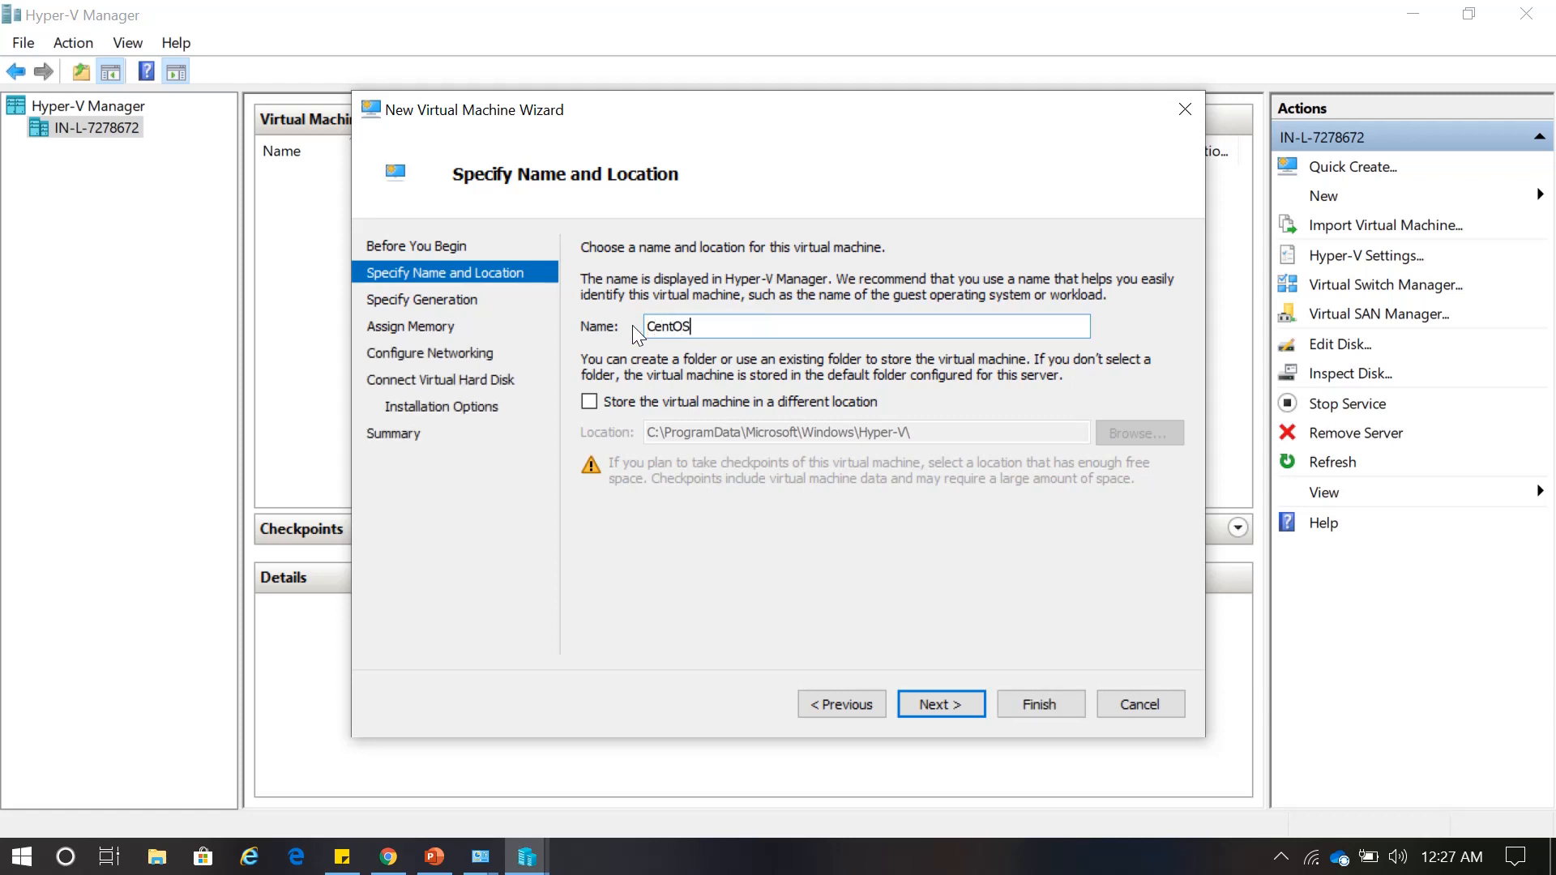
text(8)
click(939, 703)
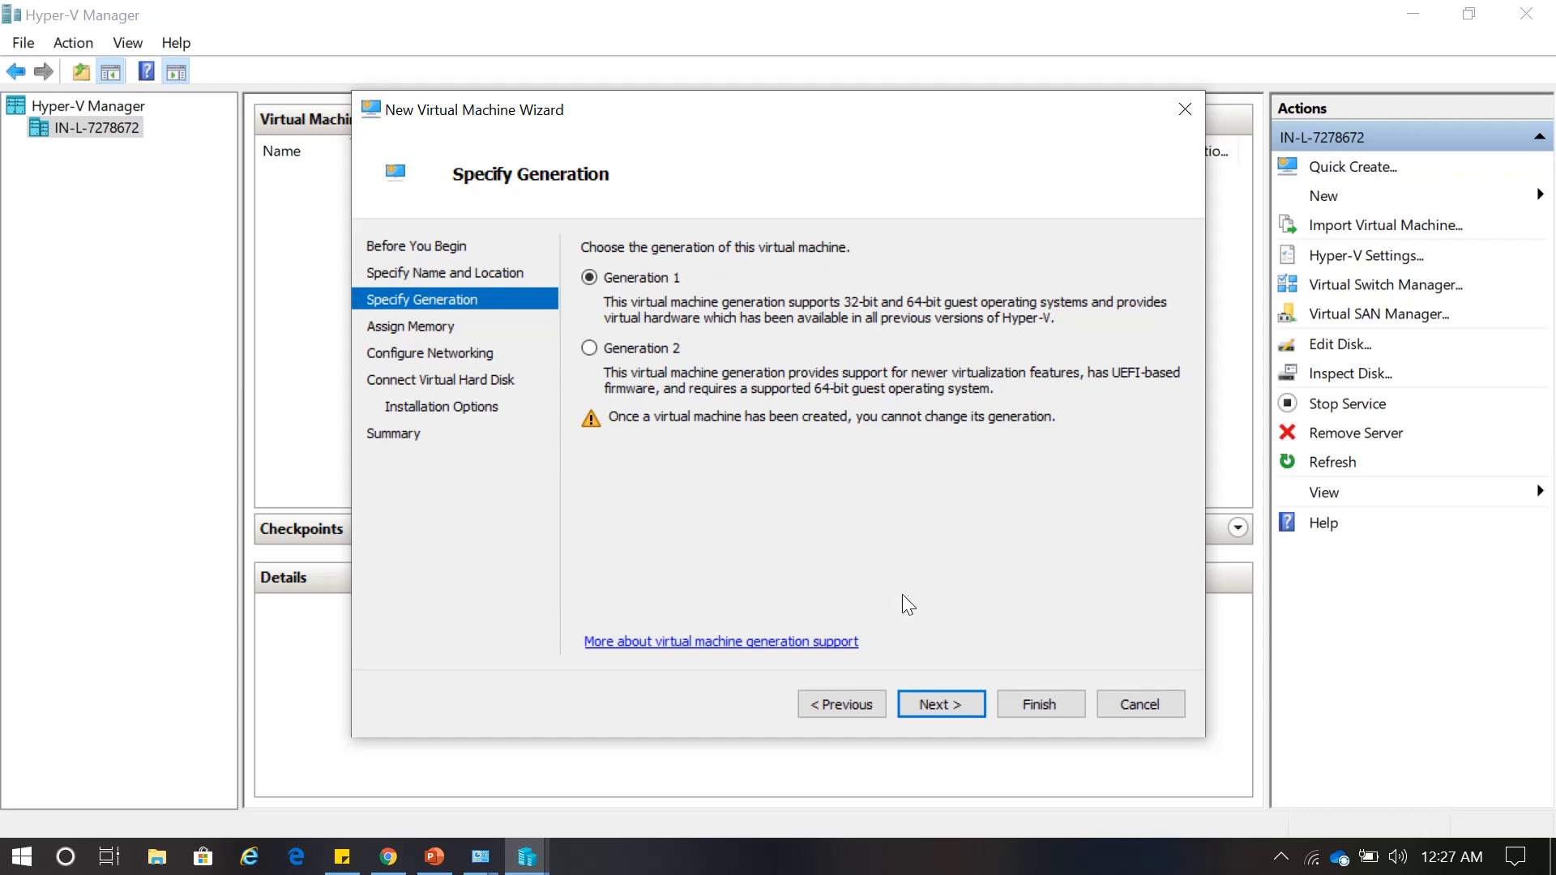
Keep Generation 1 for the virtual machine and assign 2048 MB of startup memory with Dynamic Memory enabled.
click(947, 700)
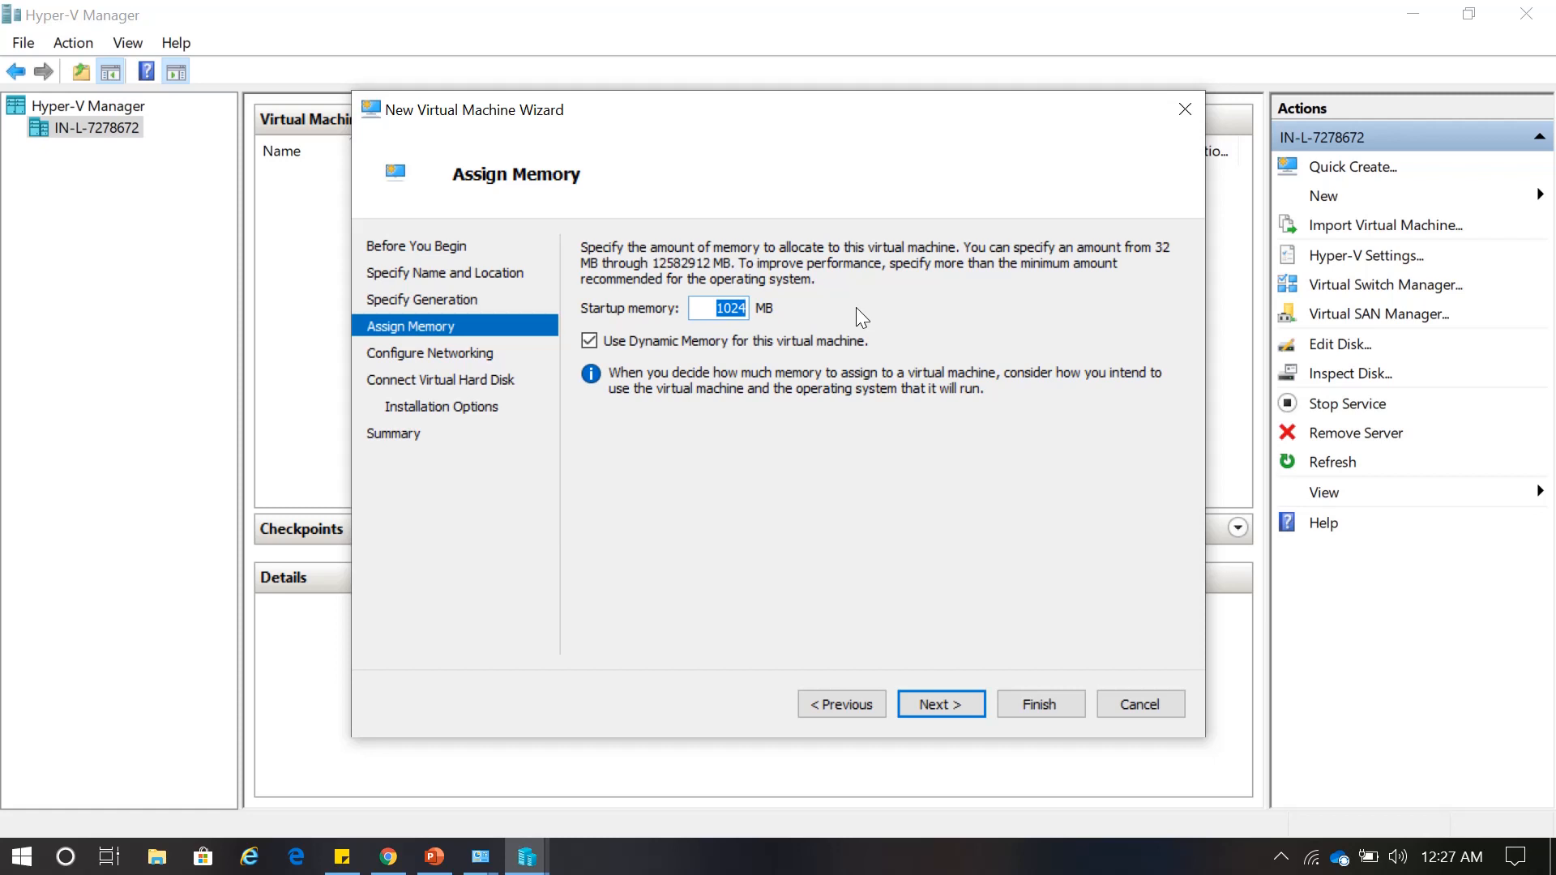
text(2048)
click(942, 703)
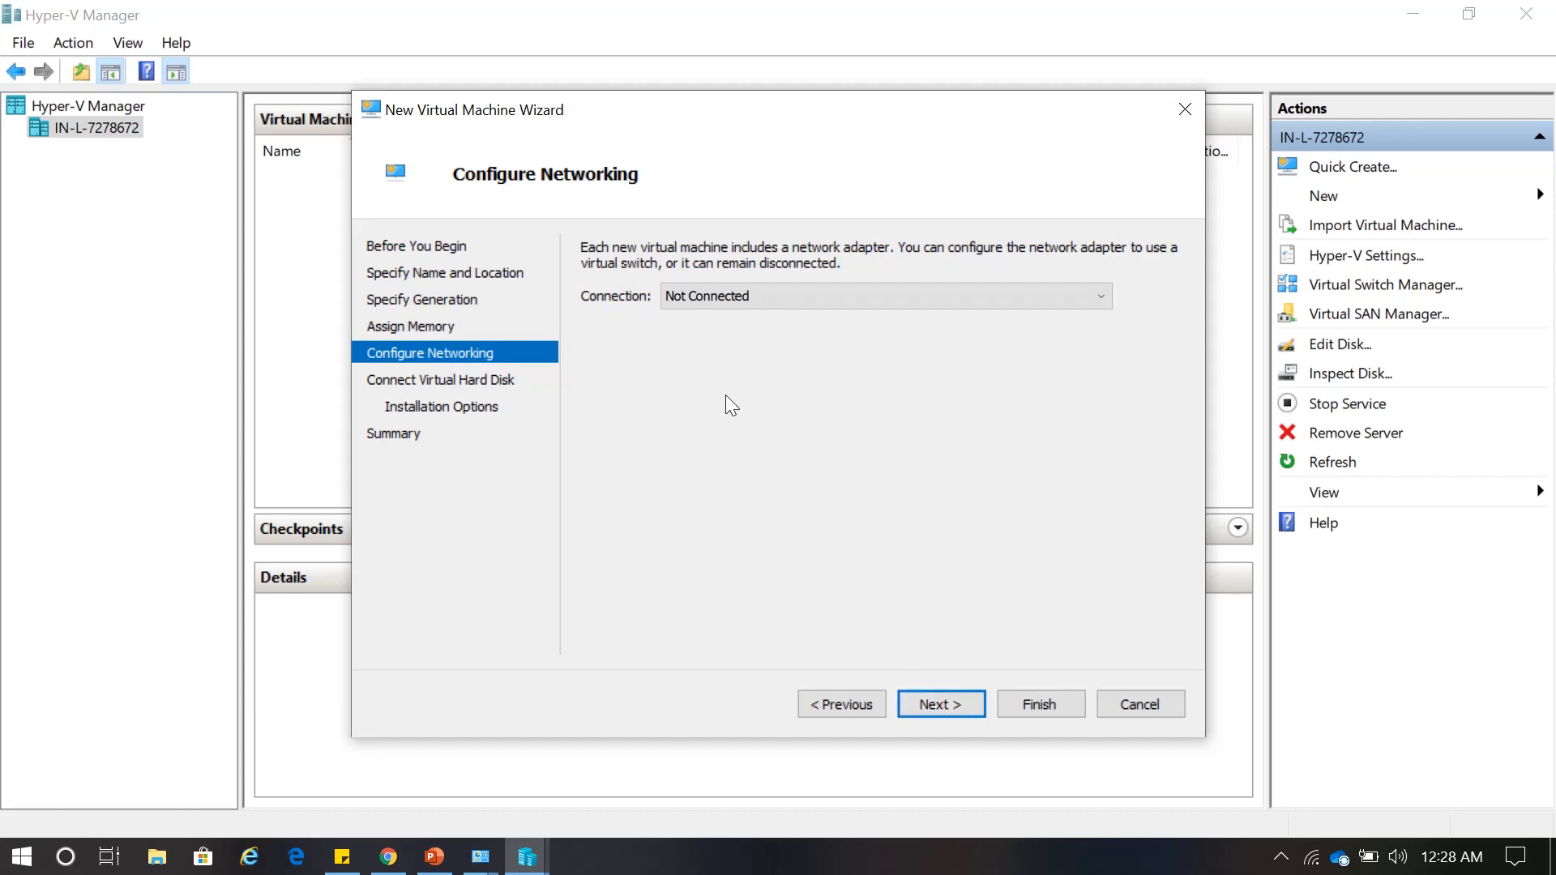
Check the available network connections and keep the virtual machine's network adapter set to Not Connected.
click(793, 310)
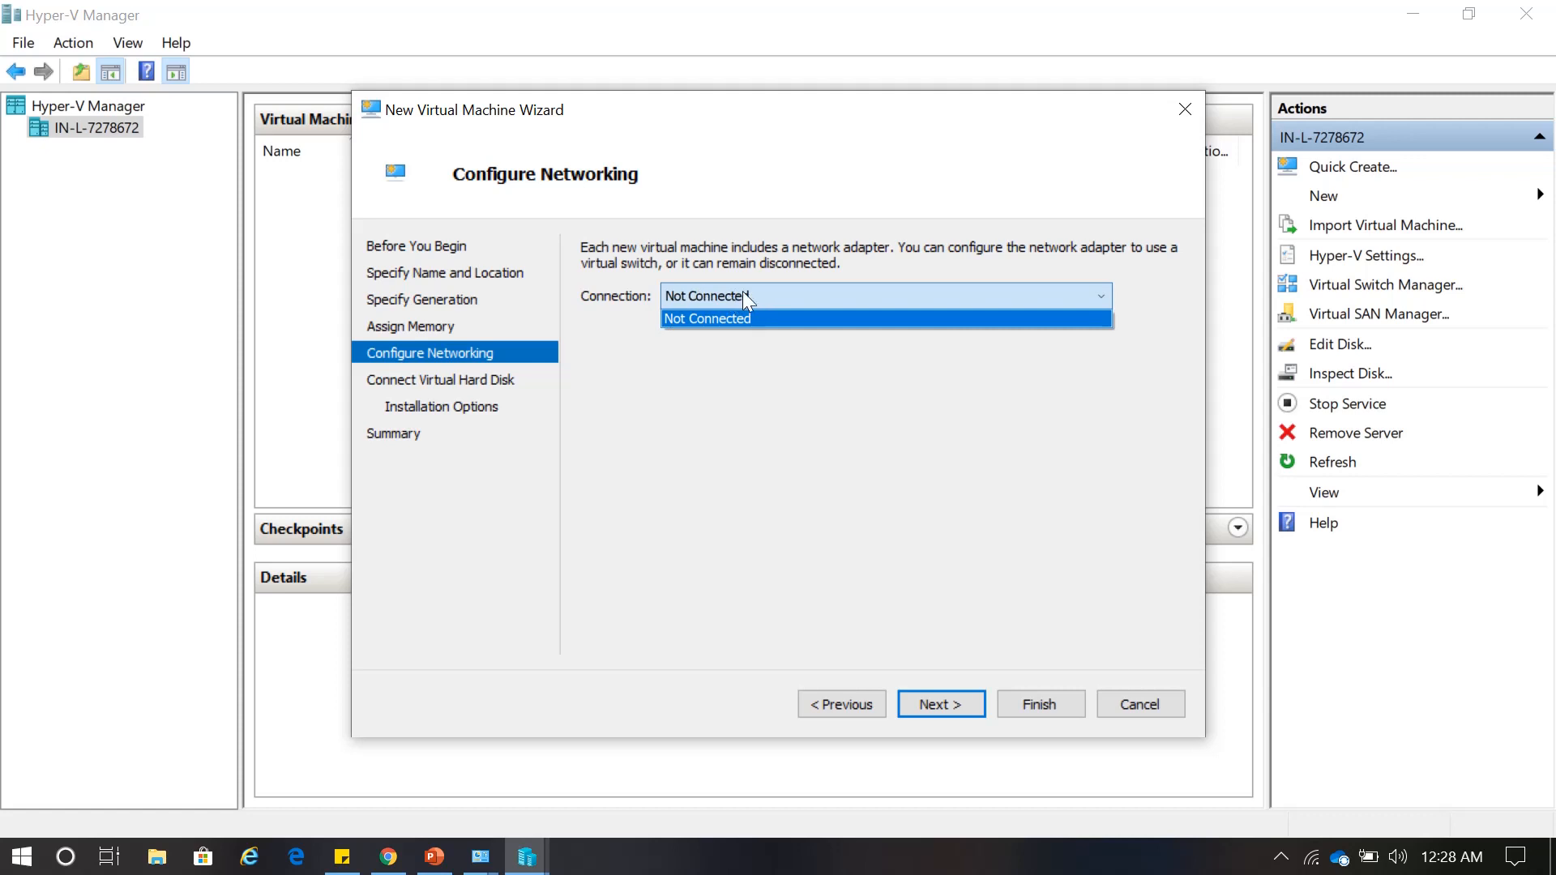
click(753, 297)
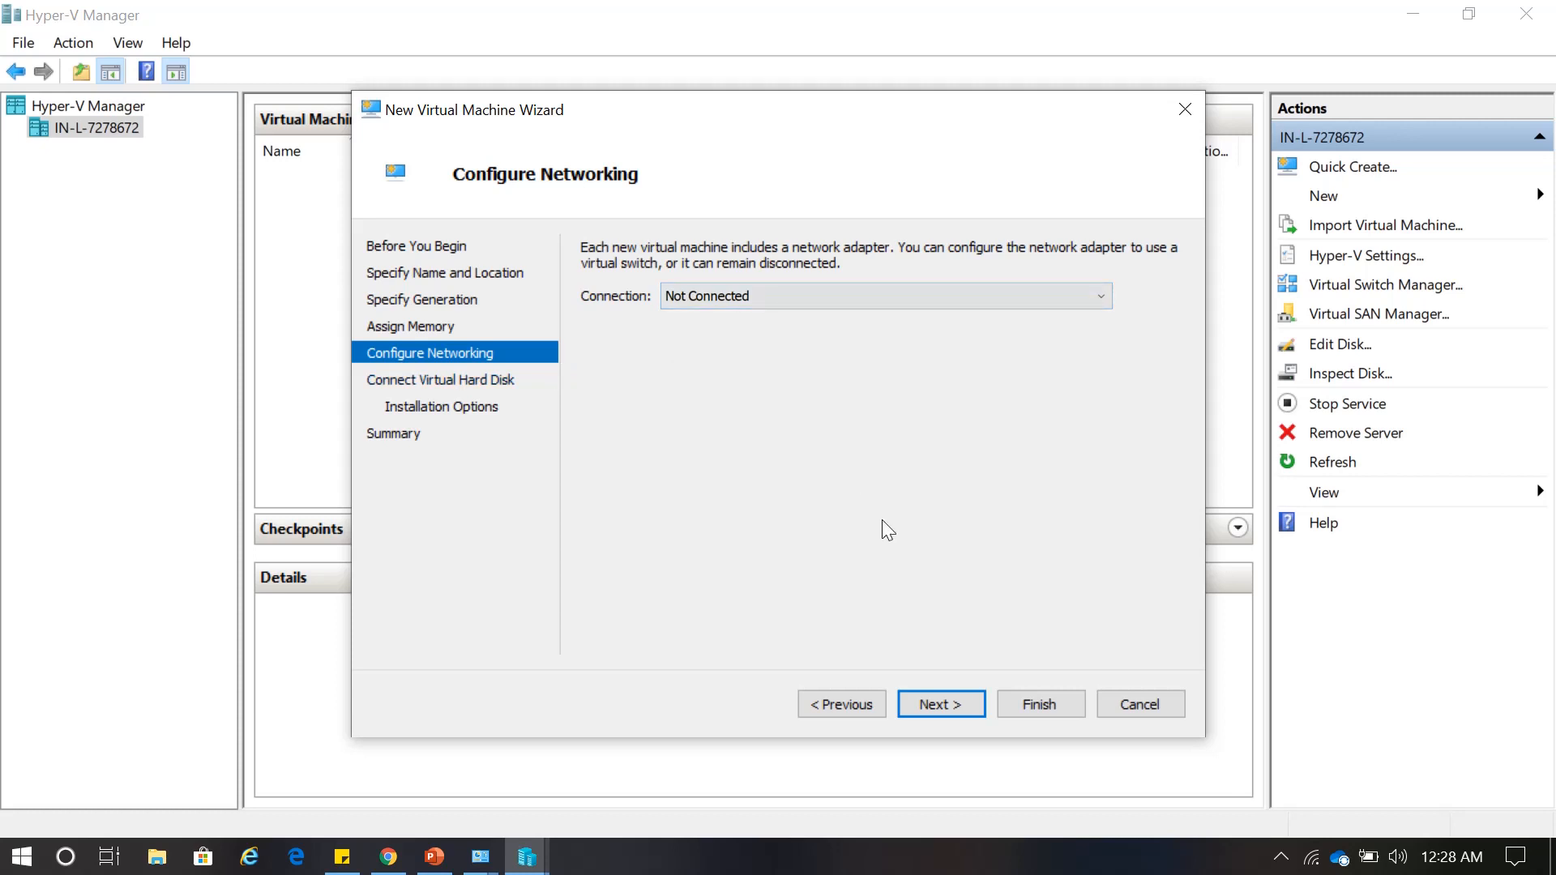
click(934, 705)
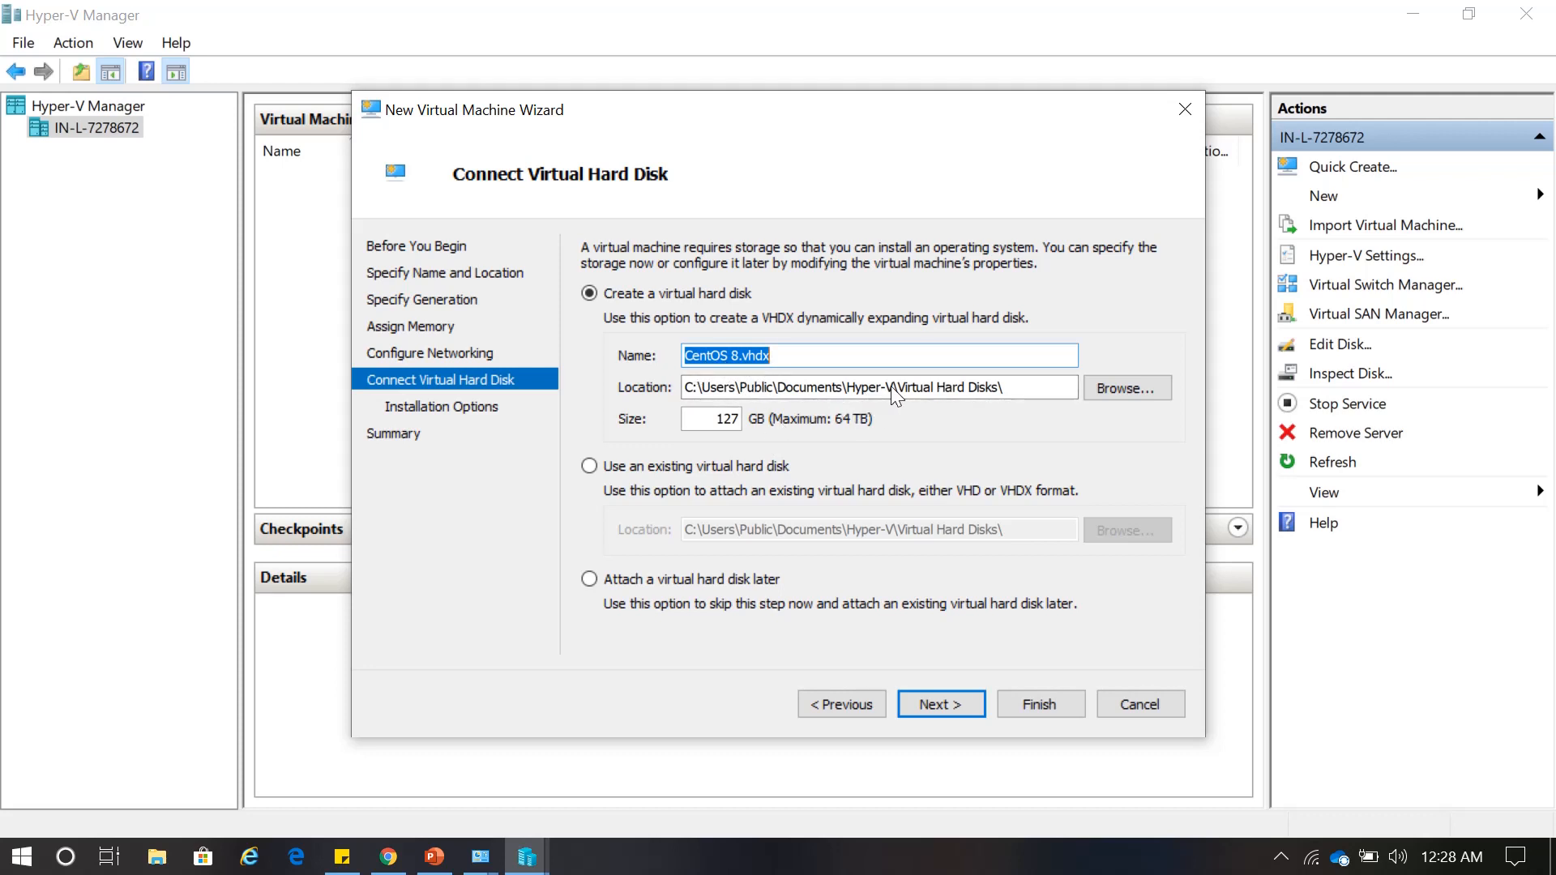
Create a new 50 GB virtual hard disk named CentOS 8.vhdx in the default location.
double_click(714, 420)
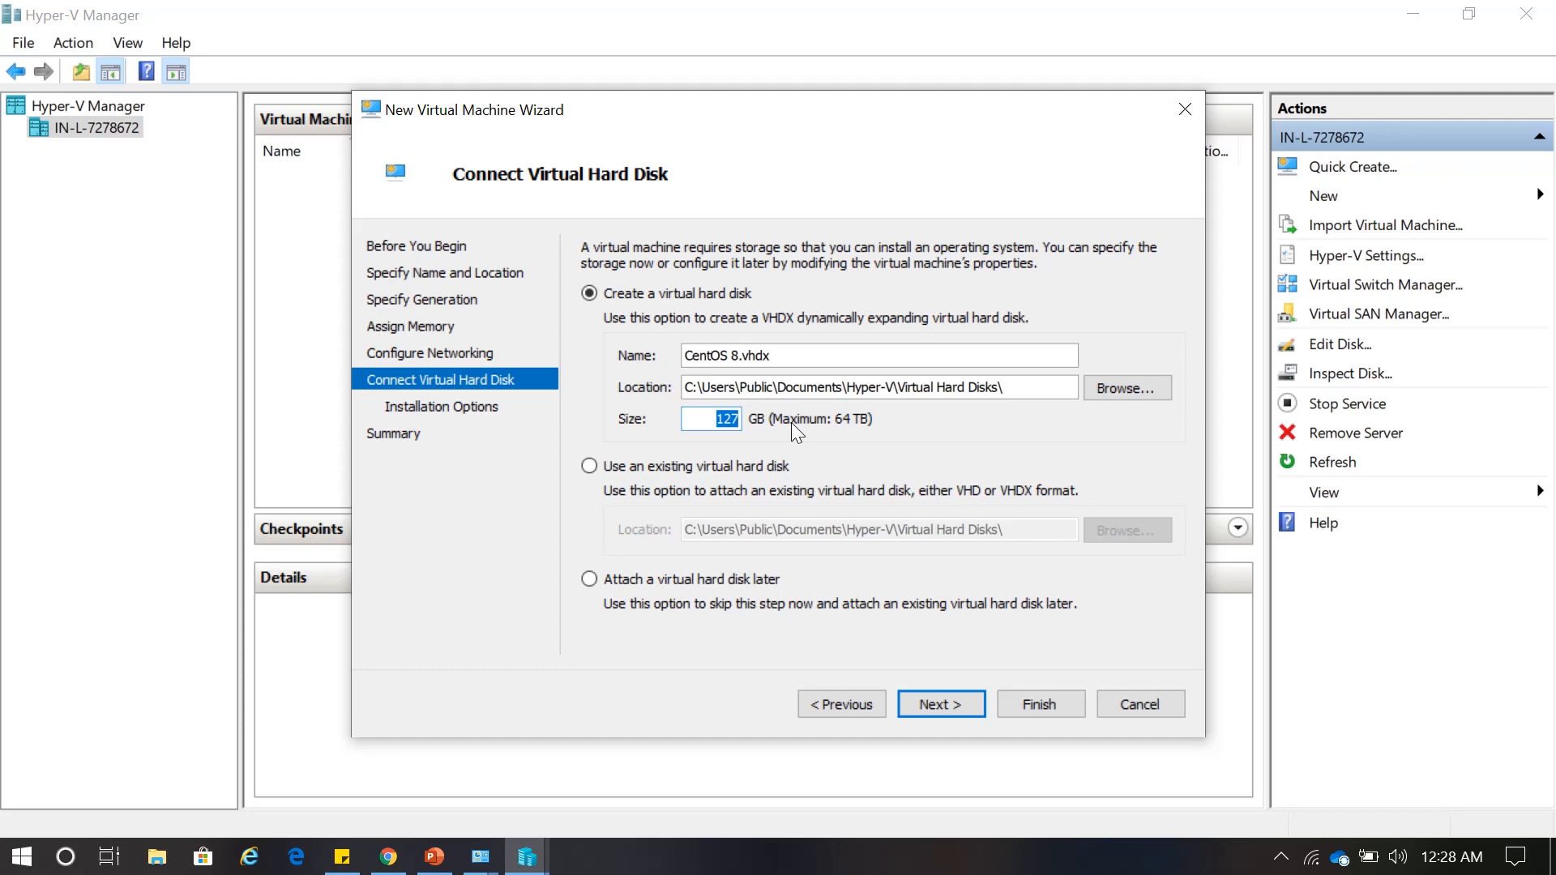
text(50)
click(940, 704)
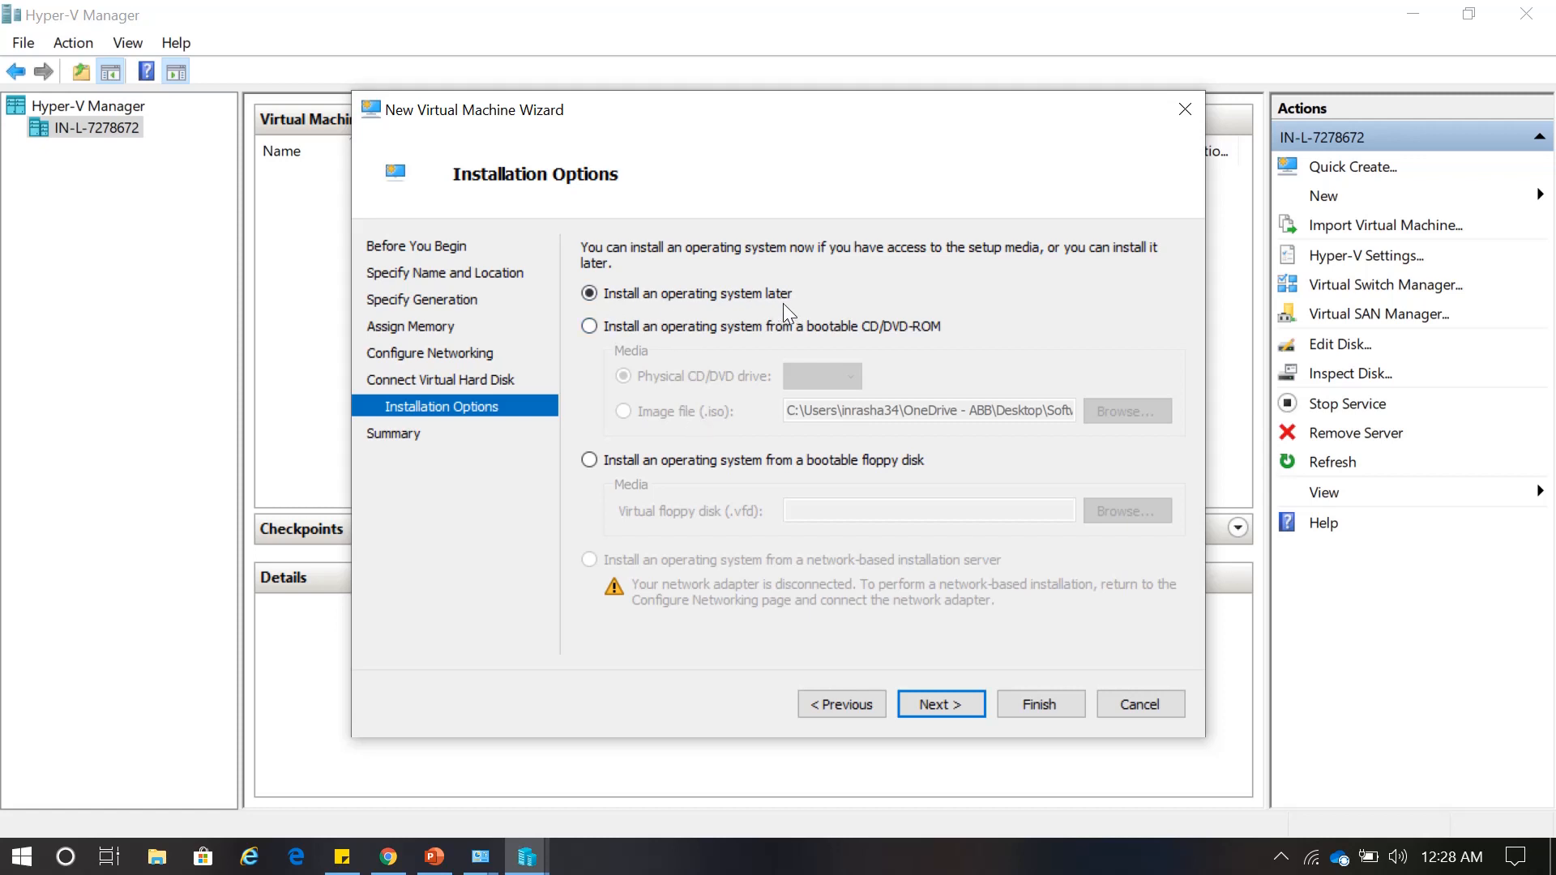
Choose installation from the bootable image CentOS-8.2.2004-x86_64-dvd1.iso and finish creating the virtual machine.
click(595, 328)
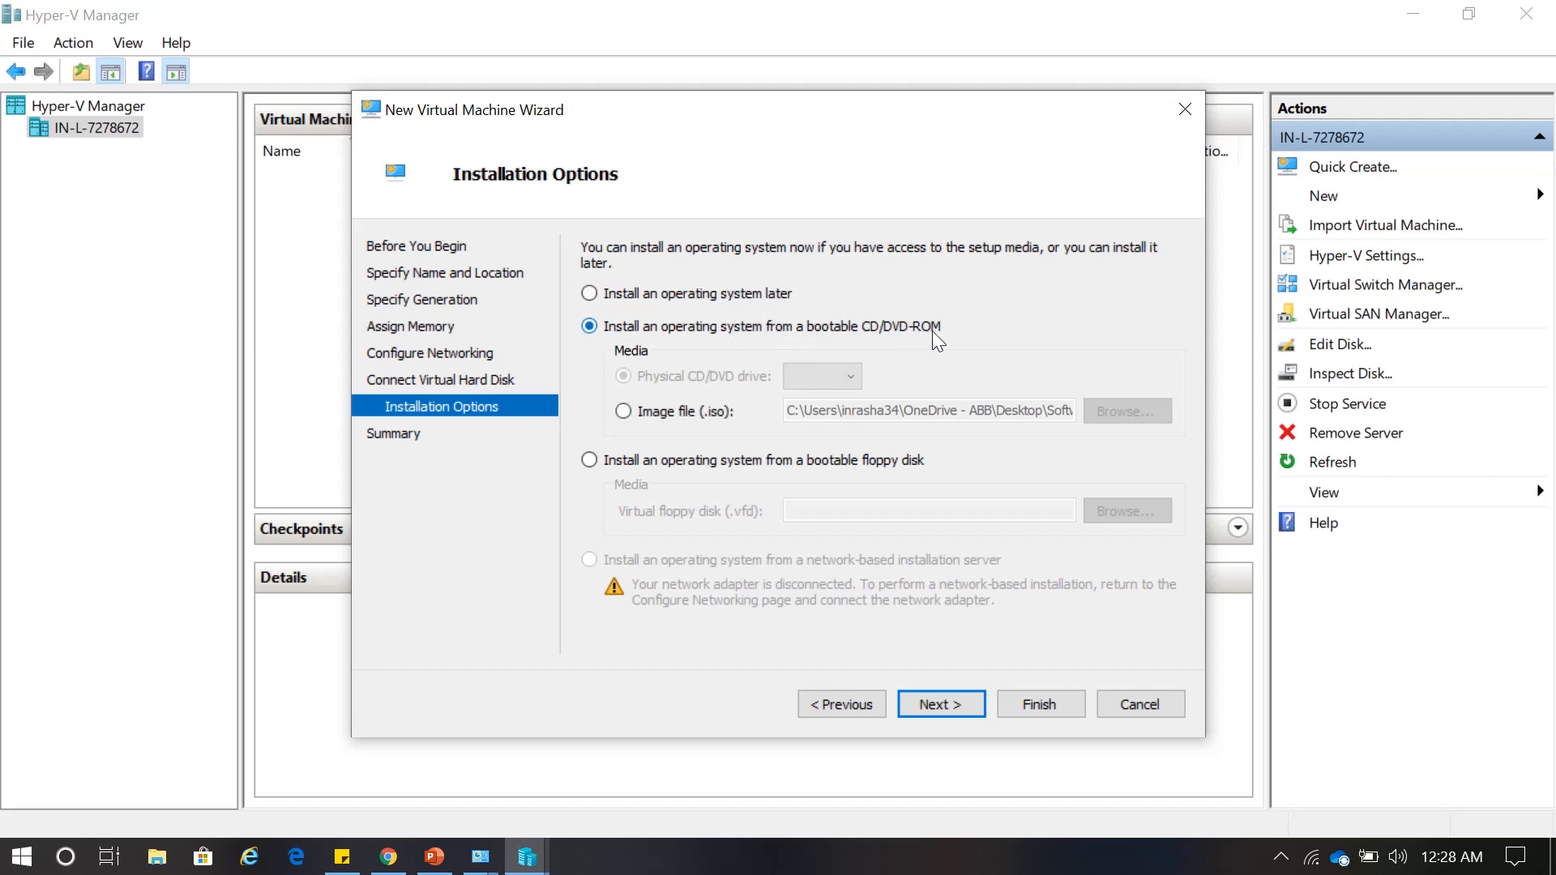
click(624, 411)
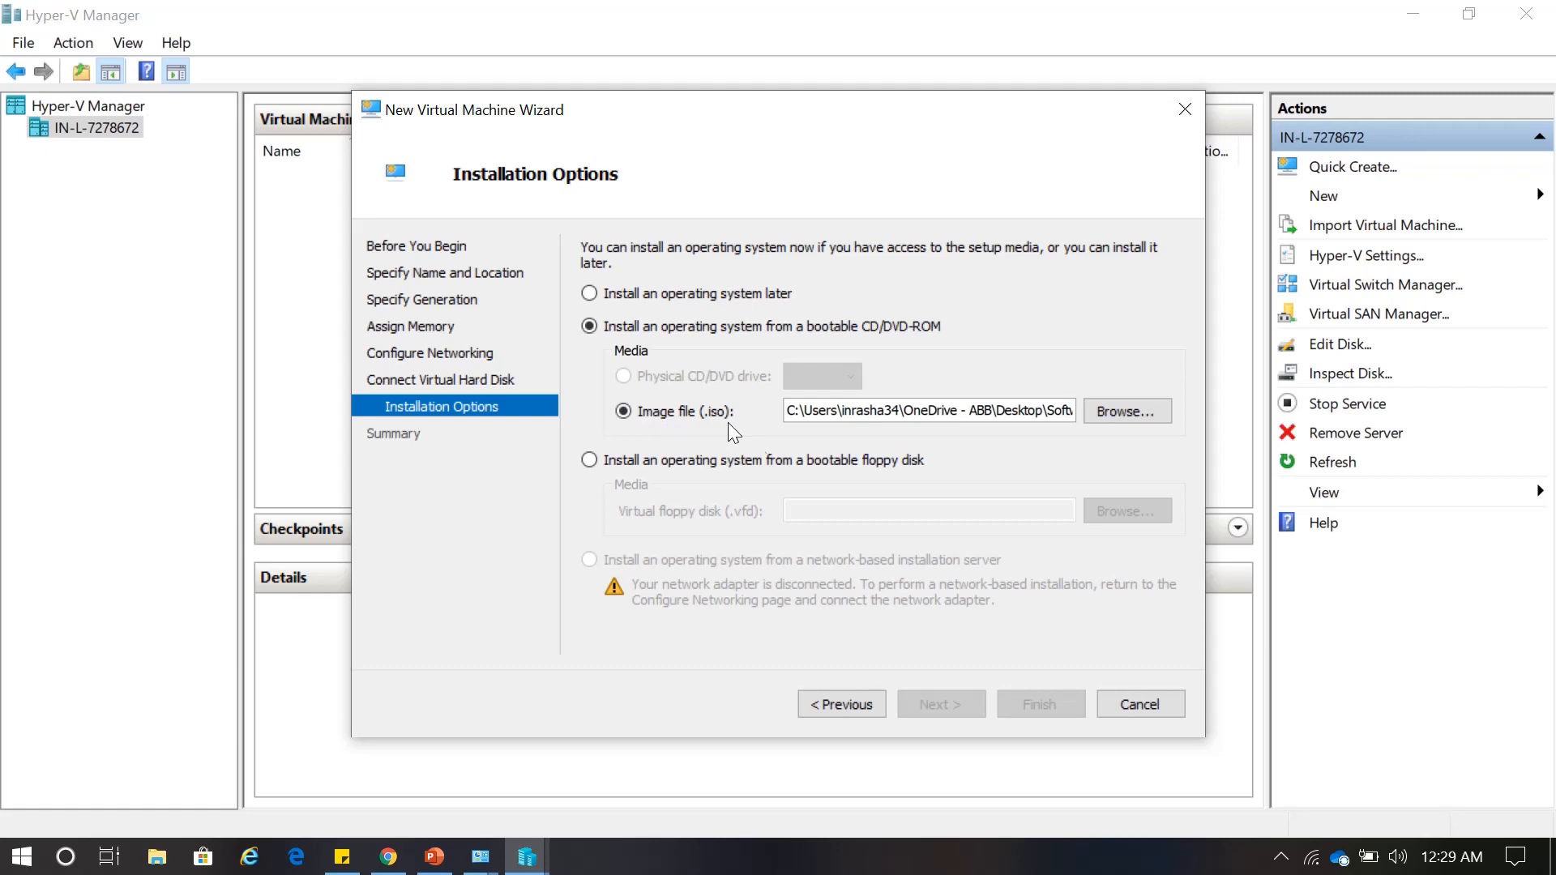
click(1131, 411)
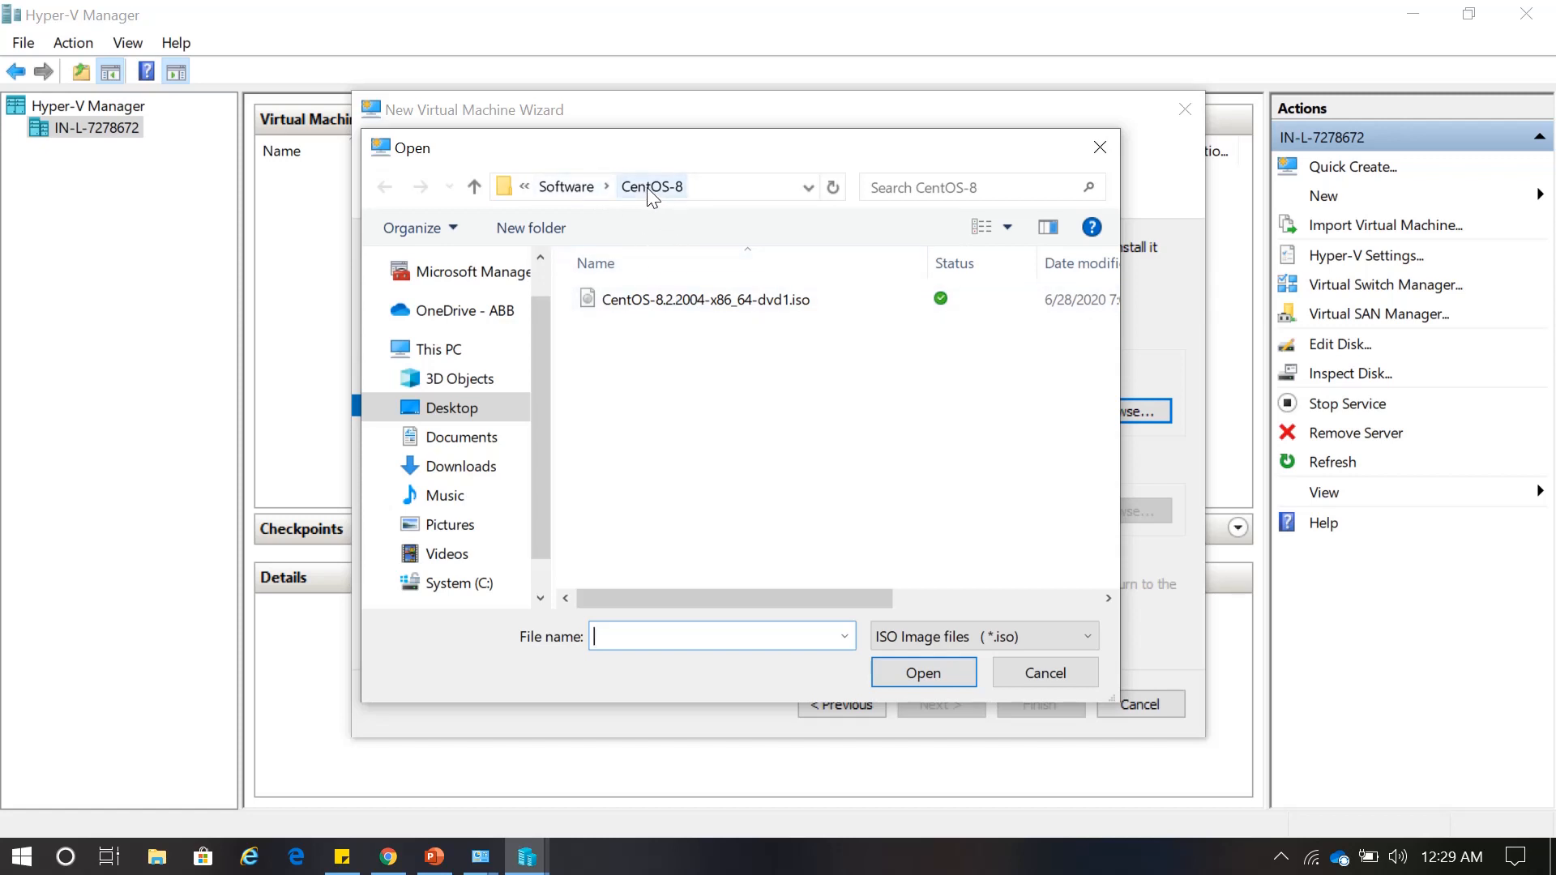
click(722, 306)
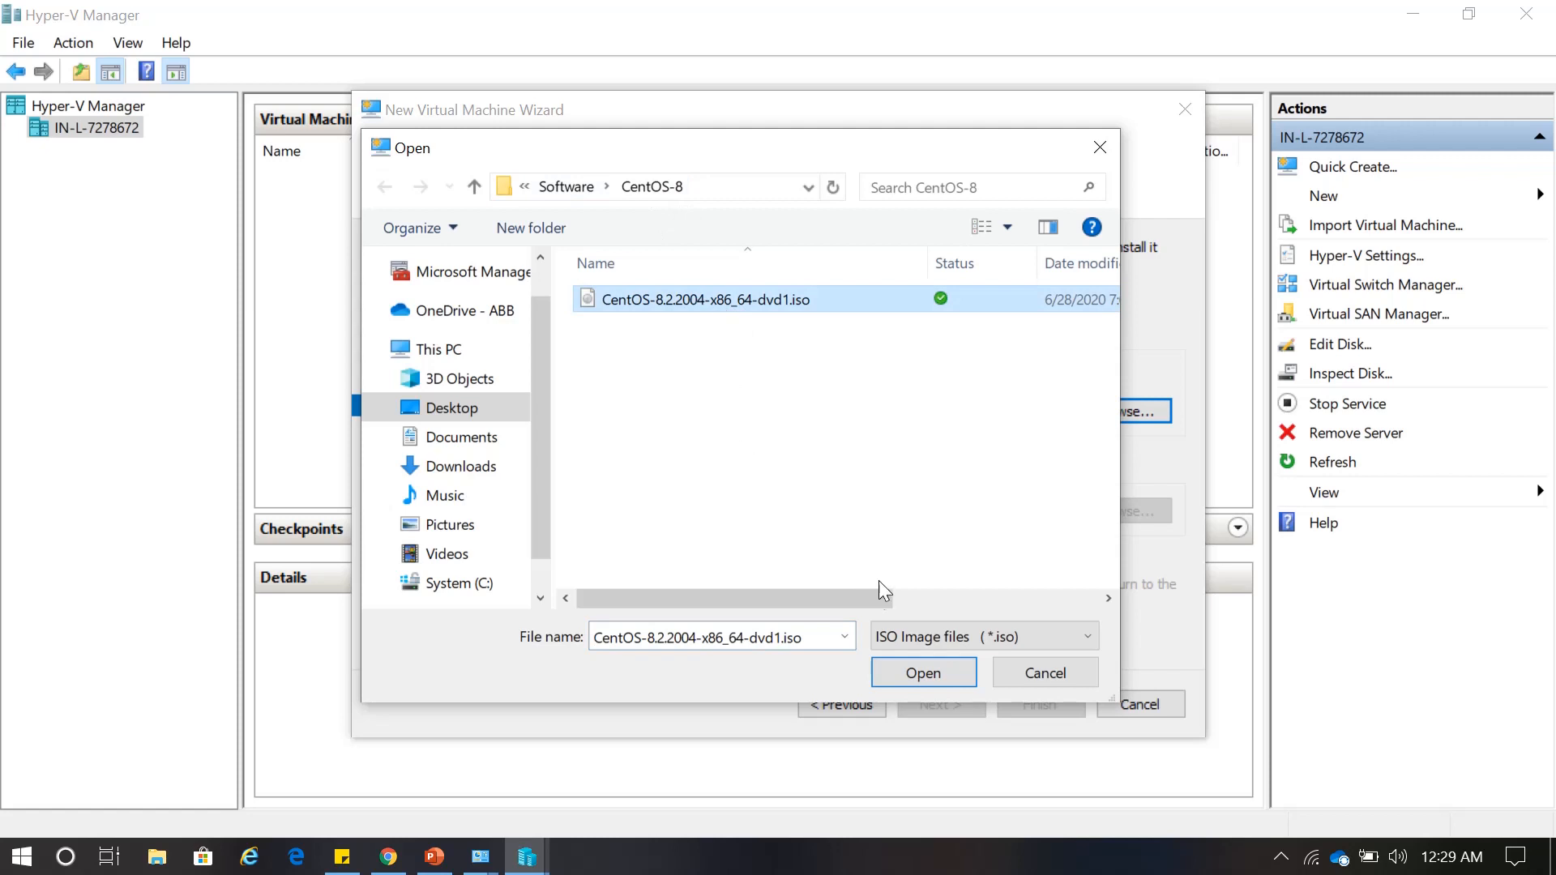
click(928, 678)
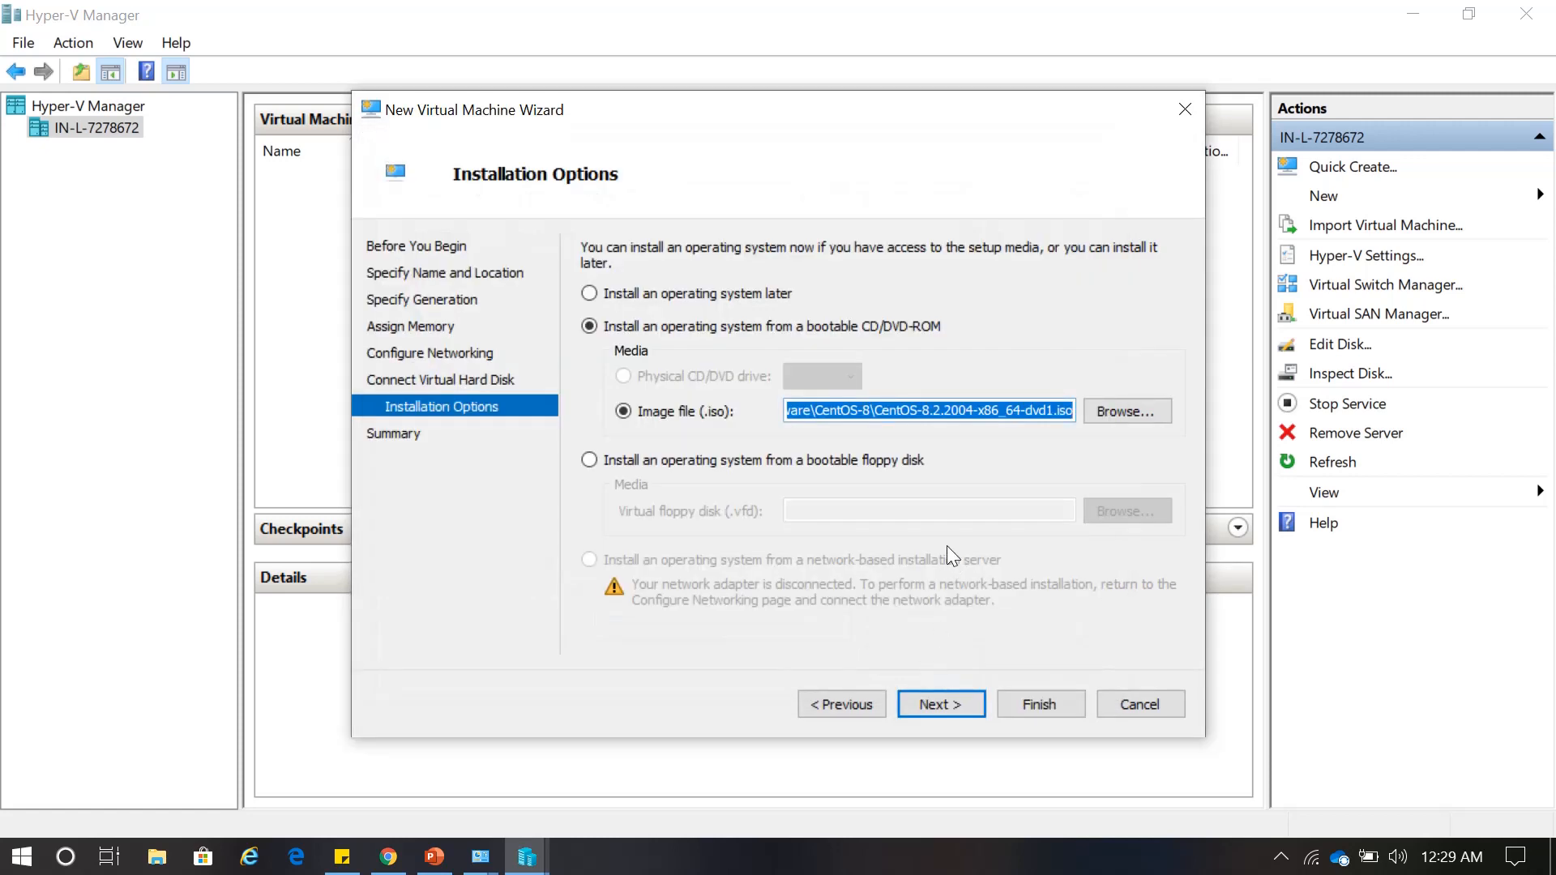
click(941, 704)
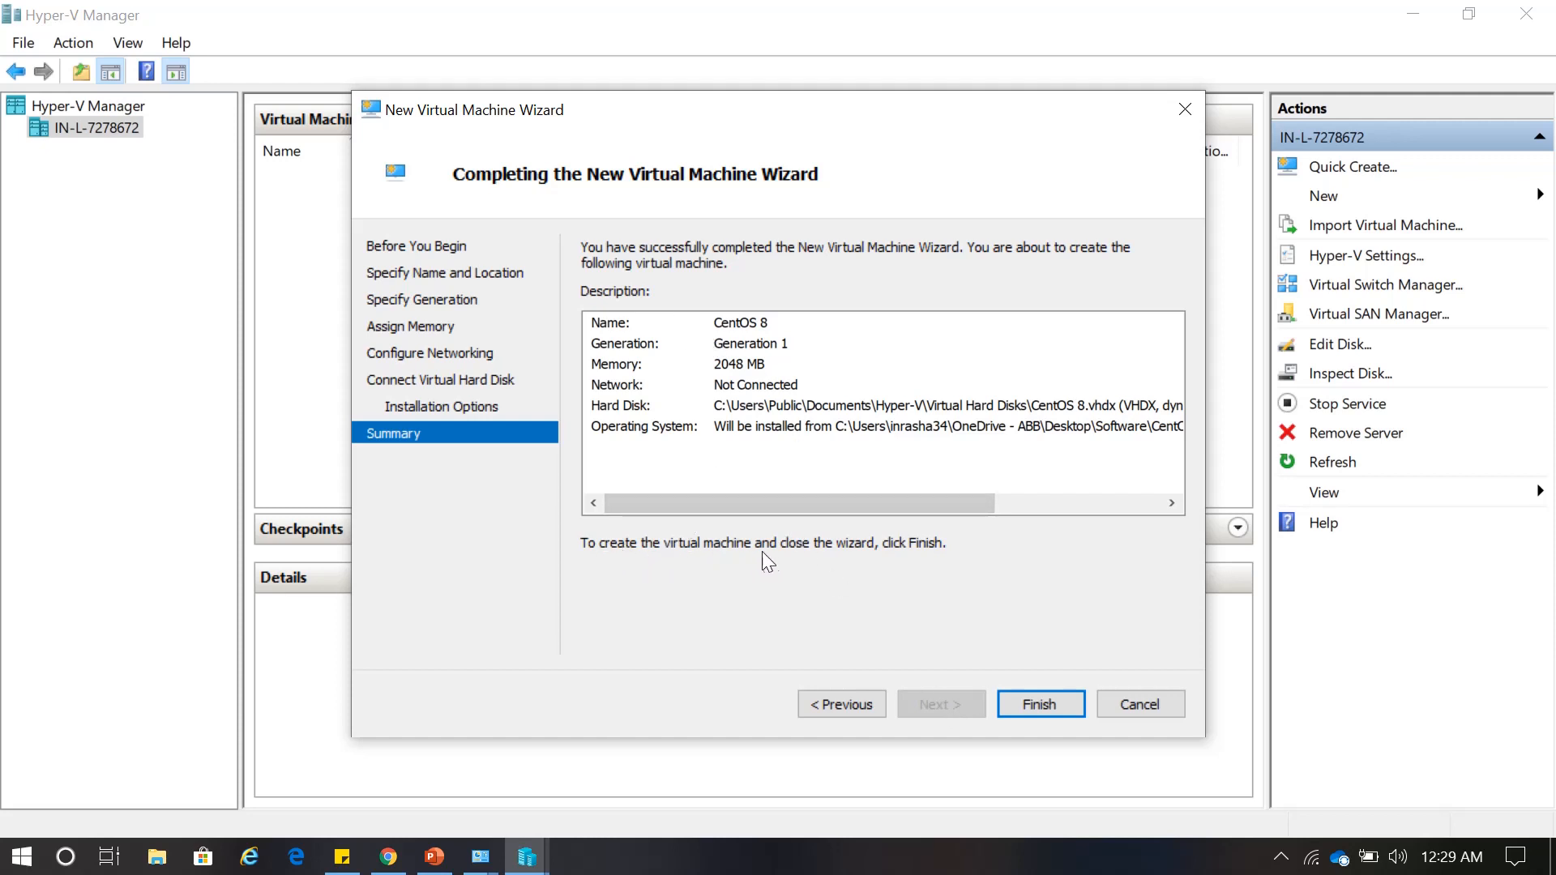
click(1044, 702)
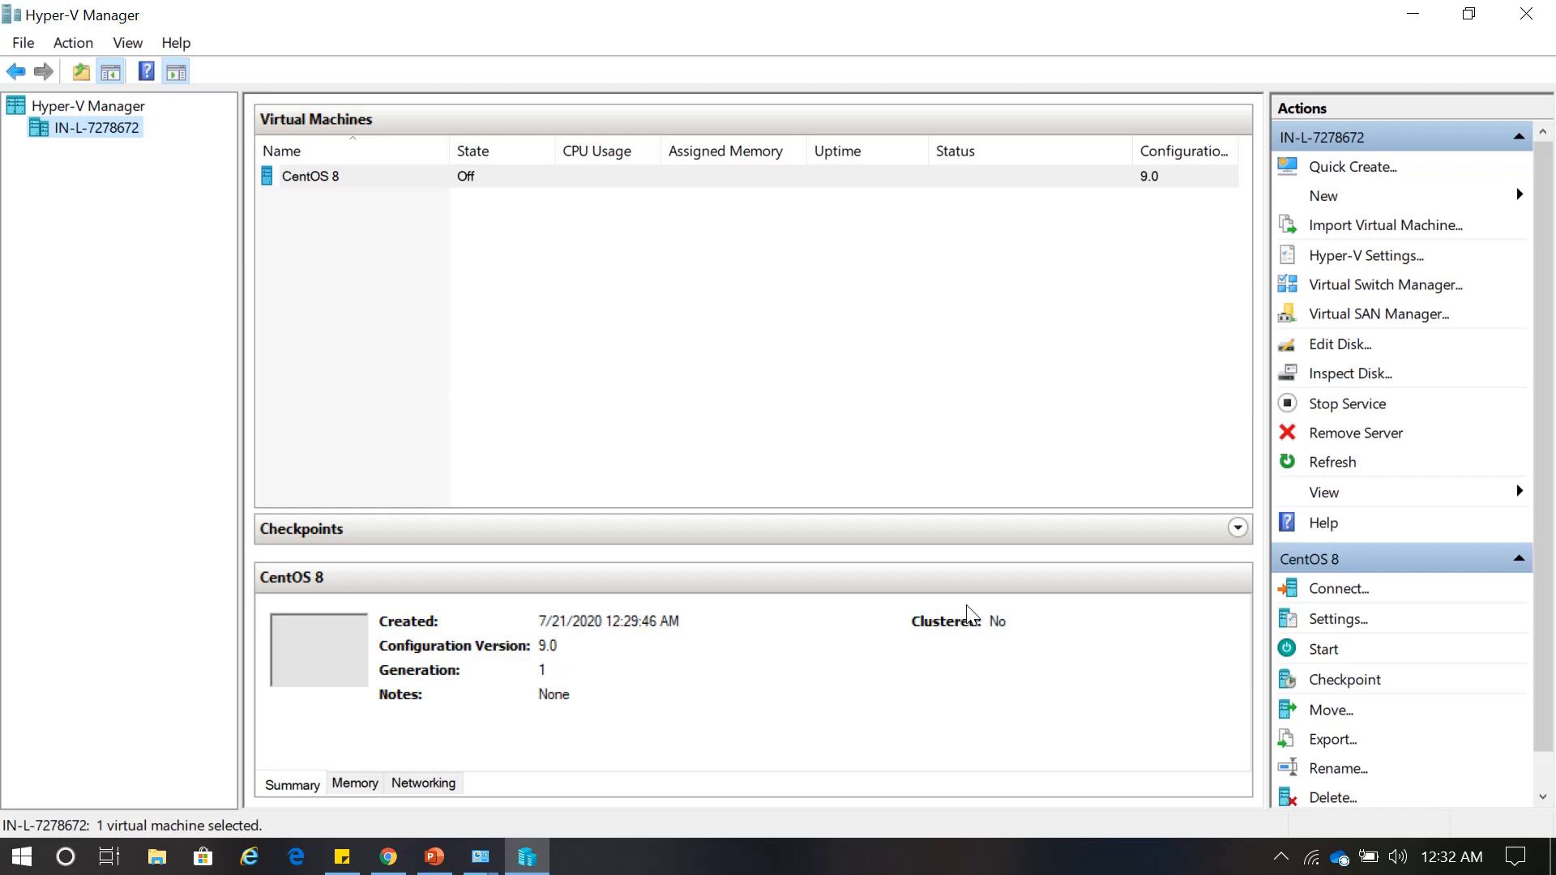
Connect to the CentOS 8 virtual machine and start it.
click(433, 175)
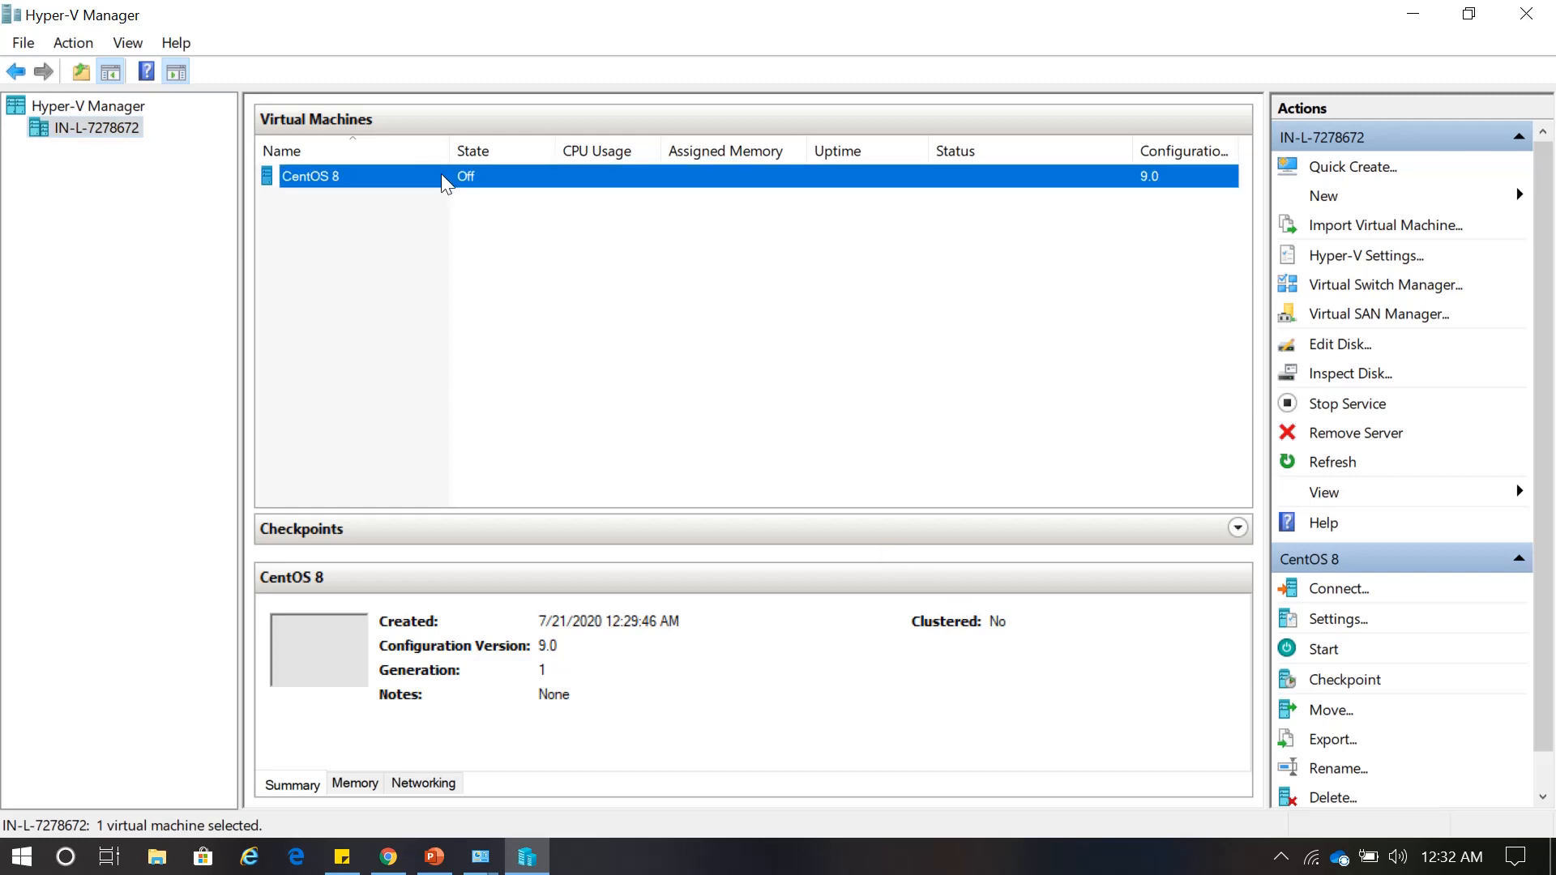
right_click(444, 181)
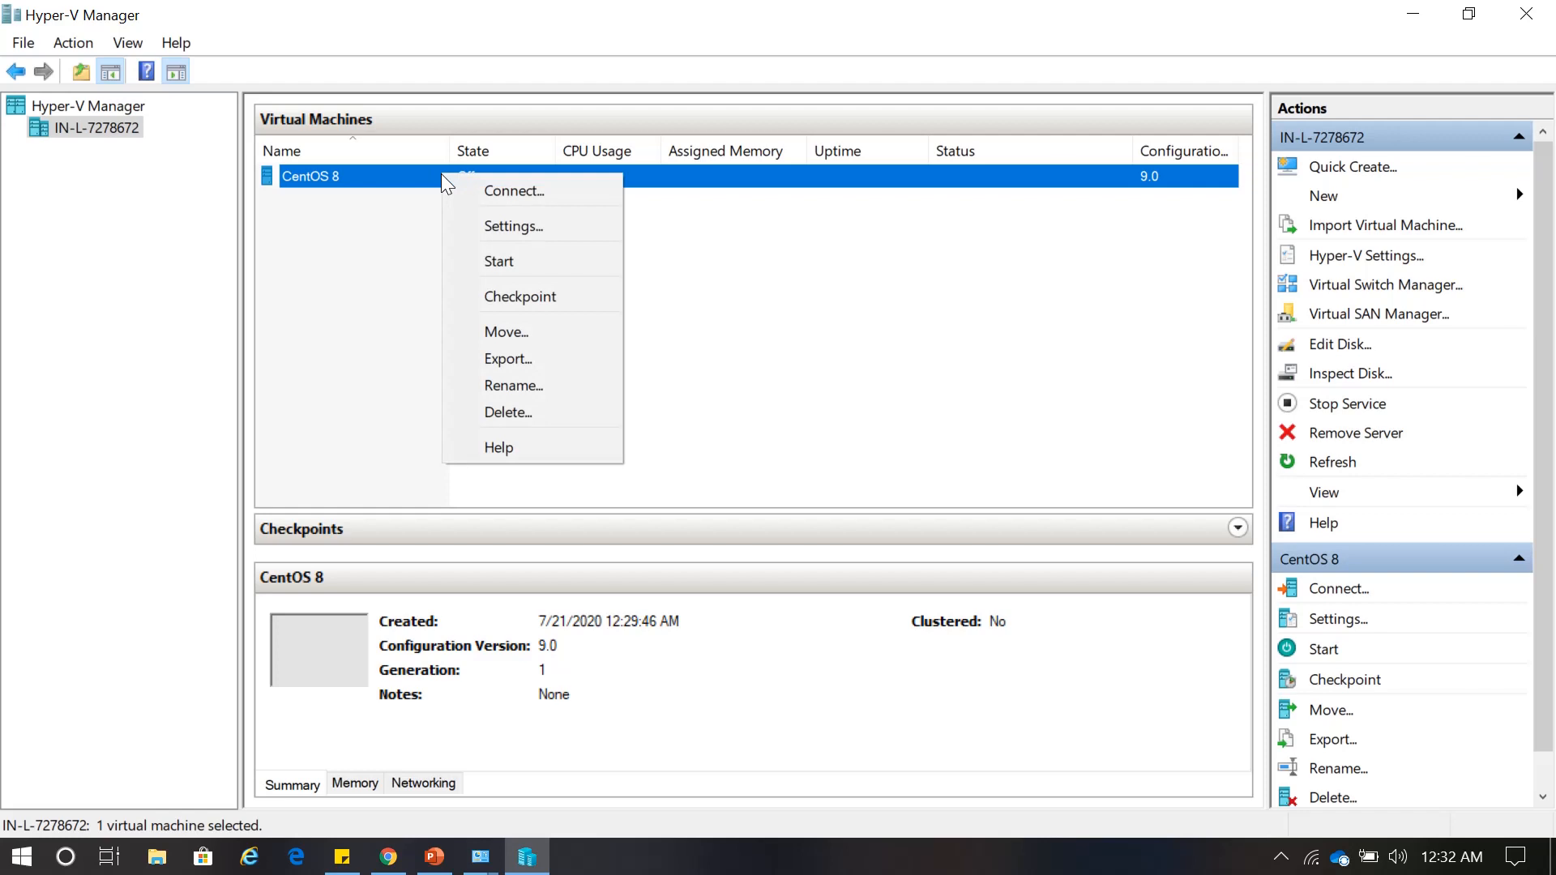
click(500, 193)
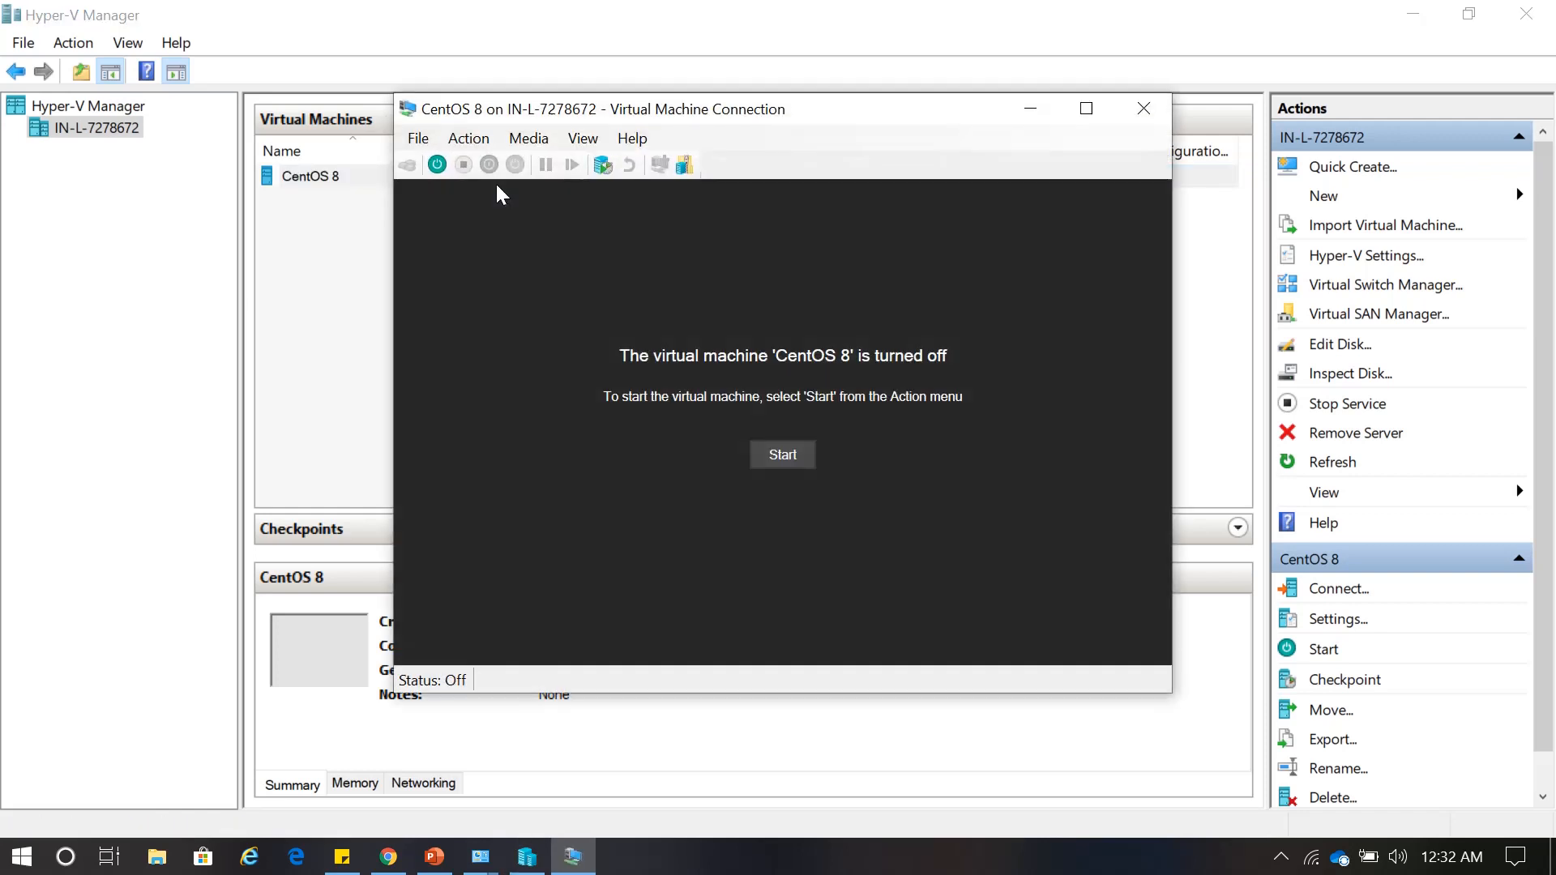
click(783, 456)
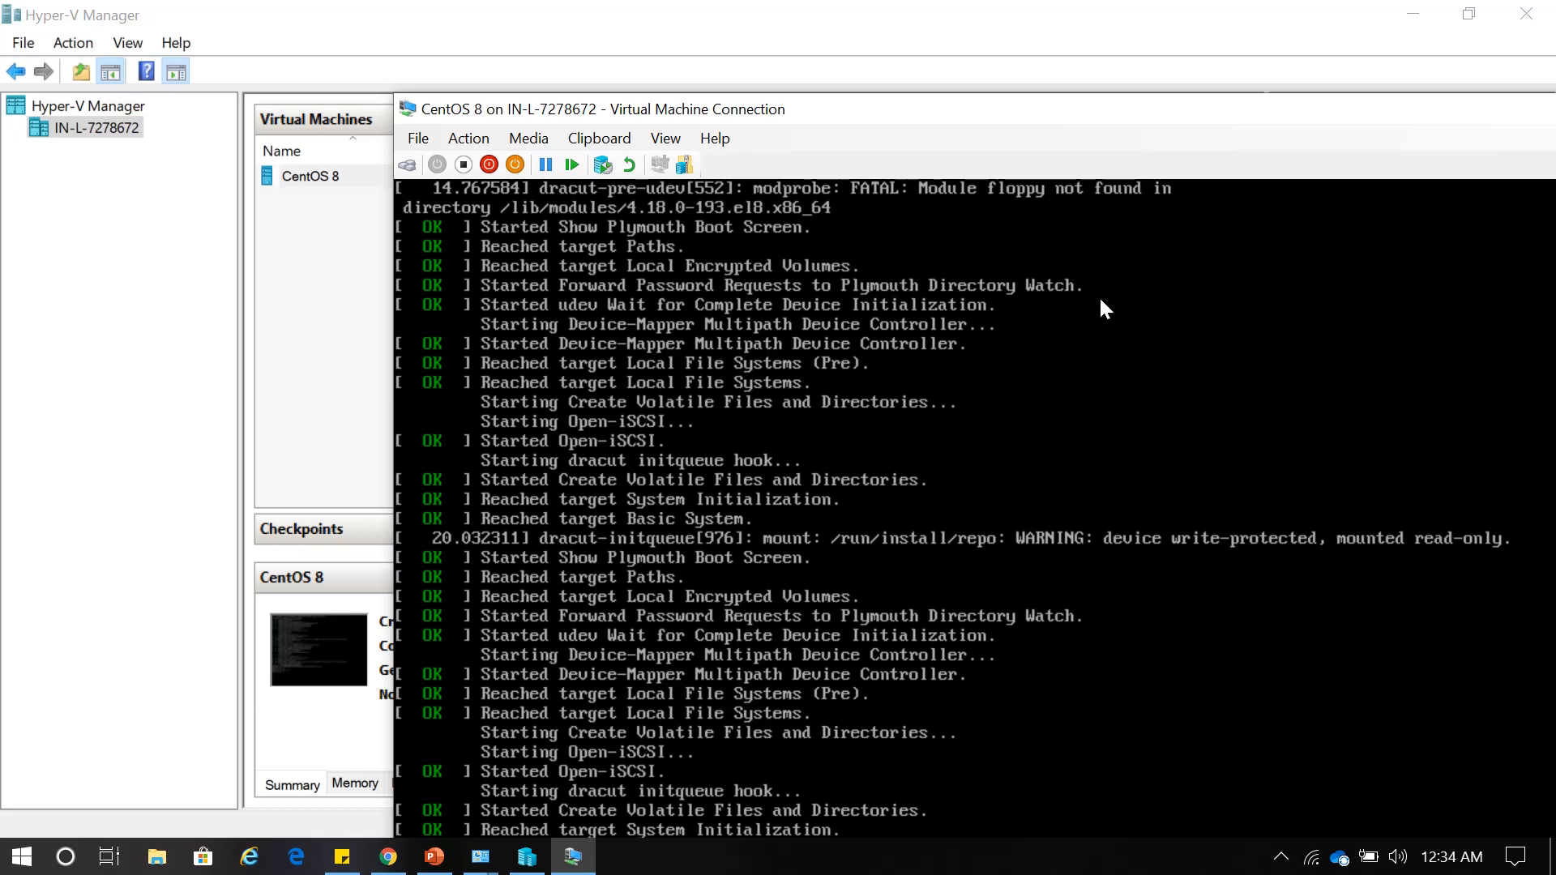
Show the virtual machine's console in full screen and abort the installation media check.
double_click(1289, 111)
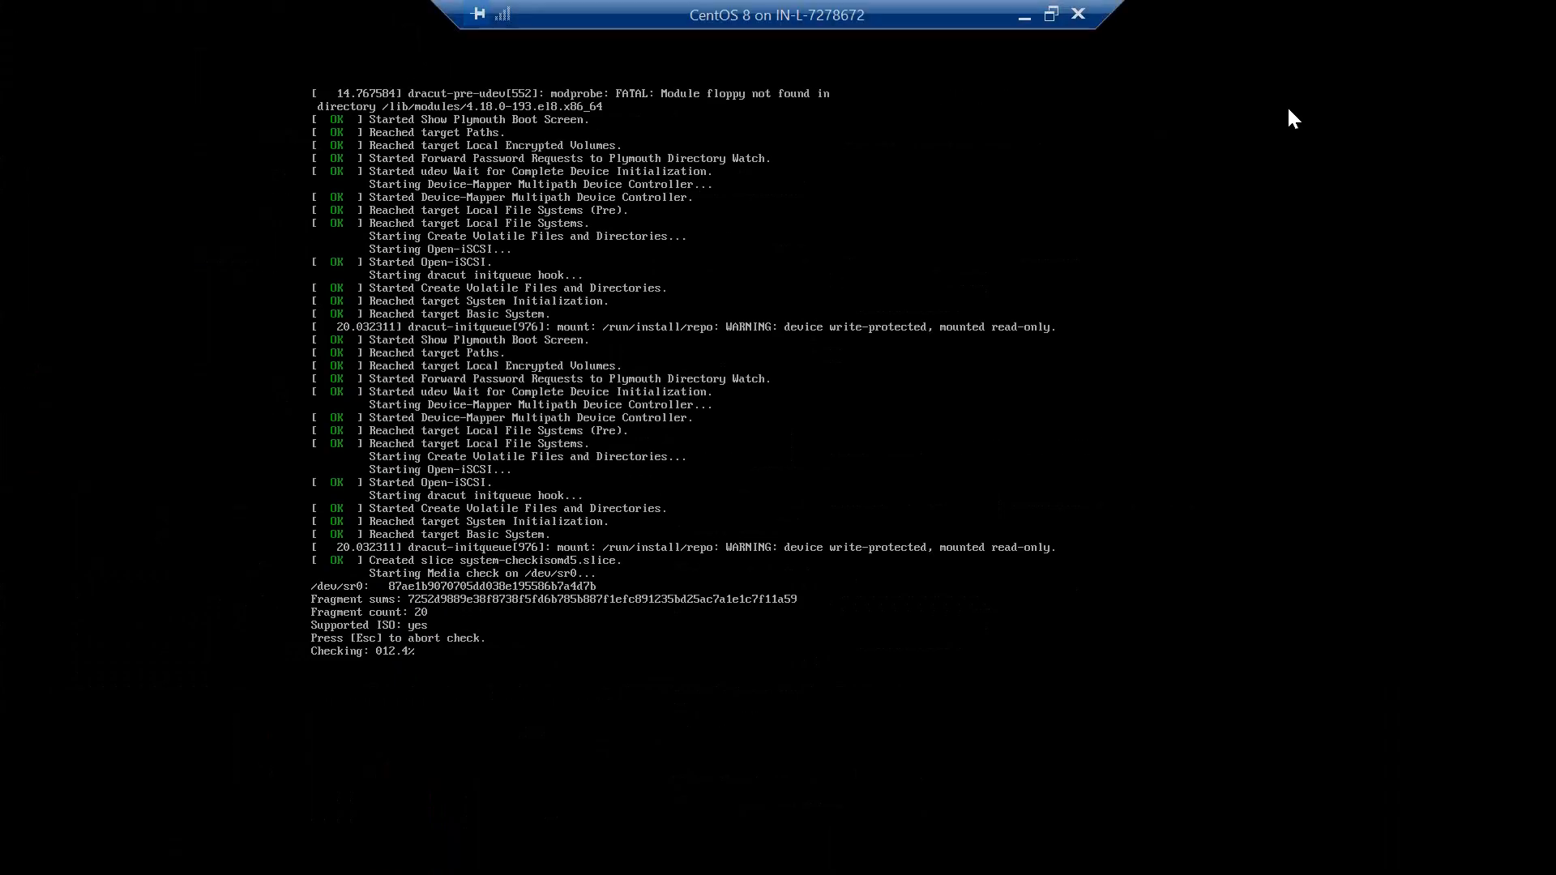
click(1051, 15)
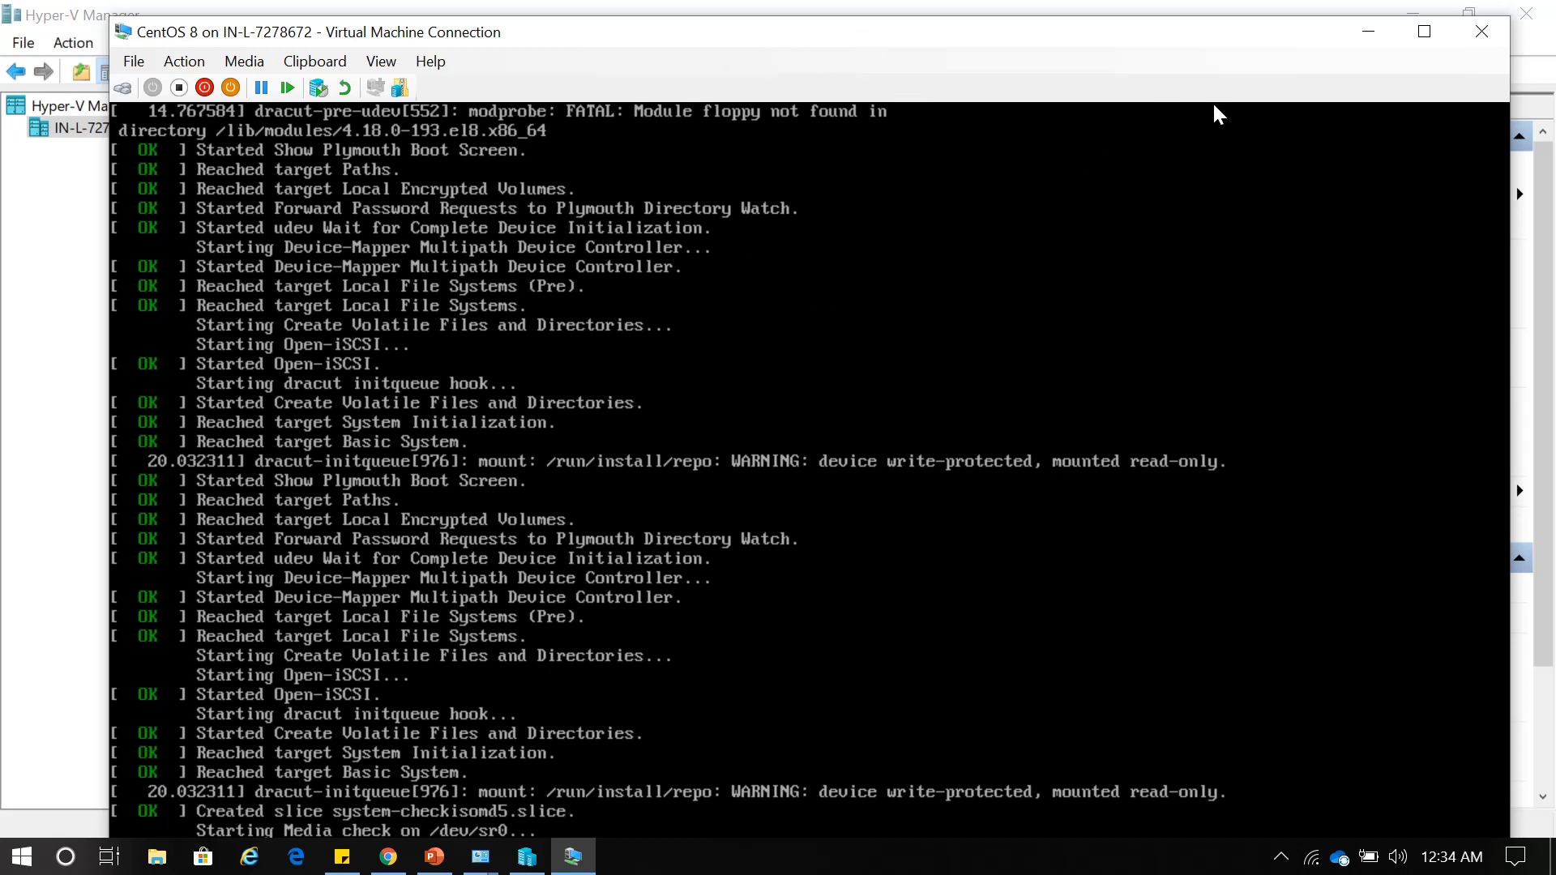
click(1423, 31)
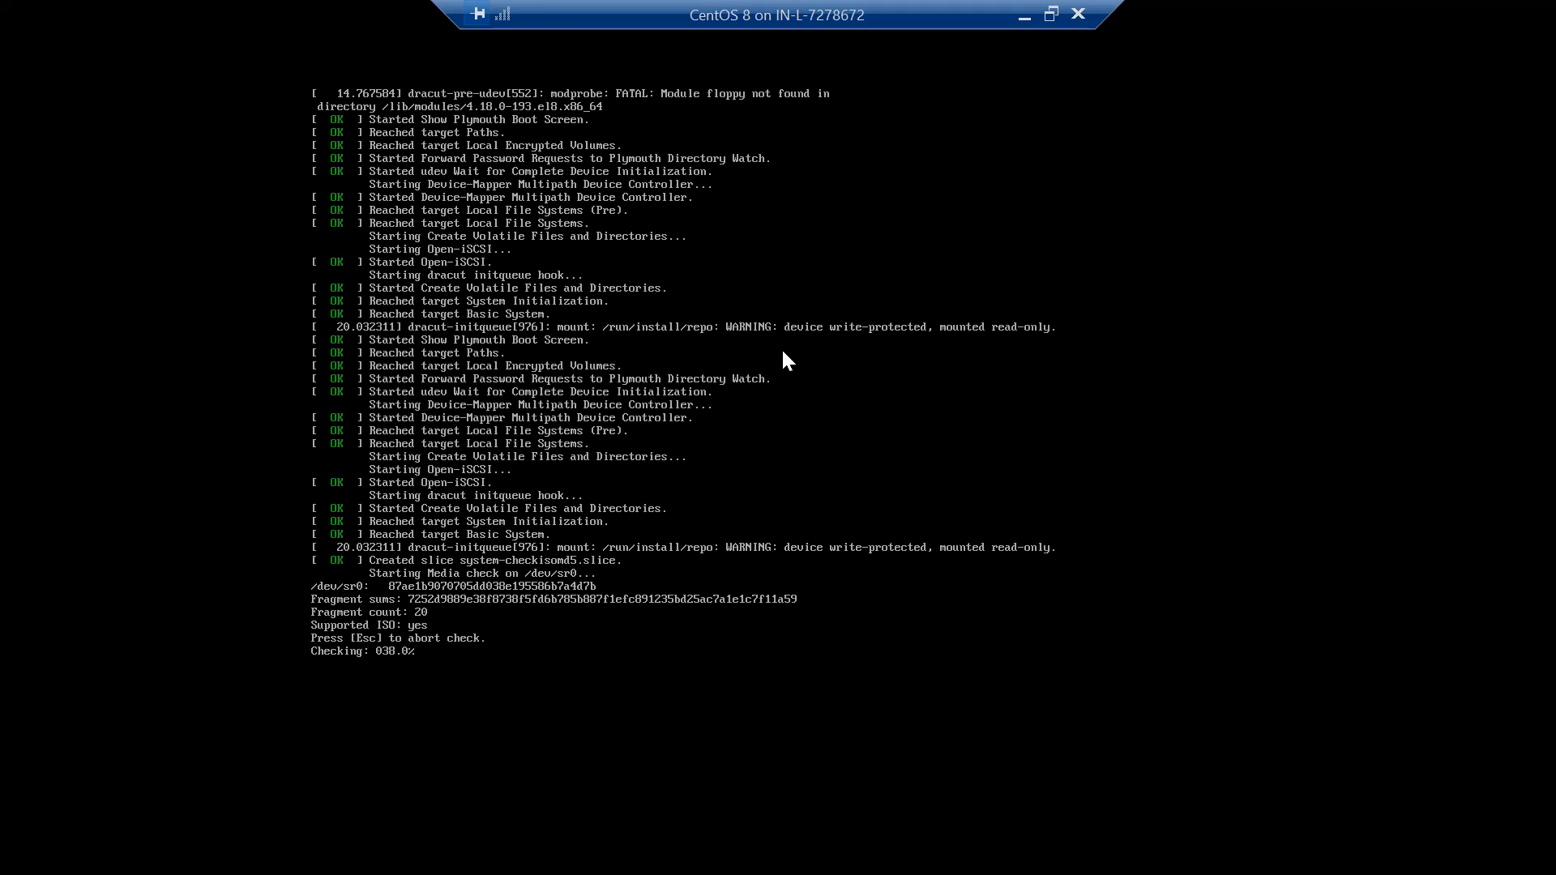
key(Escape)
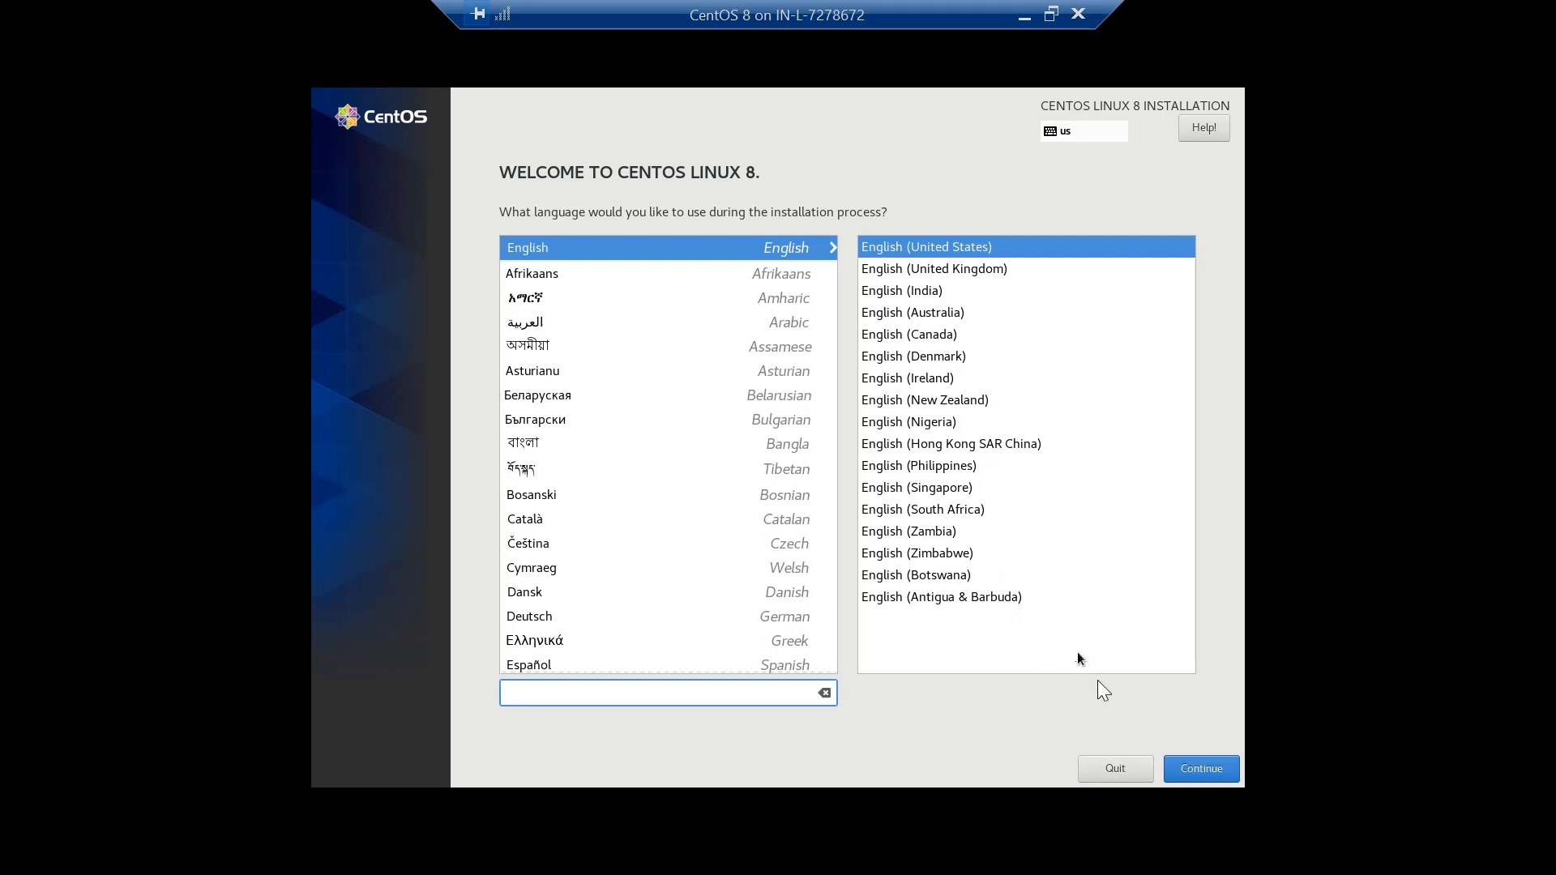
Continue the installation in English (United States) and set the time zone to region Asia, city Kolkata.
click(1209, 775)
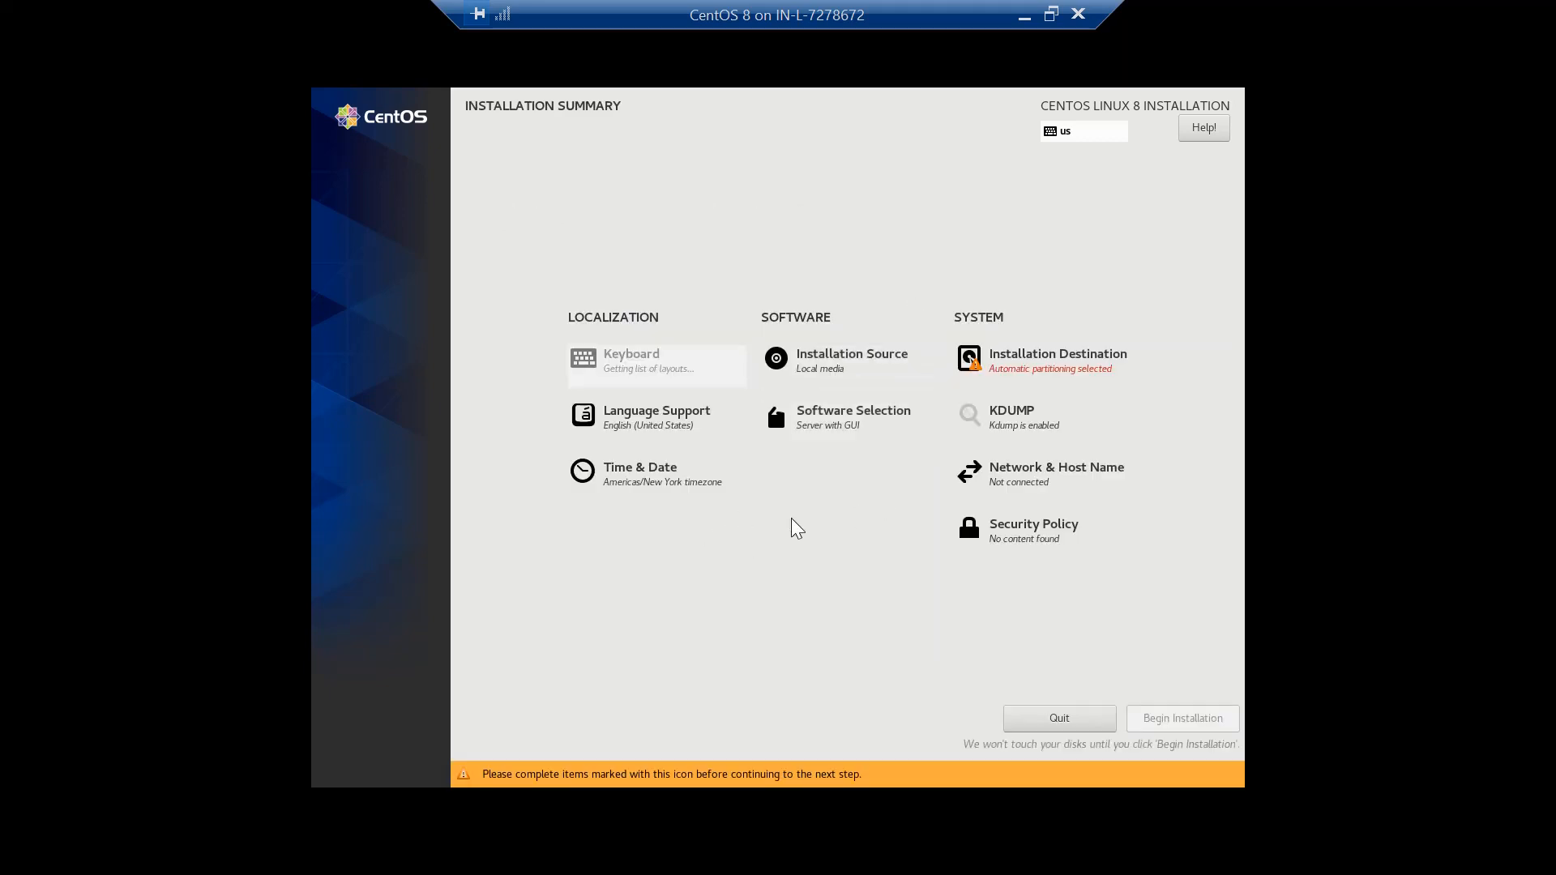
click(653, 484)
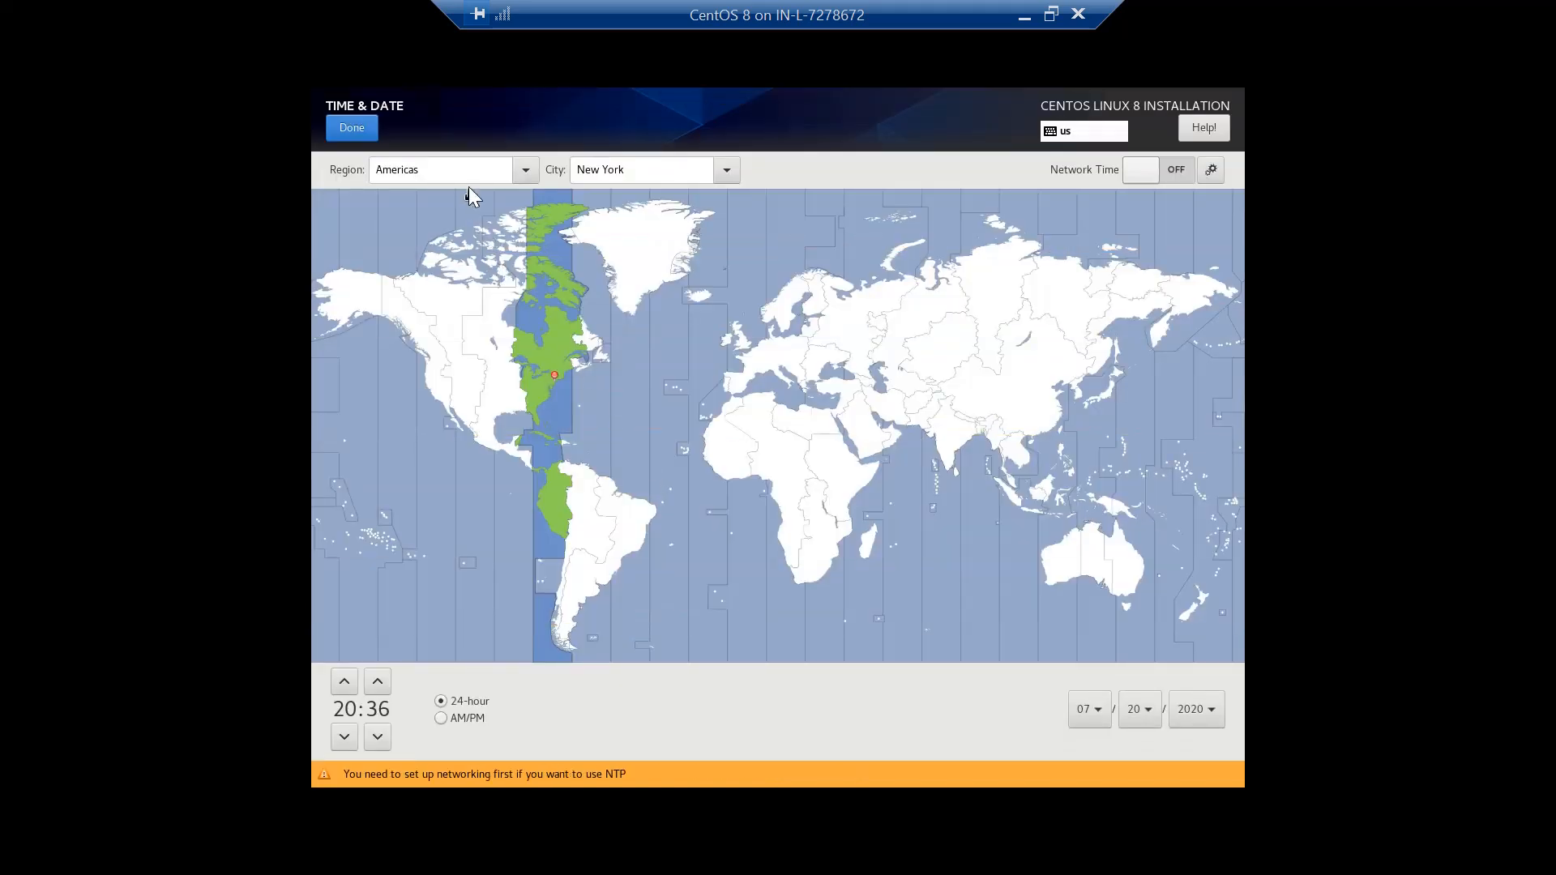
click(464, 170)
double_click(464, 170)
text(asia)
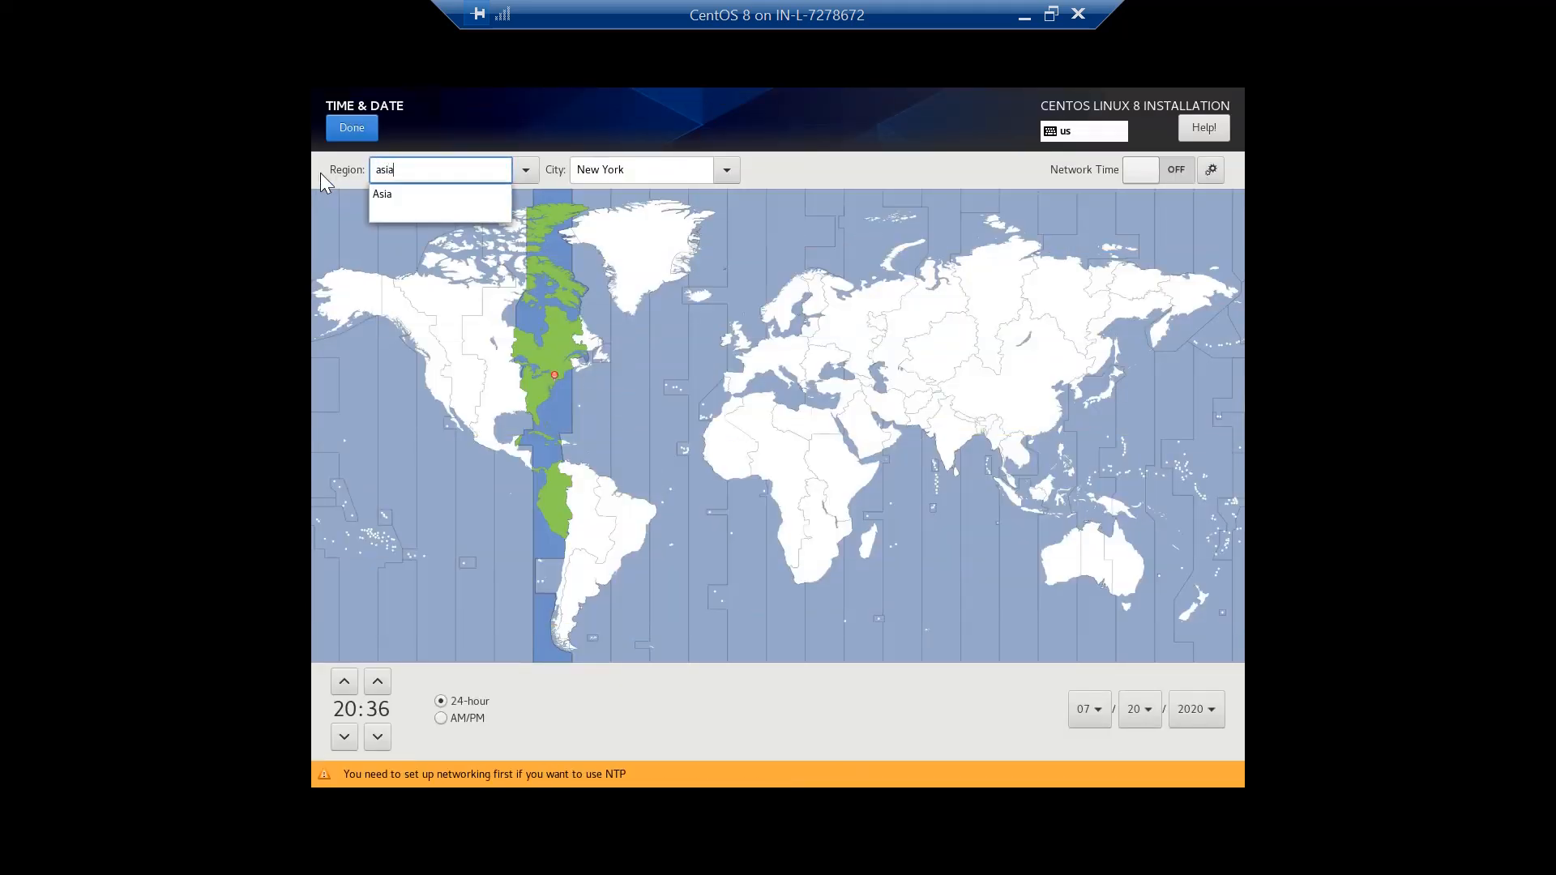
click(400, 194)
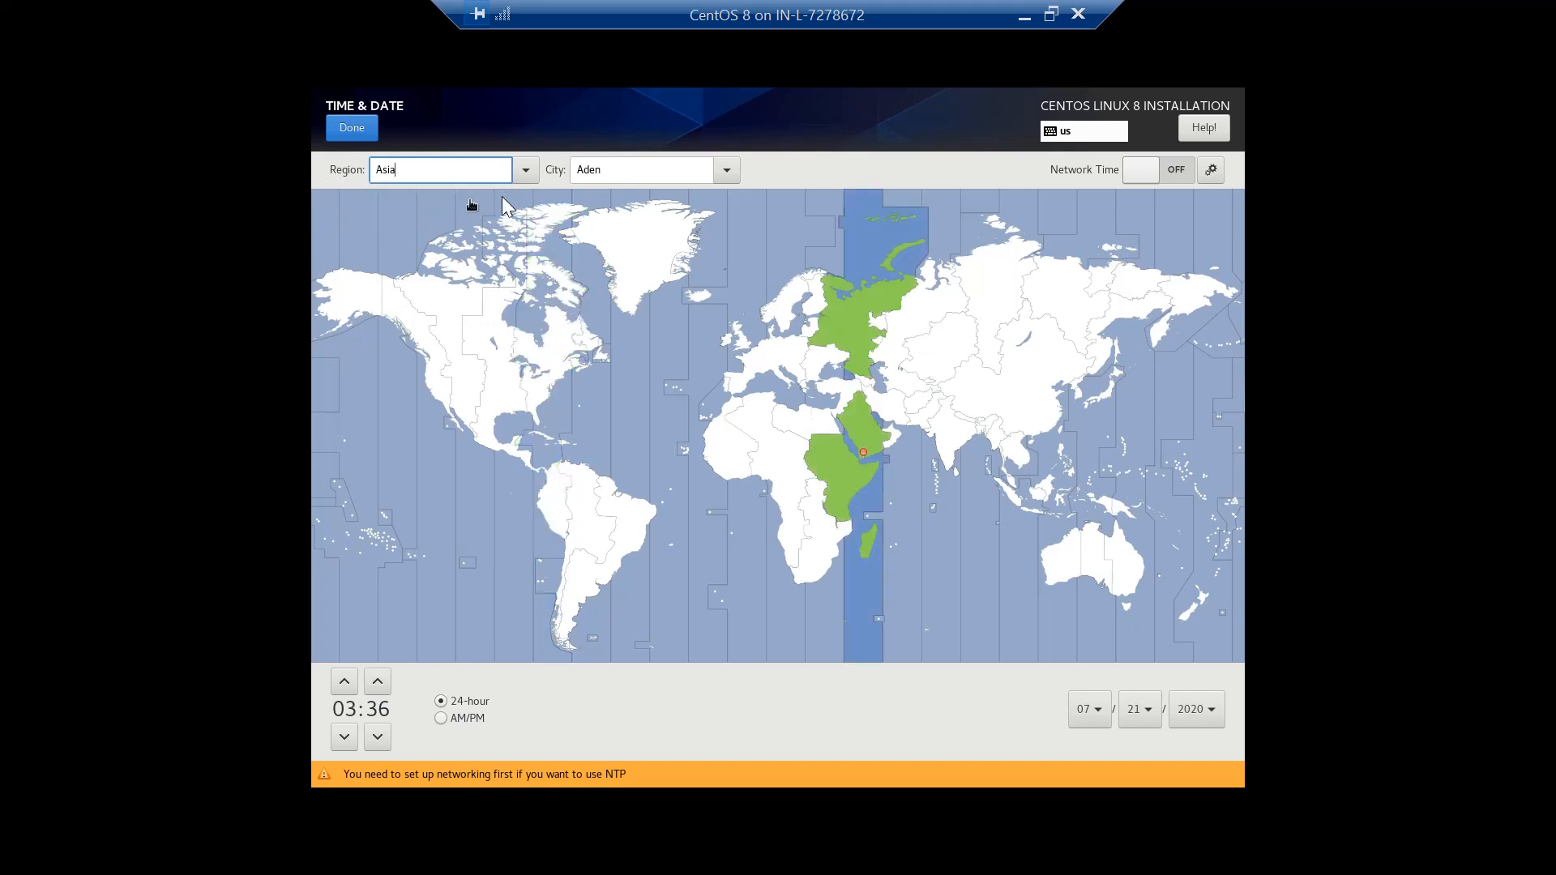
key(Tab)
text(kola)
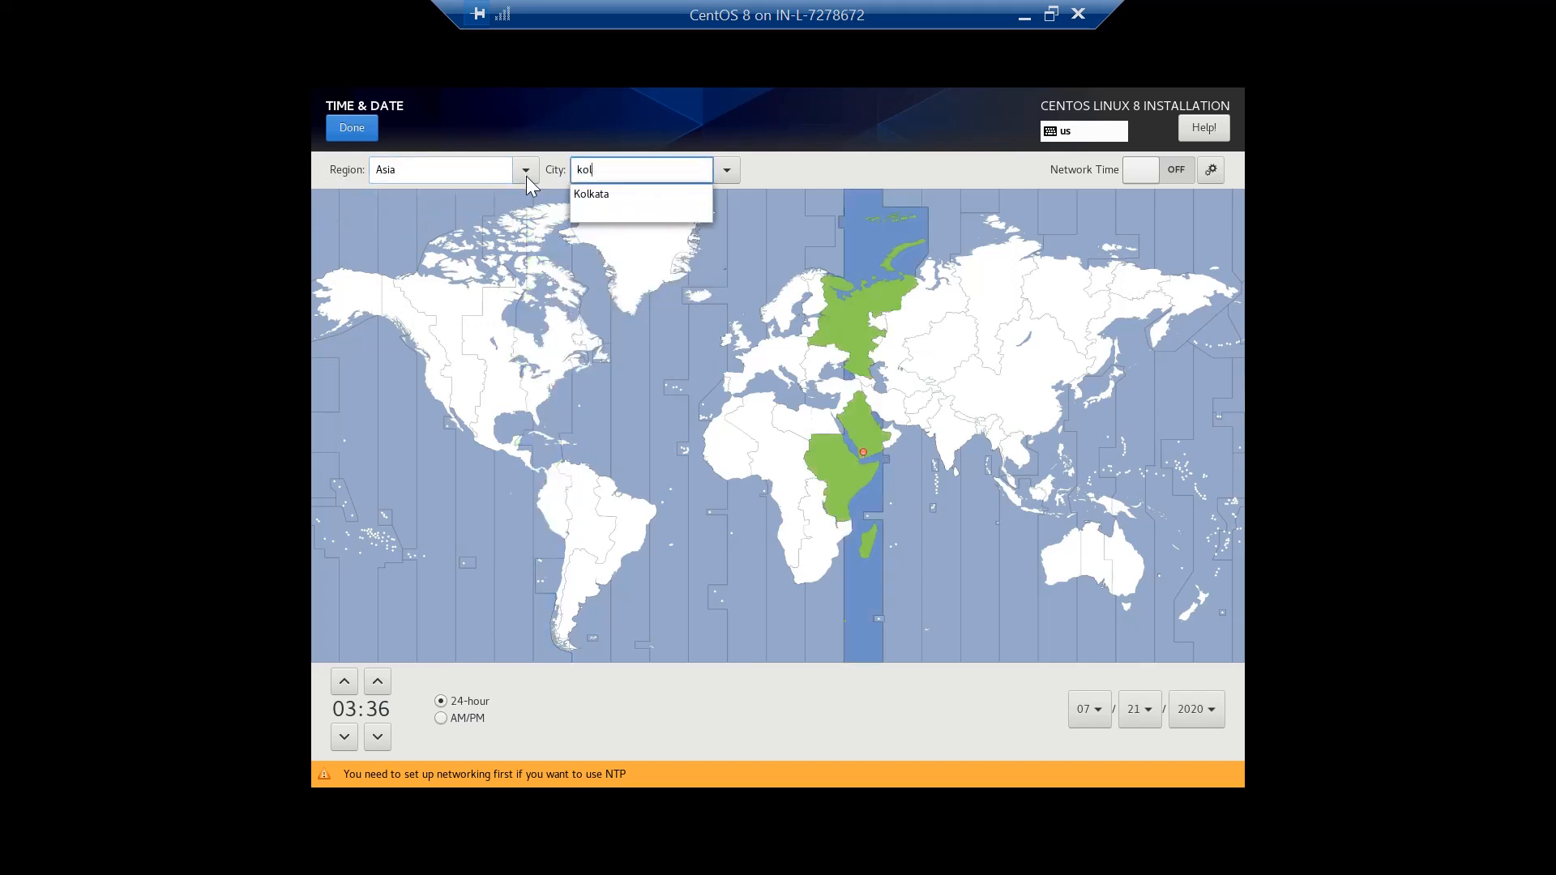
click(599, 203)
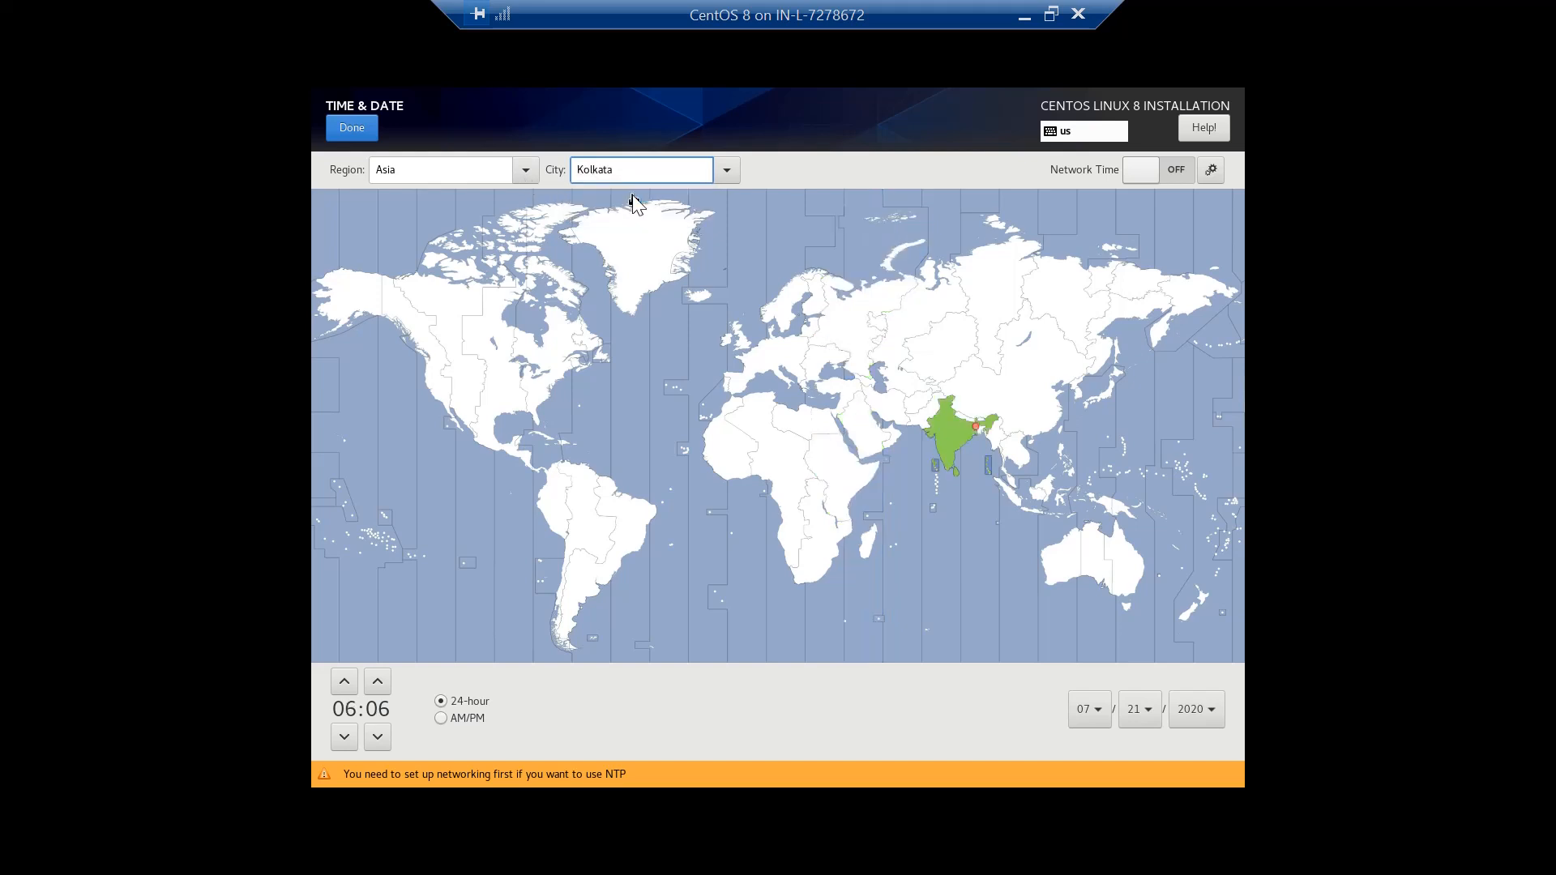
click(358, 130)
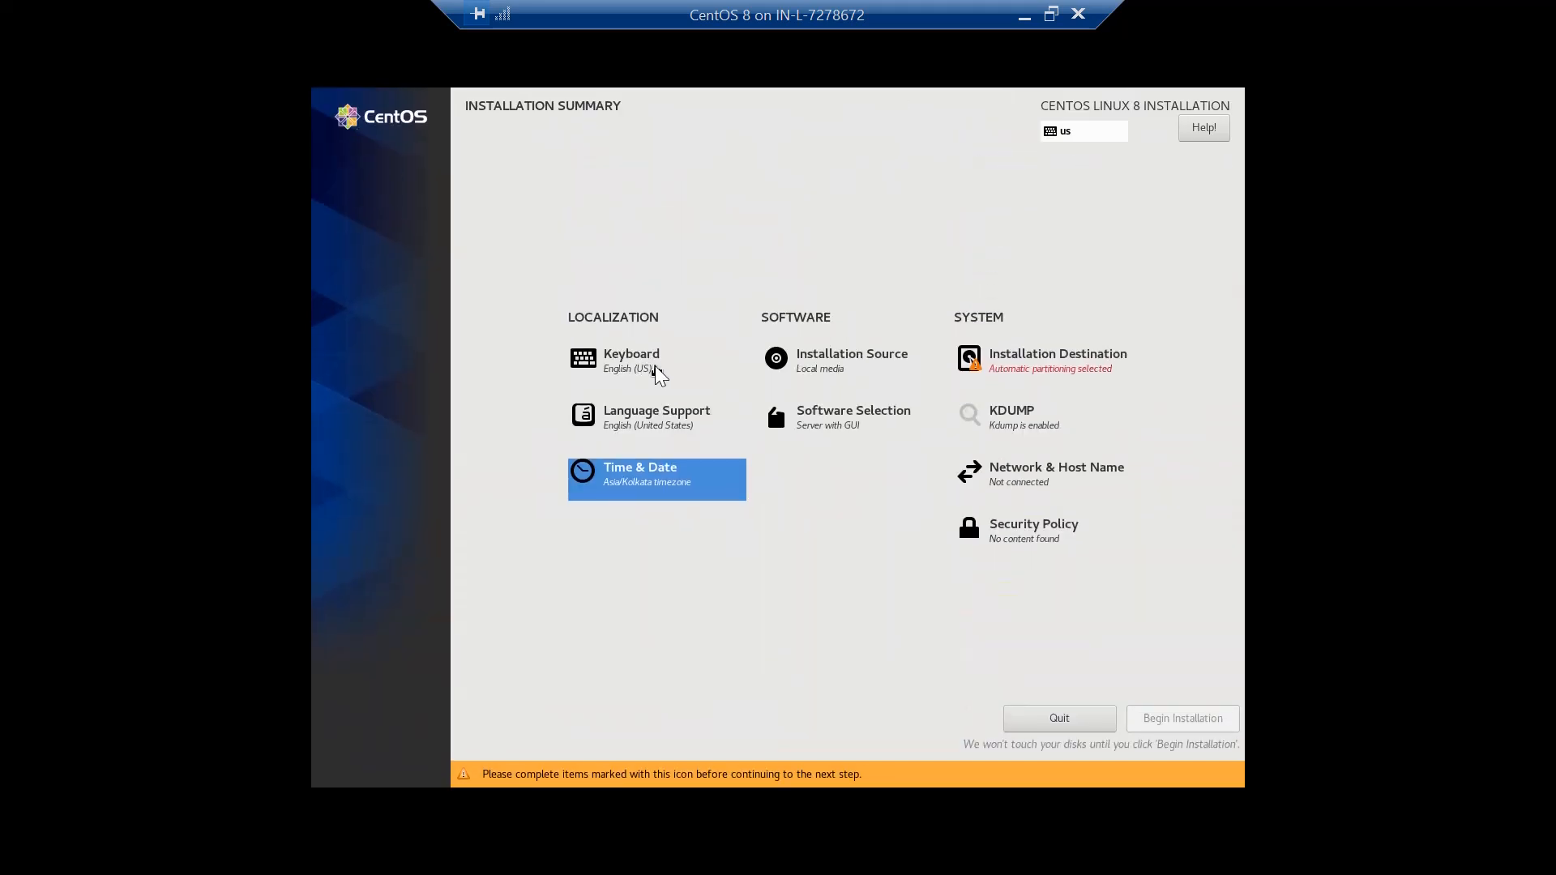
Review the installation source and the software selection, keeping Server with GUI as the base environment.
click(870, 371)
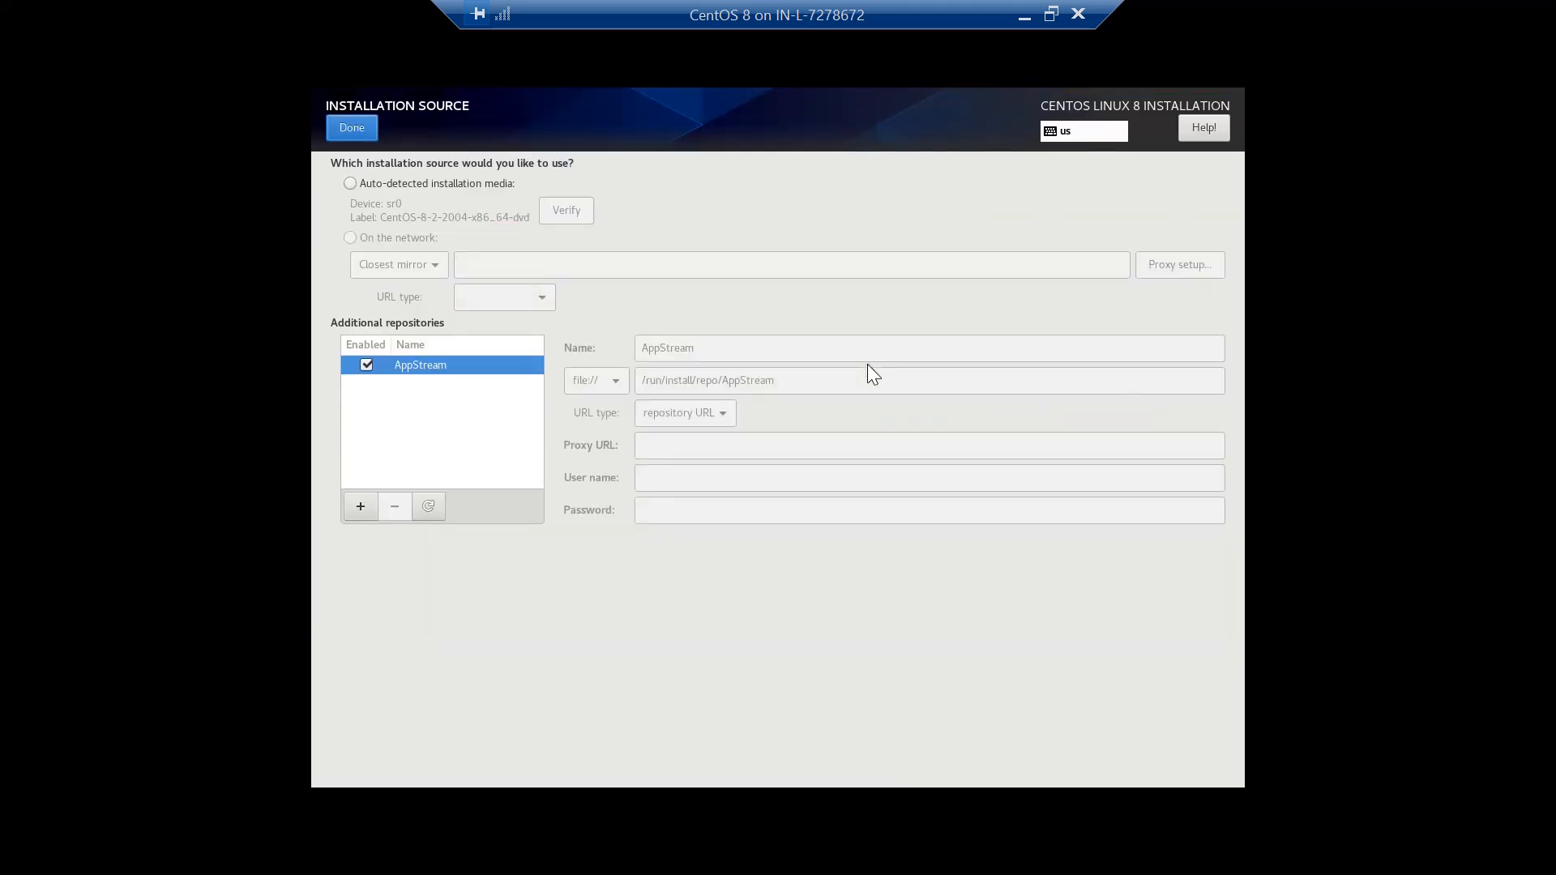
click(357, 134)
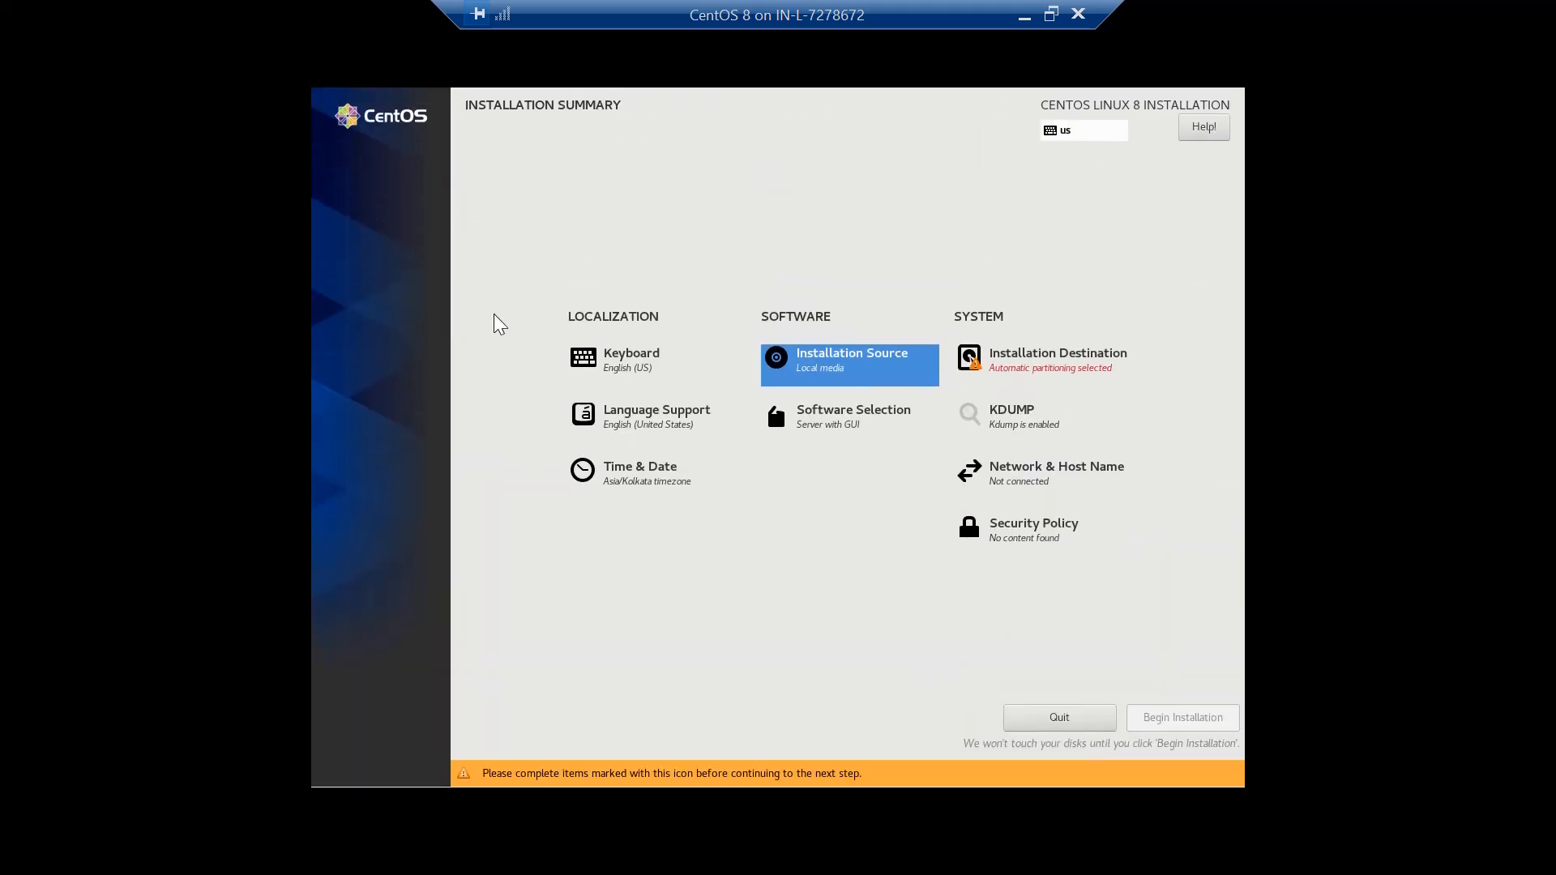
click(852, 419)
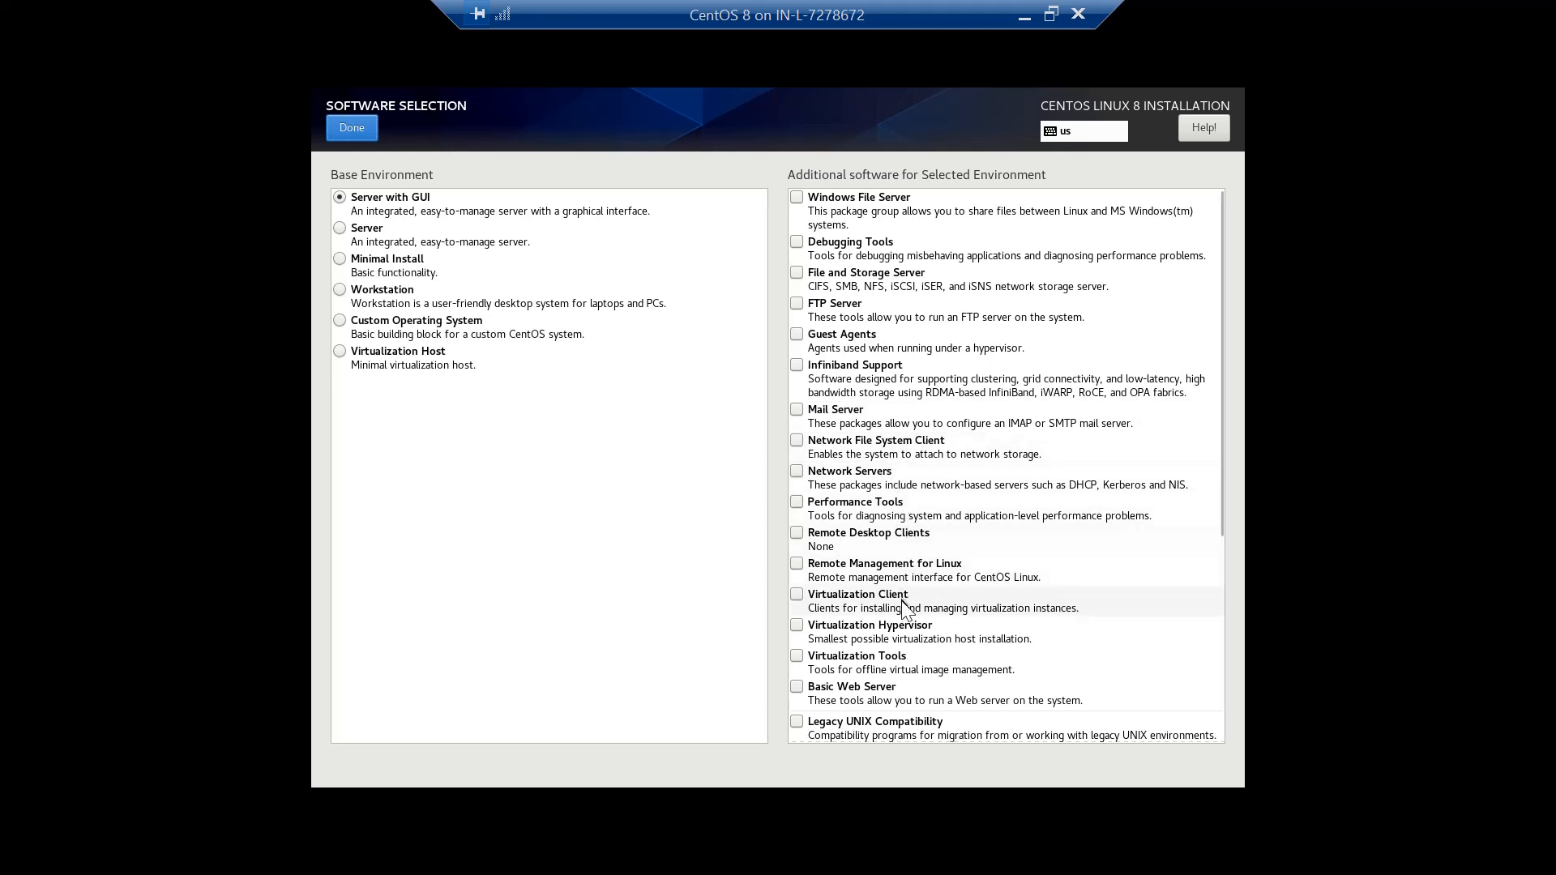
click(800, 304)
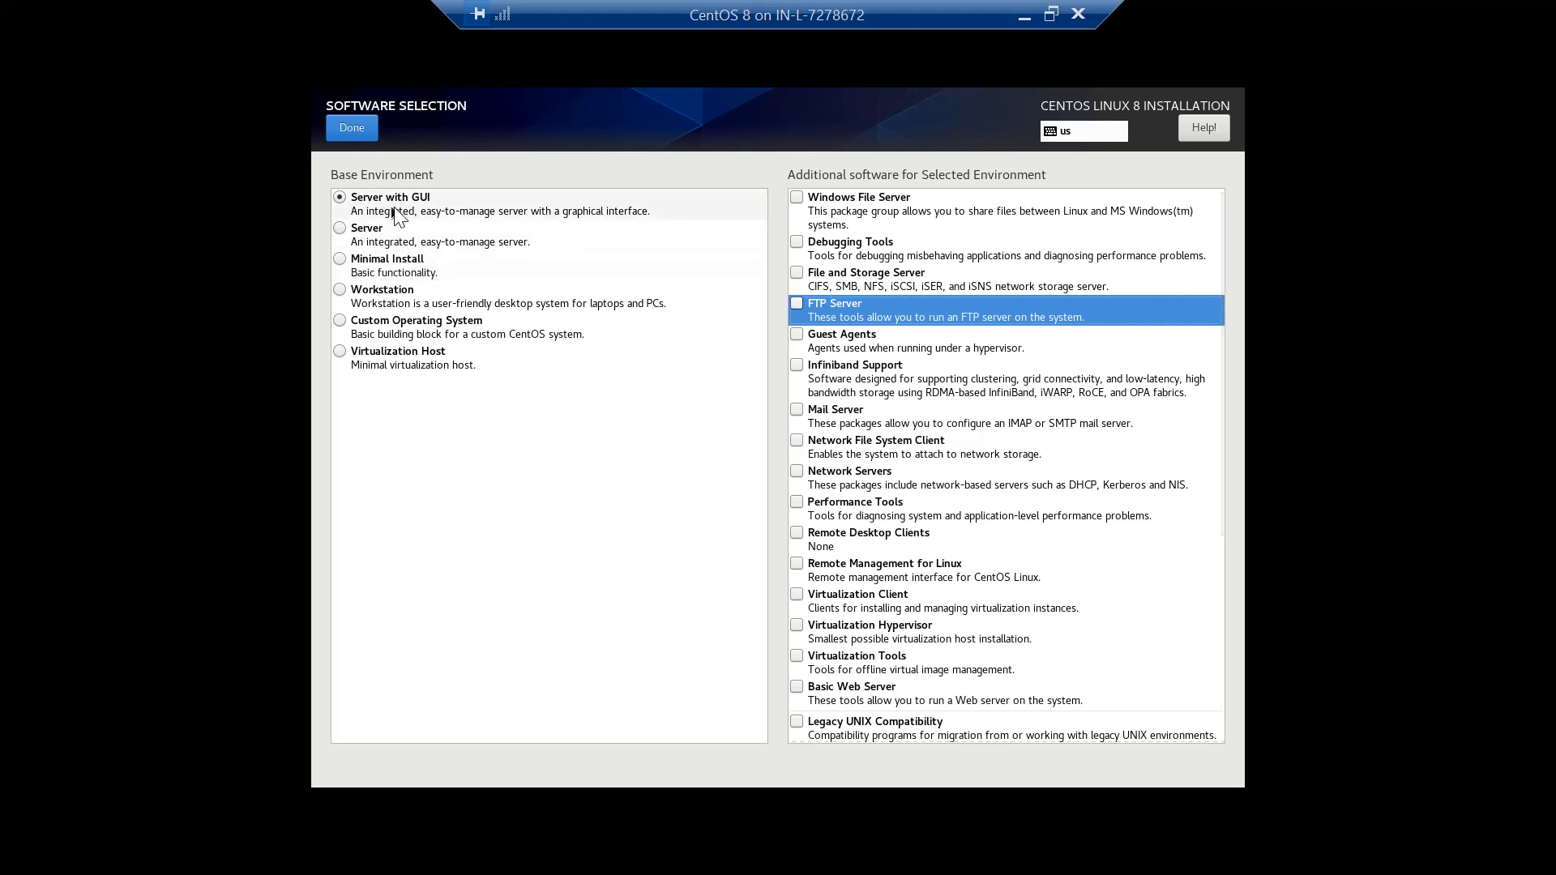
click(356, 126)
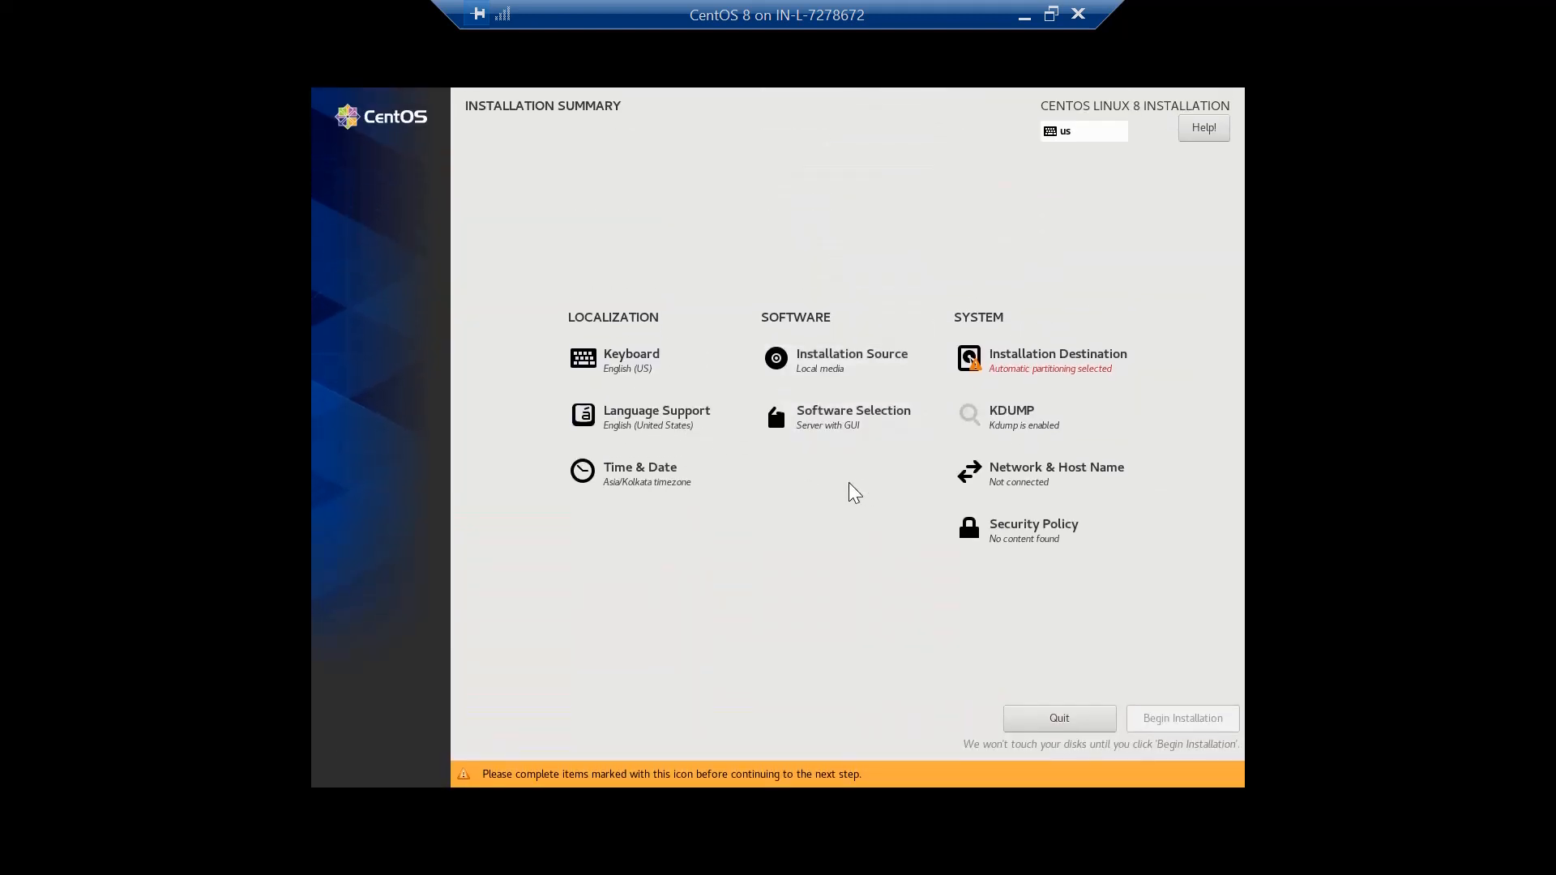
Examine the IPv4 settings of the eth0 connection, including its static address, netmask and gateway fields, and close them without saving.
click(1053, 485)
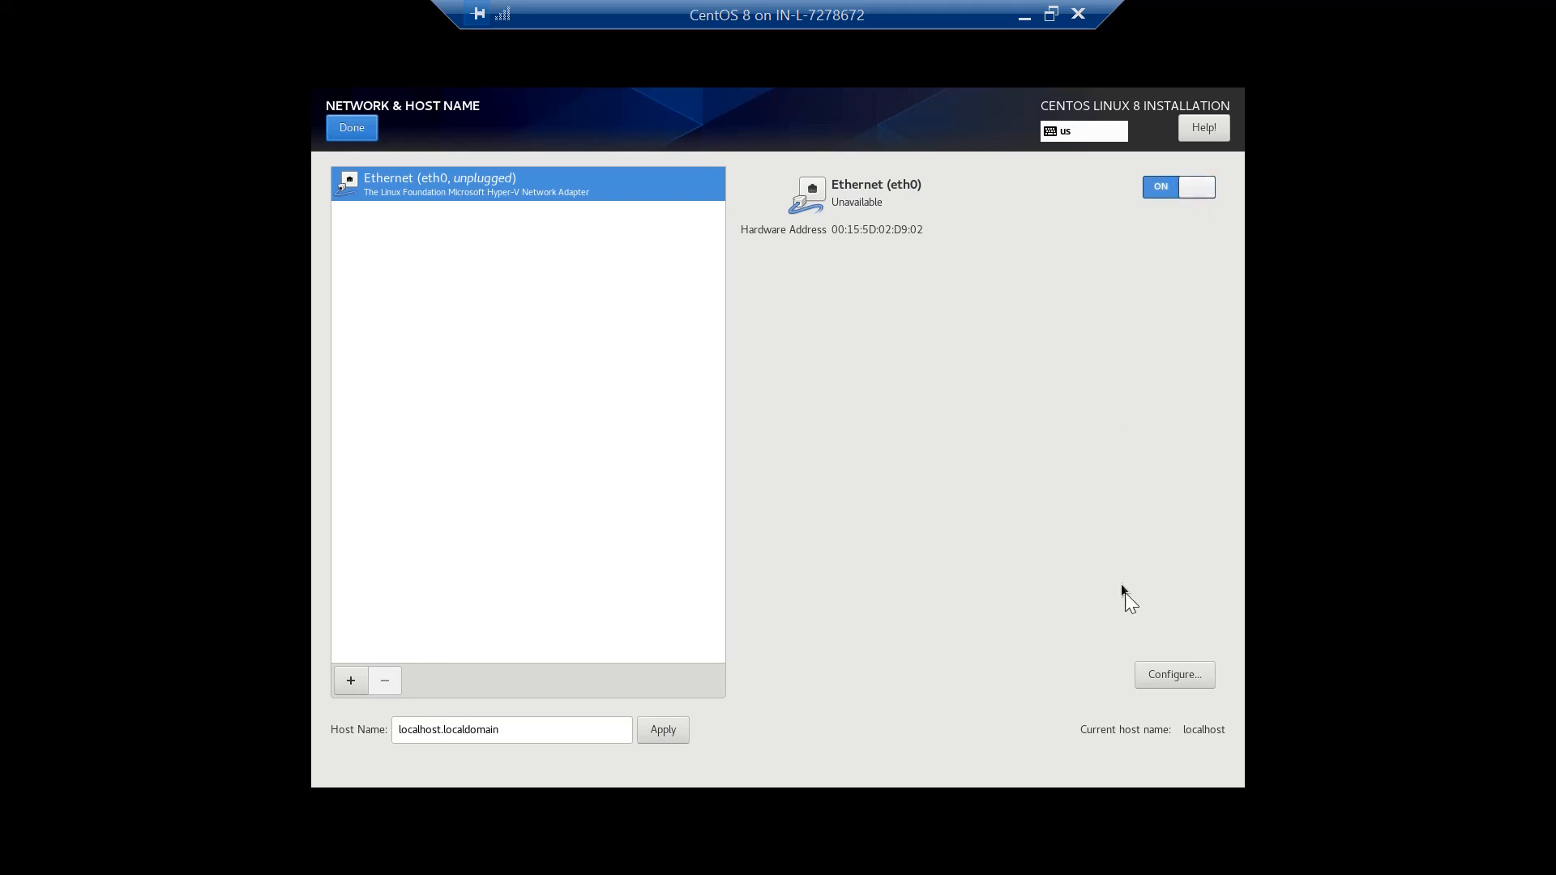
click(1184, 678)
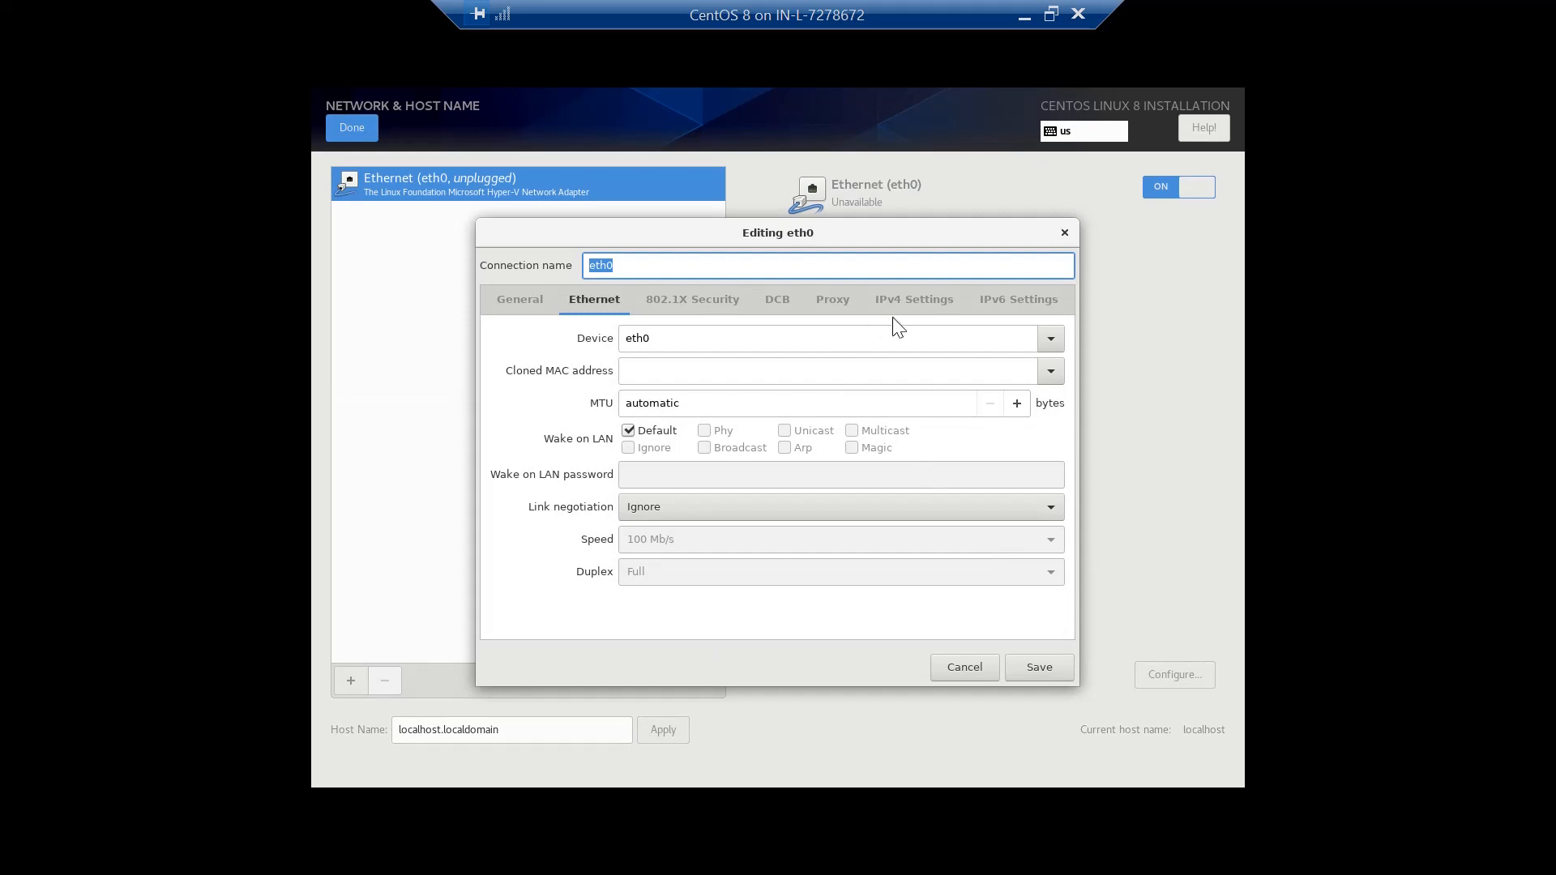
click(911, 298)
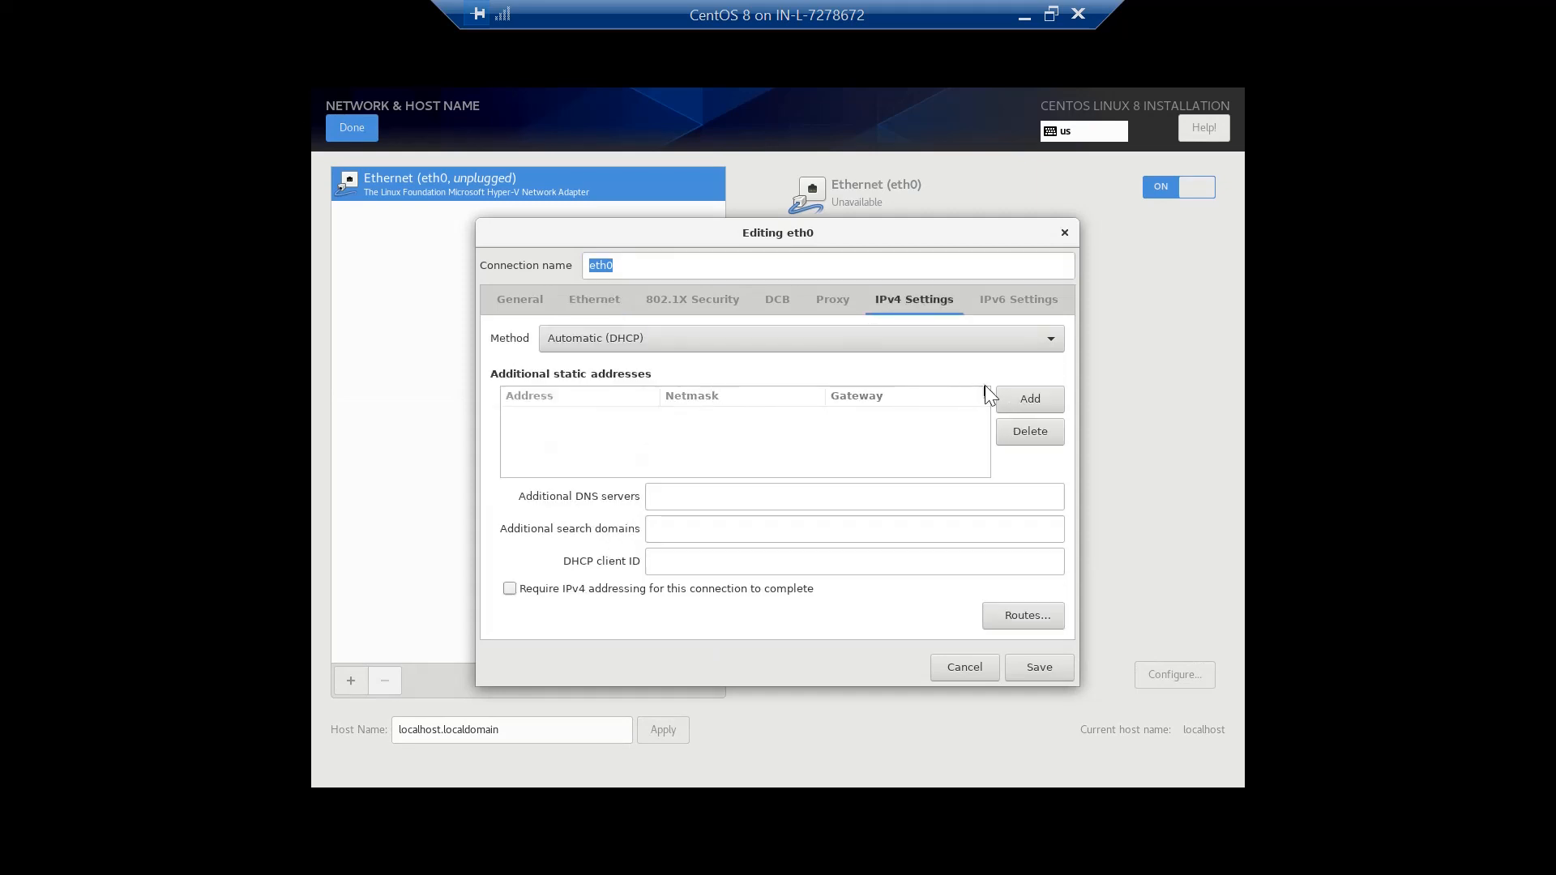
click(1028, 398)
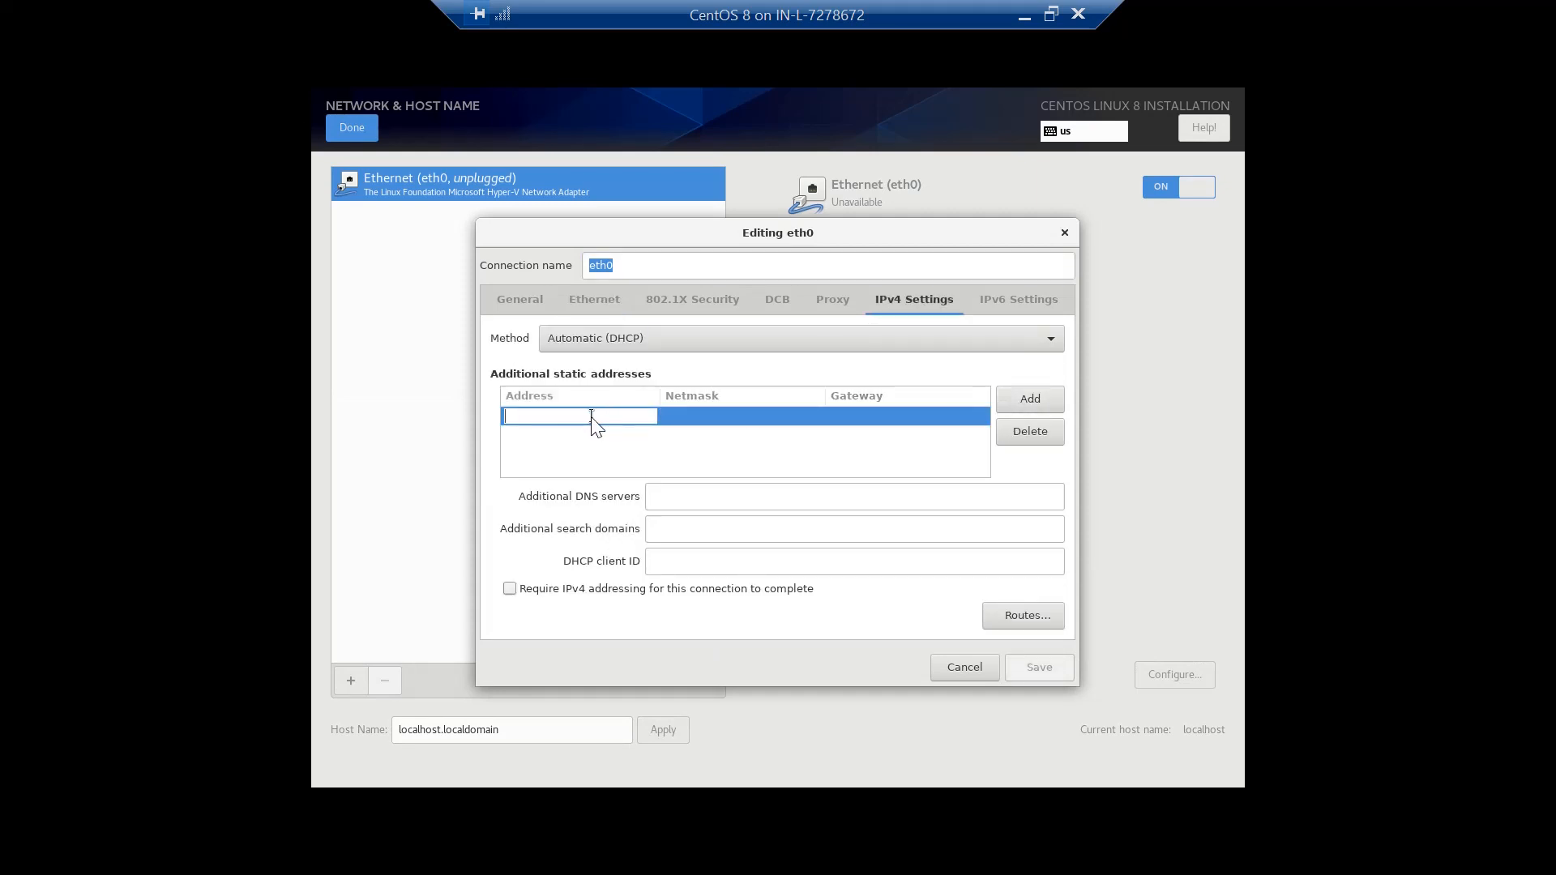
click(737, 416)
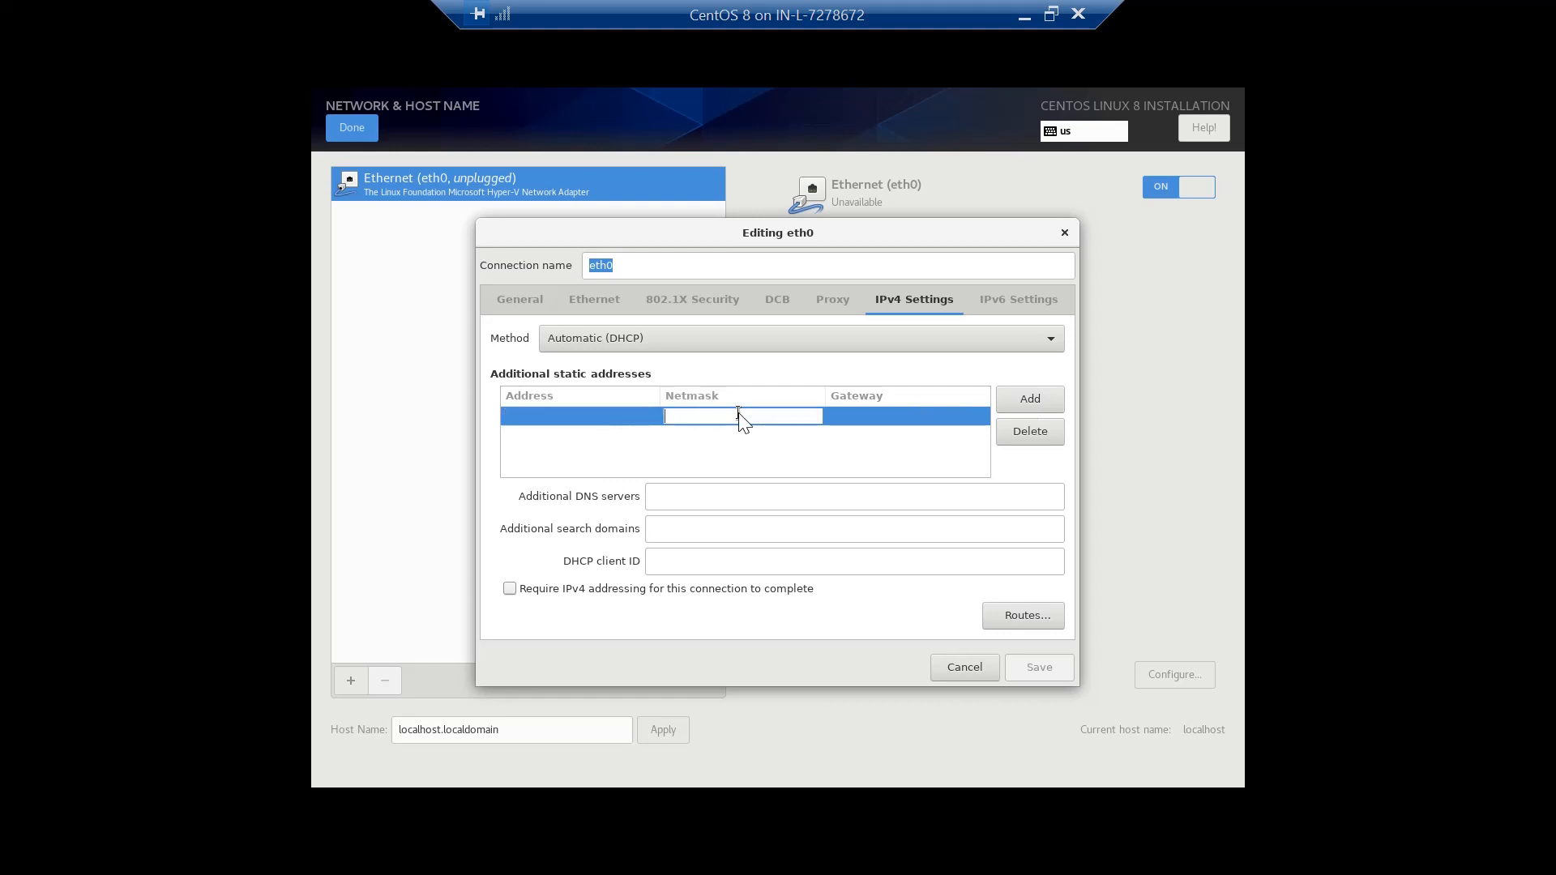
click(879, 415)
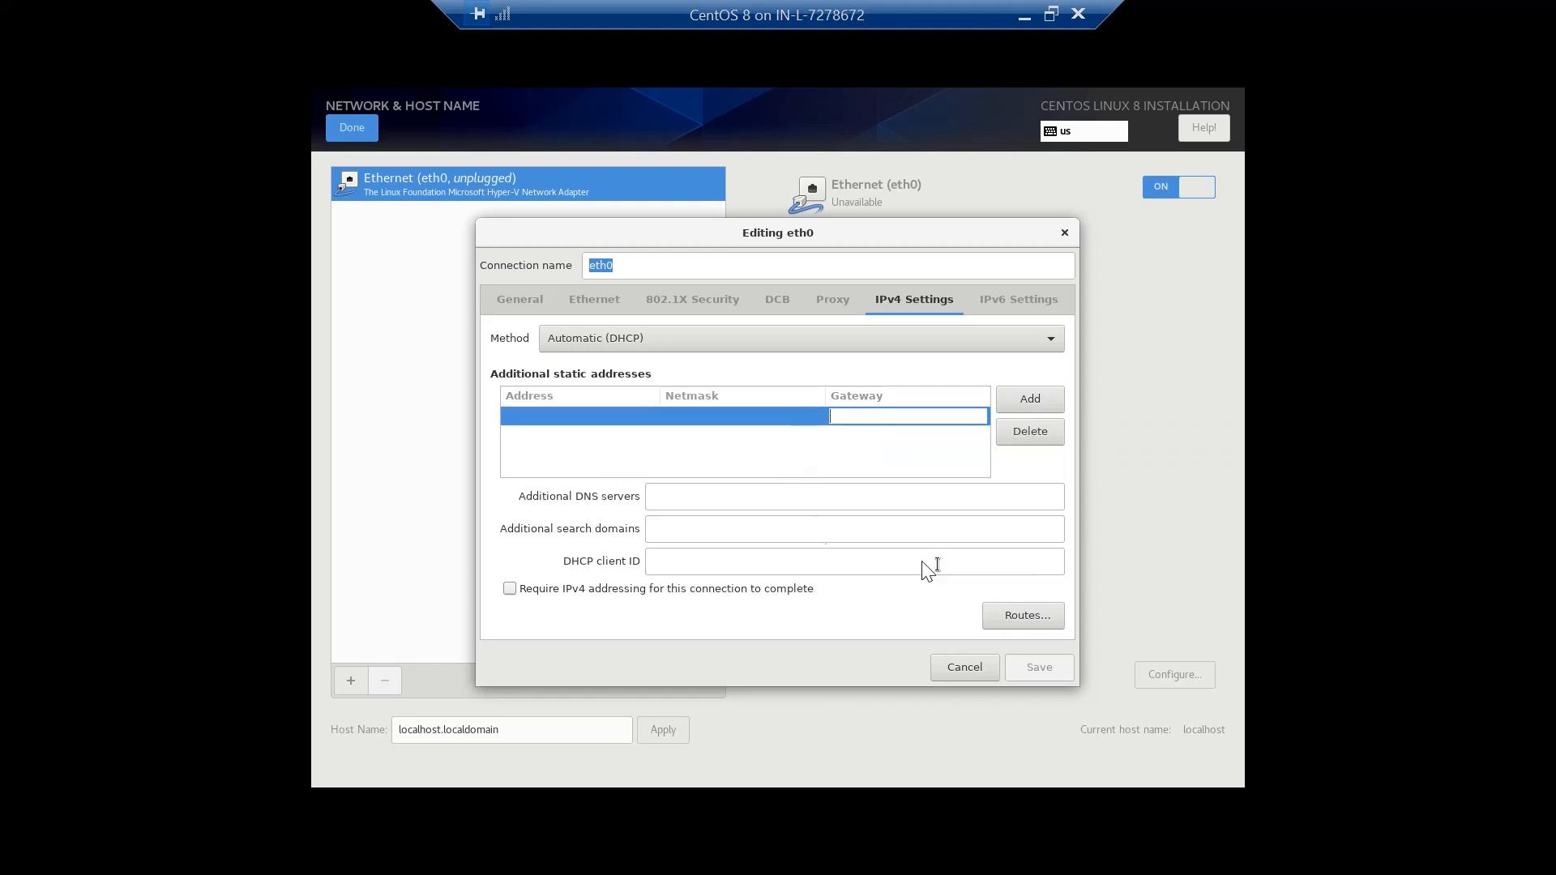
click(1063, 233)
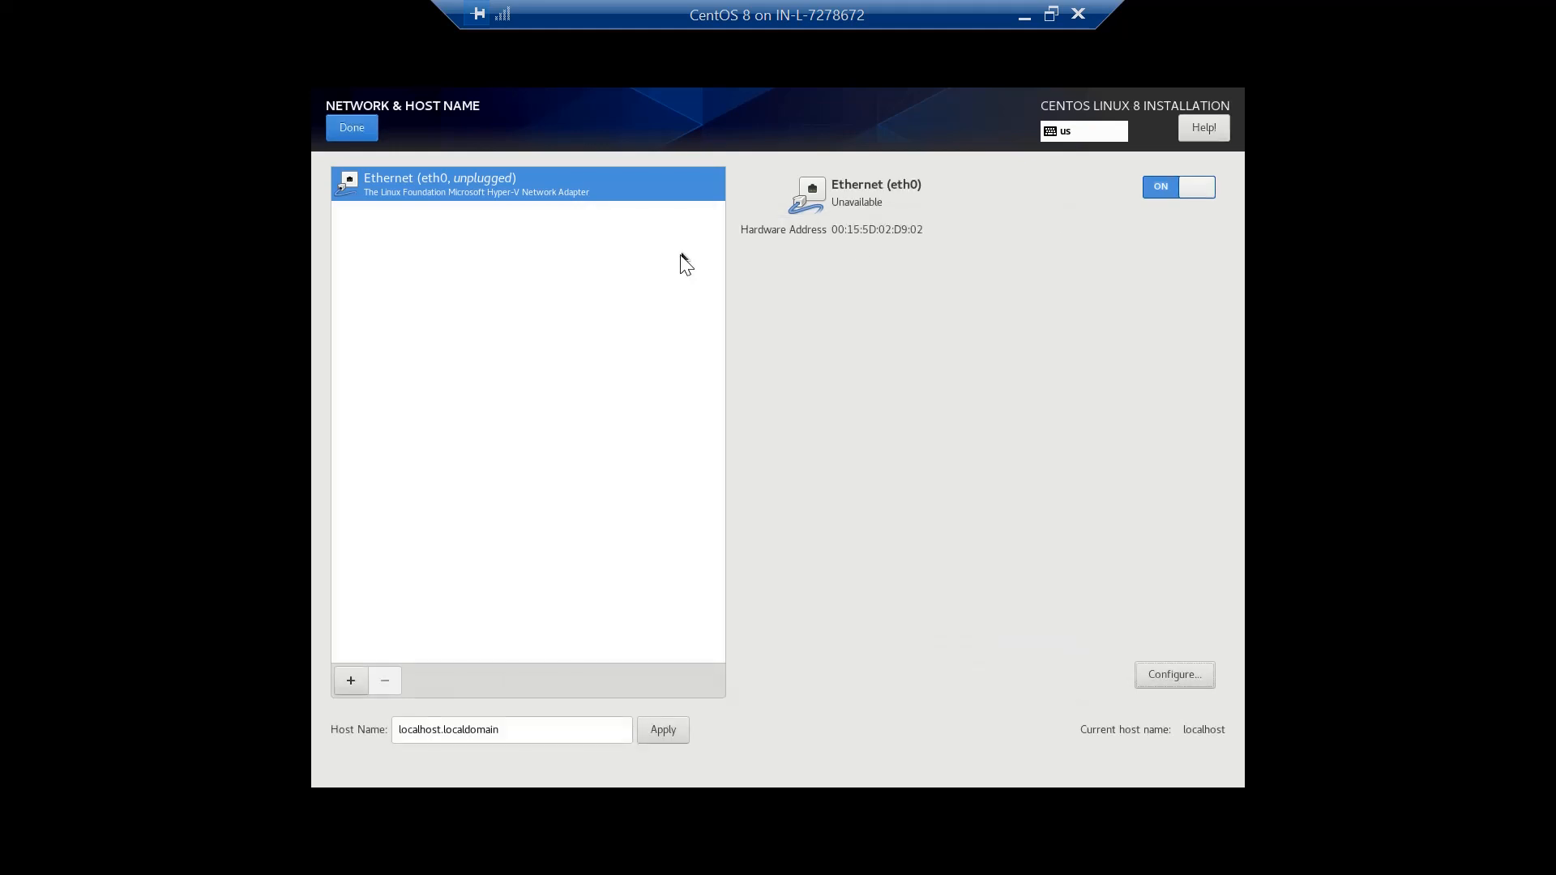
click(356, 135)
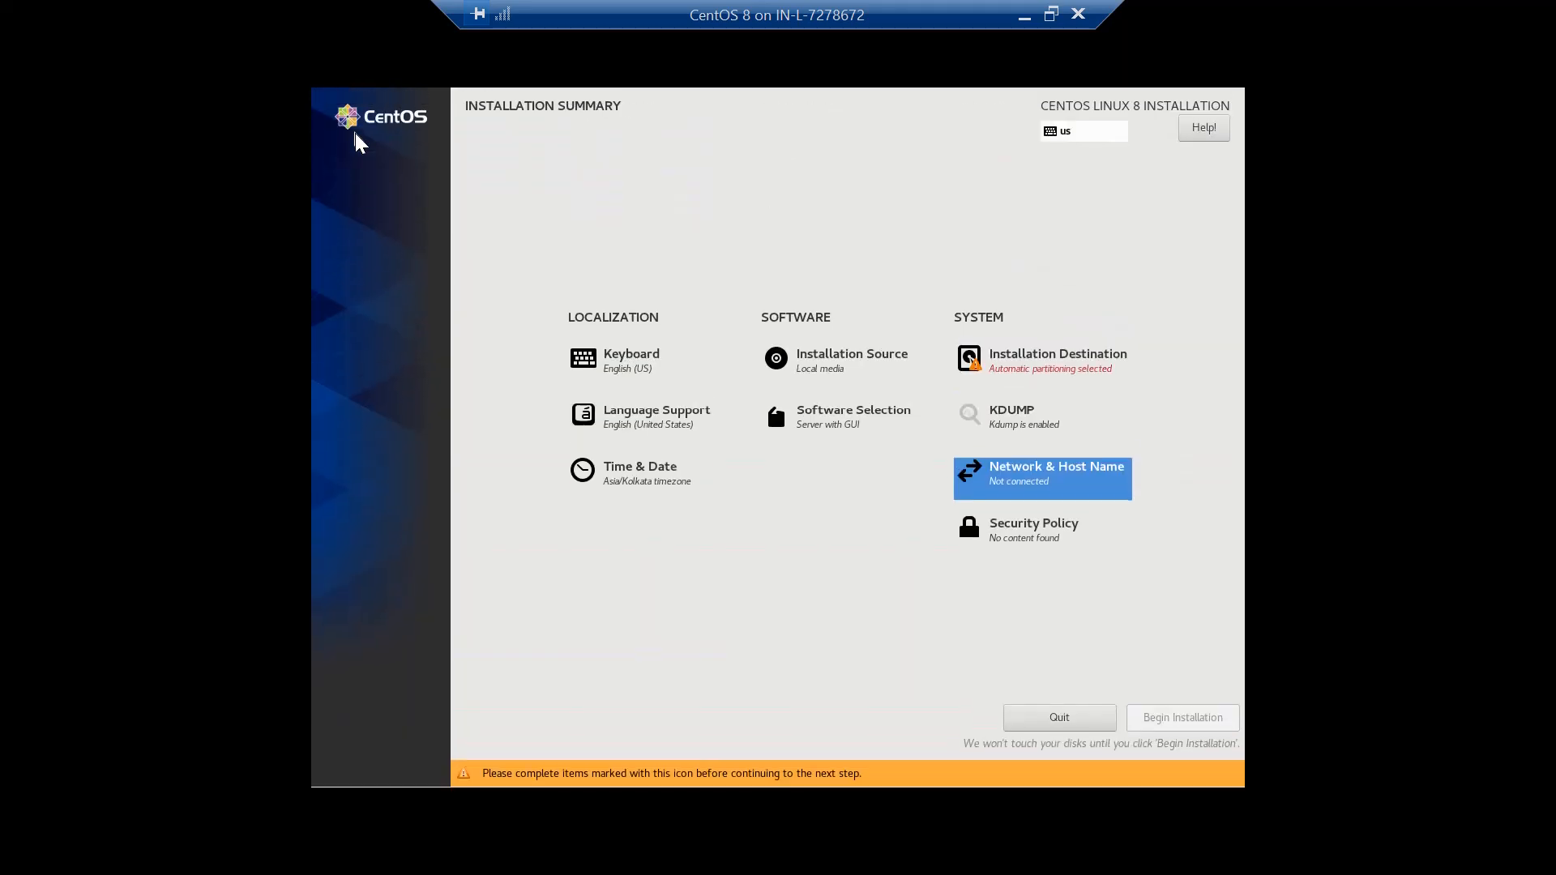
Select the 50 GiB virtual disk with custom storage configuration and set the partitioning scheme to Standard Partition.
click(1070, 365)
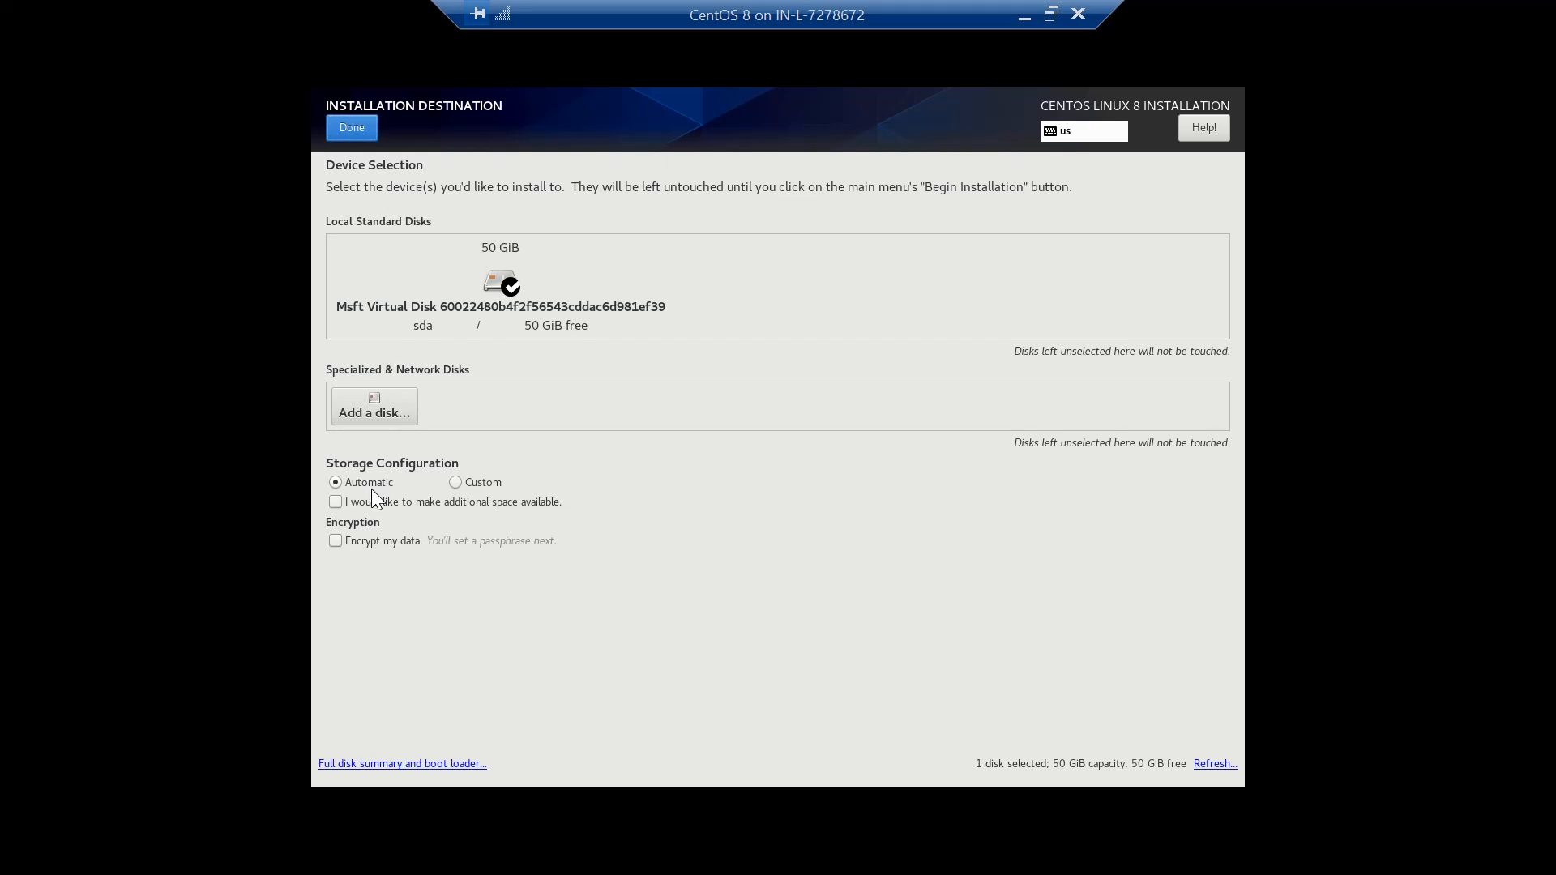
click(456, 484)
click(501, 288)
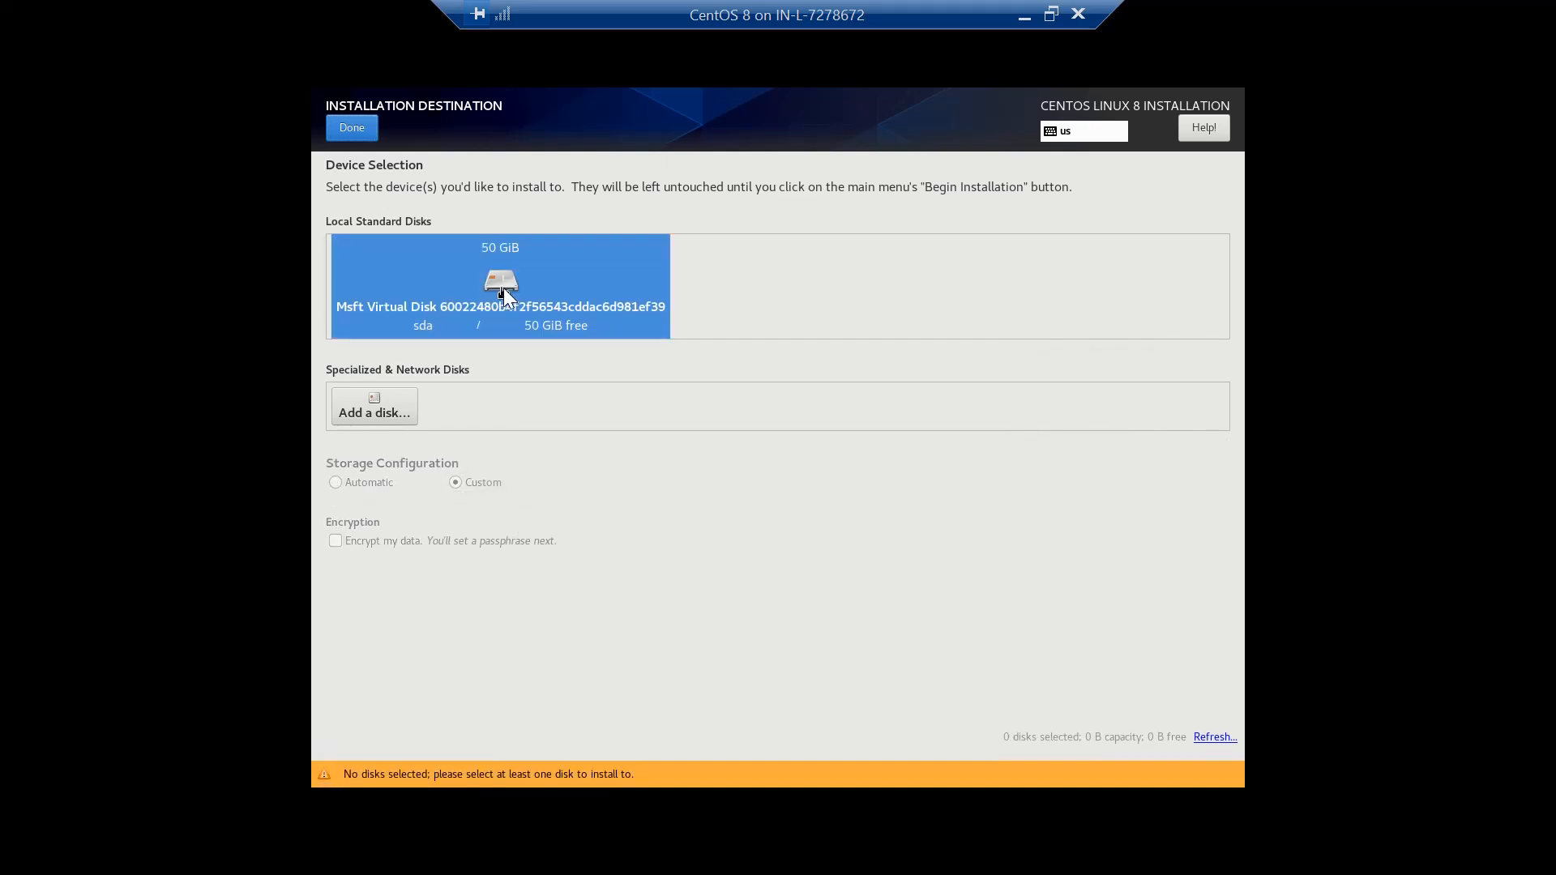
click(503, 289)
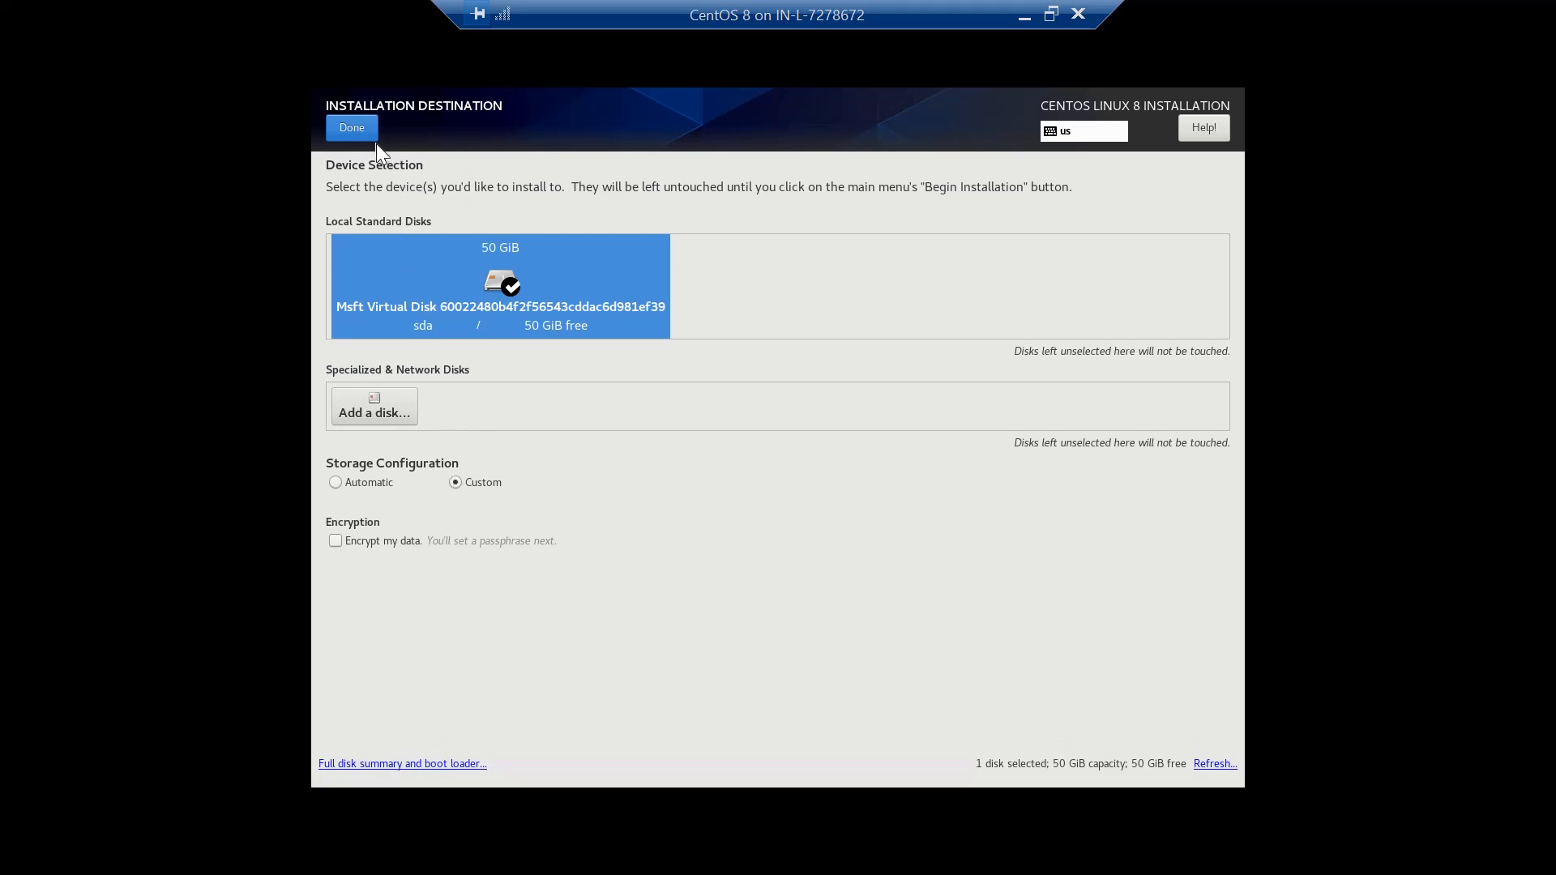
click(349, 126)
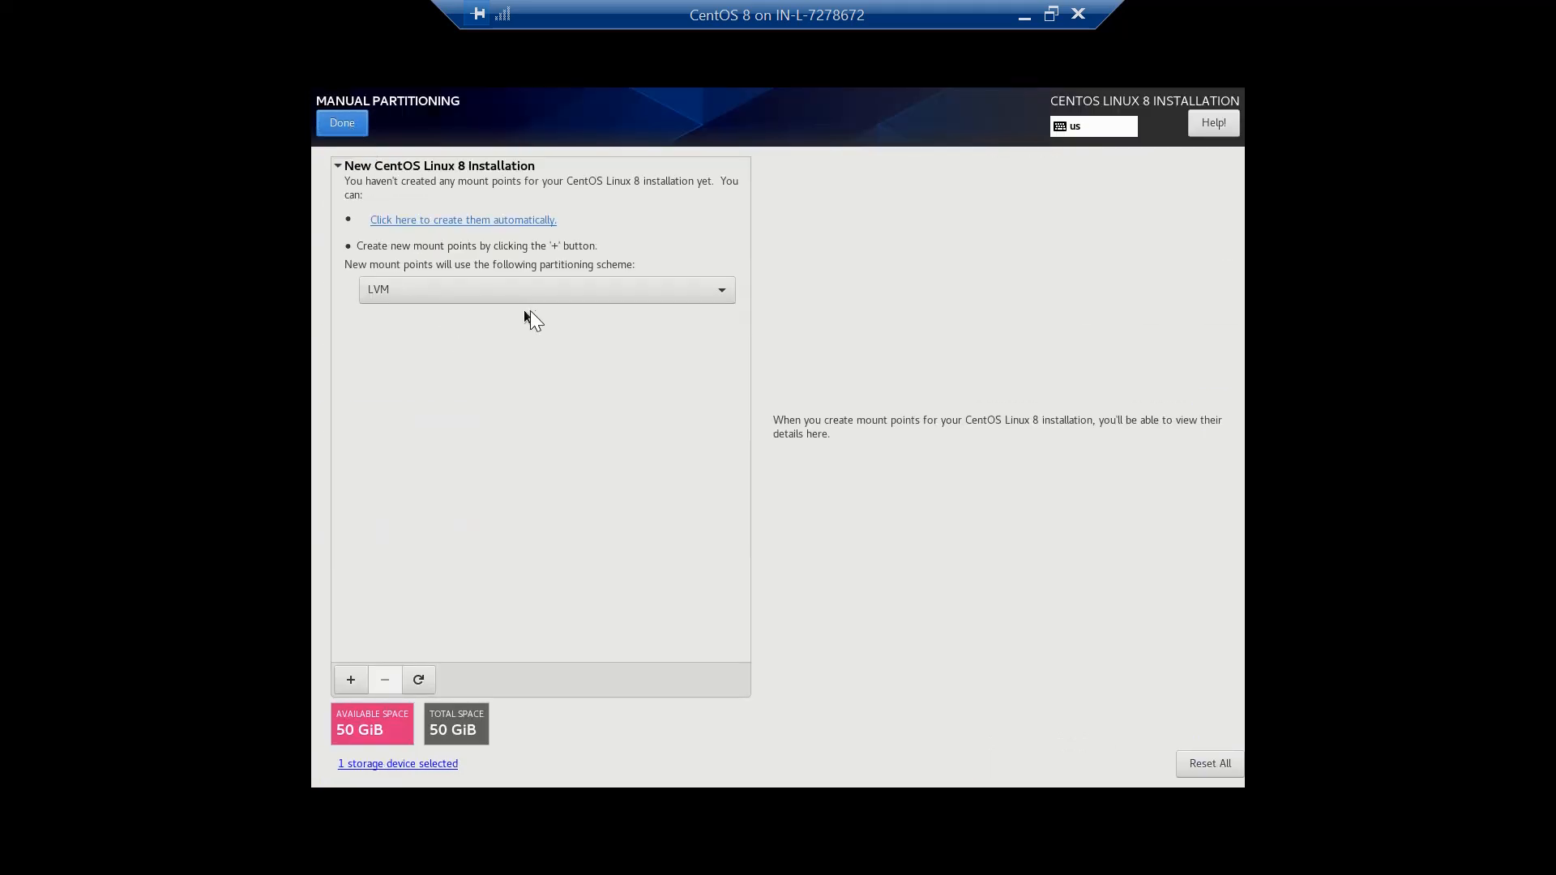
click(508, 294)
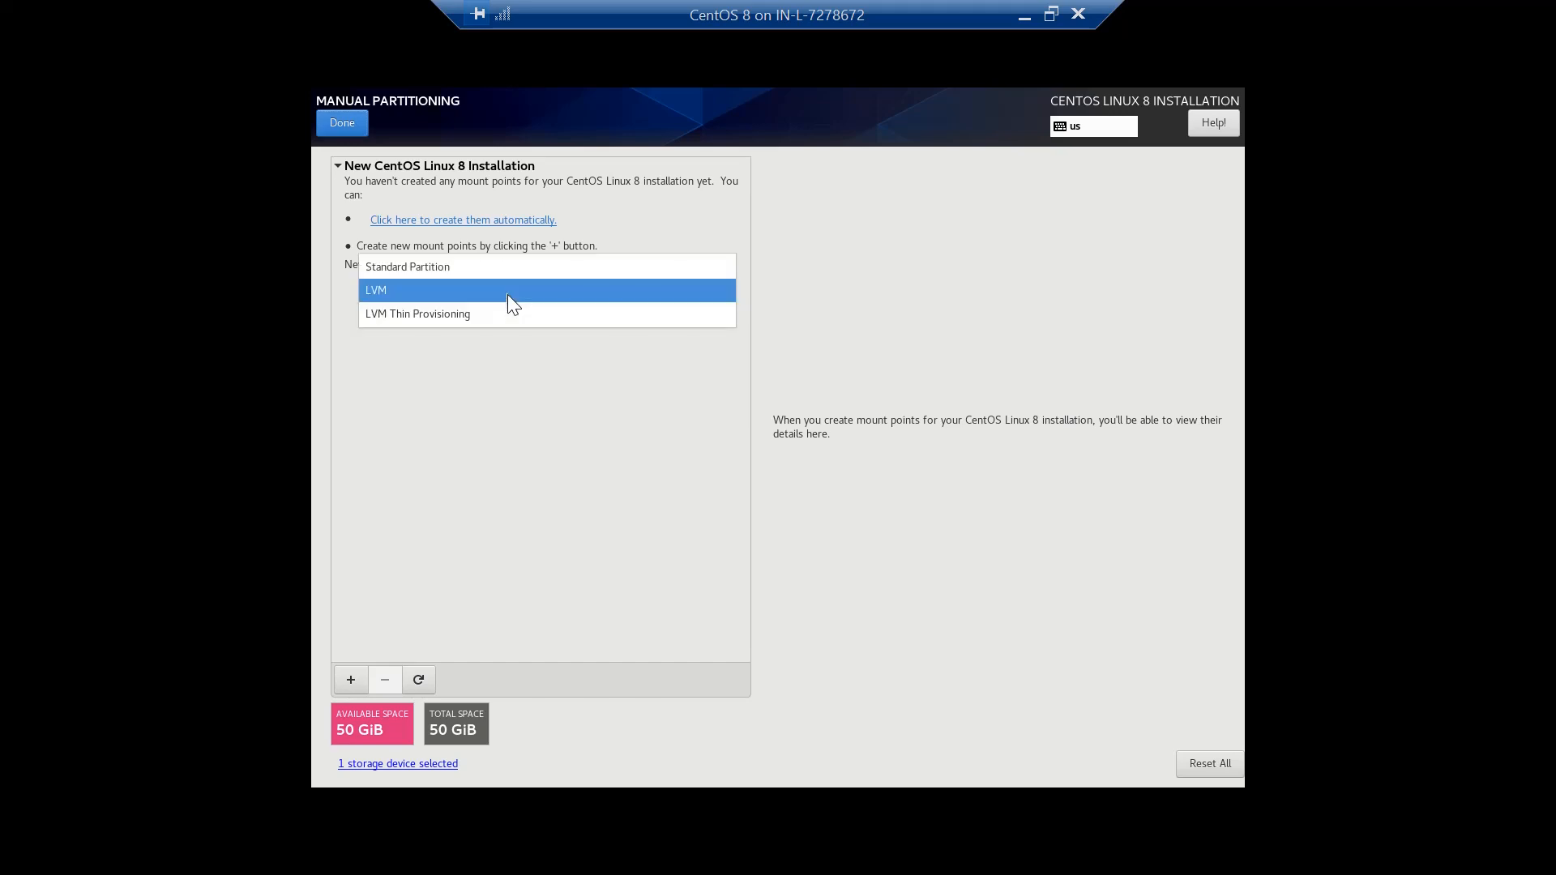
click(450, 273)
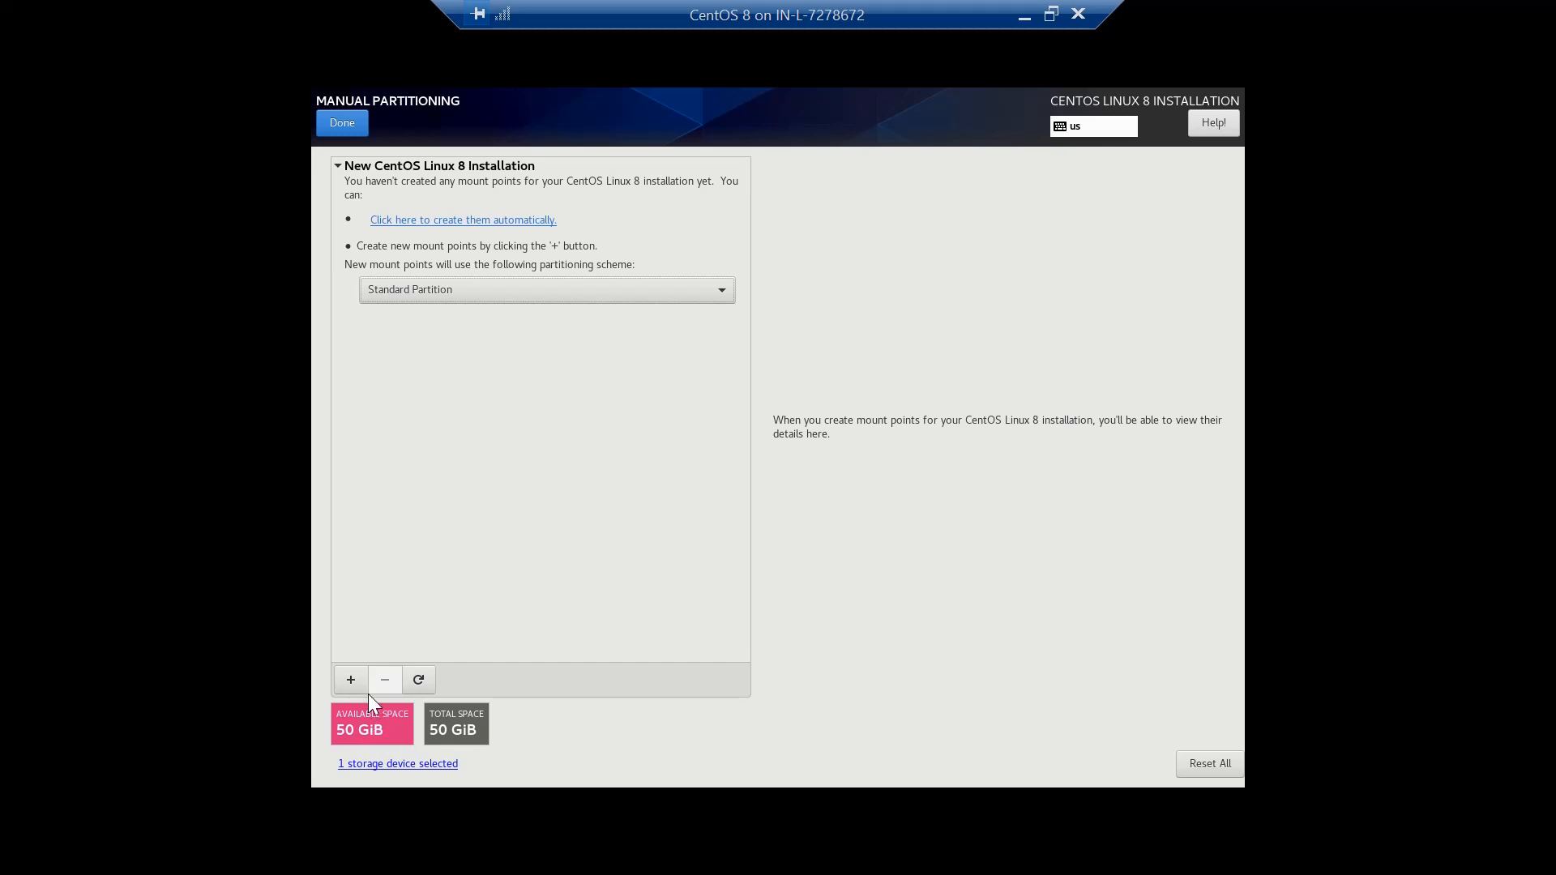
Add a root mount point / with a desired capacity of 20GB.
click(352, 681)
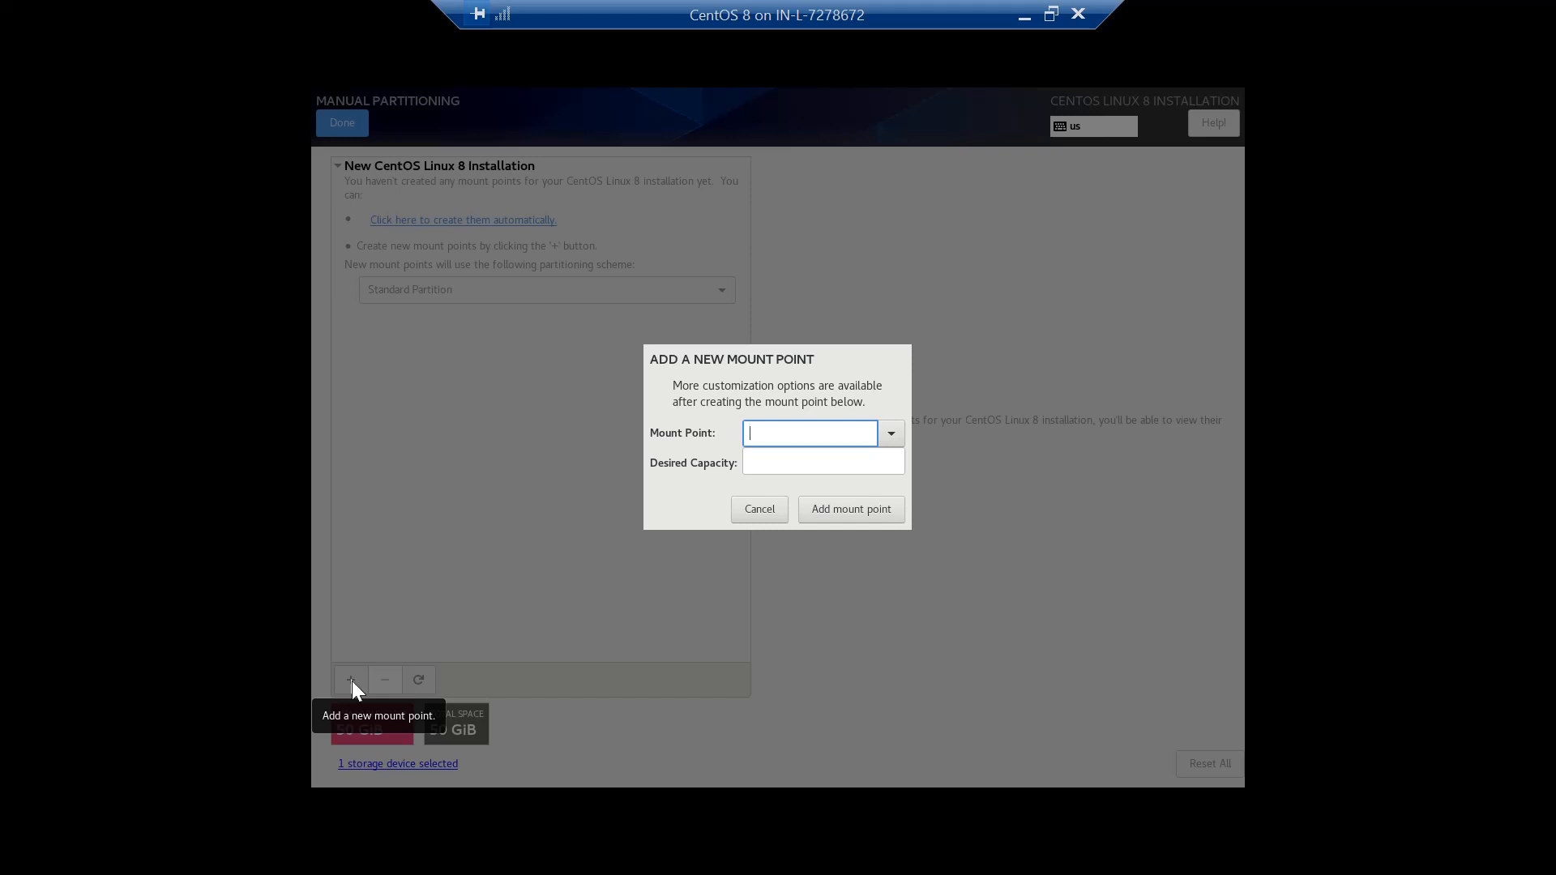
click(890, 434)
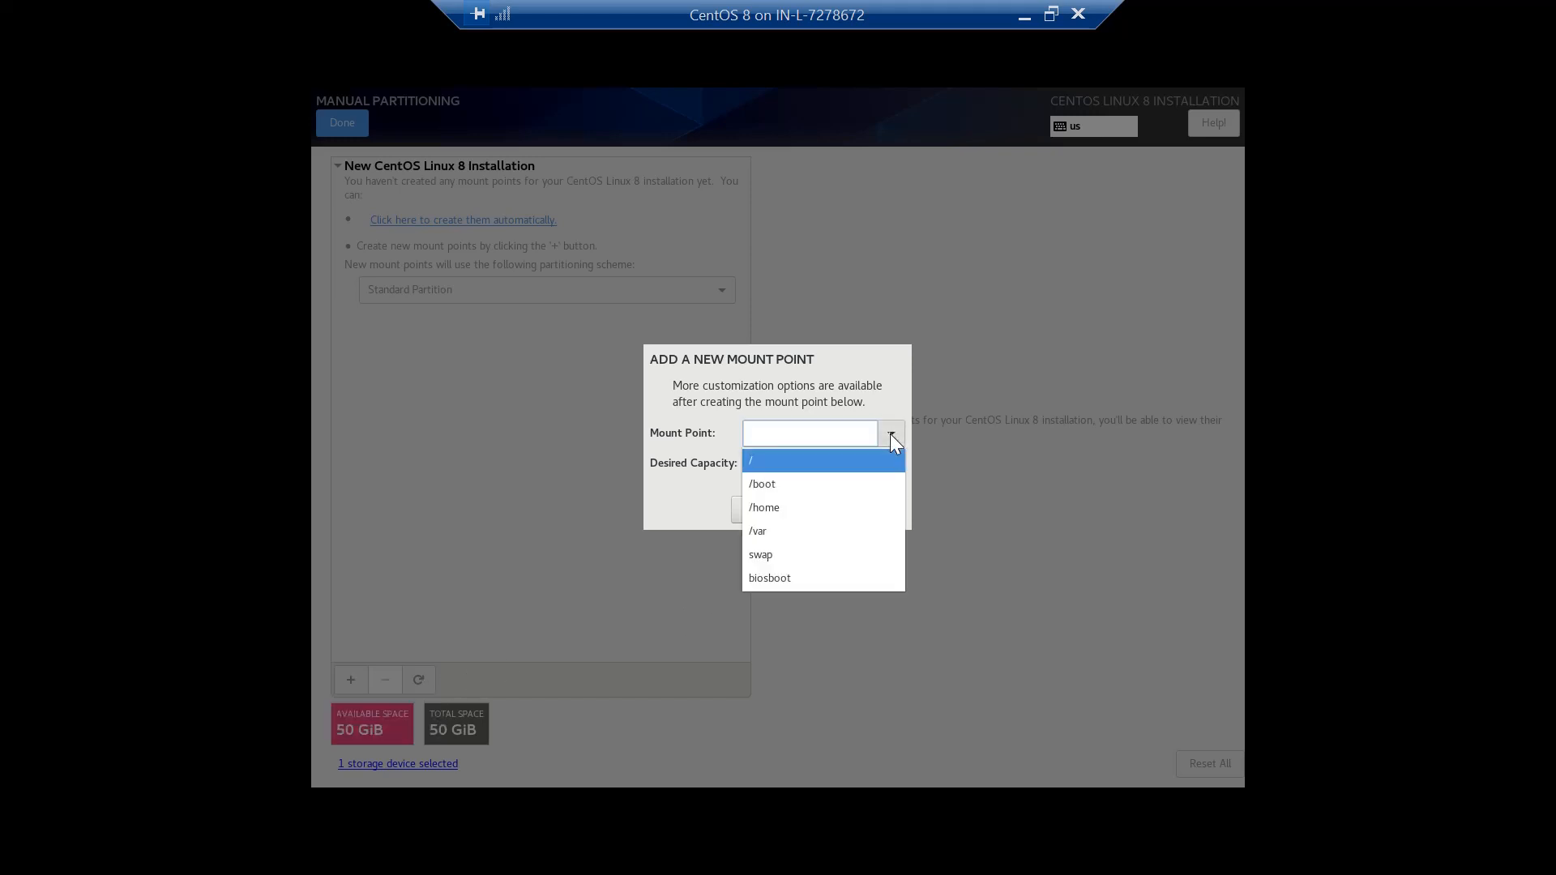
click(826, 462)
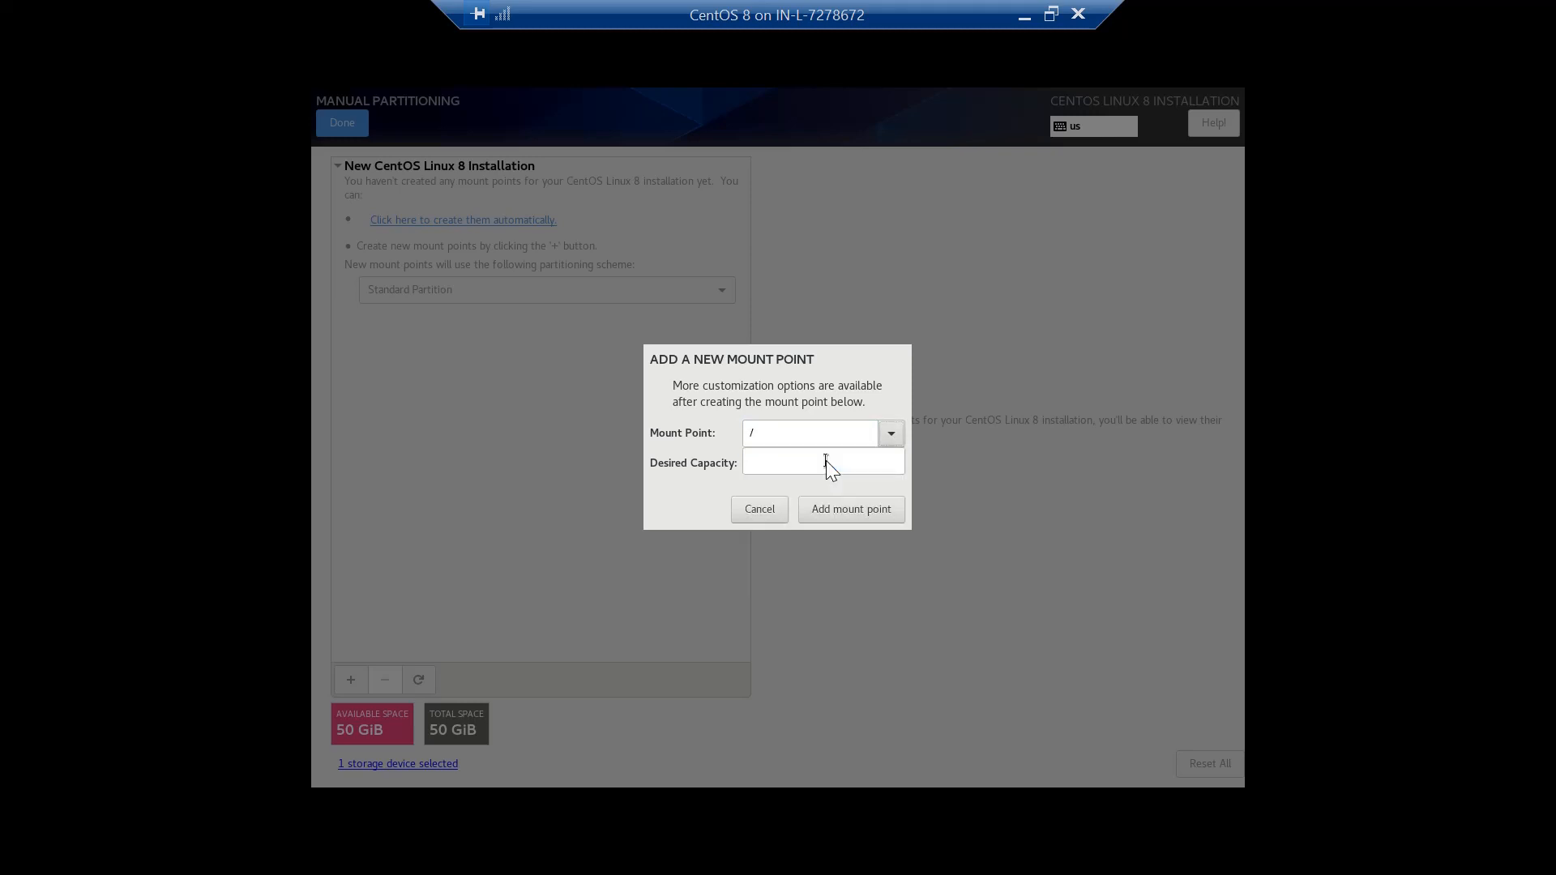
click(824, 464)
click(891, 433)
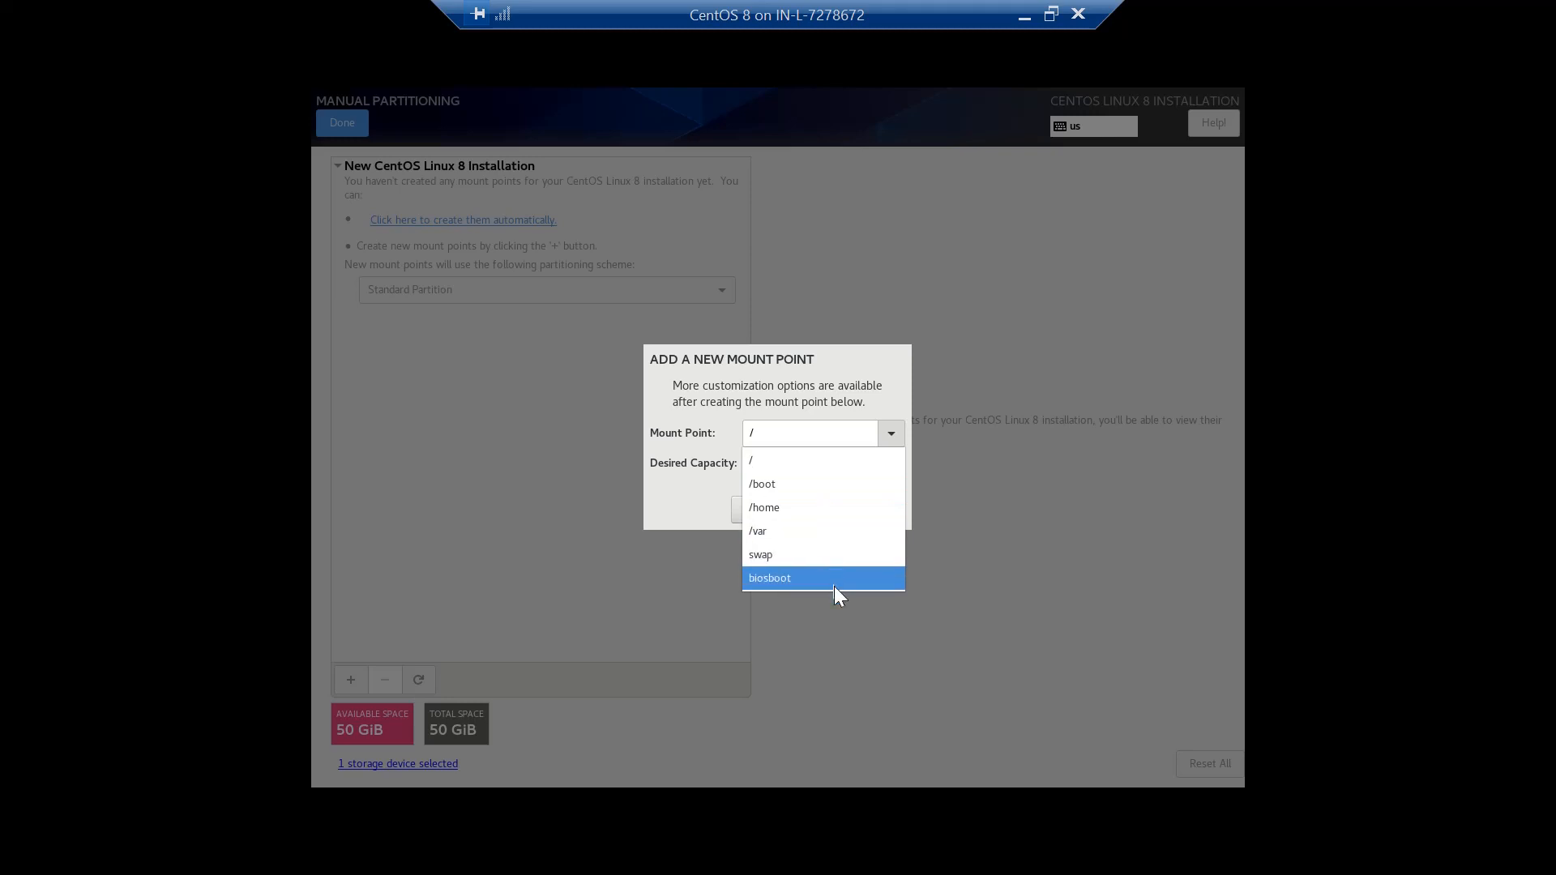
click(823, 459)
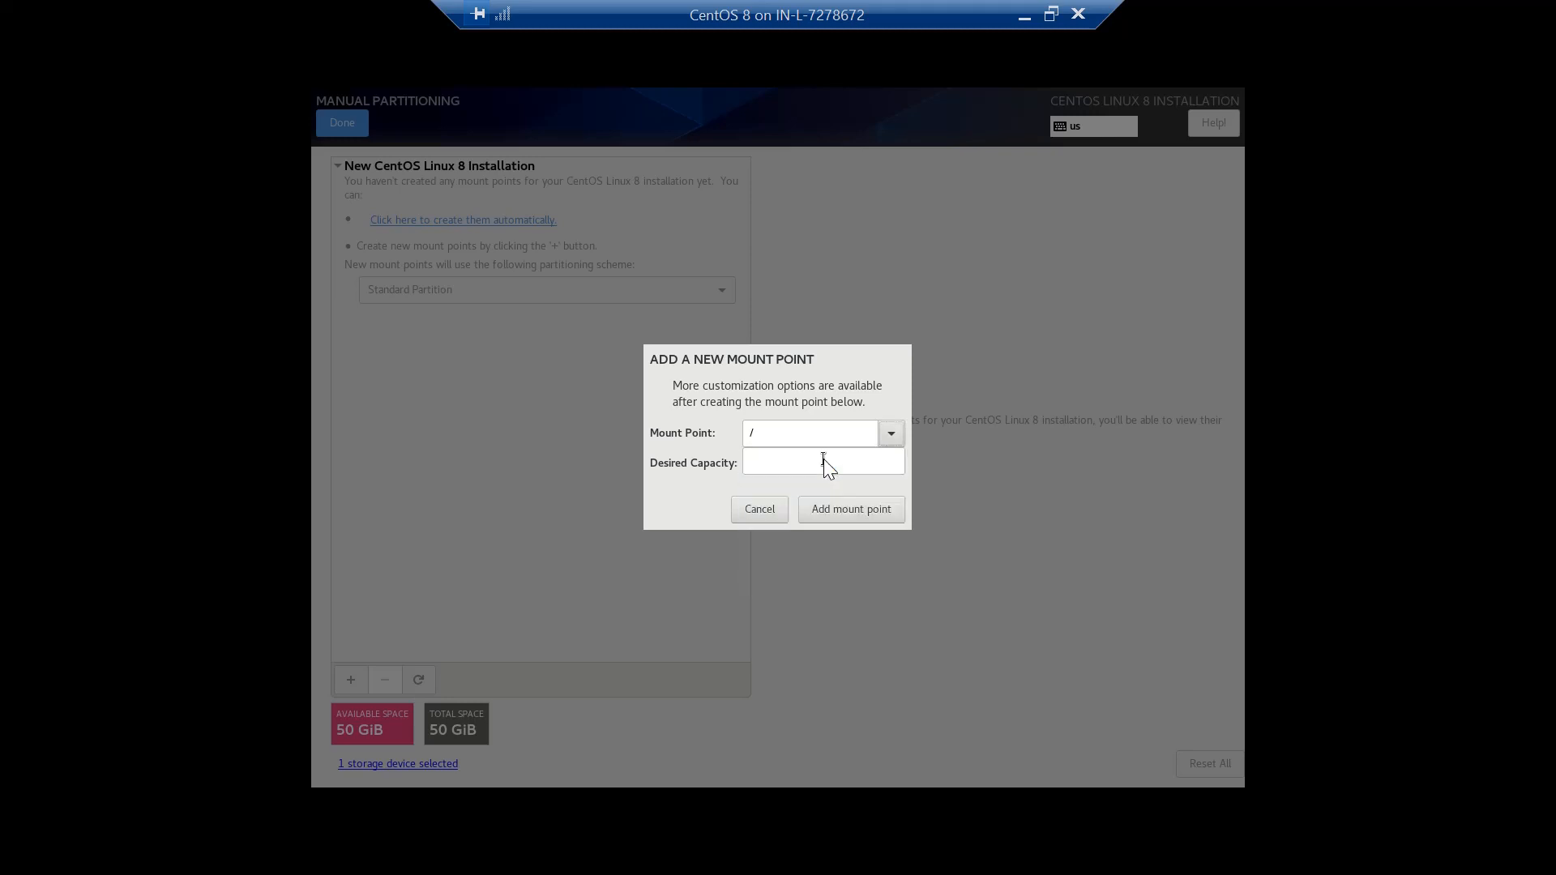
click(823, 461)
text(20G)
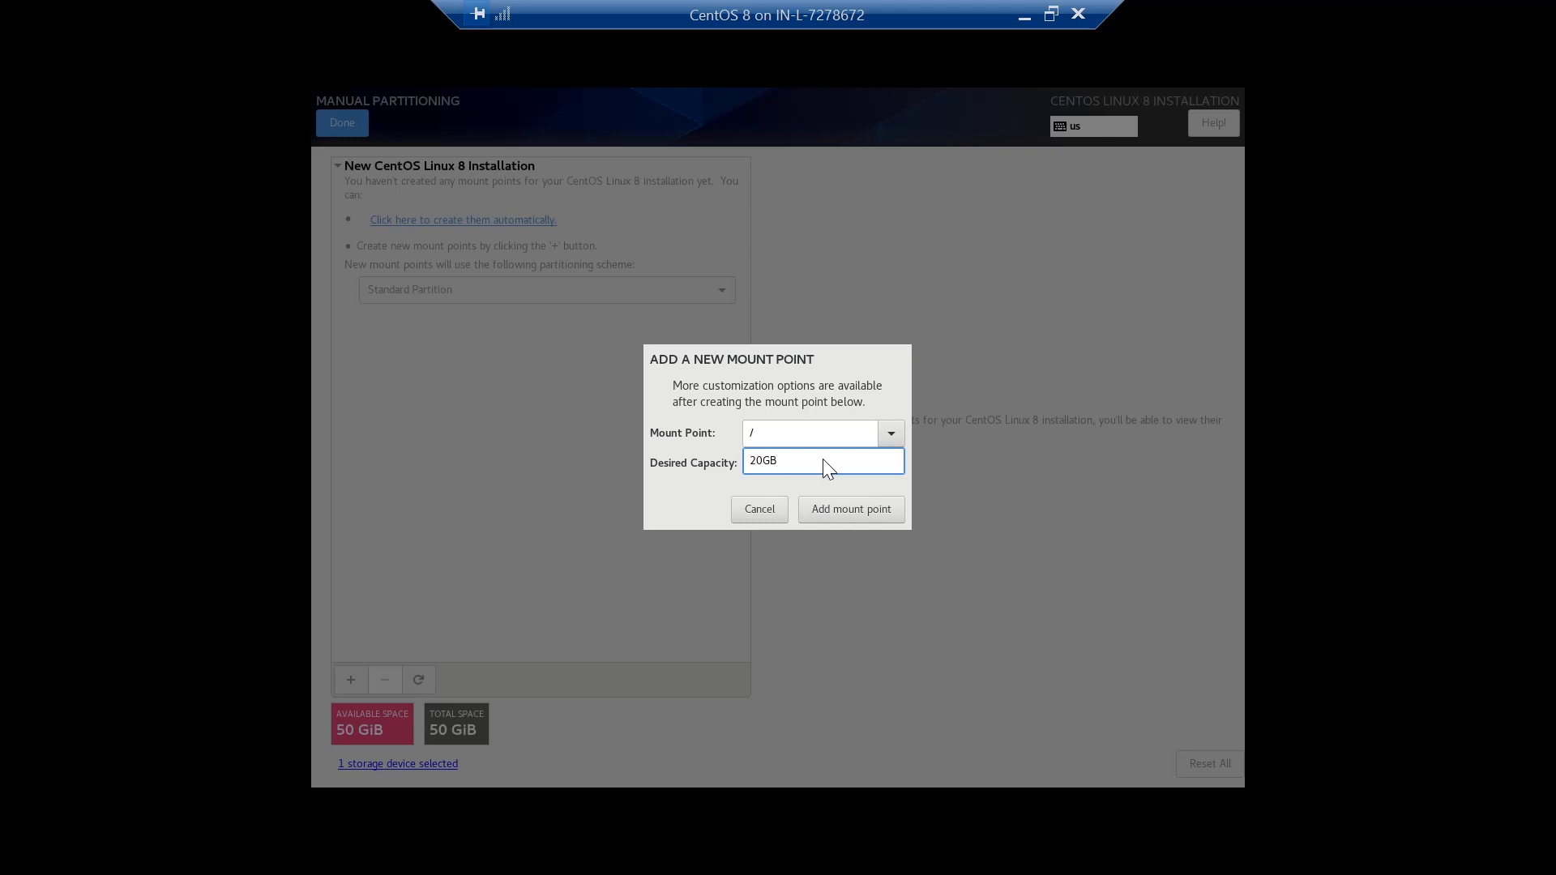
text(B)
click(861, 514)
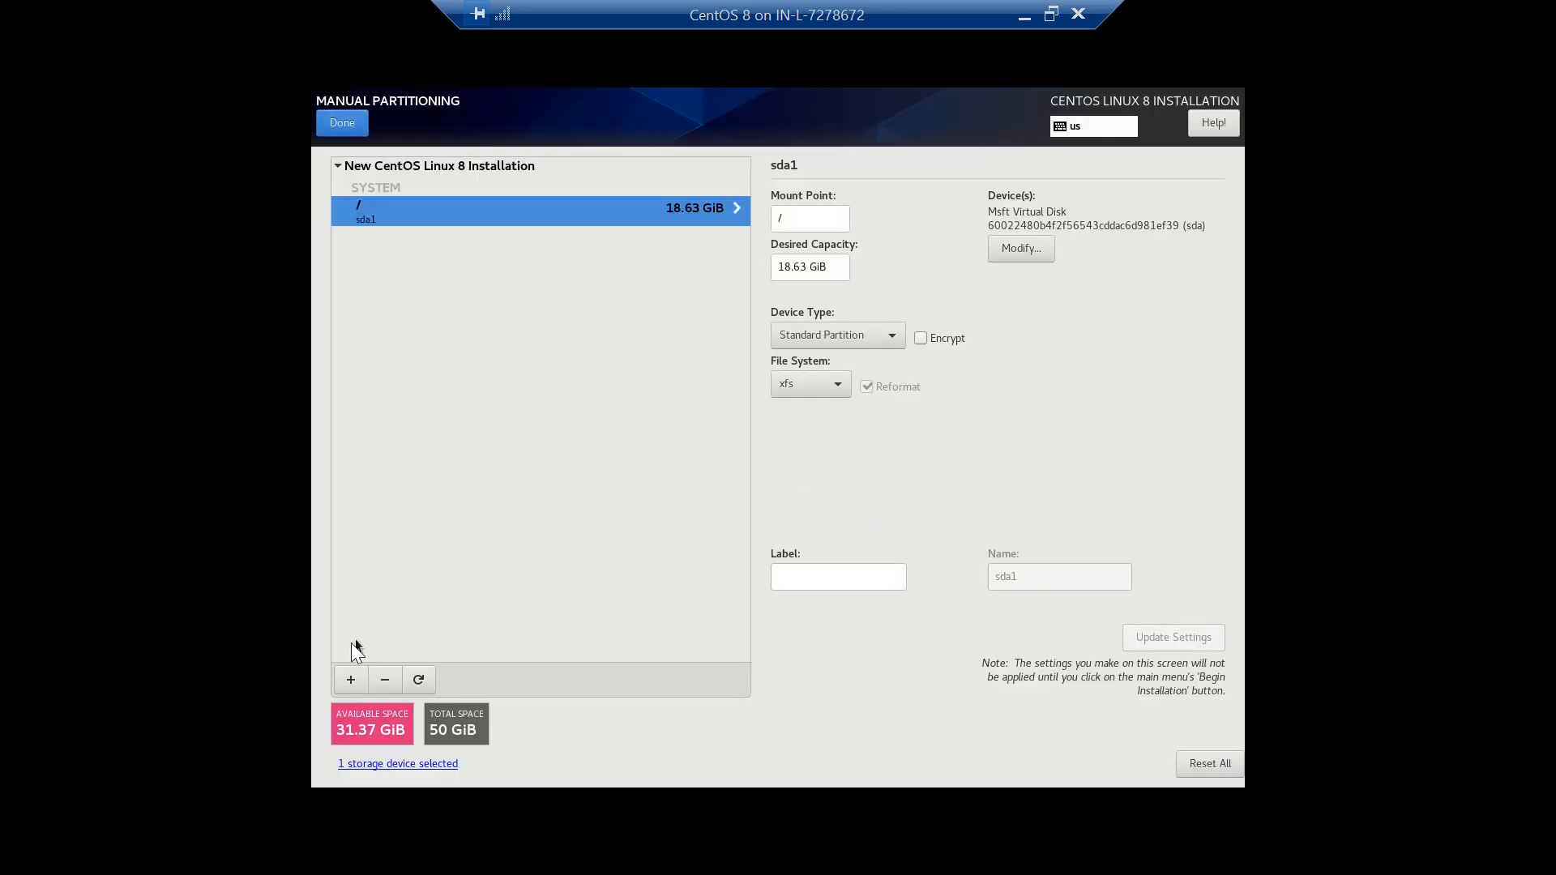
Add a /boot mount point with a desired capacity of 500MB.
click(351, 680)
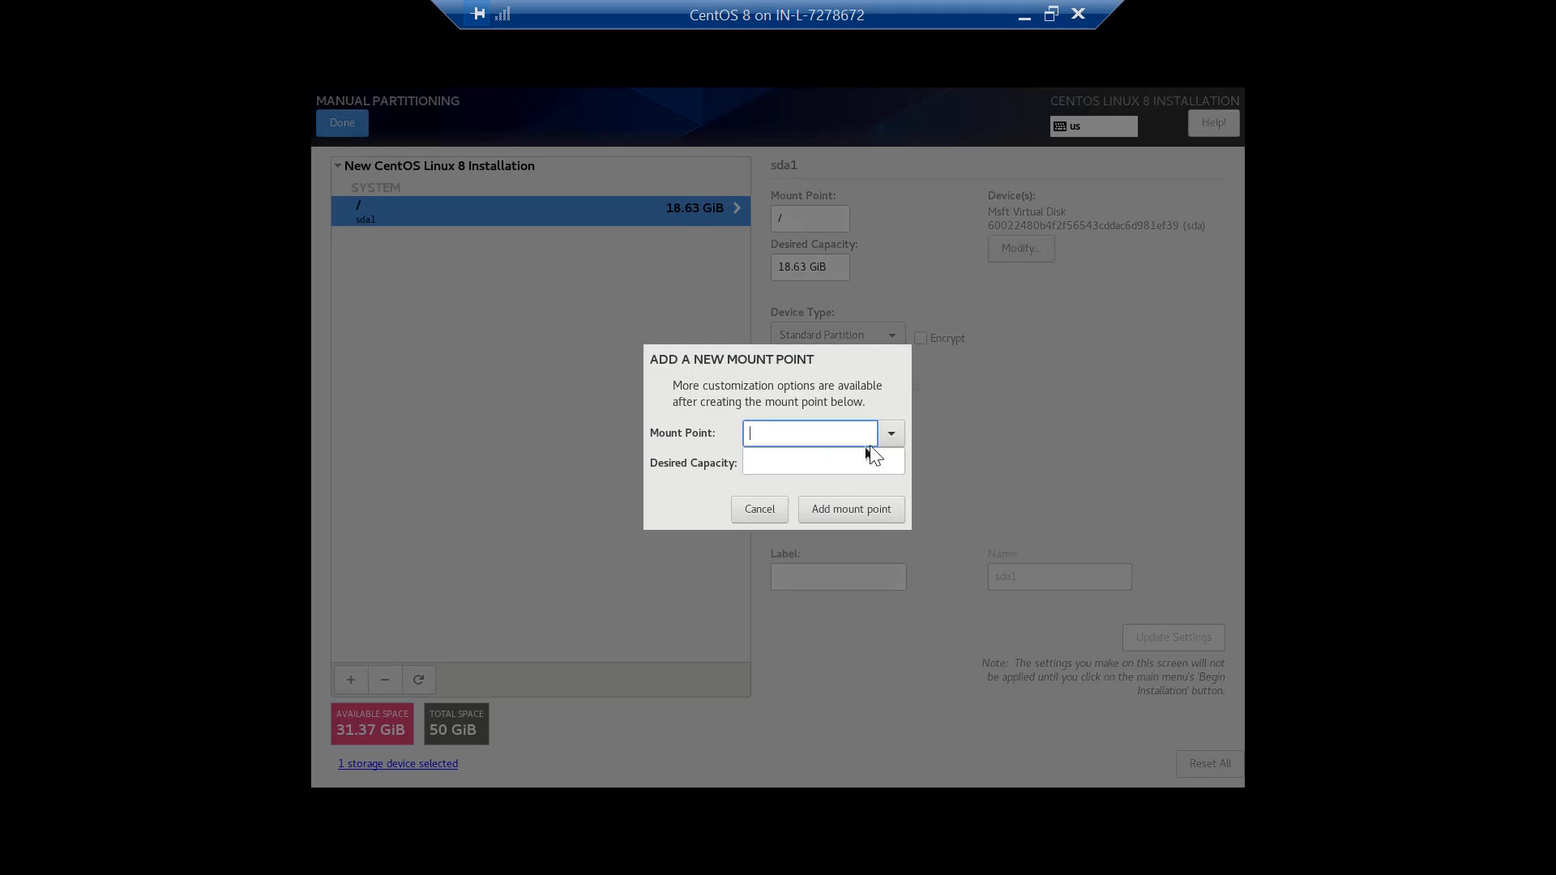
click(891, 433)
click(834, 460)
click(782, 467)
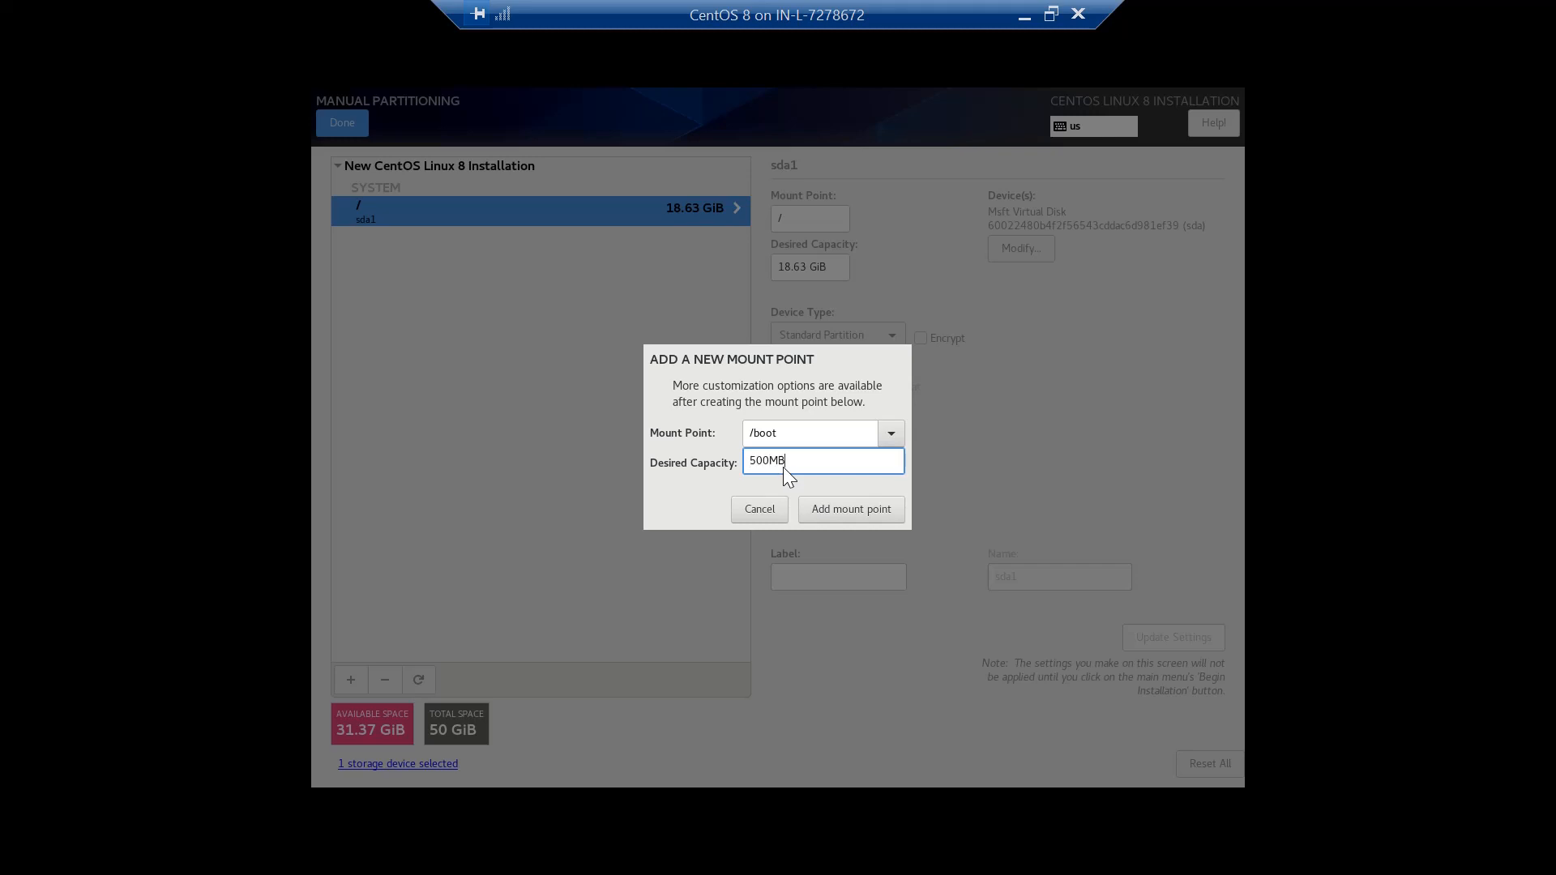
click(853, 512)
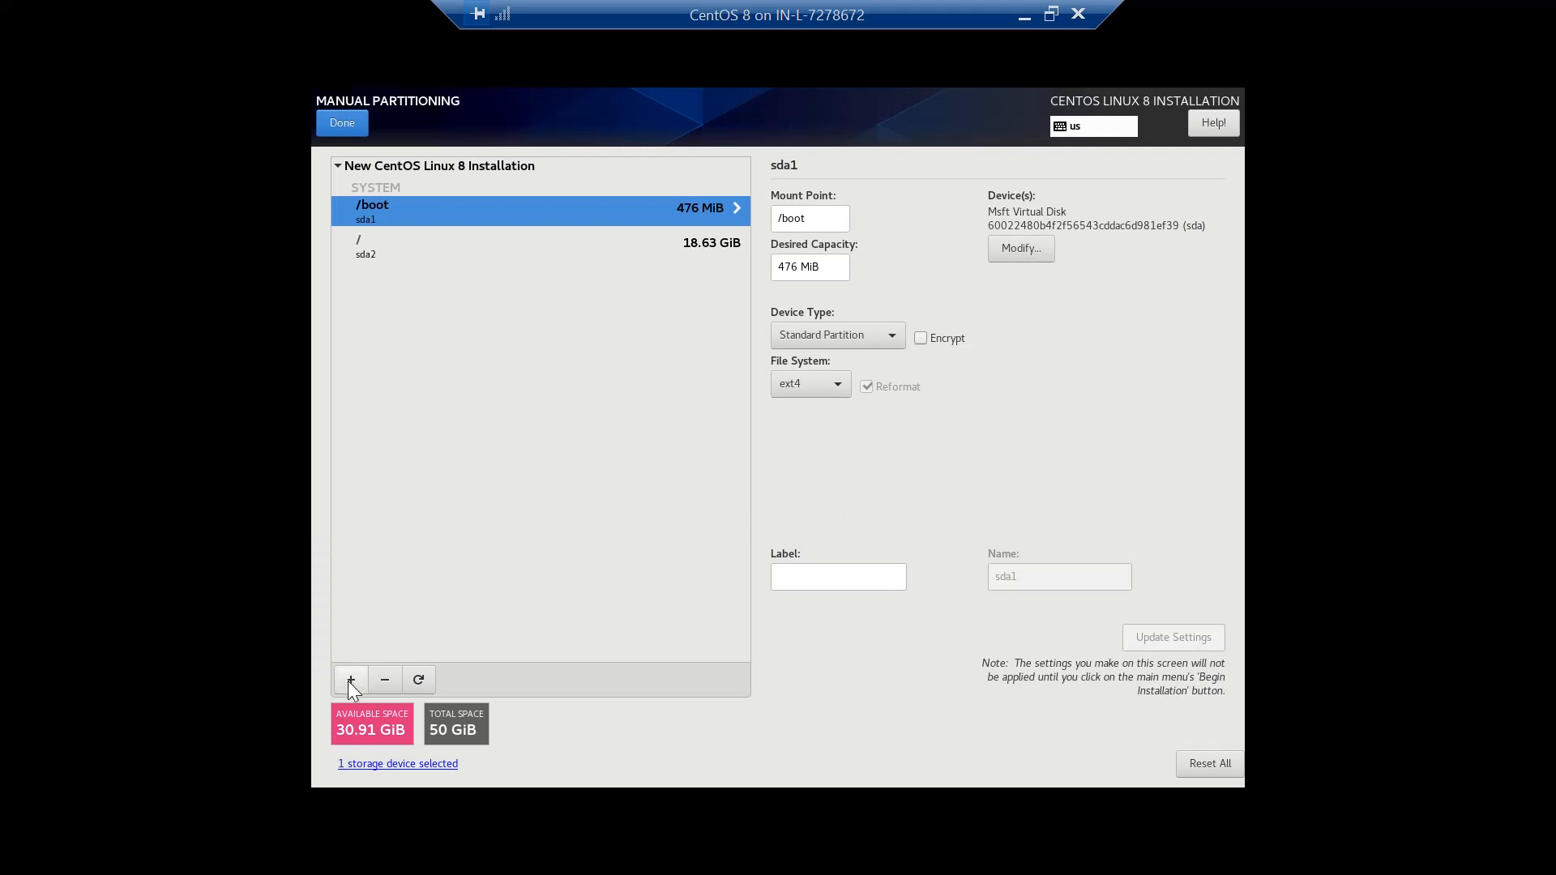
Add a /home mount point with a desired capacity of 2GB.
click(350, 680)
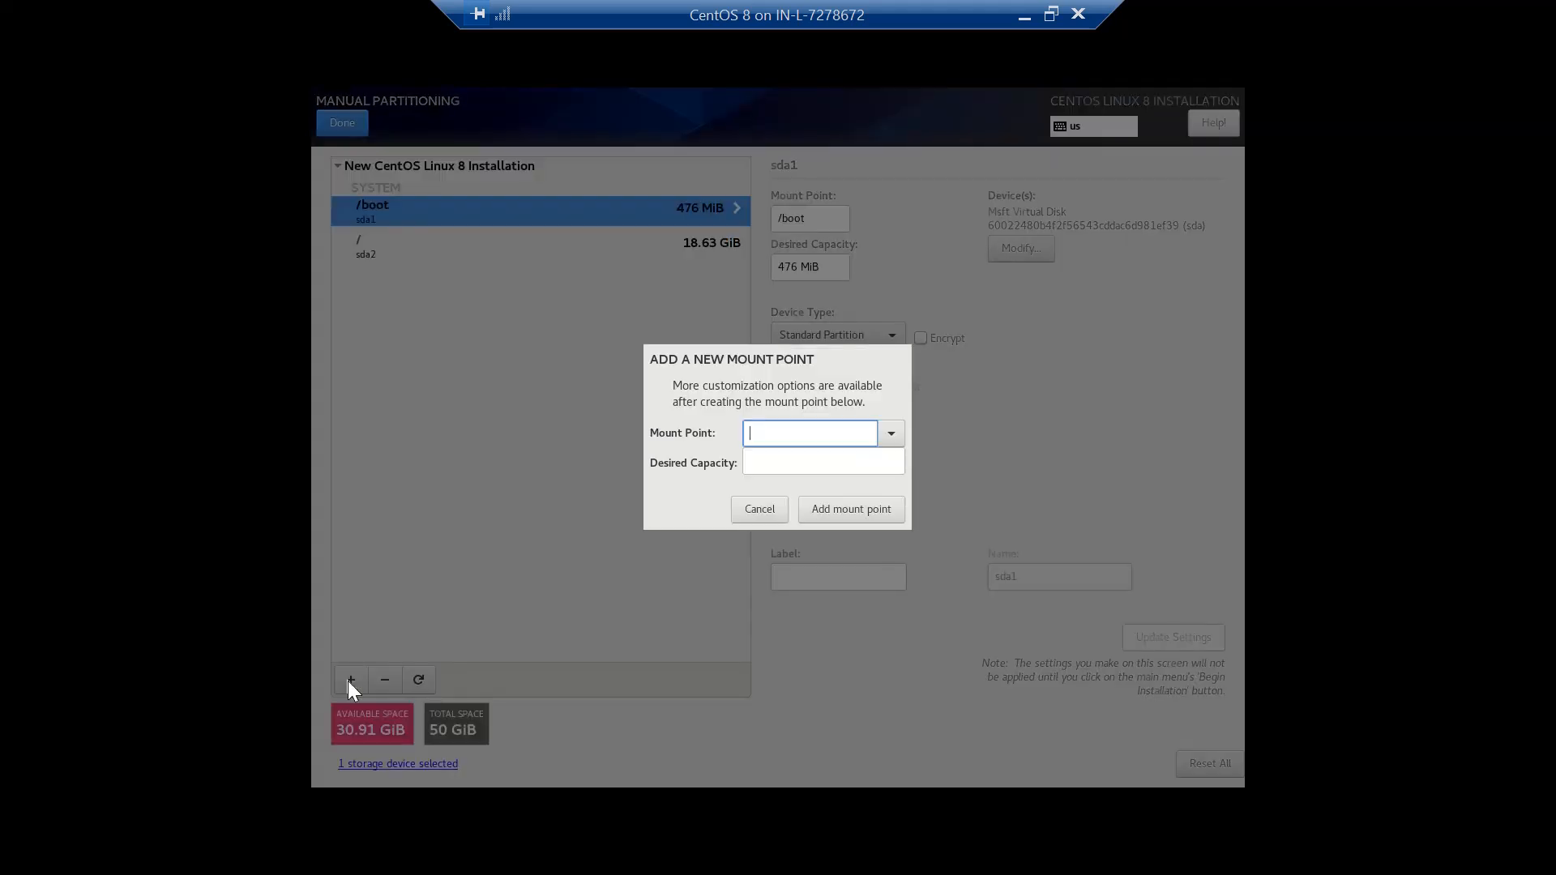
click(893, 435)
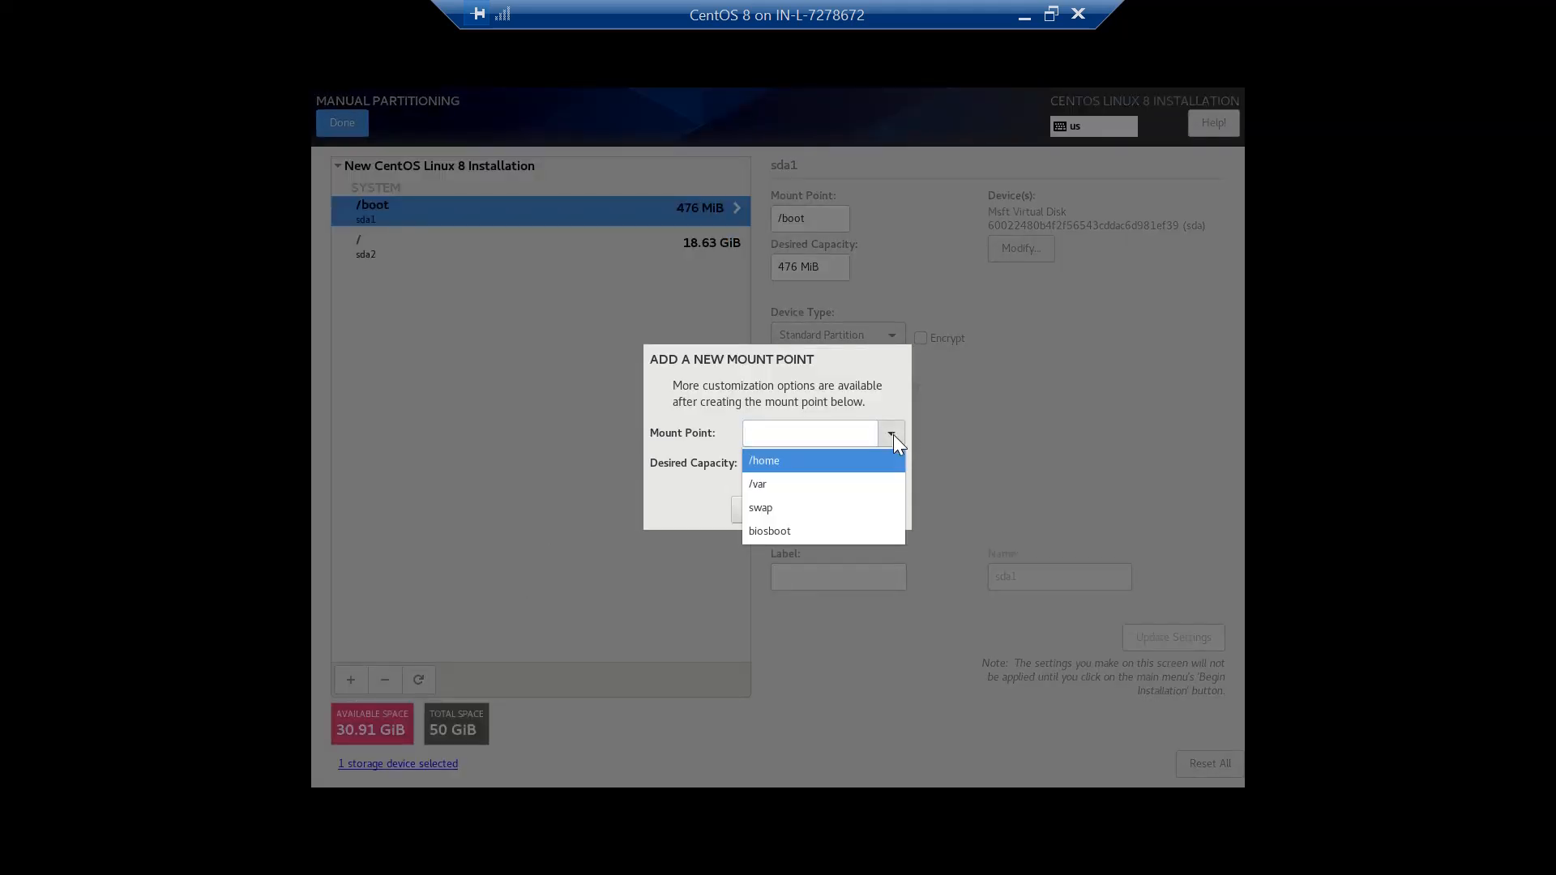
click(816, 464)
click(800, 464)
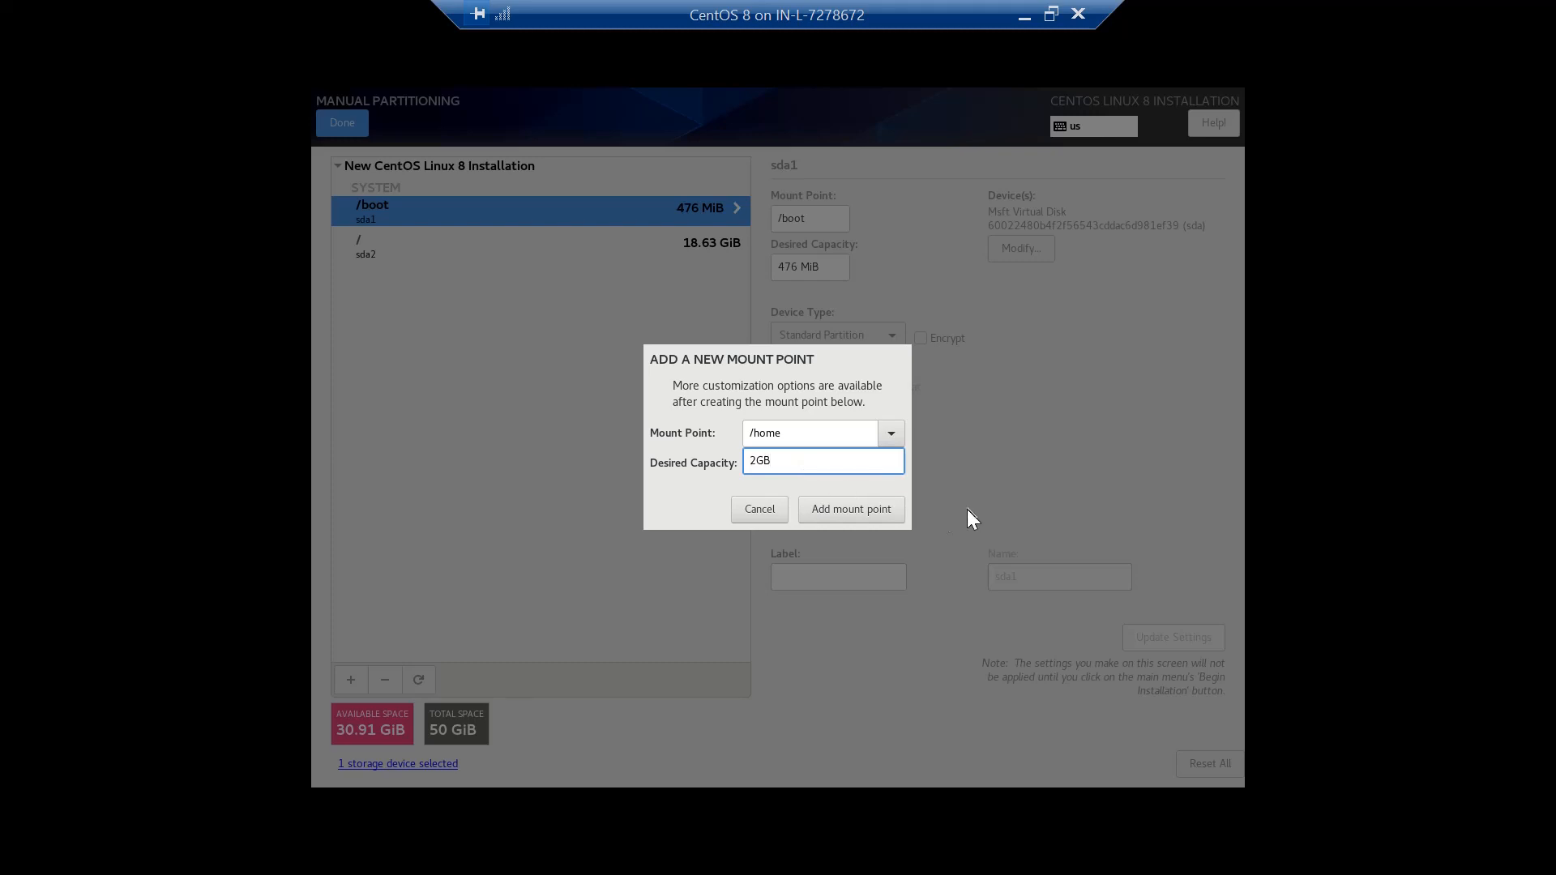
click(850, 508)
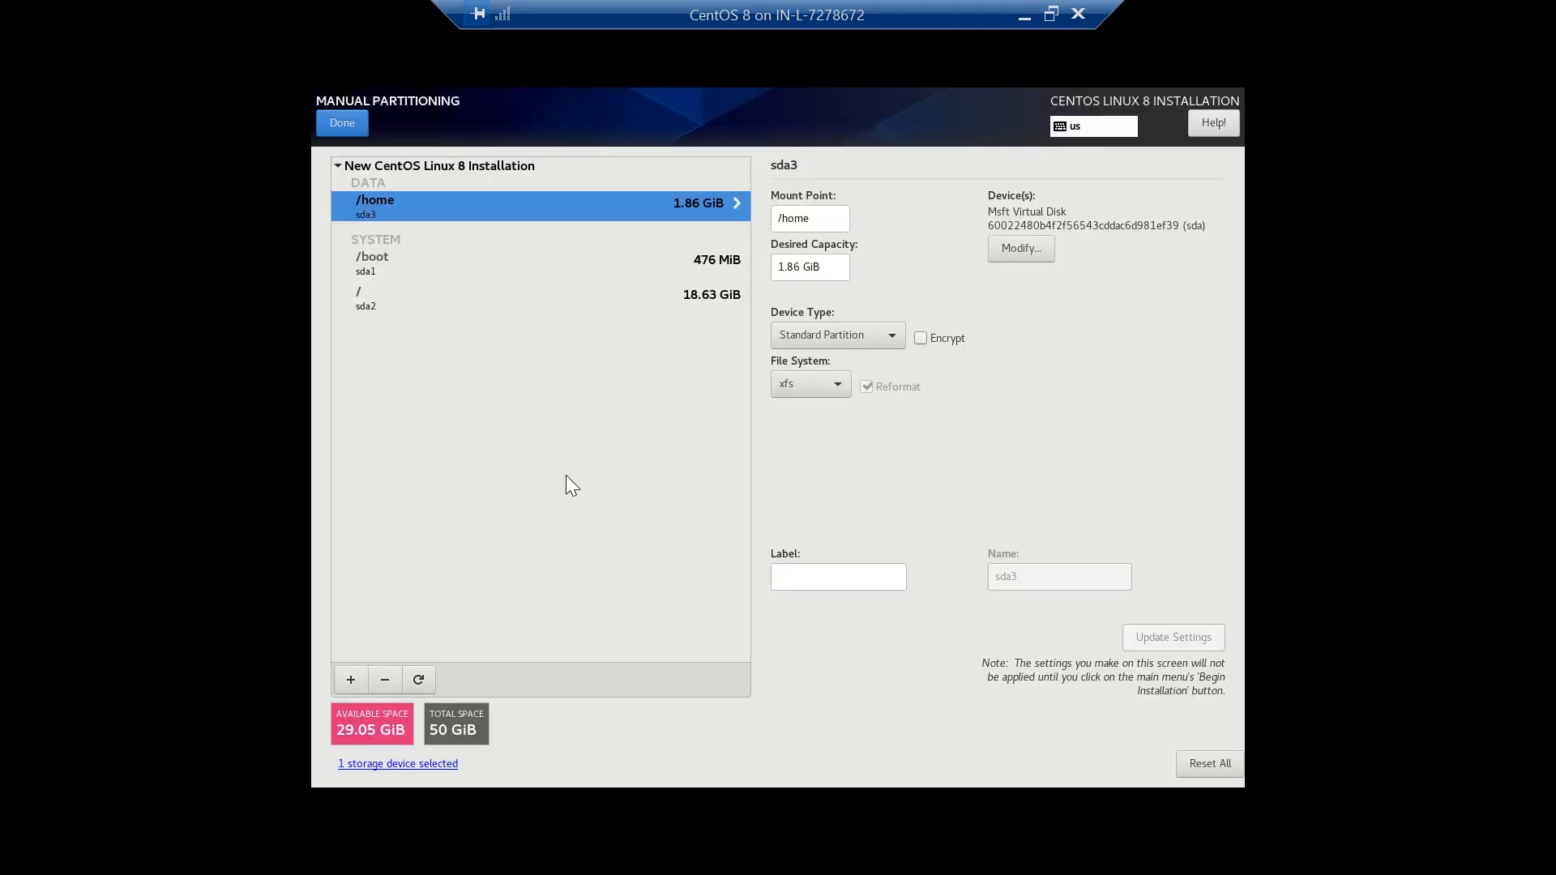
Add a swap partition with a desired capacity of 2GB.
click(350, 679)
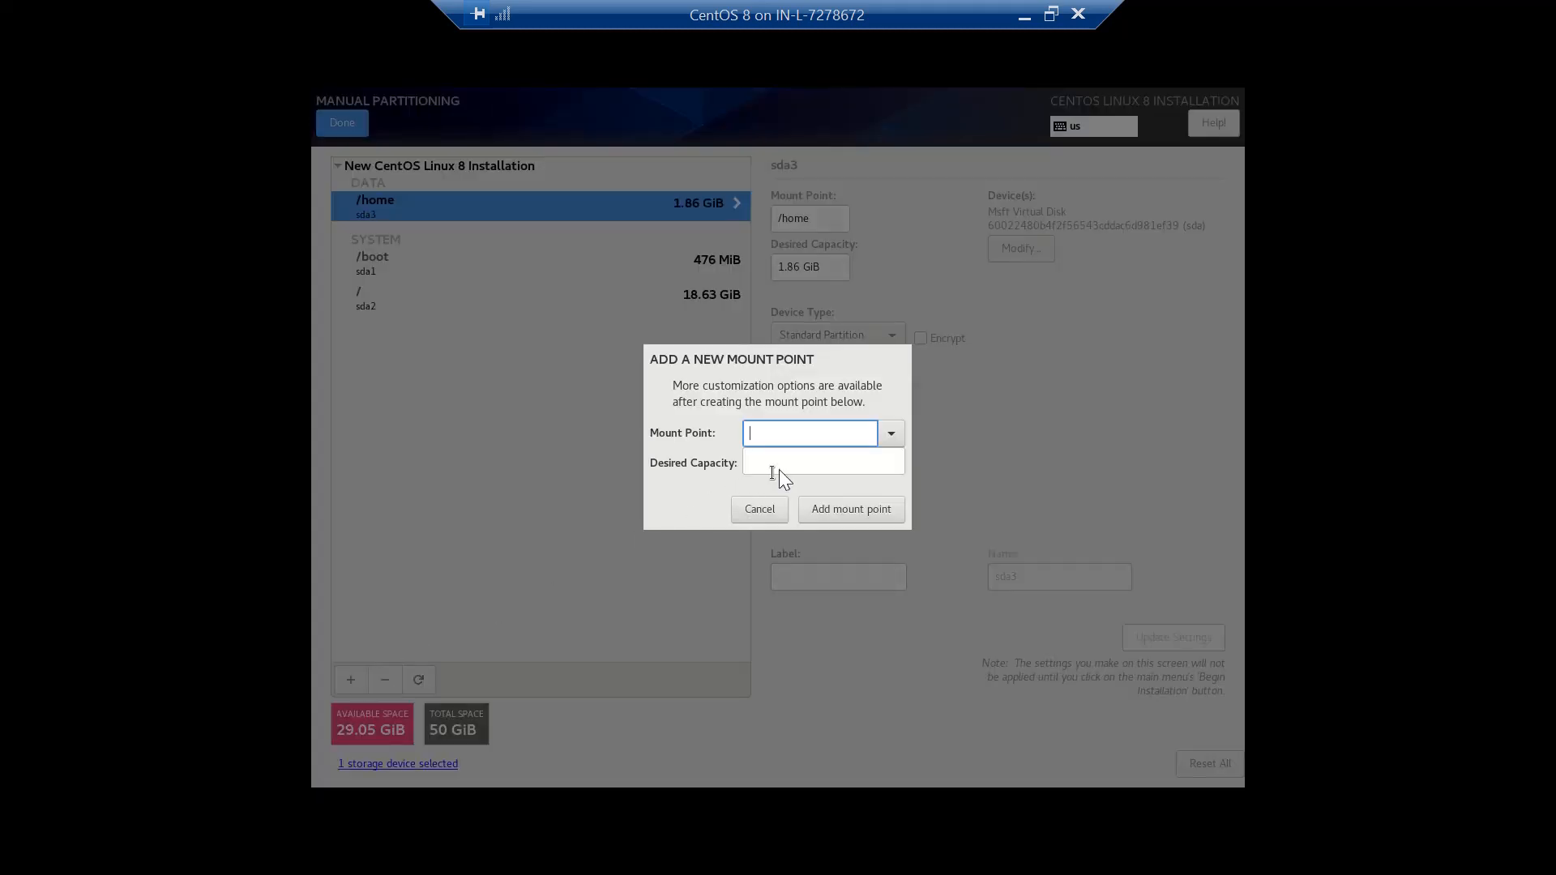
click(892, 435)
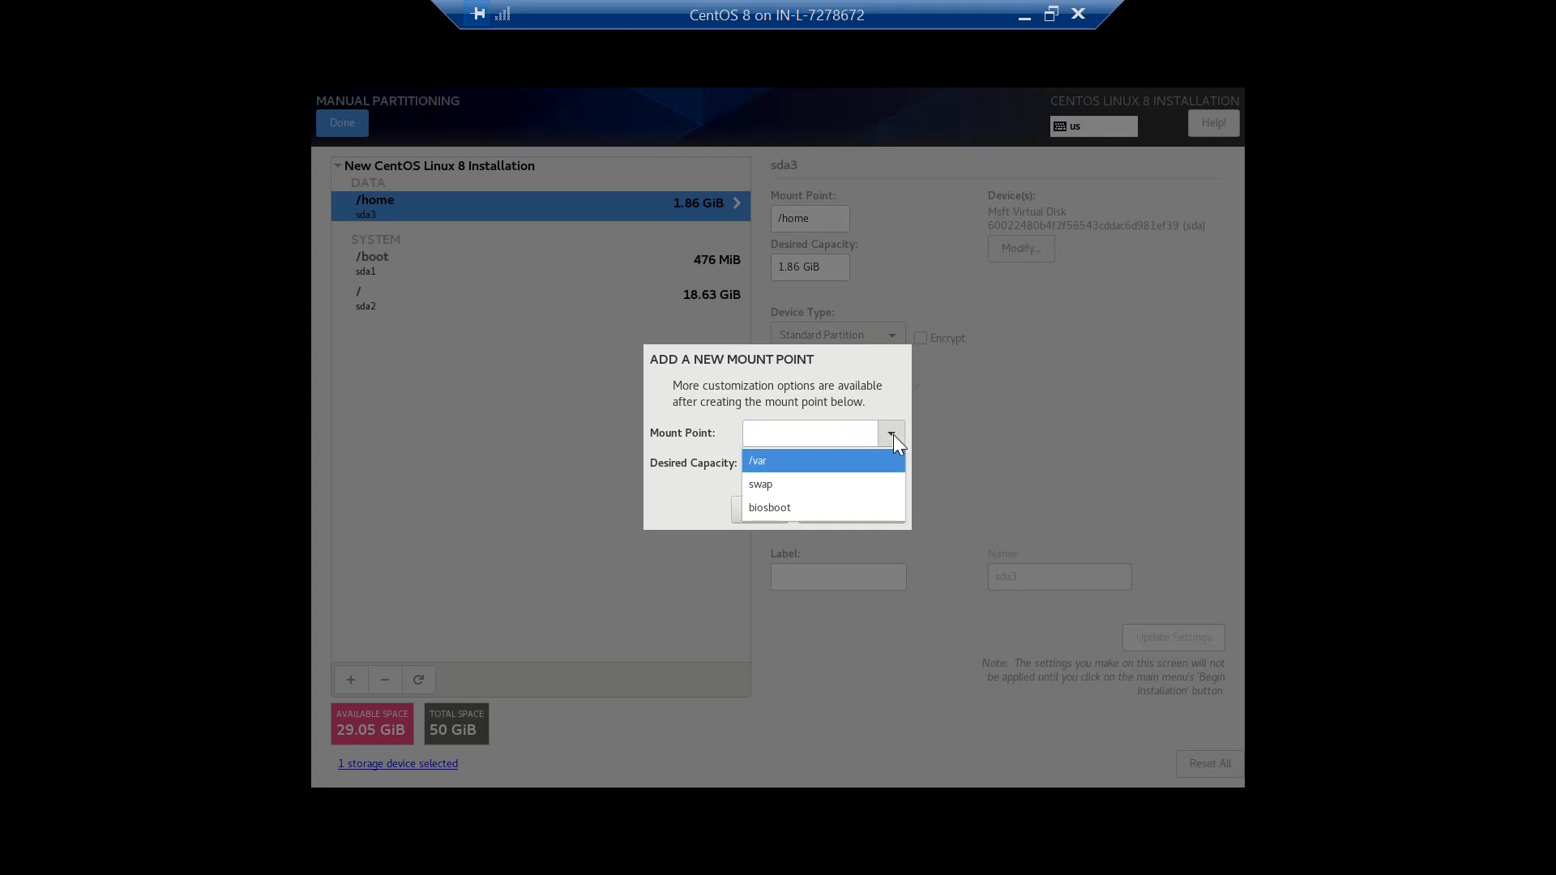
click(814, 483)
click(776, 467)
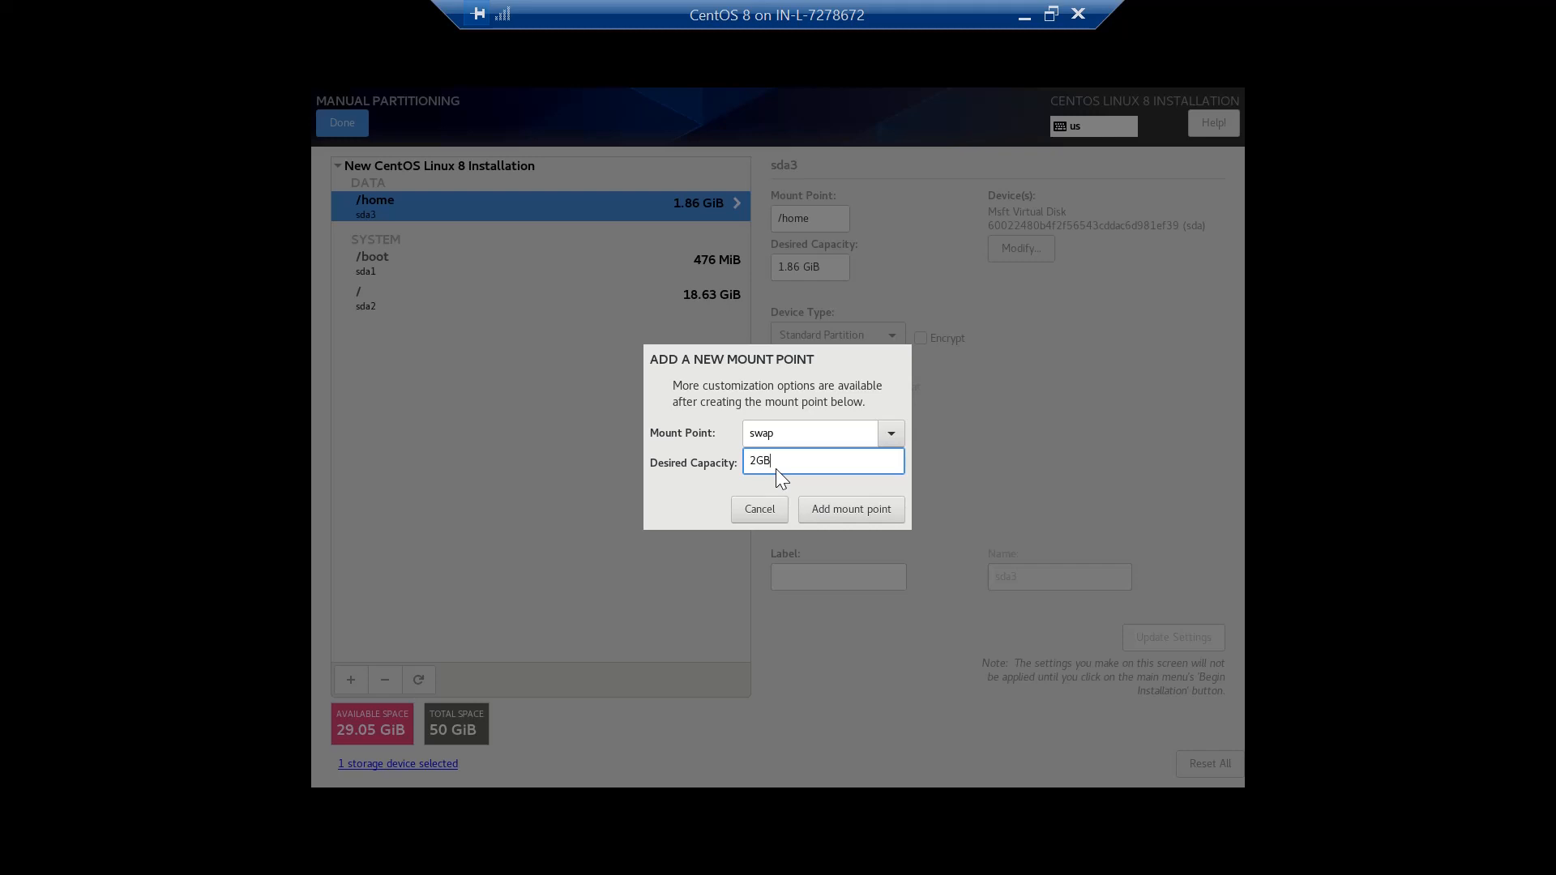
click(848, 511)
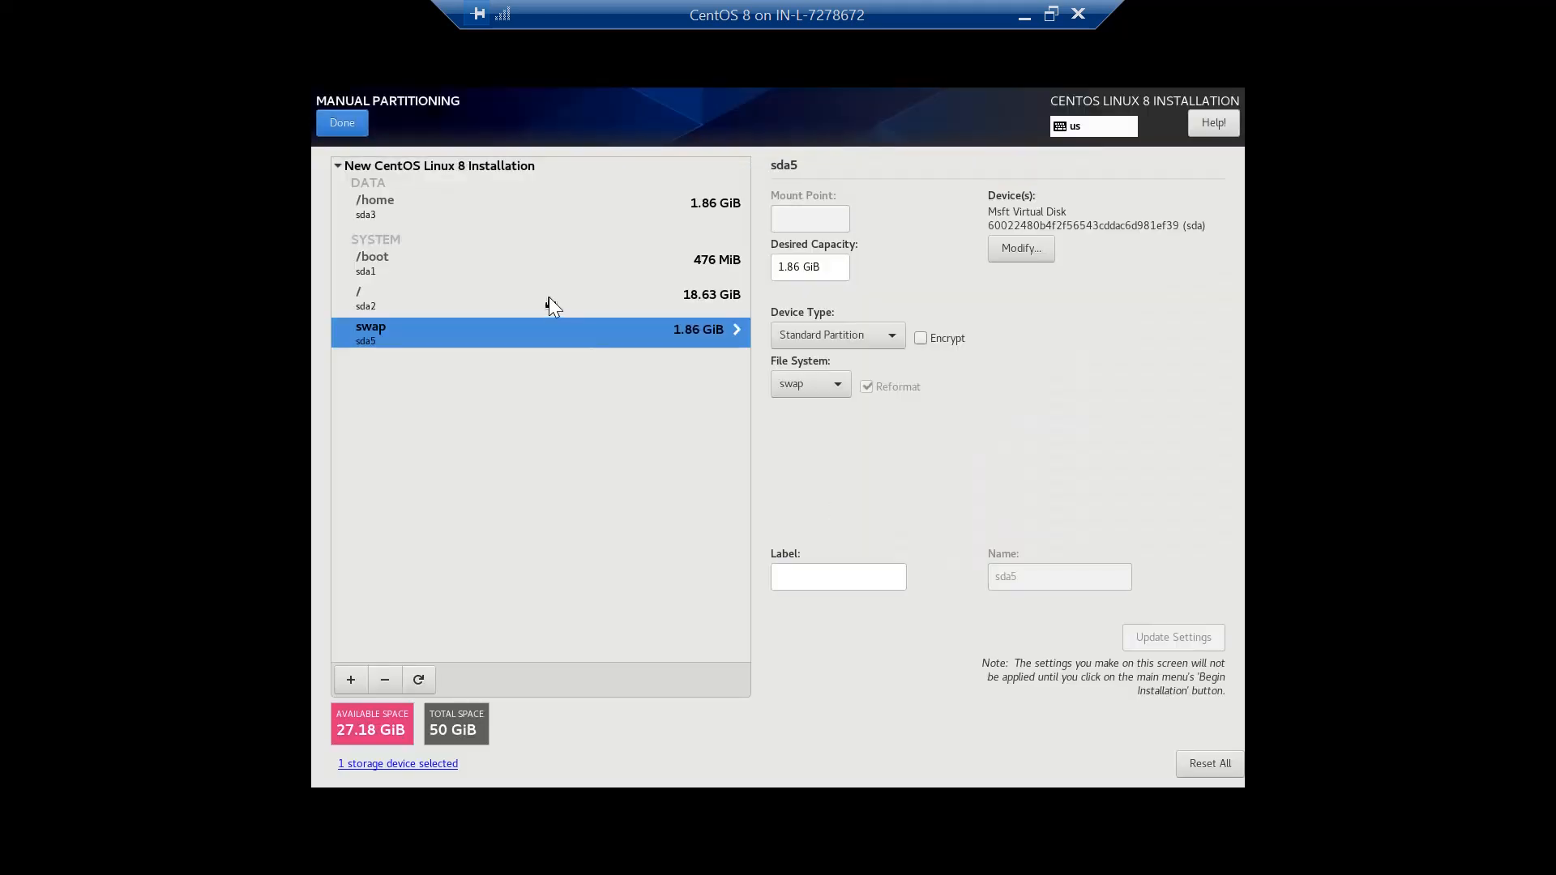
Finish the manual partitioning by accepting the summary of changes, and begin the installation.
click(342, 125)
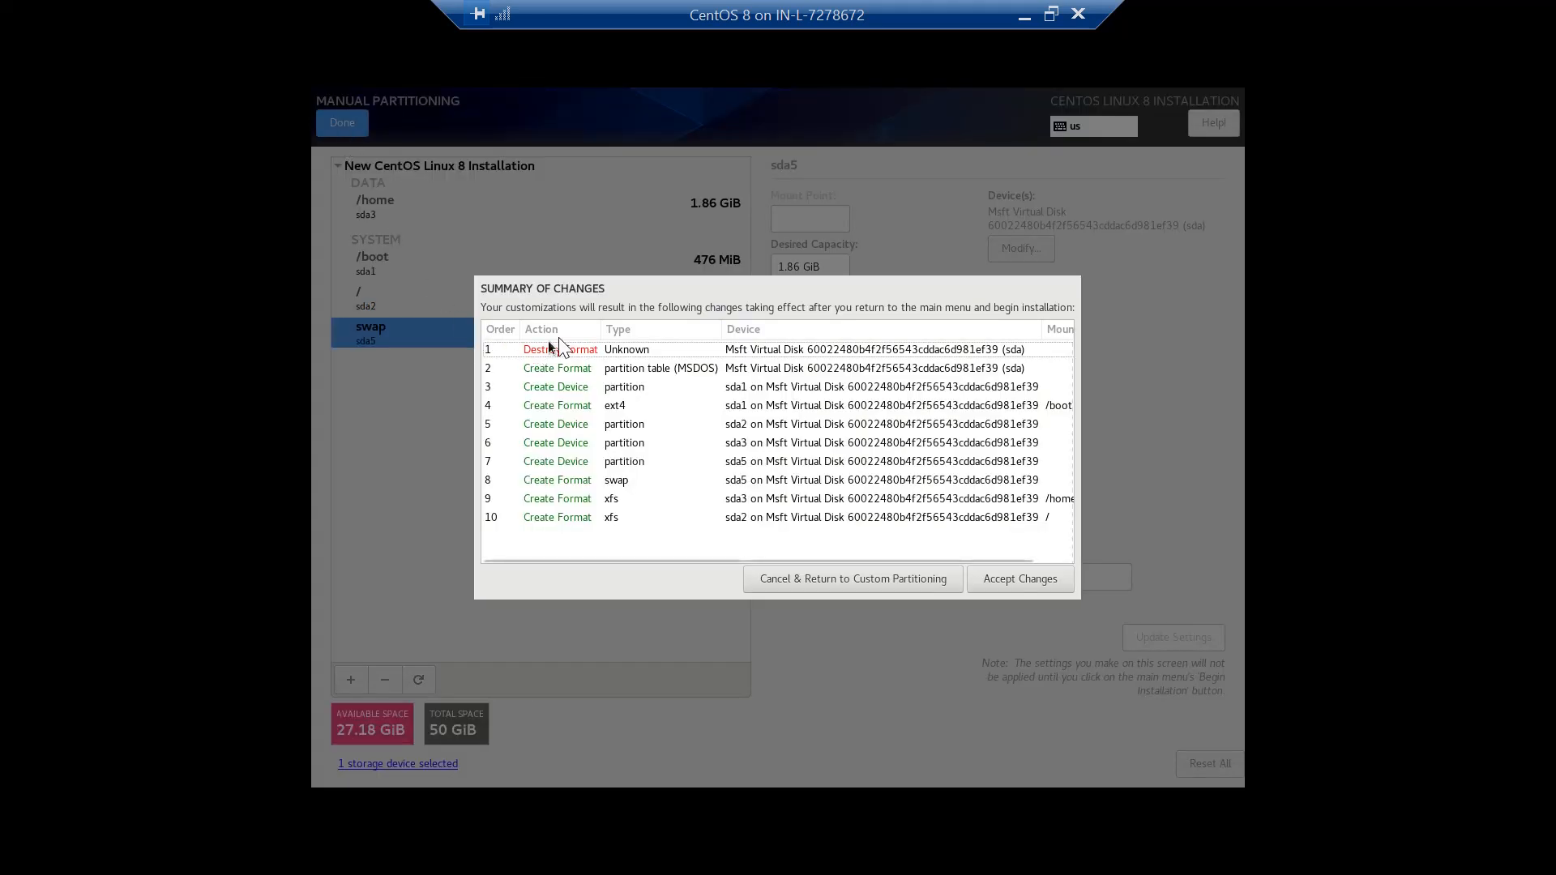
click(1020, 579)
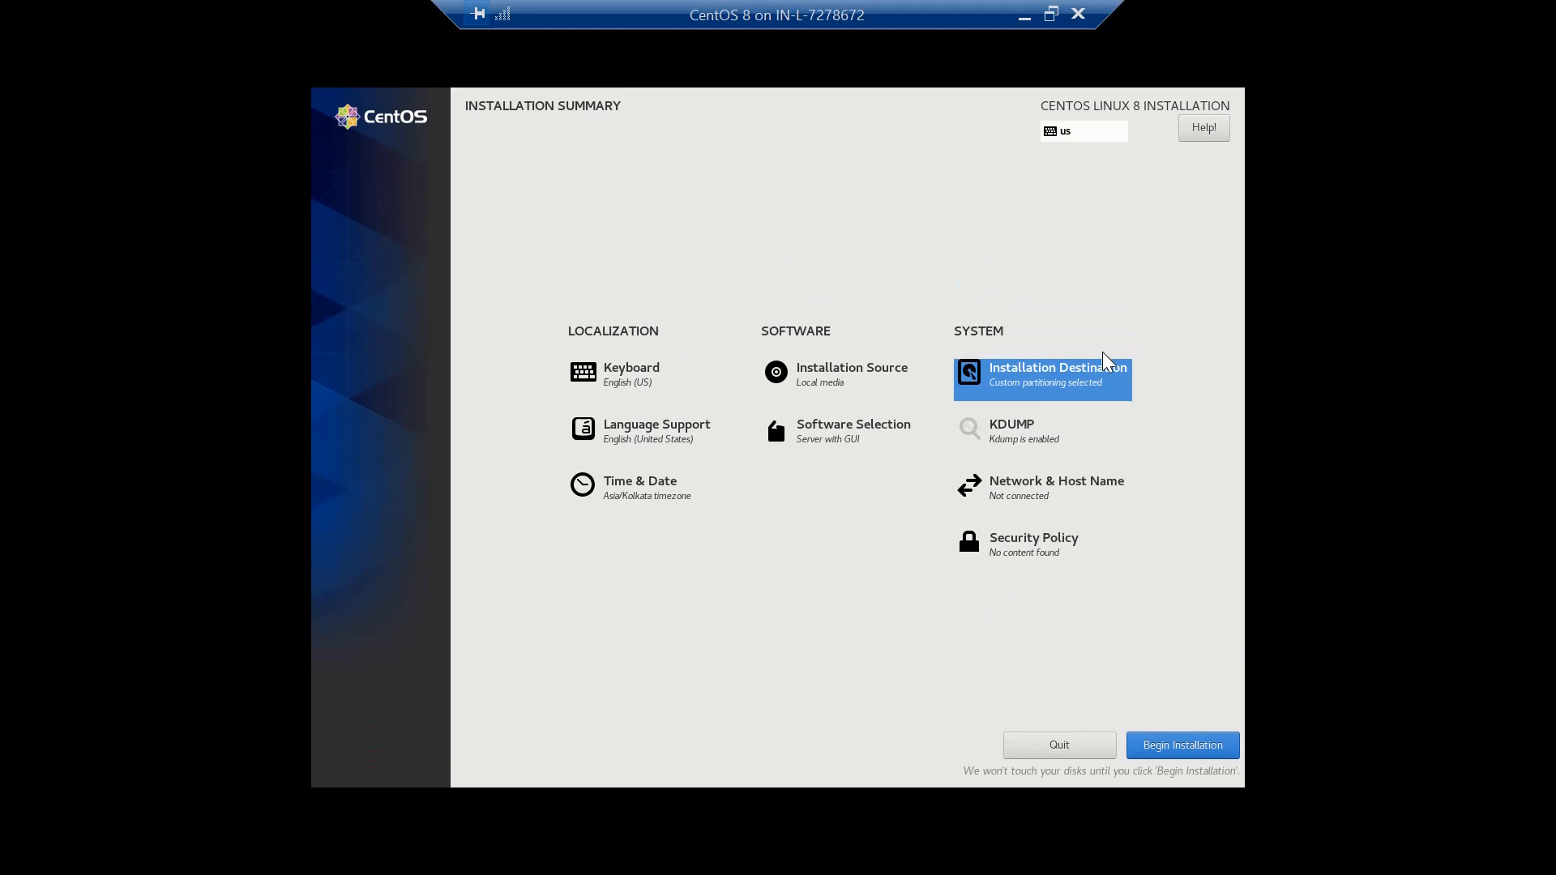
click(1197, 756)
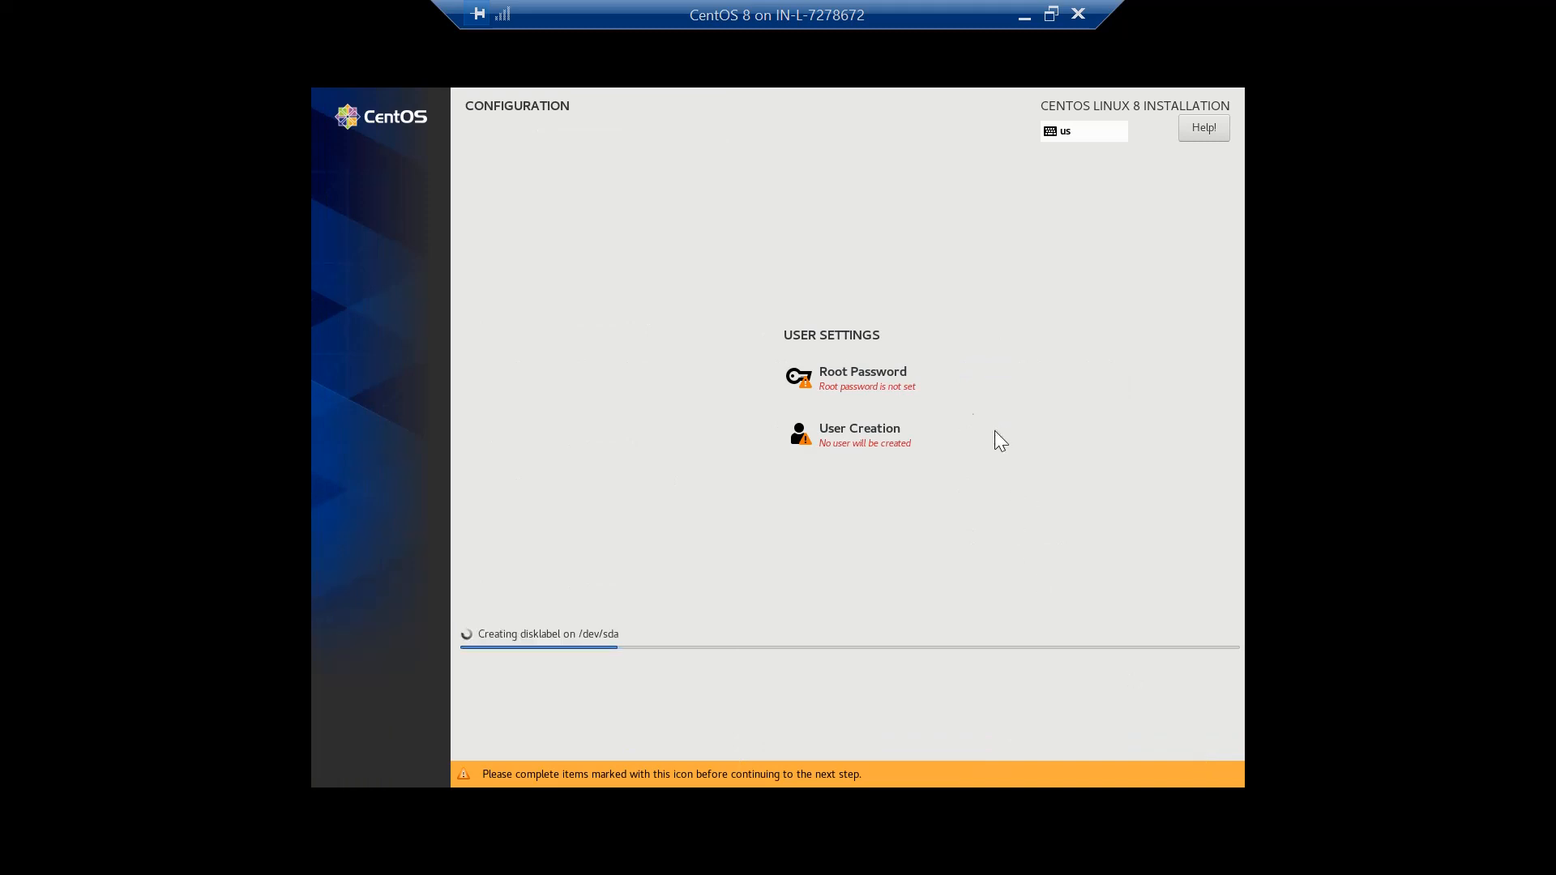
Set the root password for the installation by entering and confirming it, and save it.
click(861, 391)
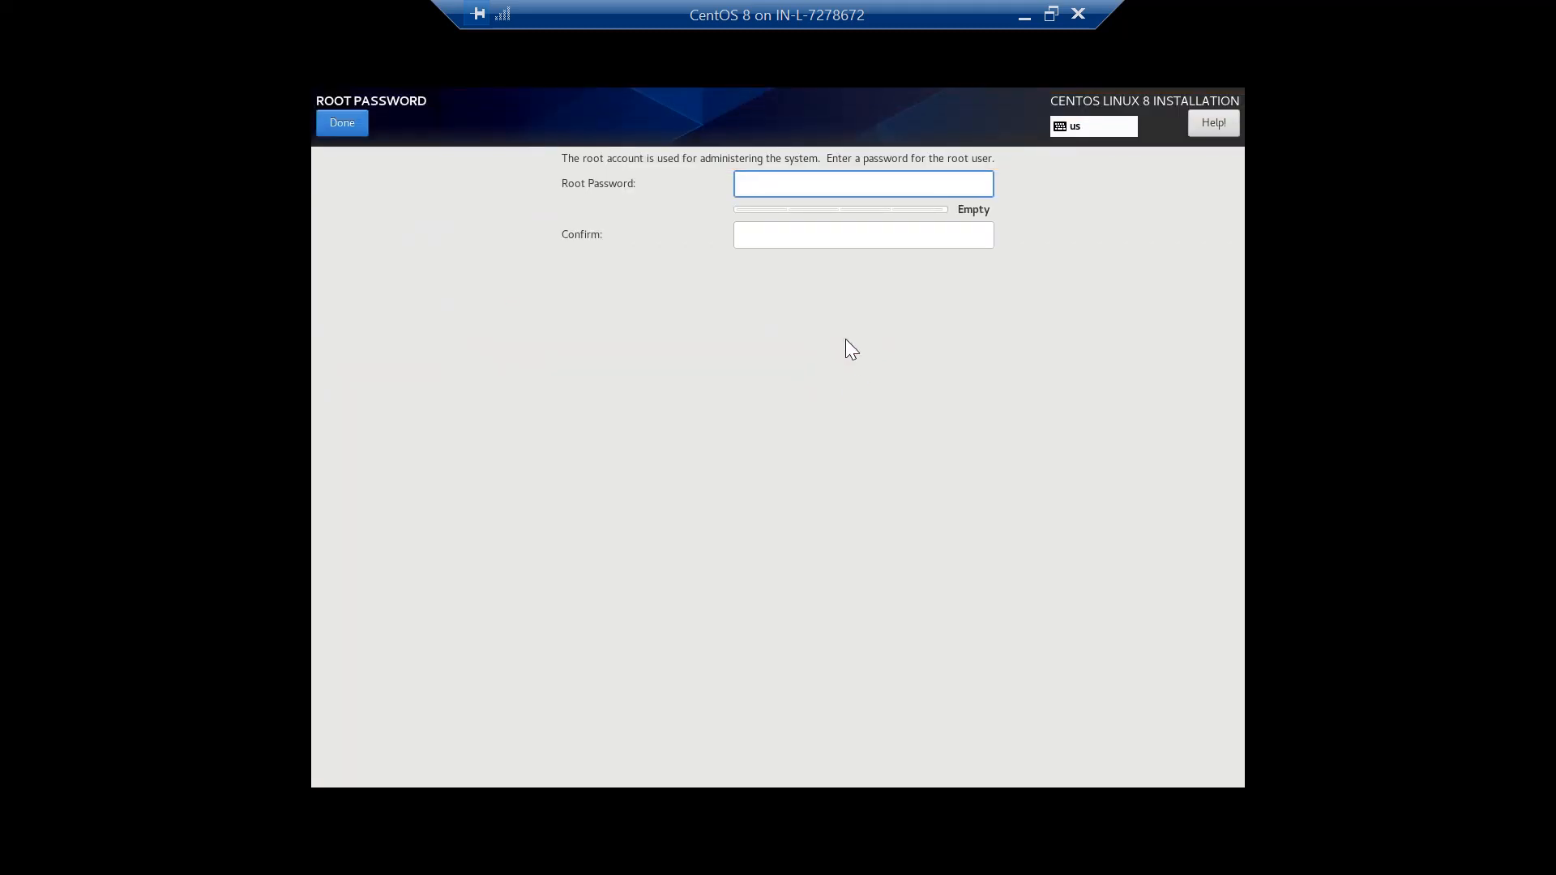
text(•••••••)
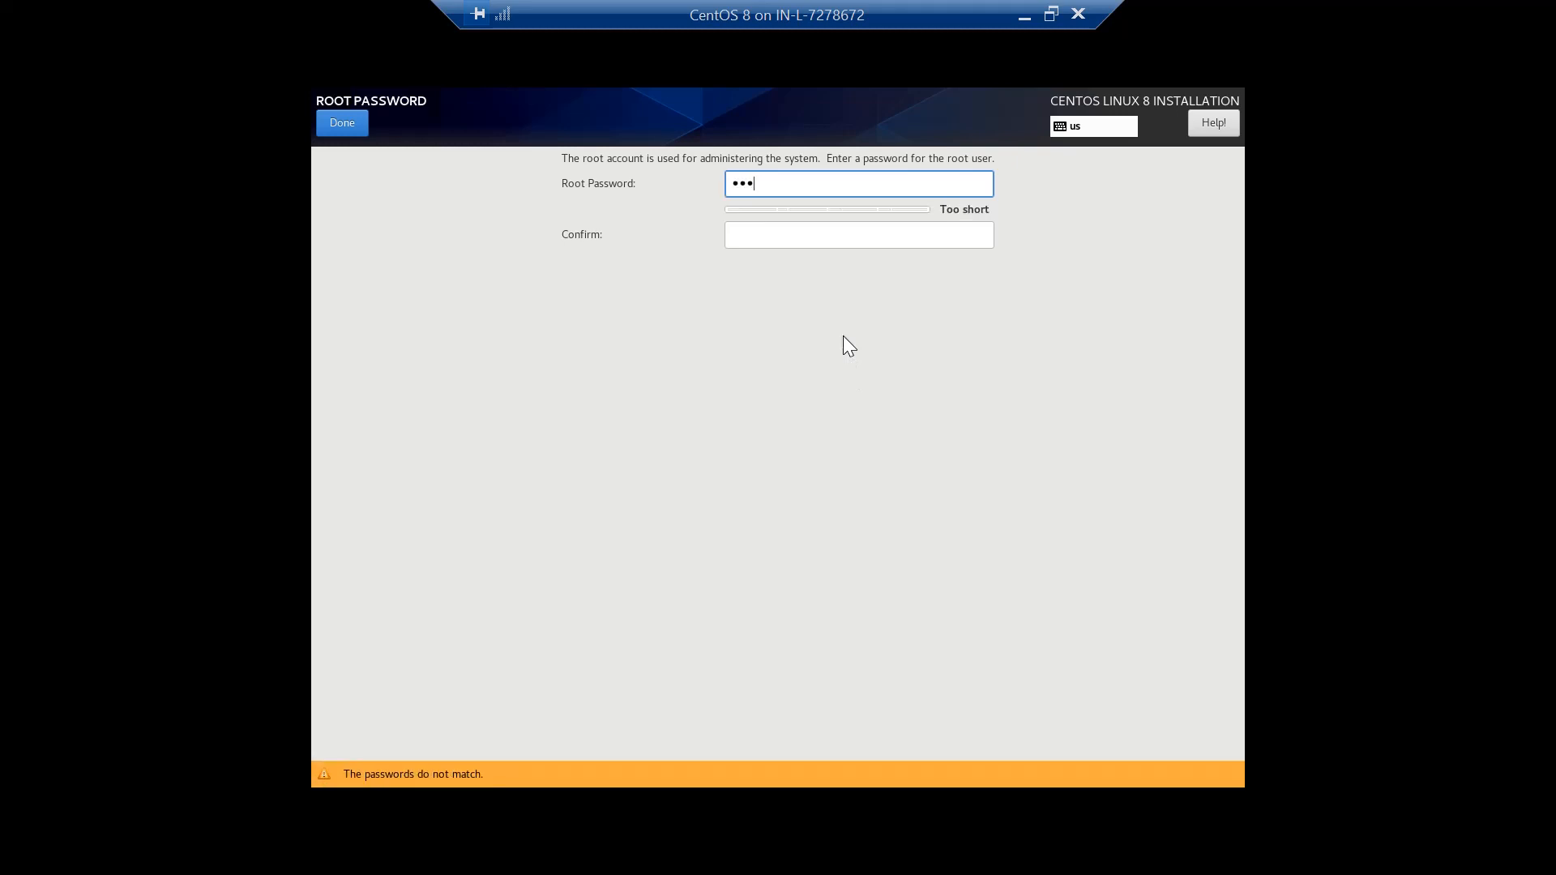
text(•••)
key(Tab)
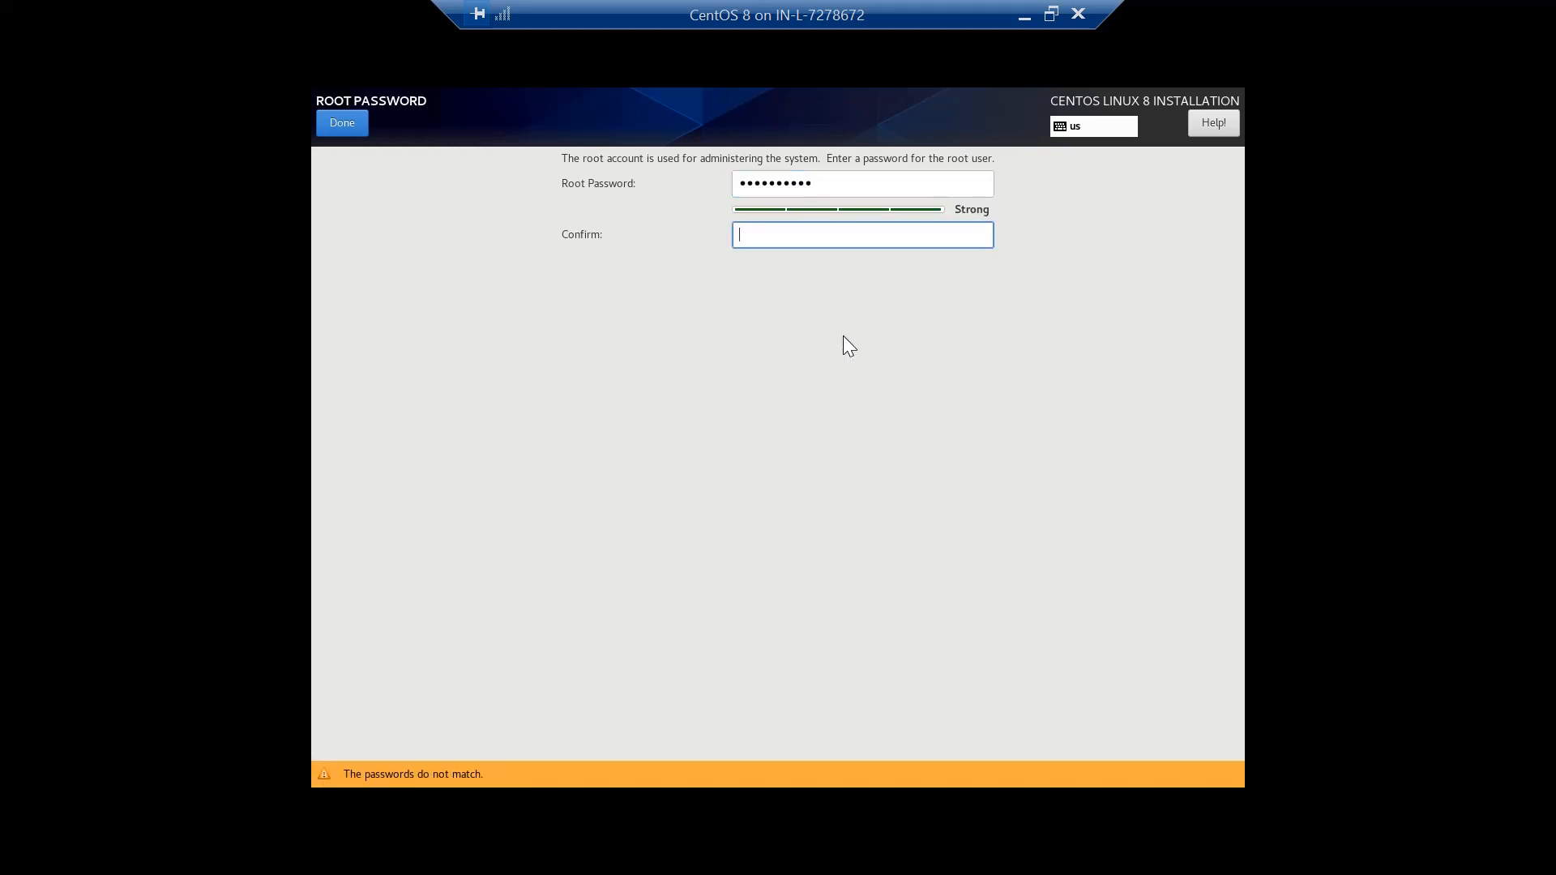
text(••••••••••)
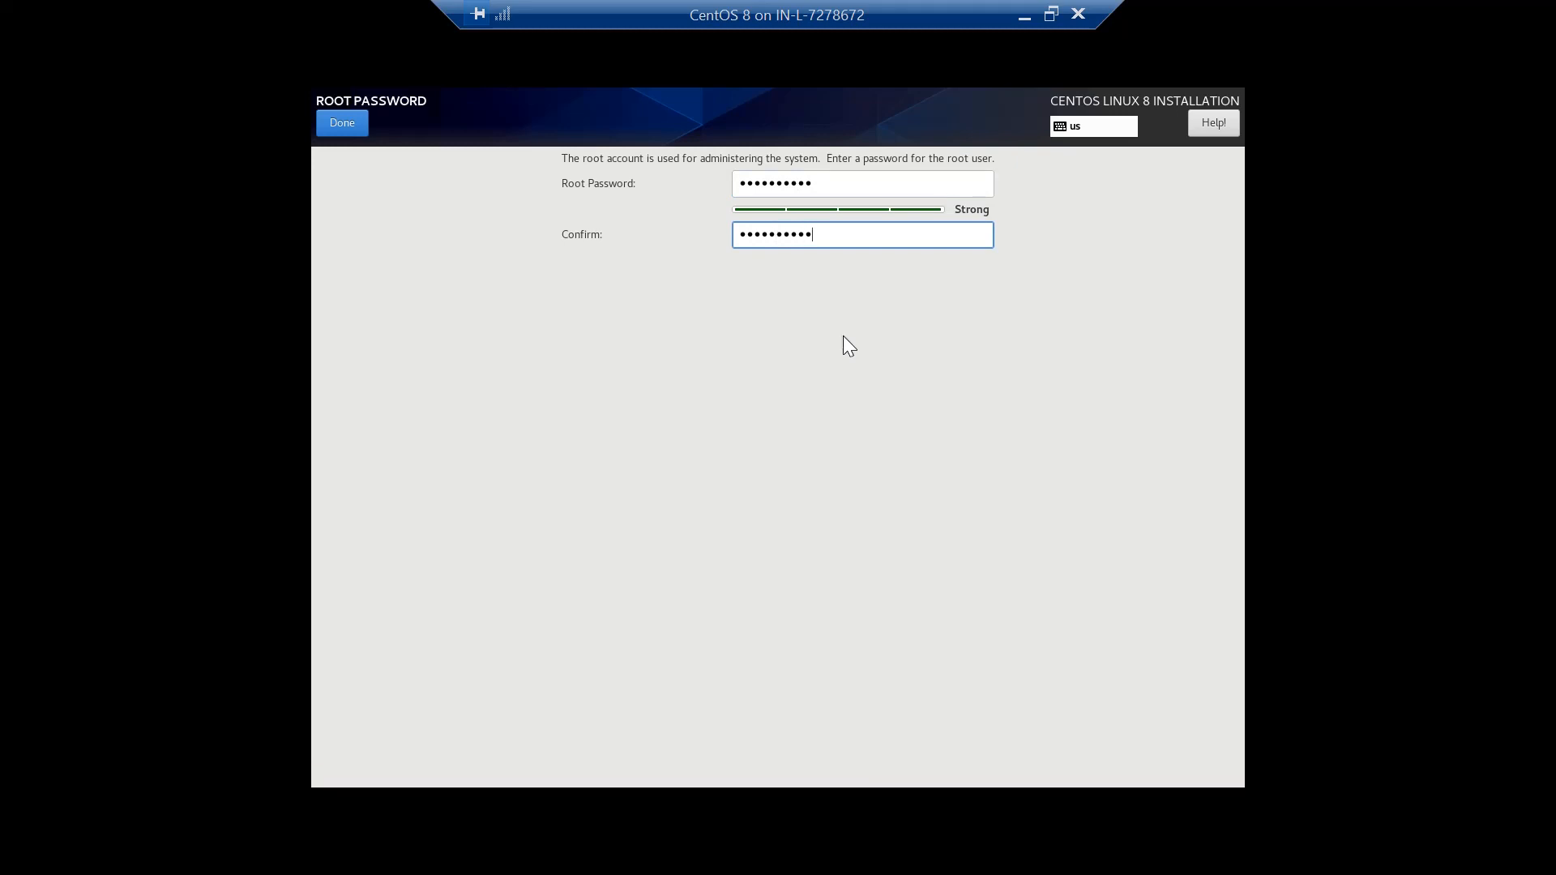
click(341, 123)
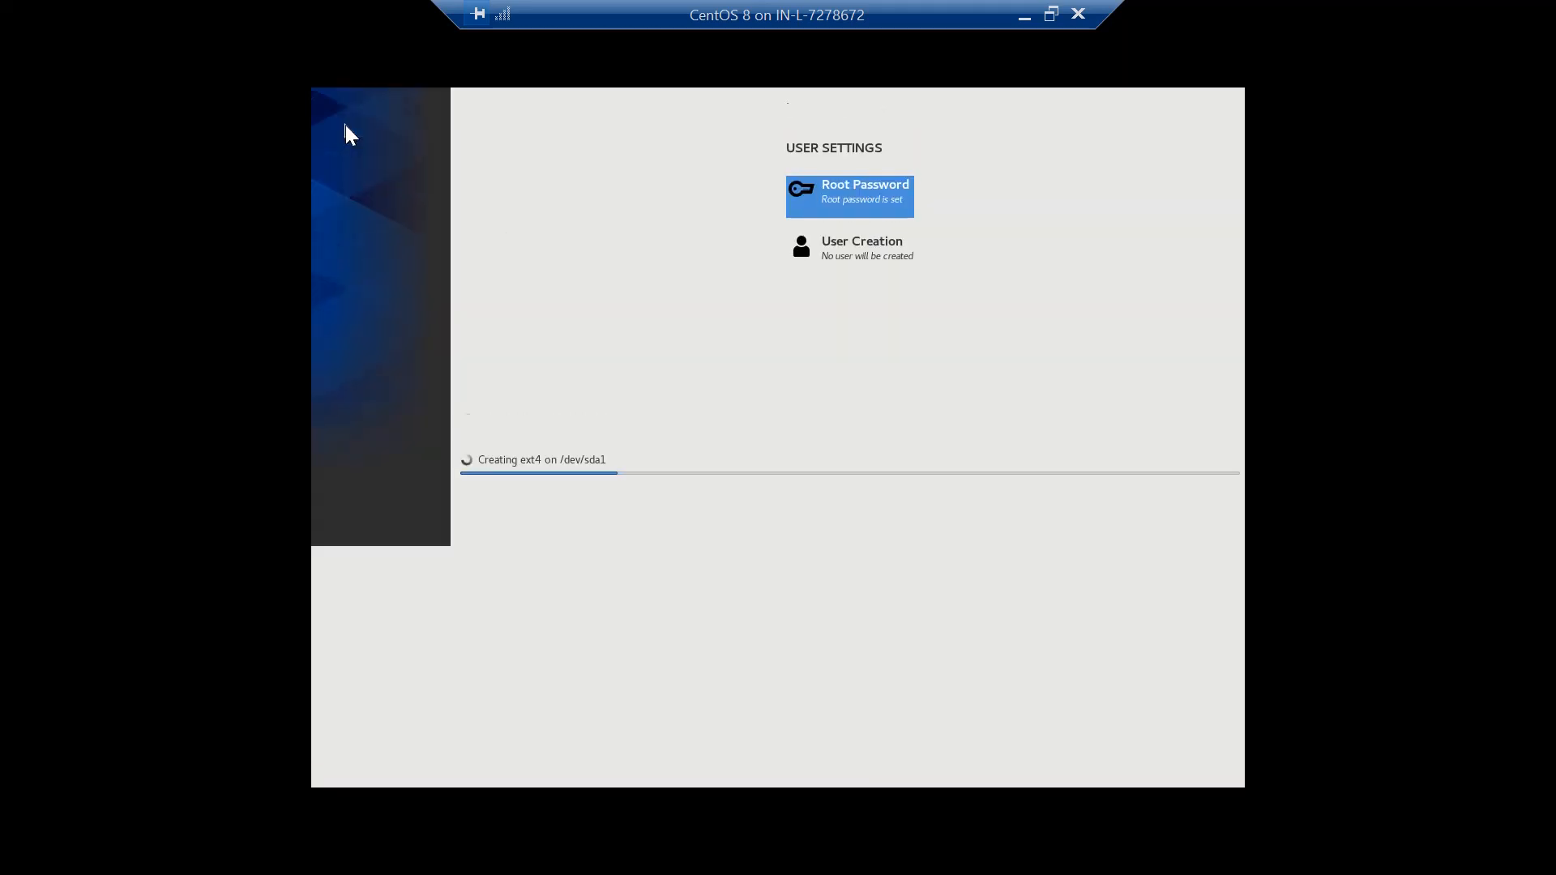
Start creating a user account by entering the user's full name, the account password and its confirmation.
click(883, 455)
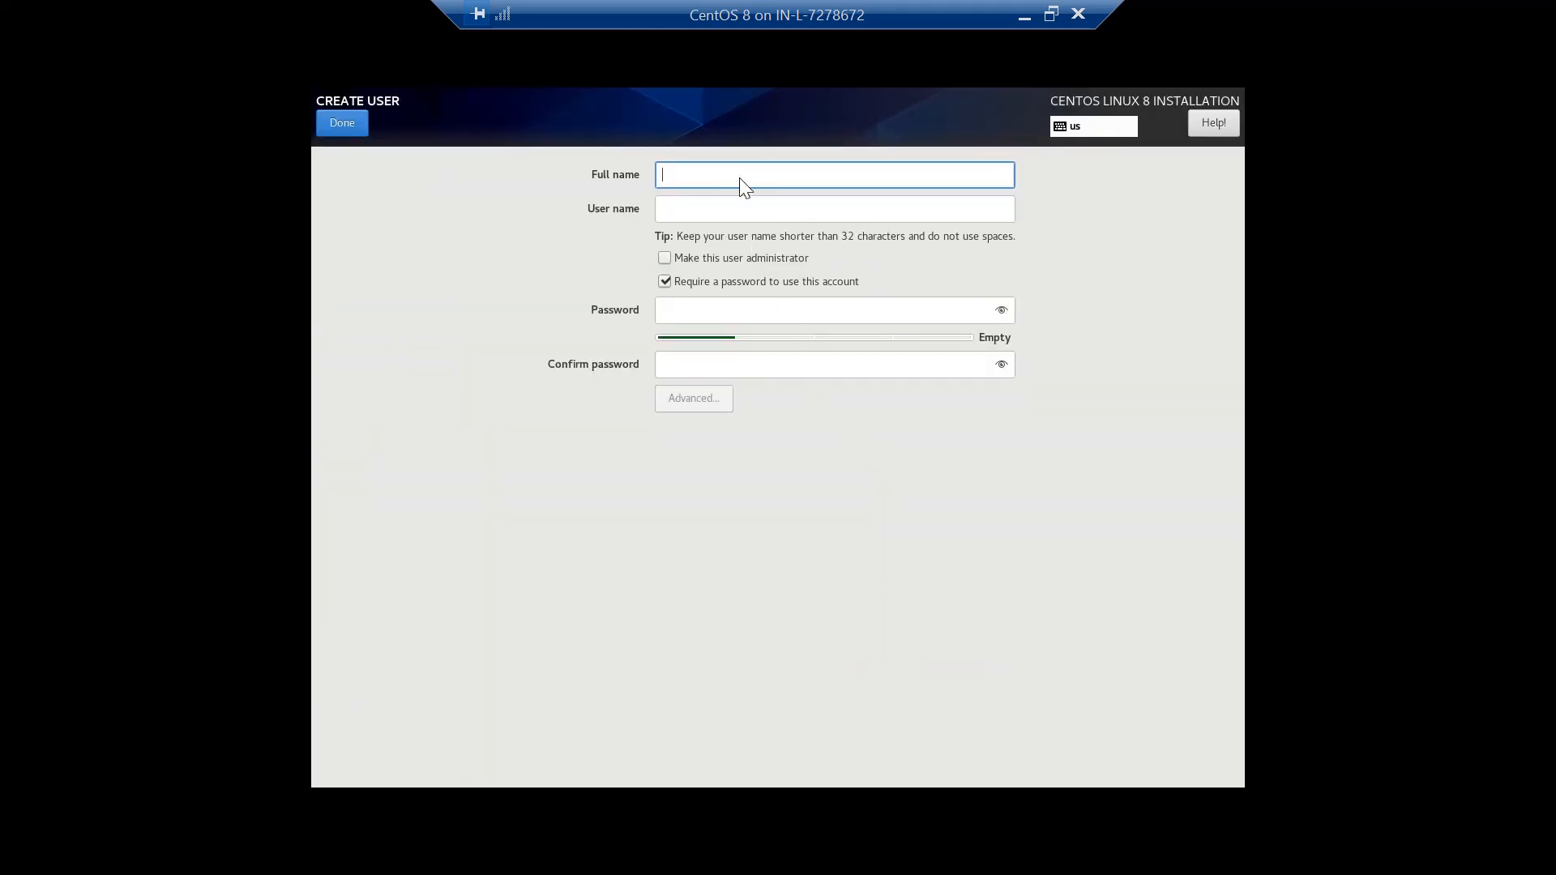
text(Stark)
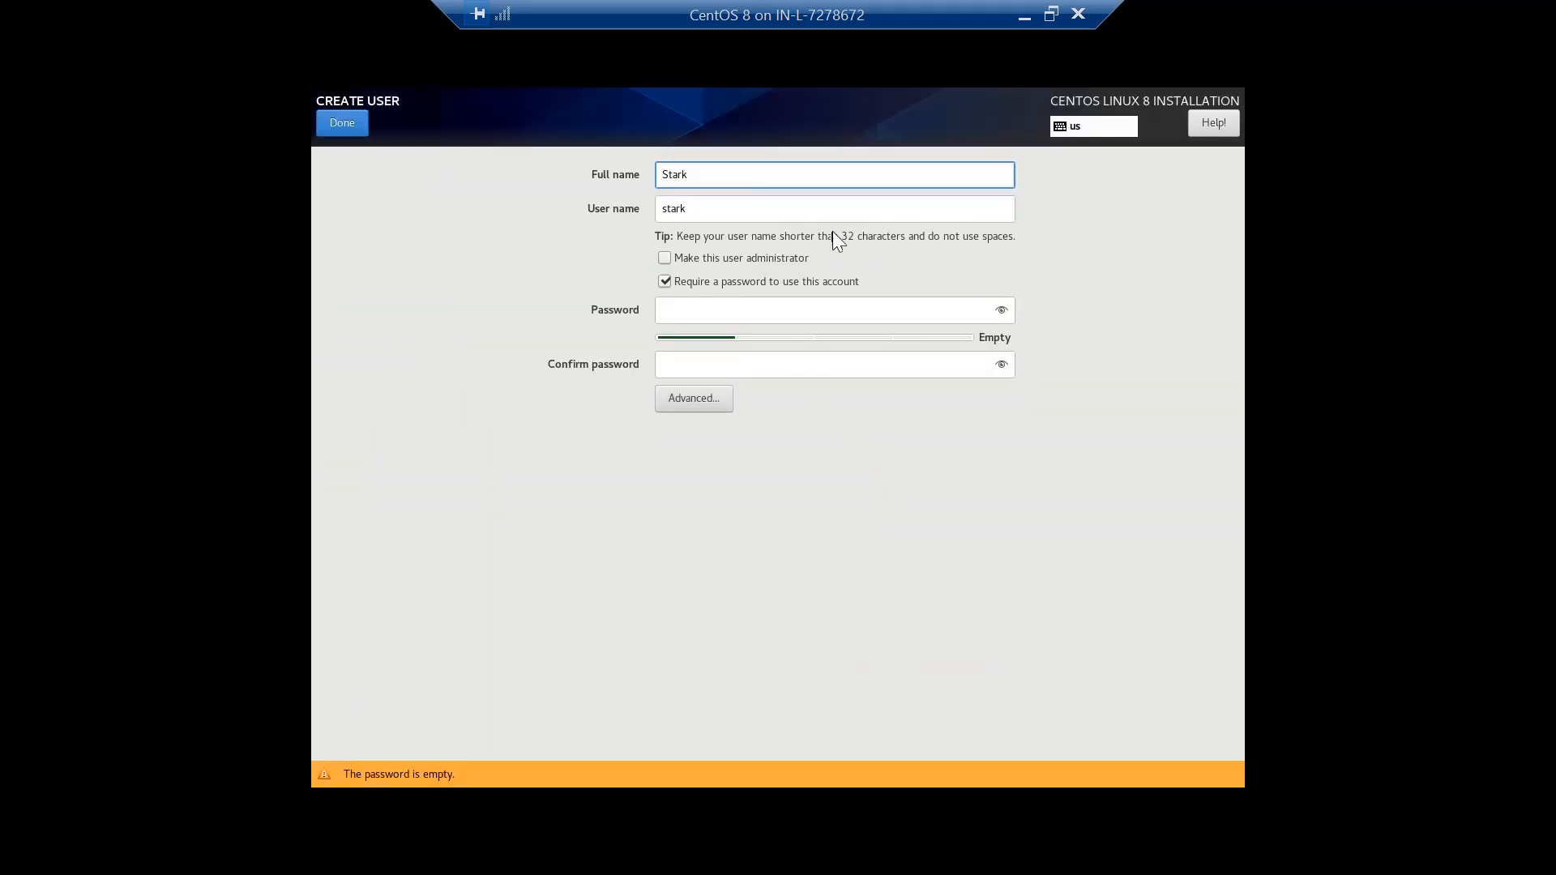
click(780, 311)
text(*****)
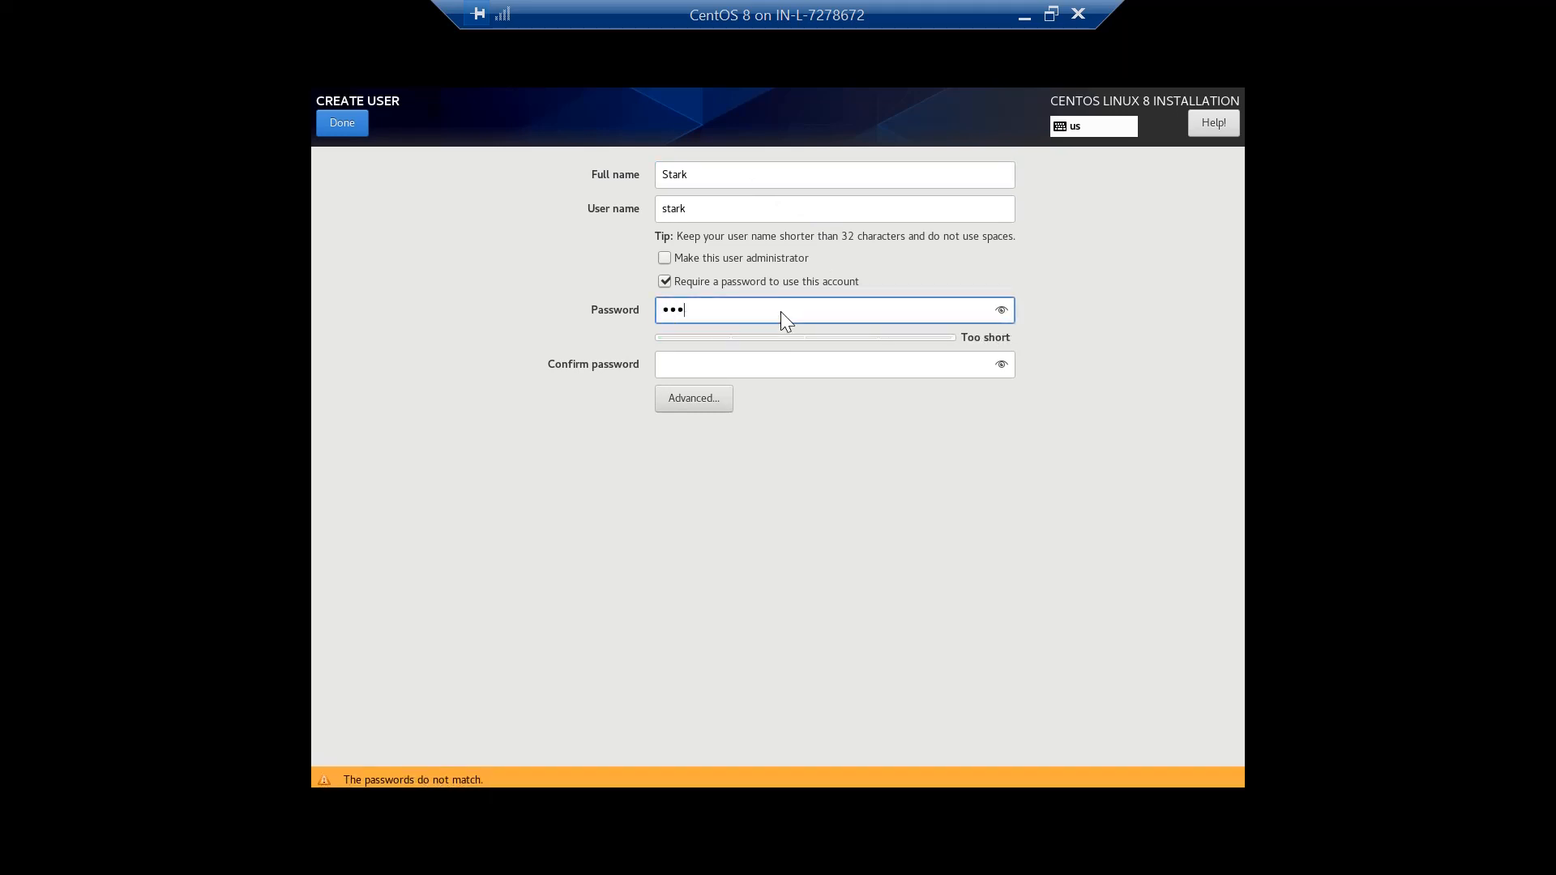
text(*****)
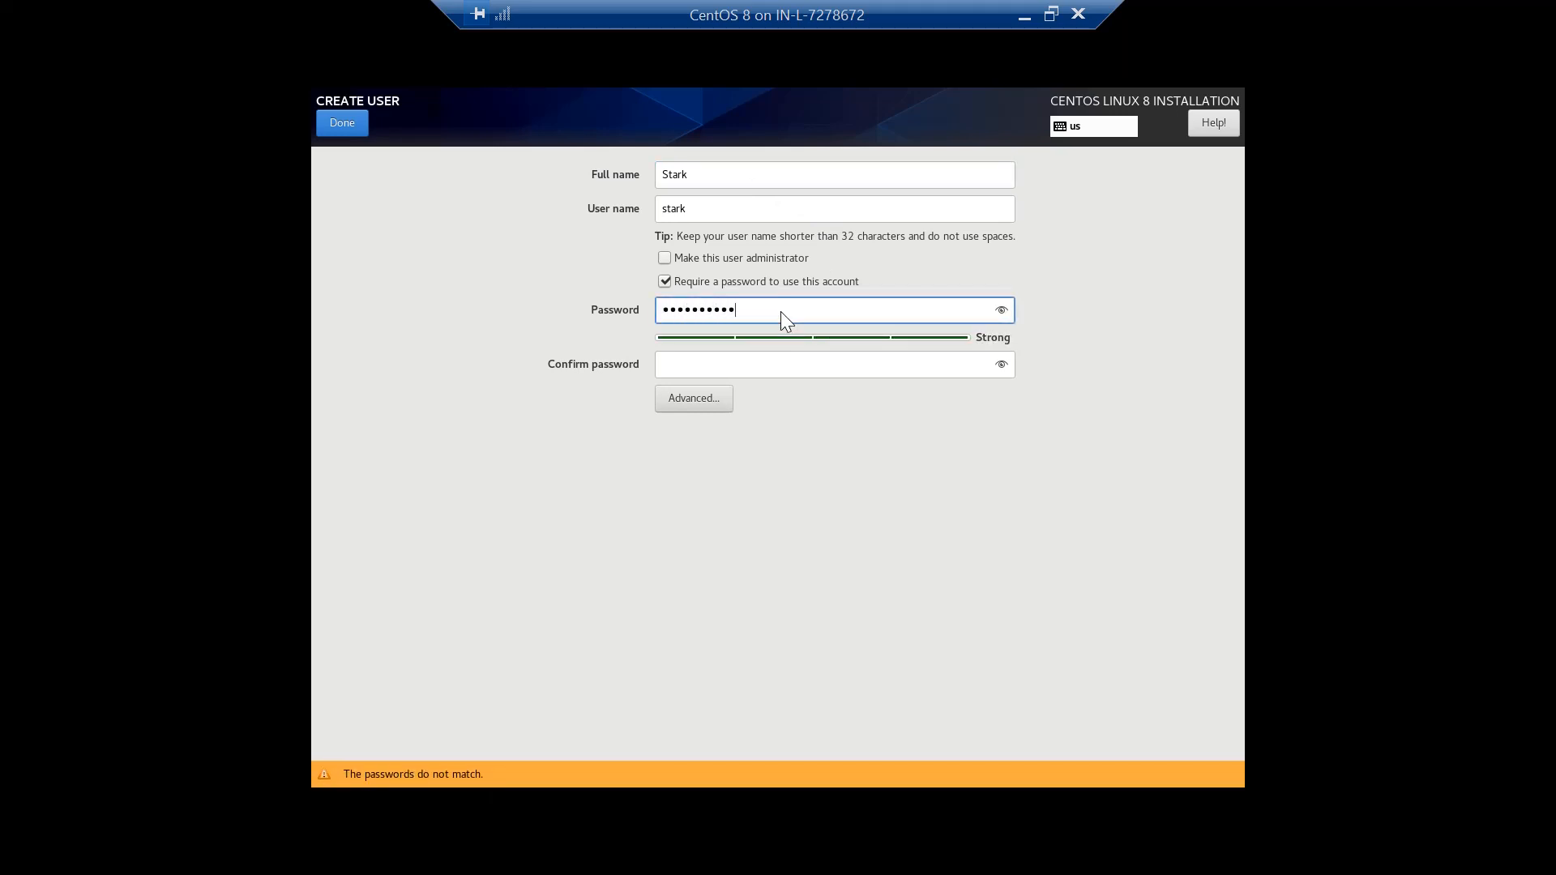
key(Tab)
text(*******)
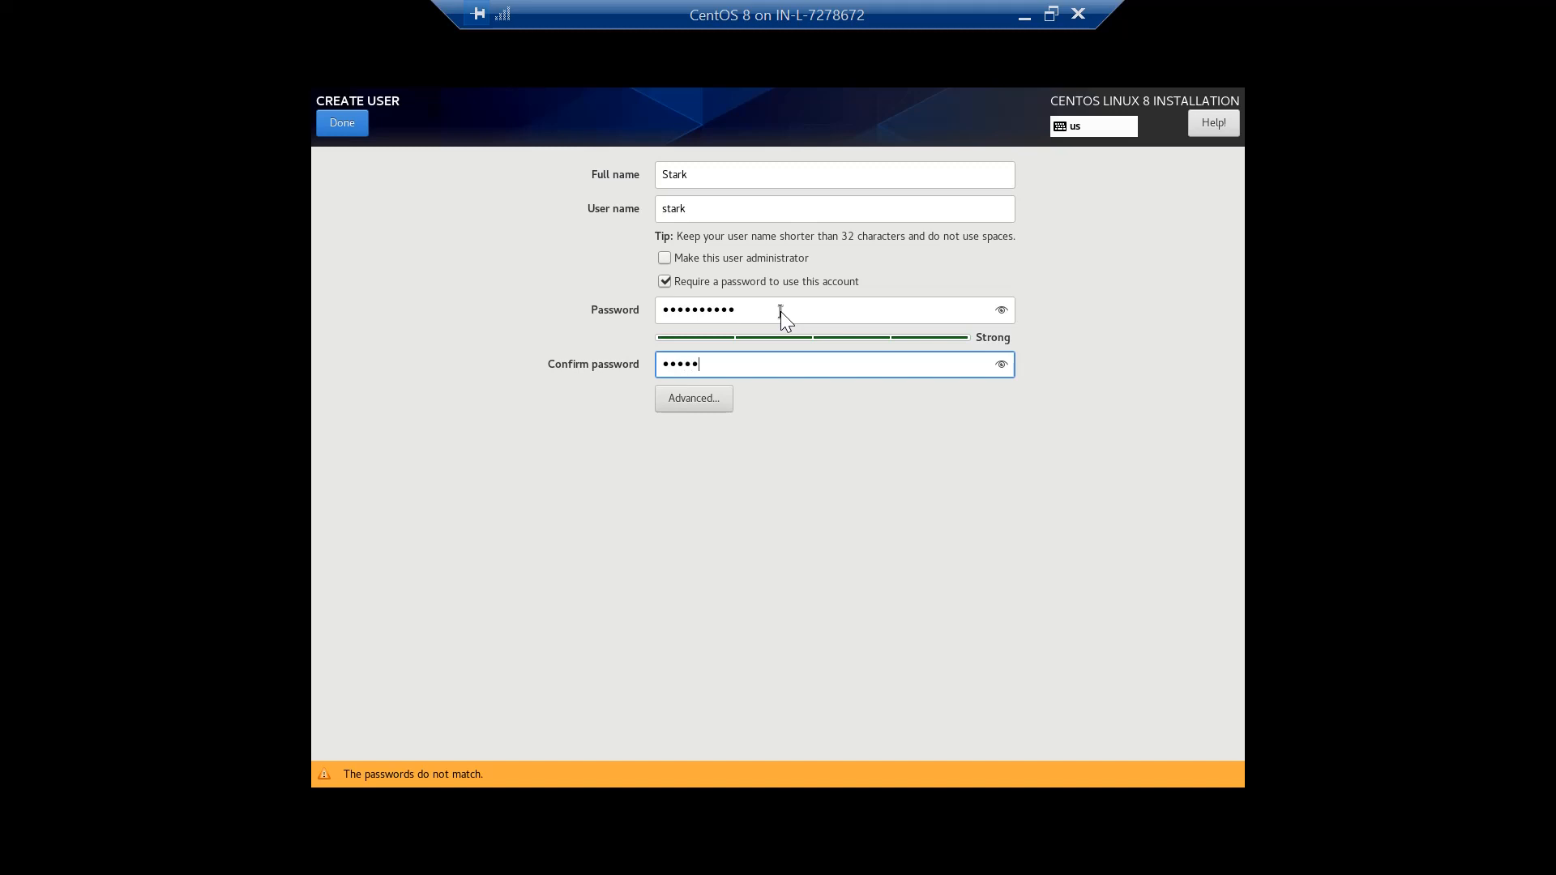
text(***)
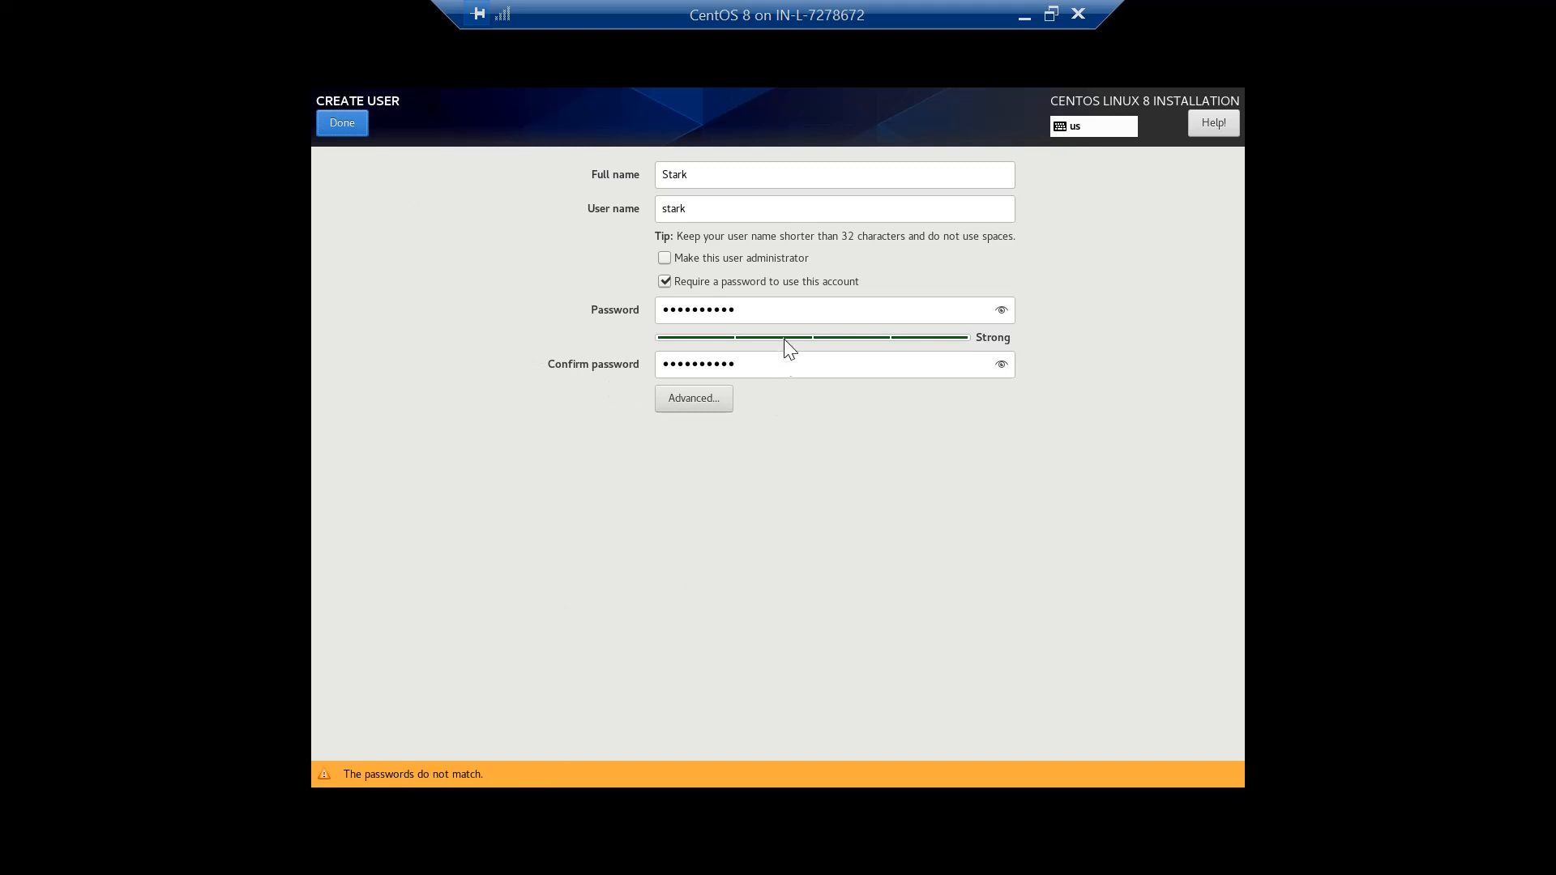
Re-enter the new user's account password and its confirmation so that they match, and save the user.
drag(780, 306, 597, 311)
key(BackSpace)
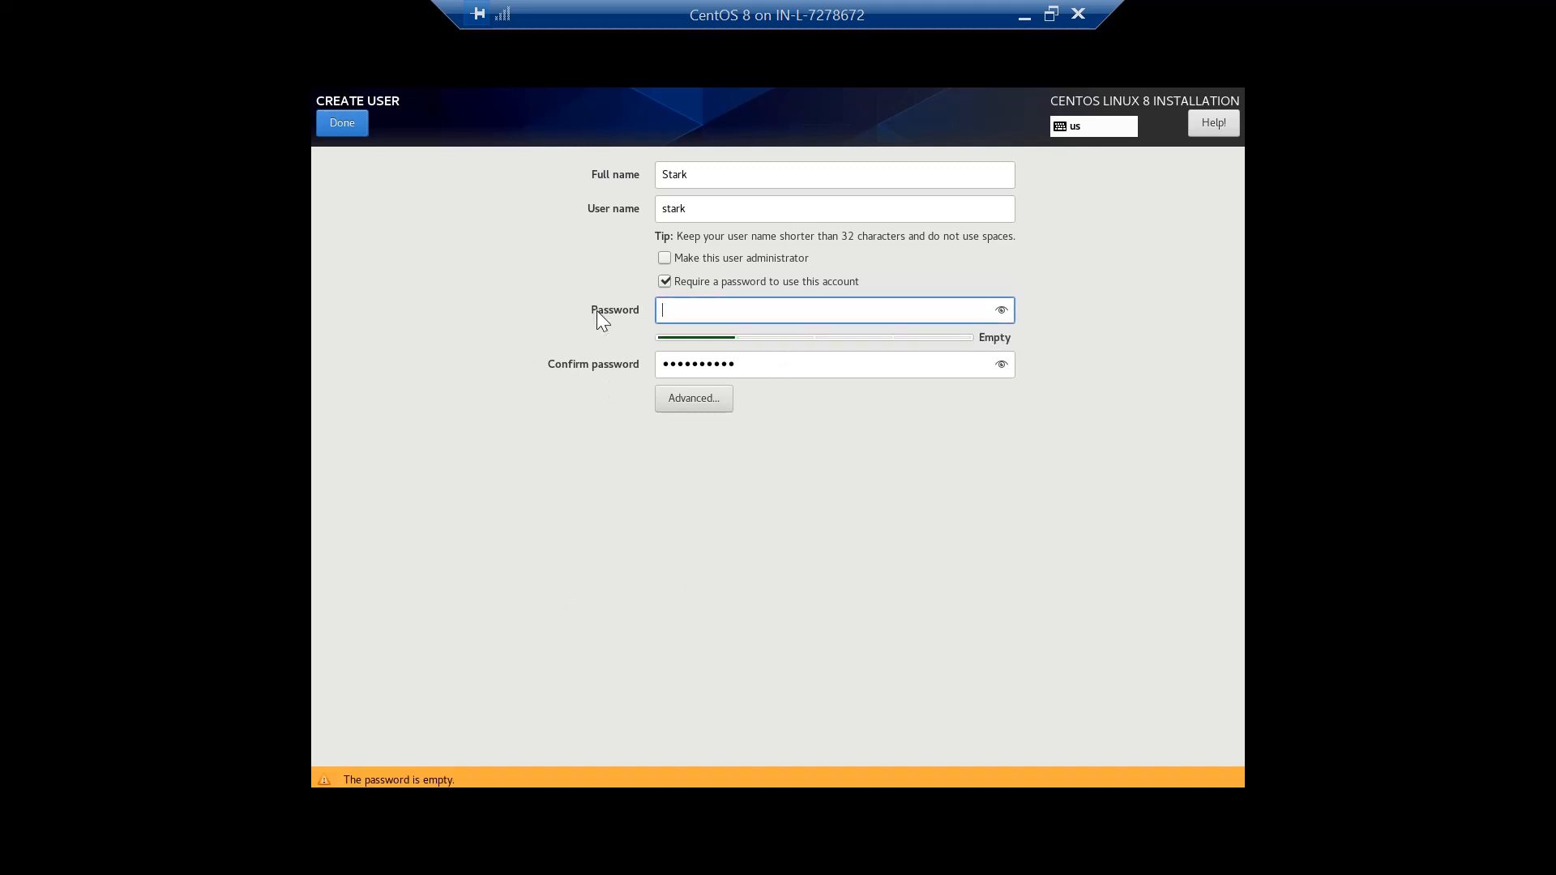
text(••••••••••)
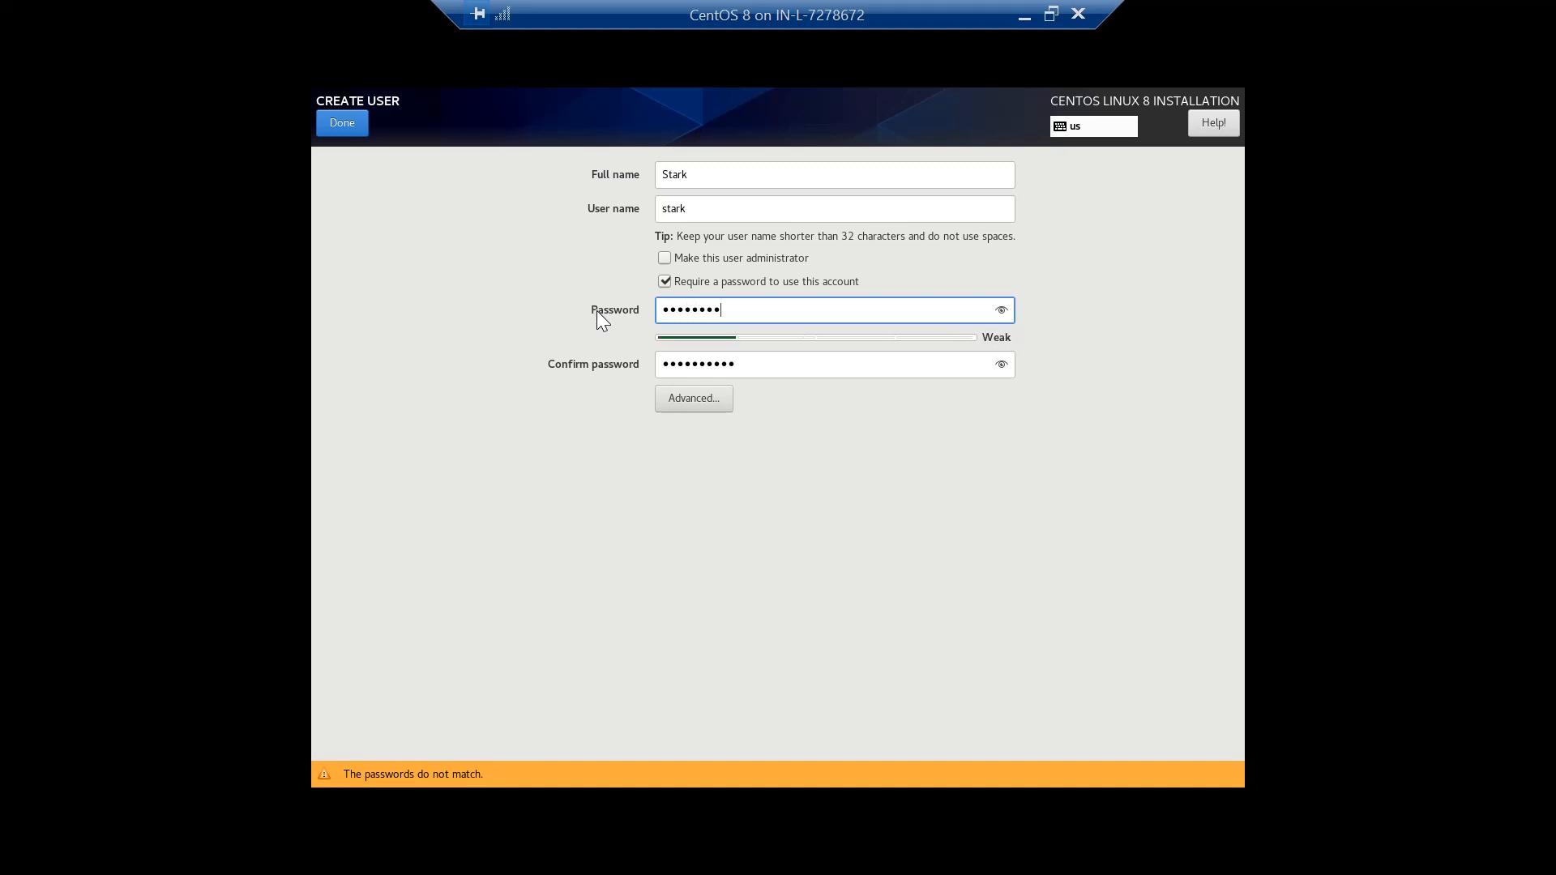
key(Tab)
text(•••)
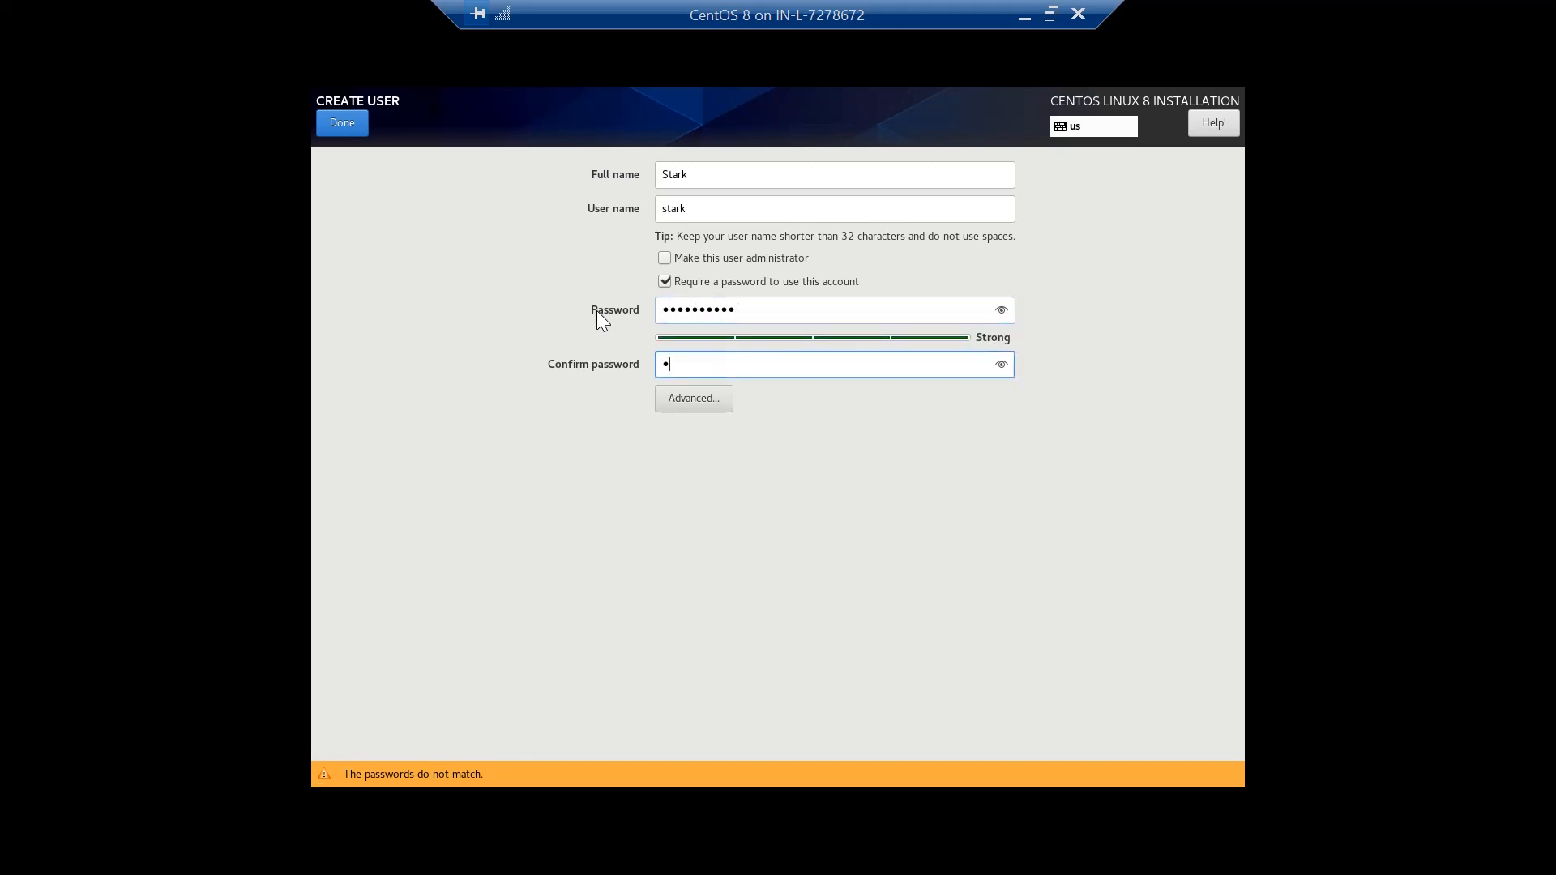
text(•••••••)
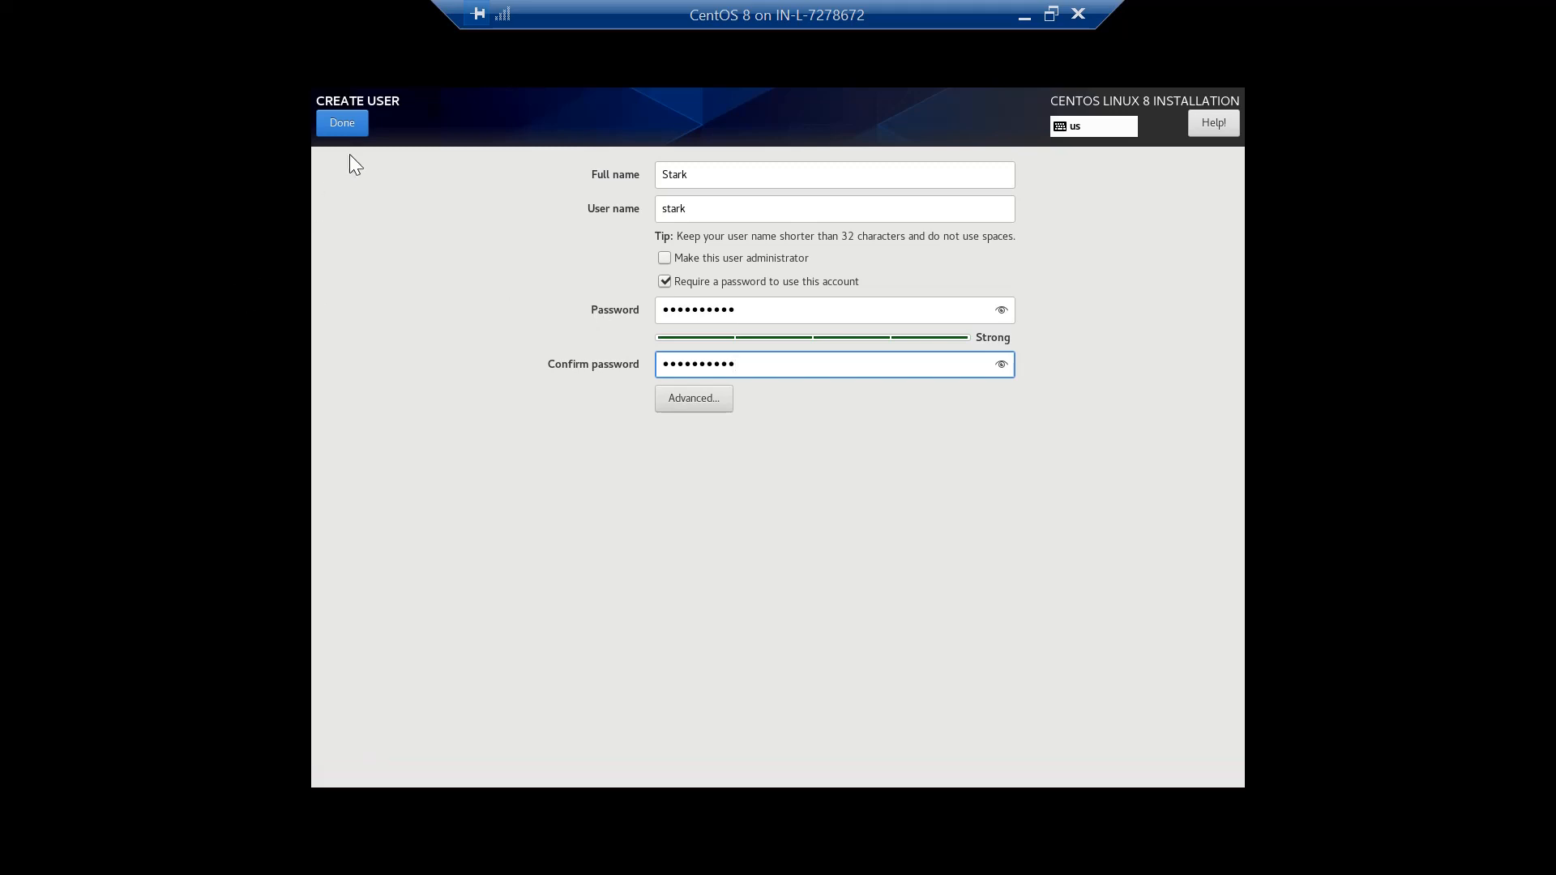
click(351, 121)
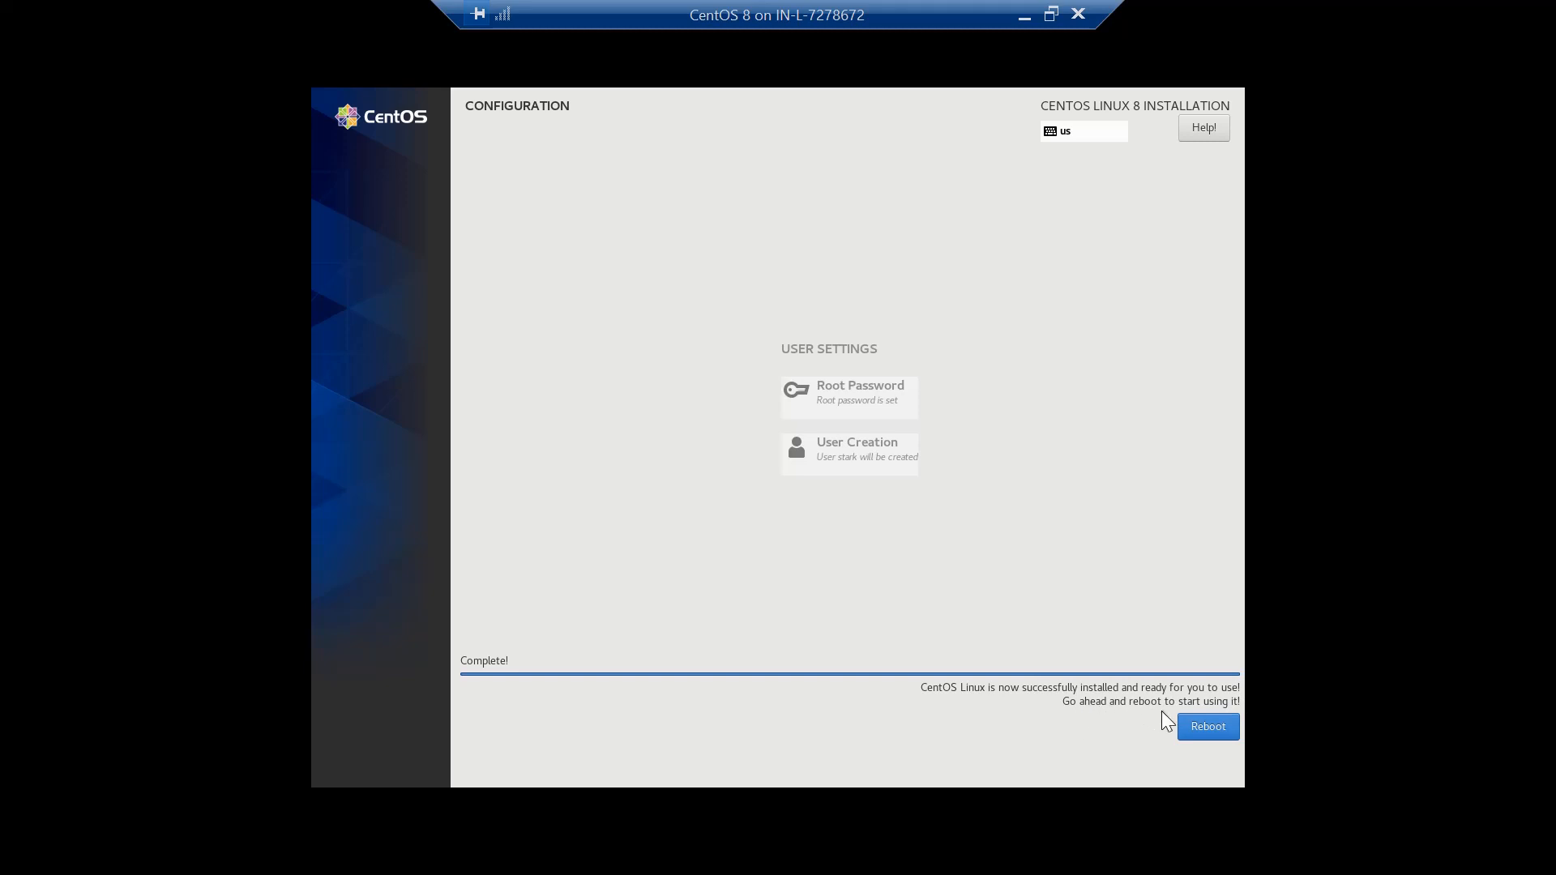
Reboot the virtual machine after the completed installation and take its connection window out of full screen.
click(1208, 728)
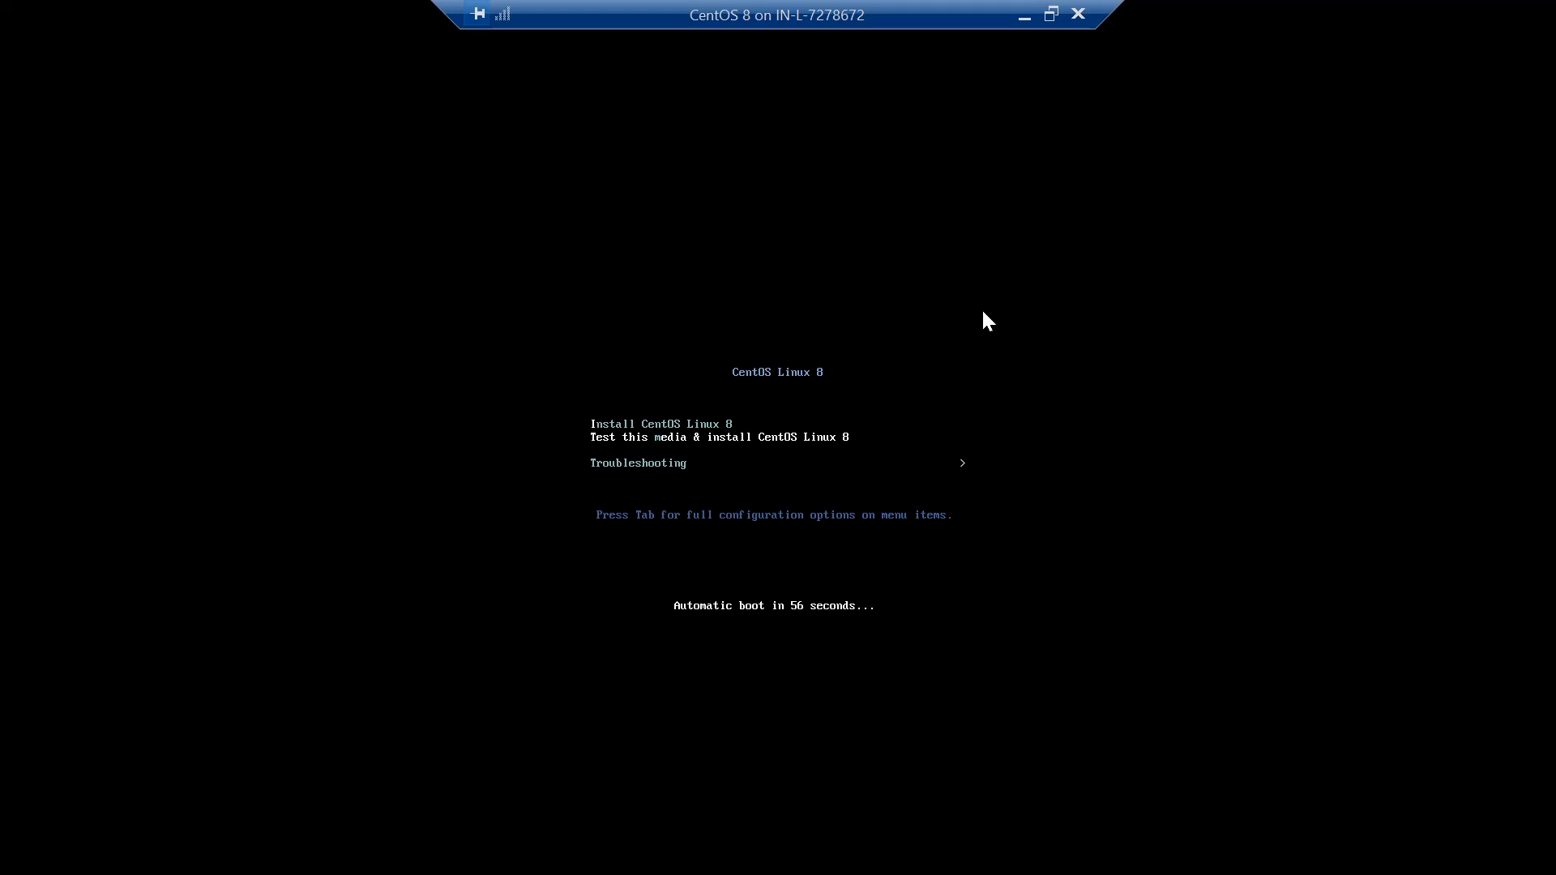
click(1050, 15)
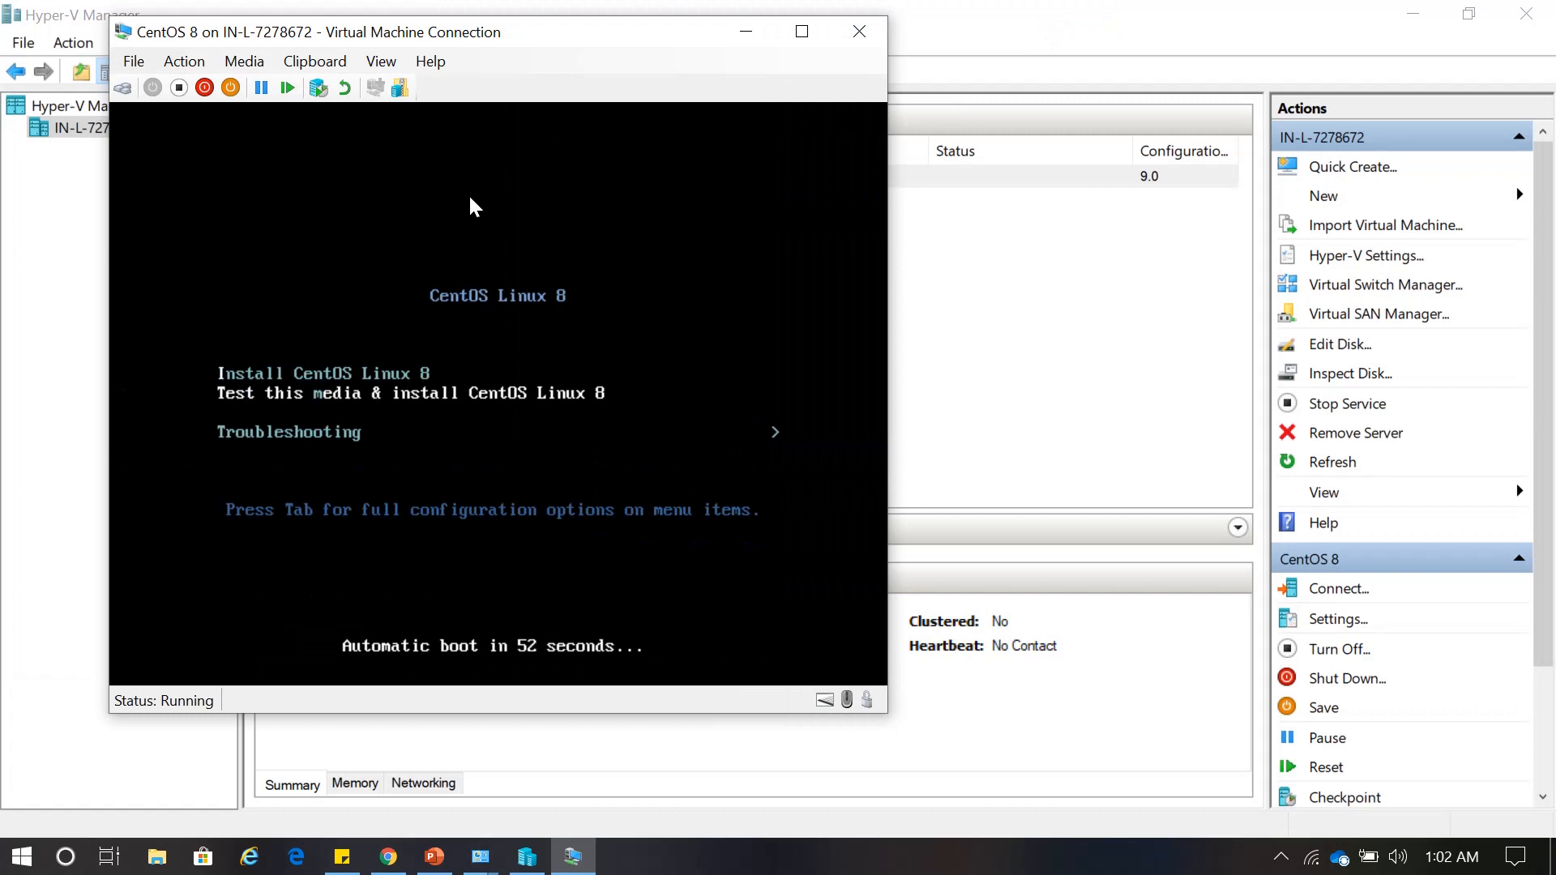
drag(532, 46, 798, 80)
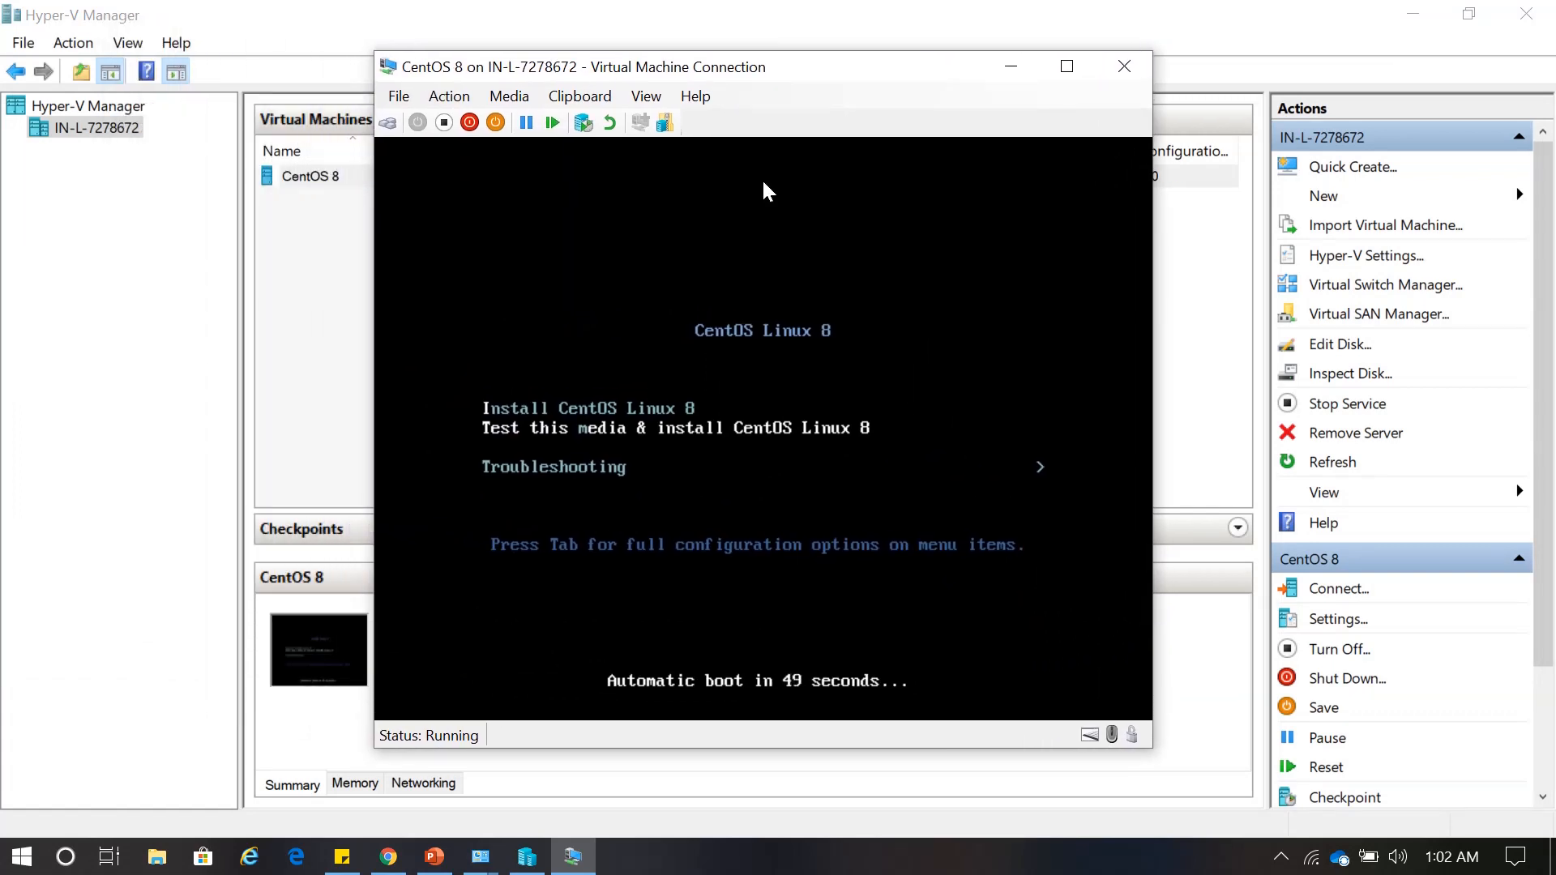
Request a shutdown of the CentOS 8 virtual machine, force it to turn off, and close its connection window.
click(470, 123)
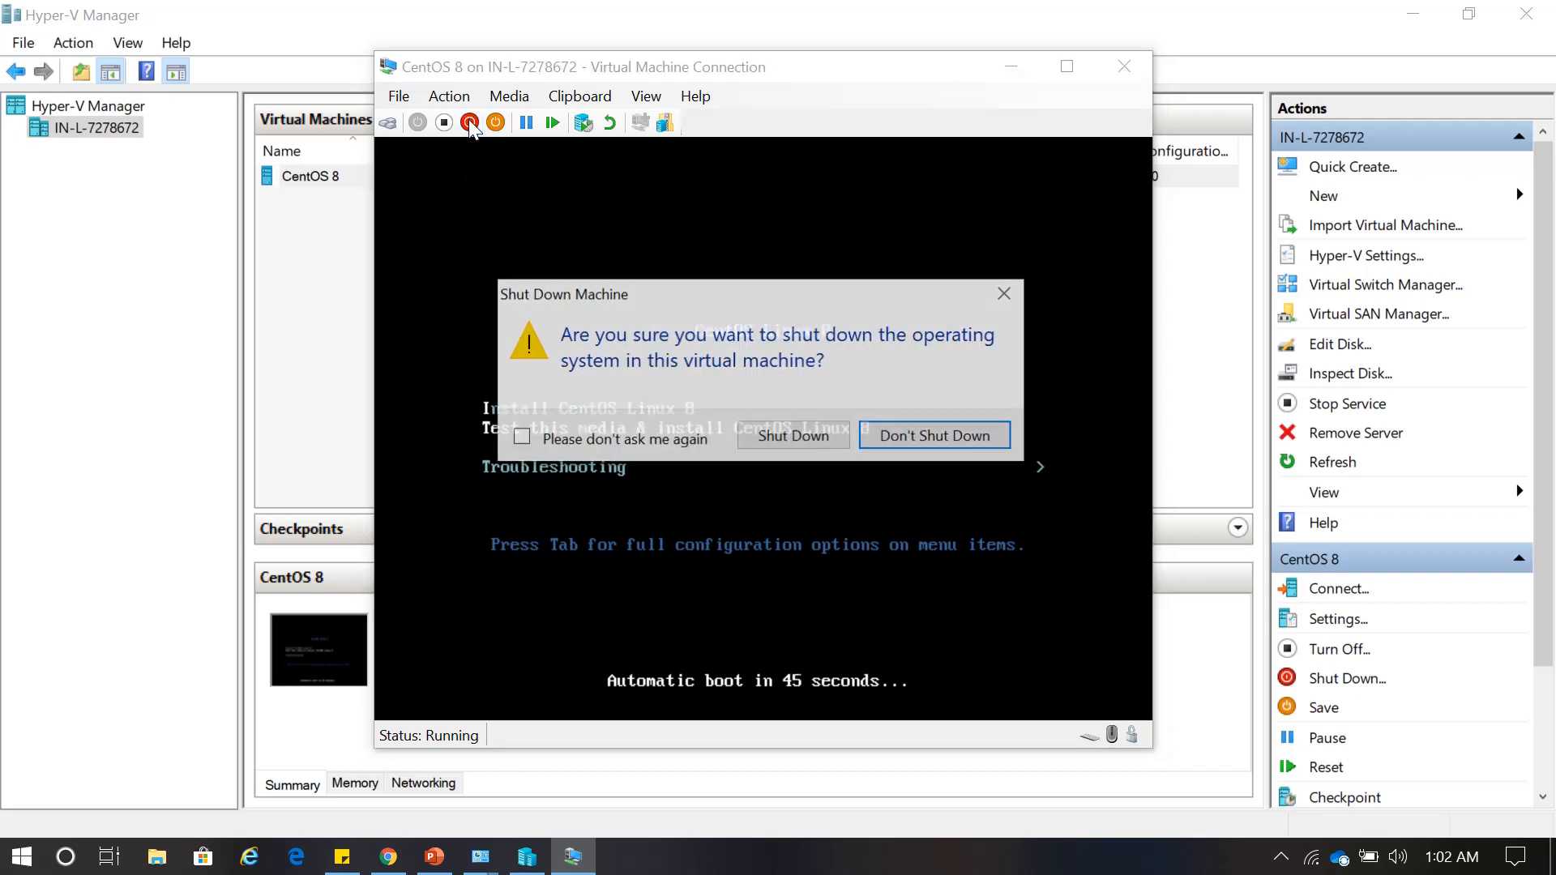
click(794, 441)
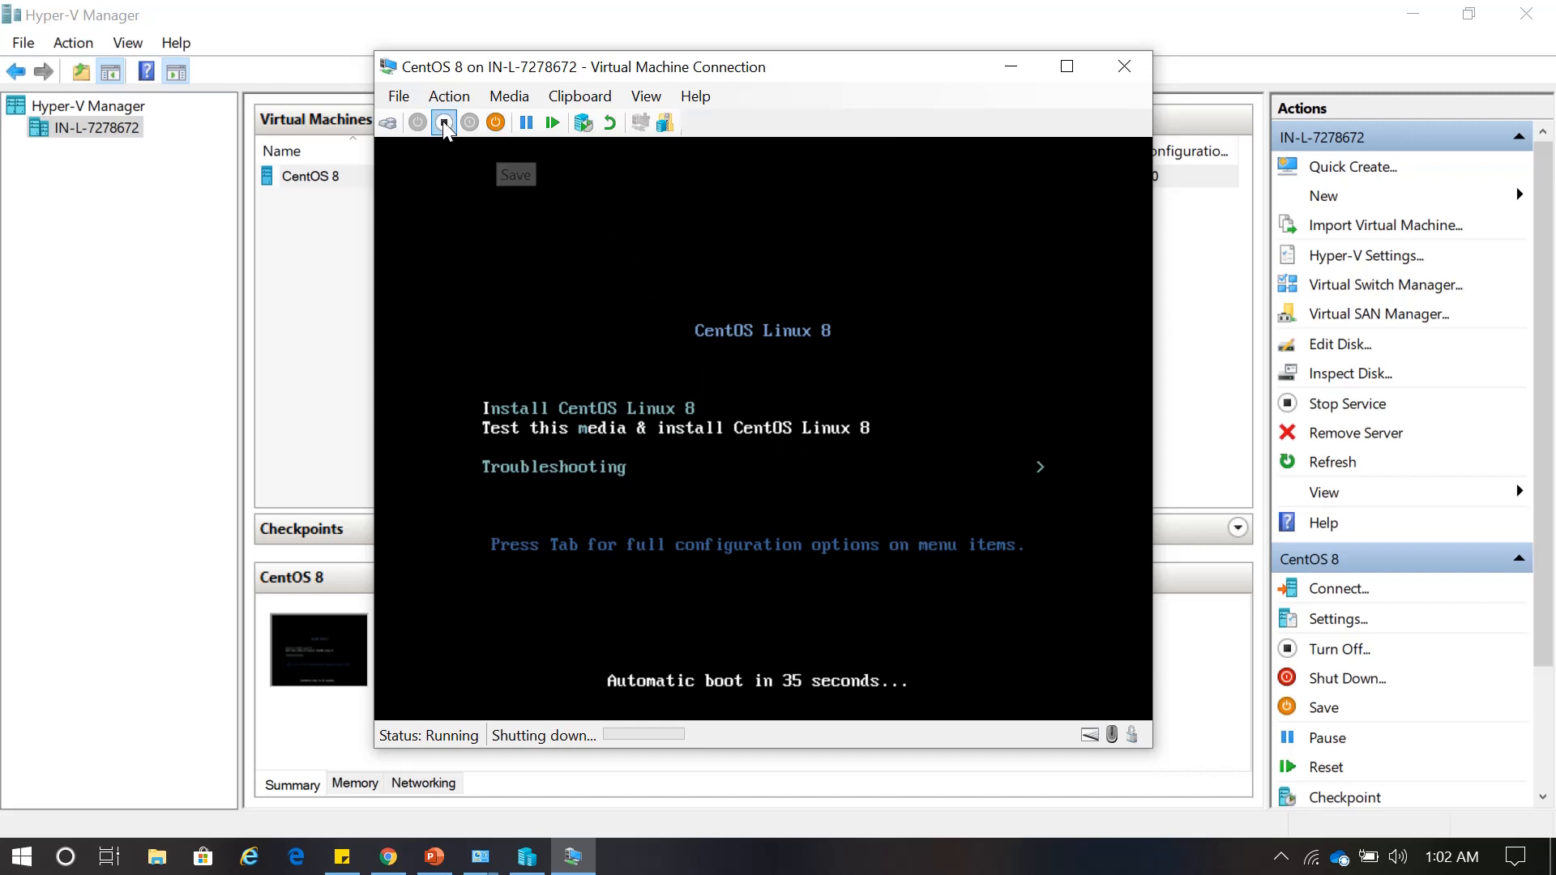
click(446, 97)
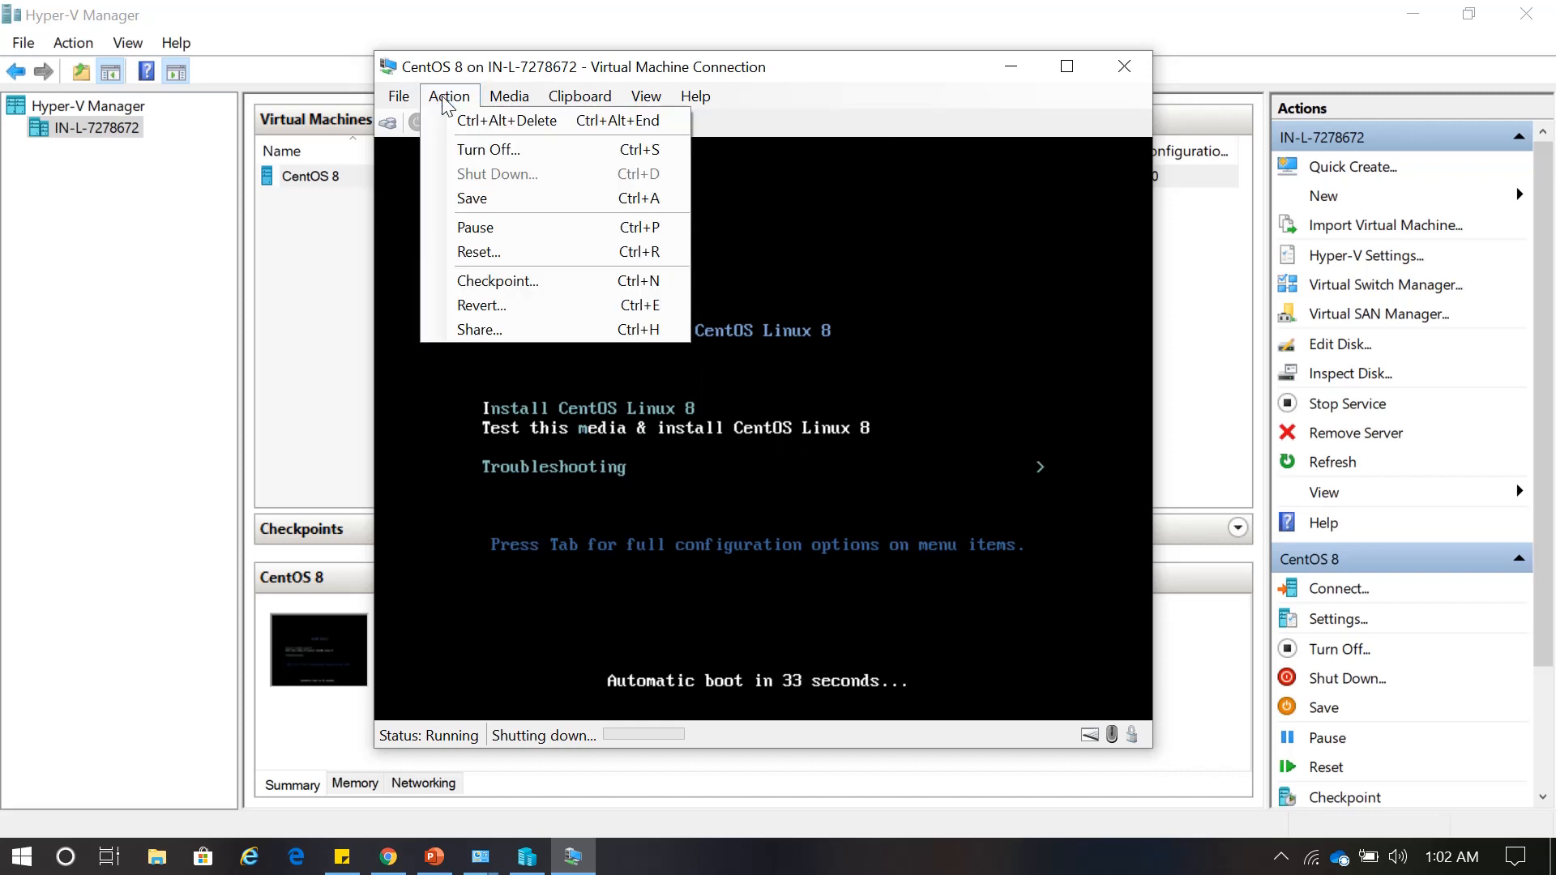
click(481, 151)
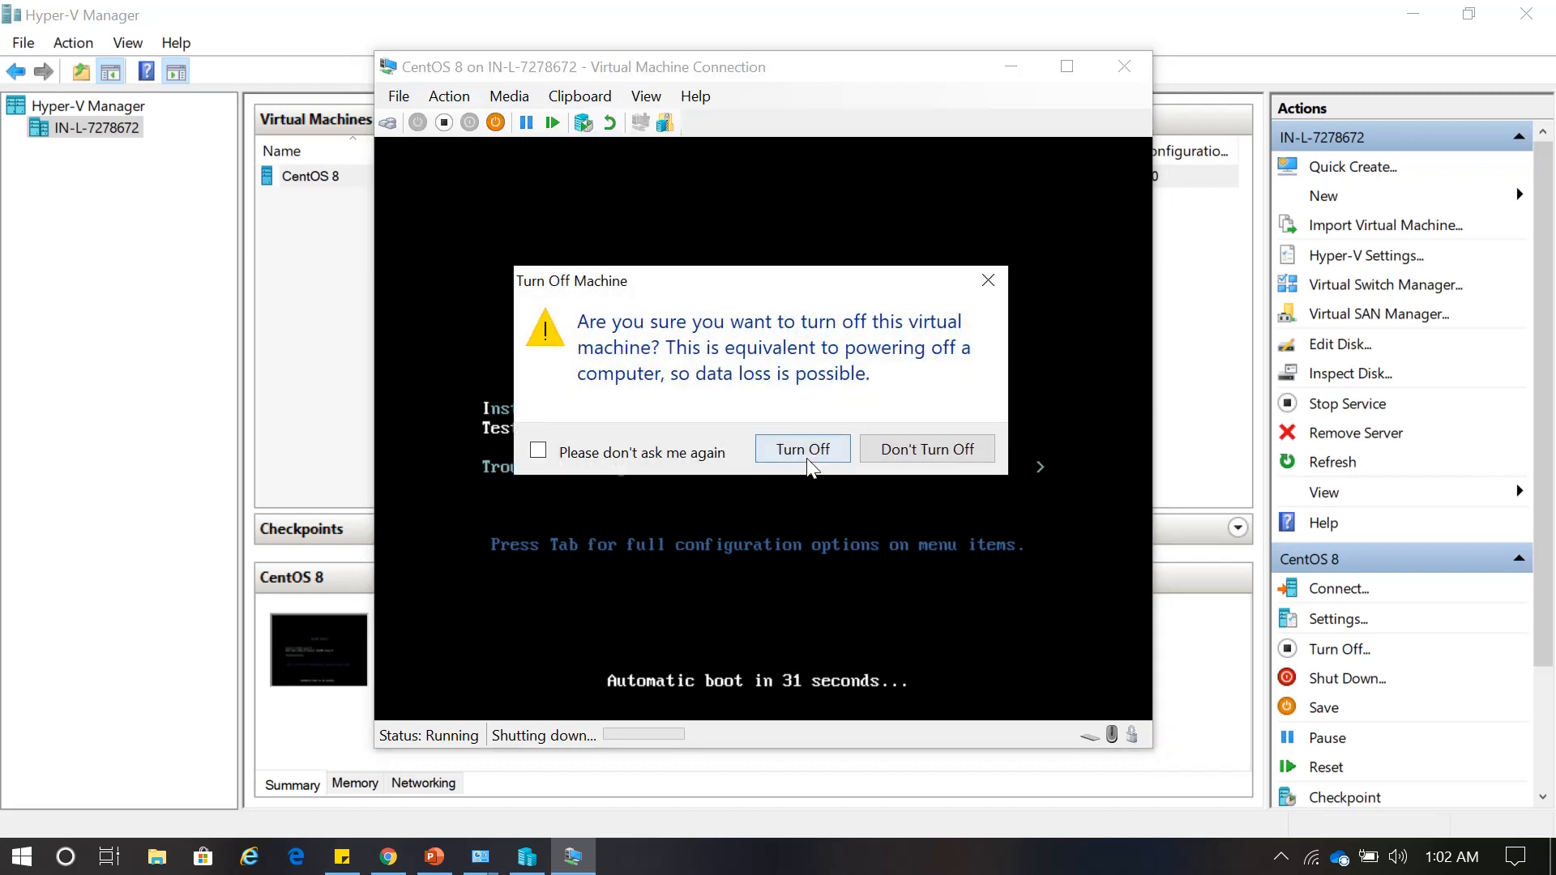
click(802, 451)
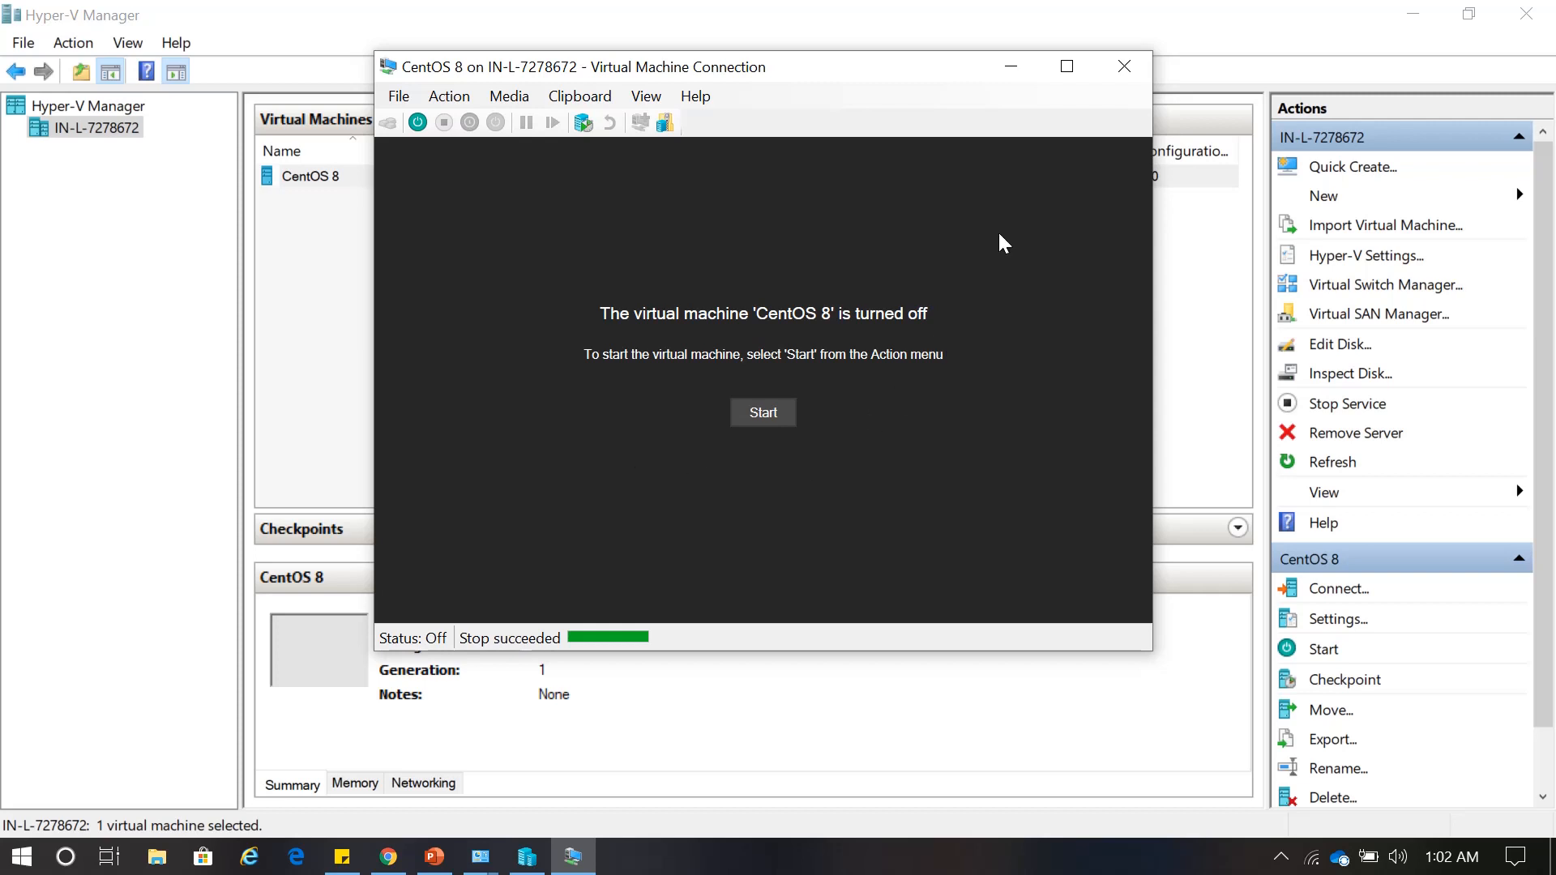
click(1124, 66)
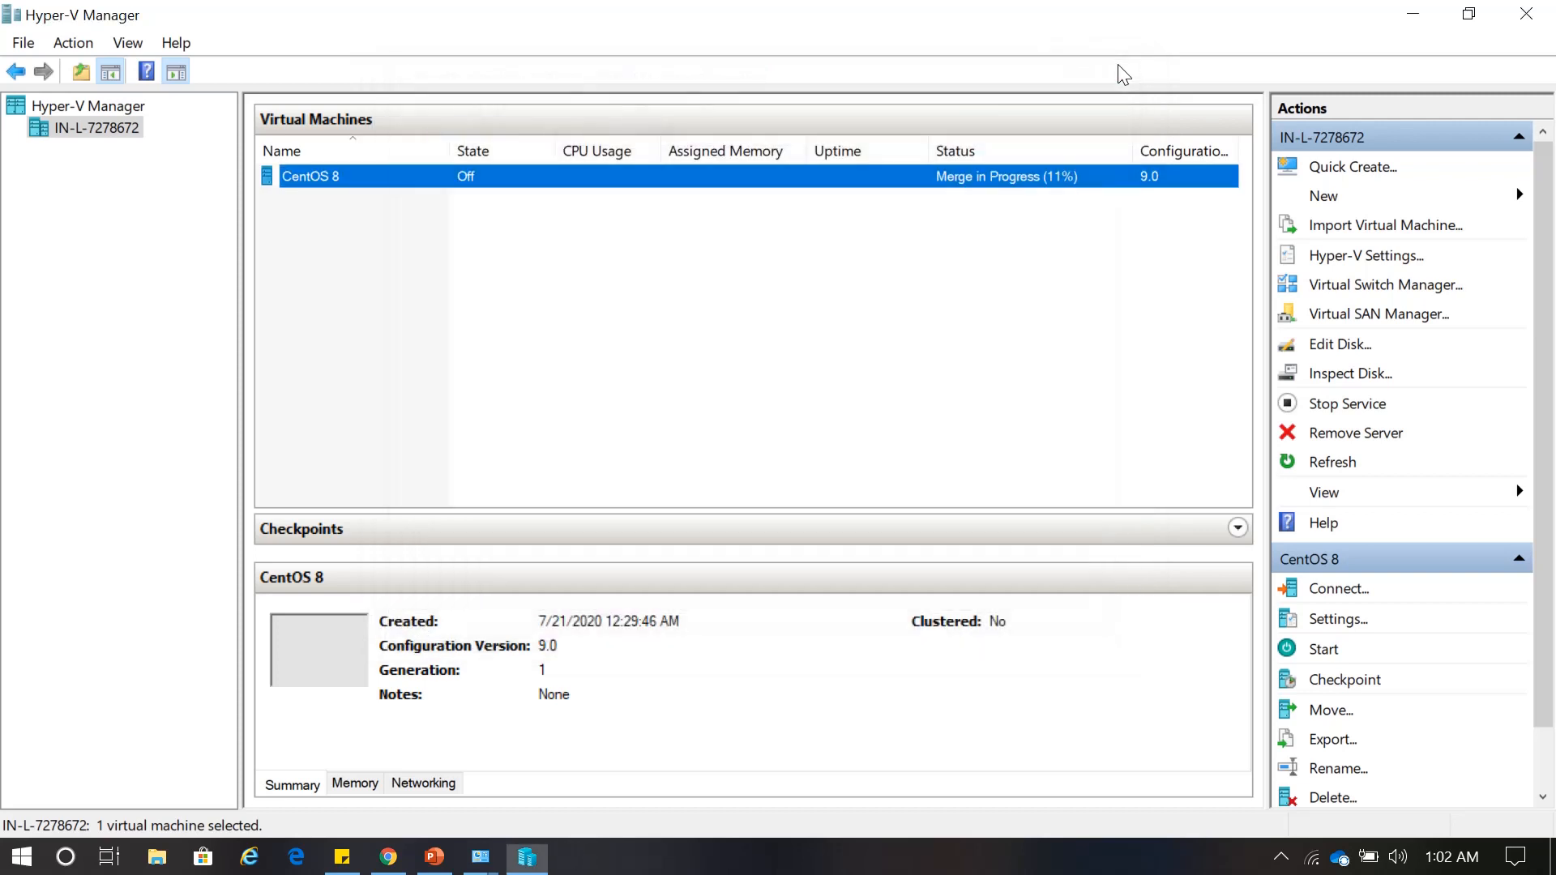
Move IDE above CD in the BIOS startup order of the CentOS 8 virtual machine and save the settings.
right_click(441, 187)
click(503, 230)
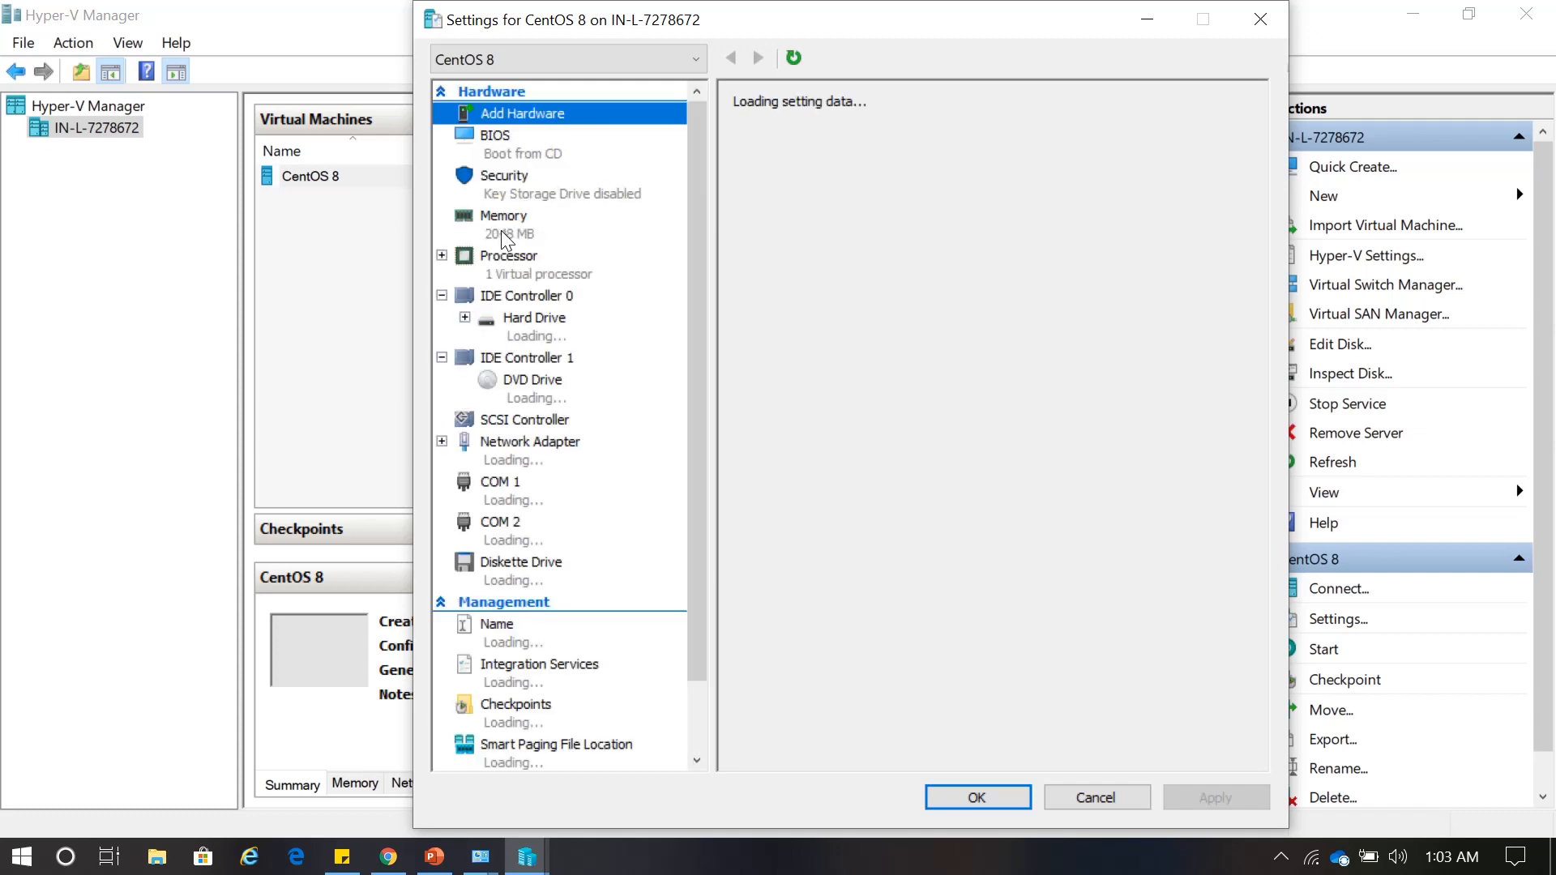
click(539, 156)
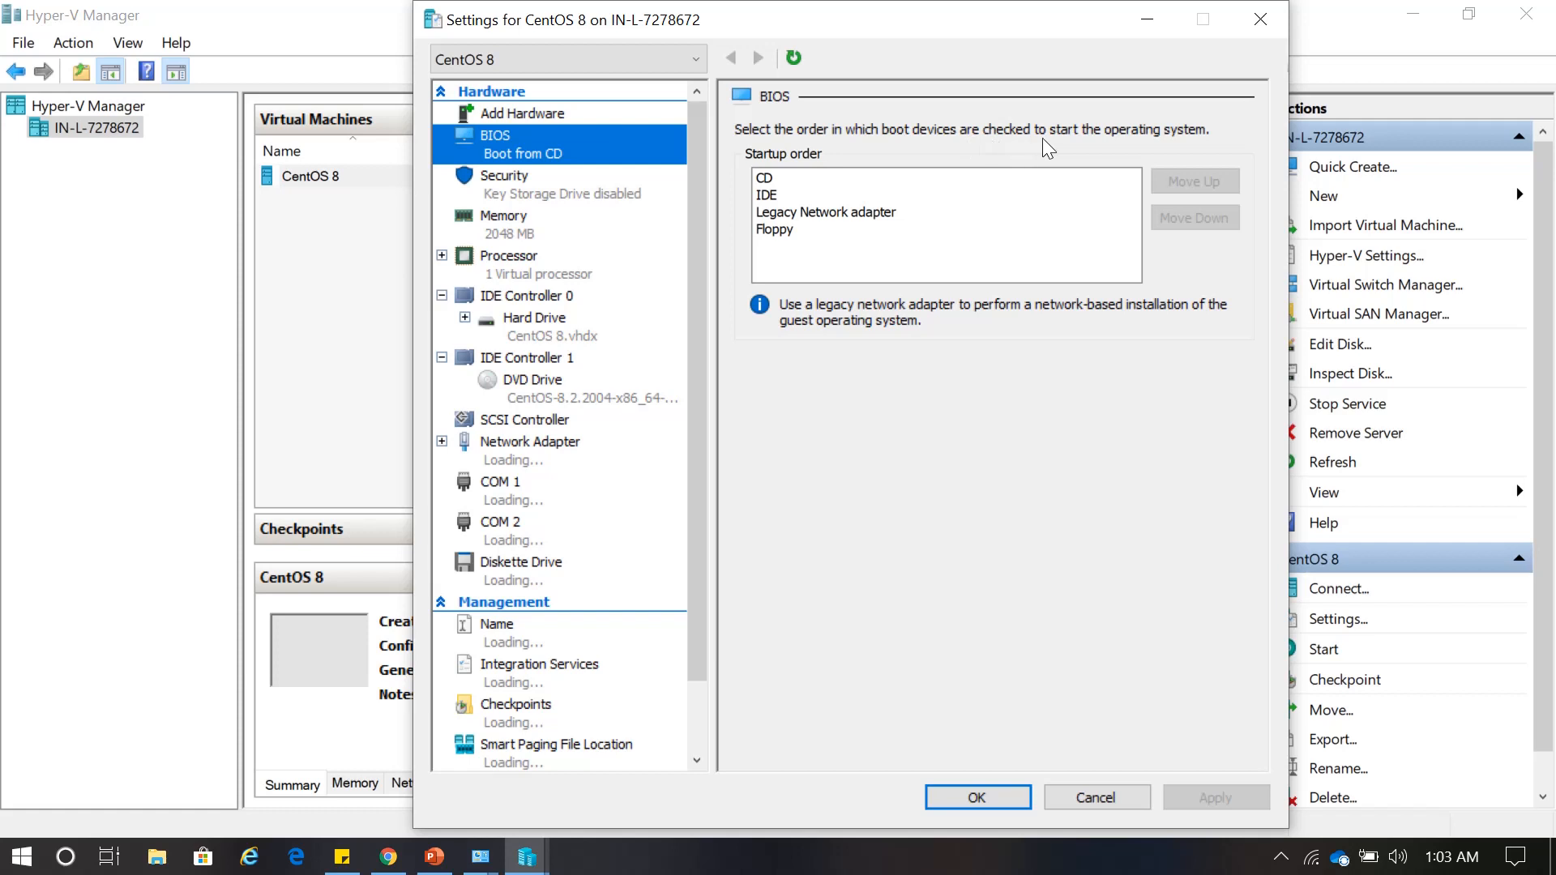
click(767, 182)
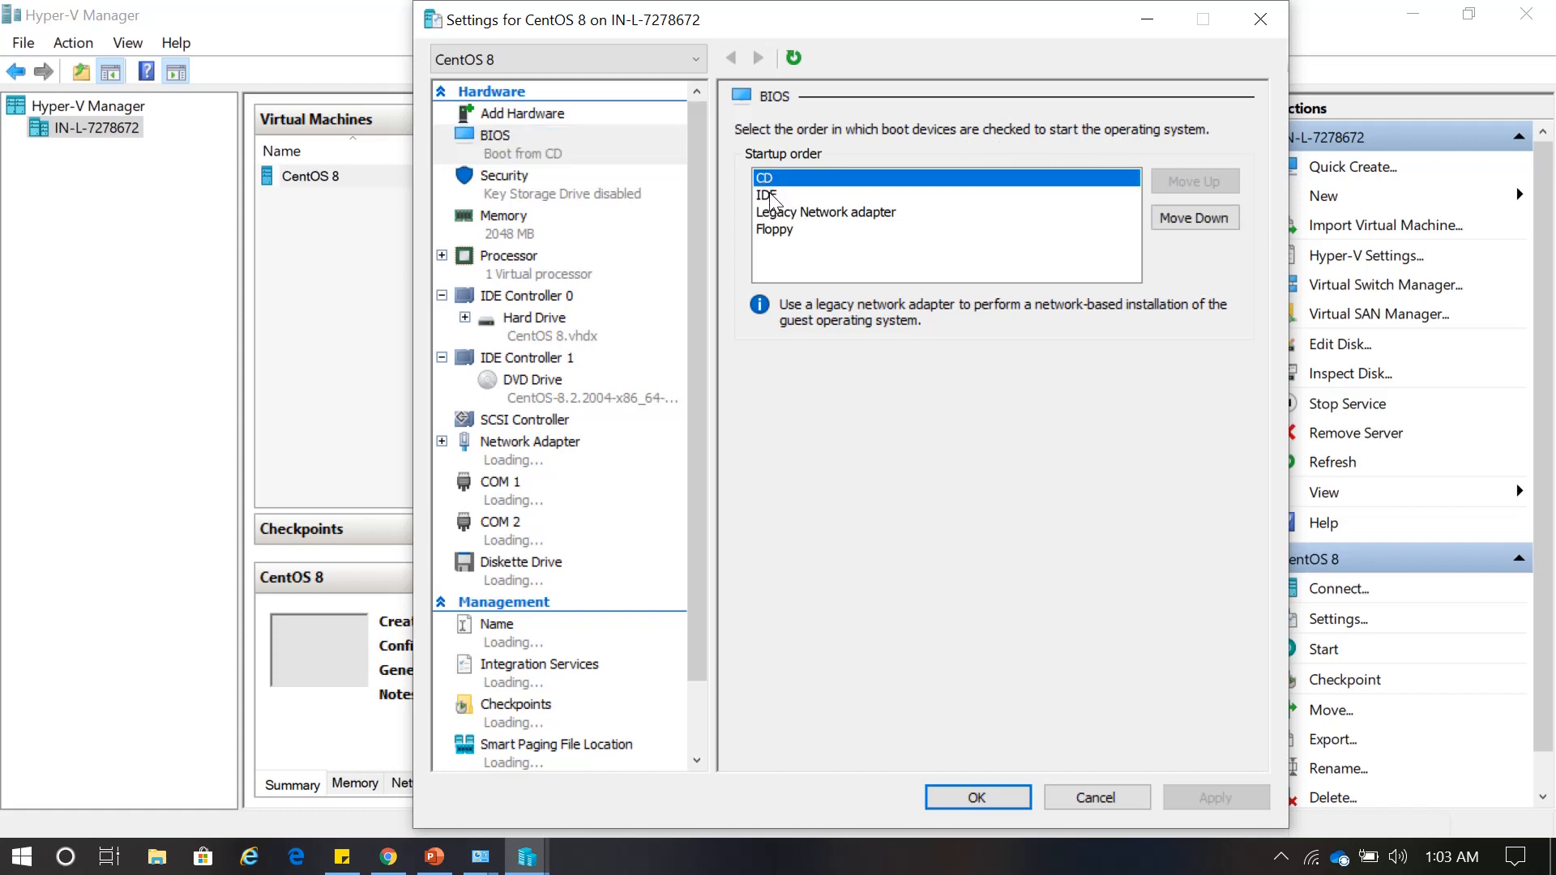
click(771, 195)
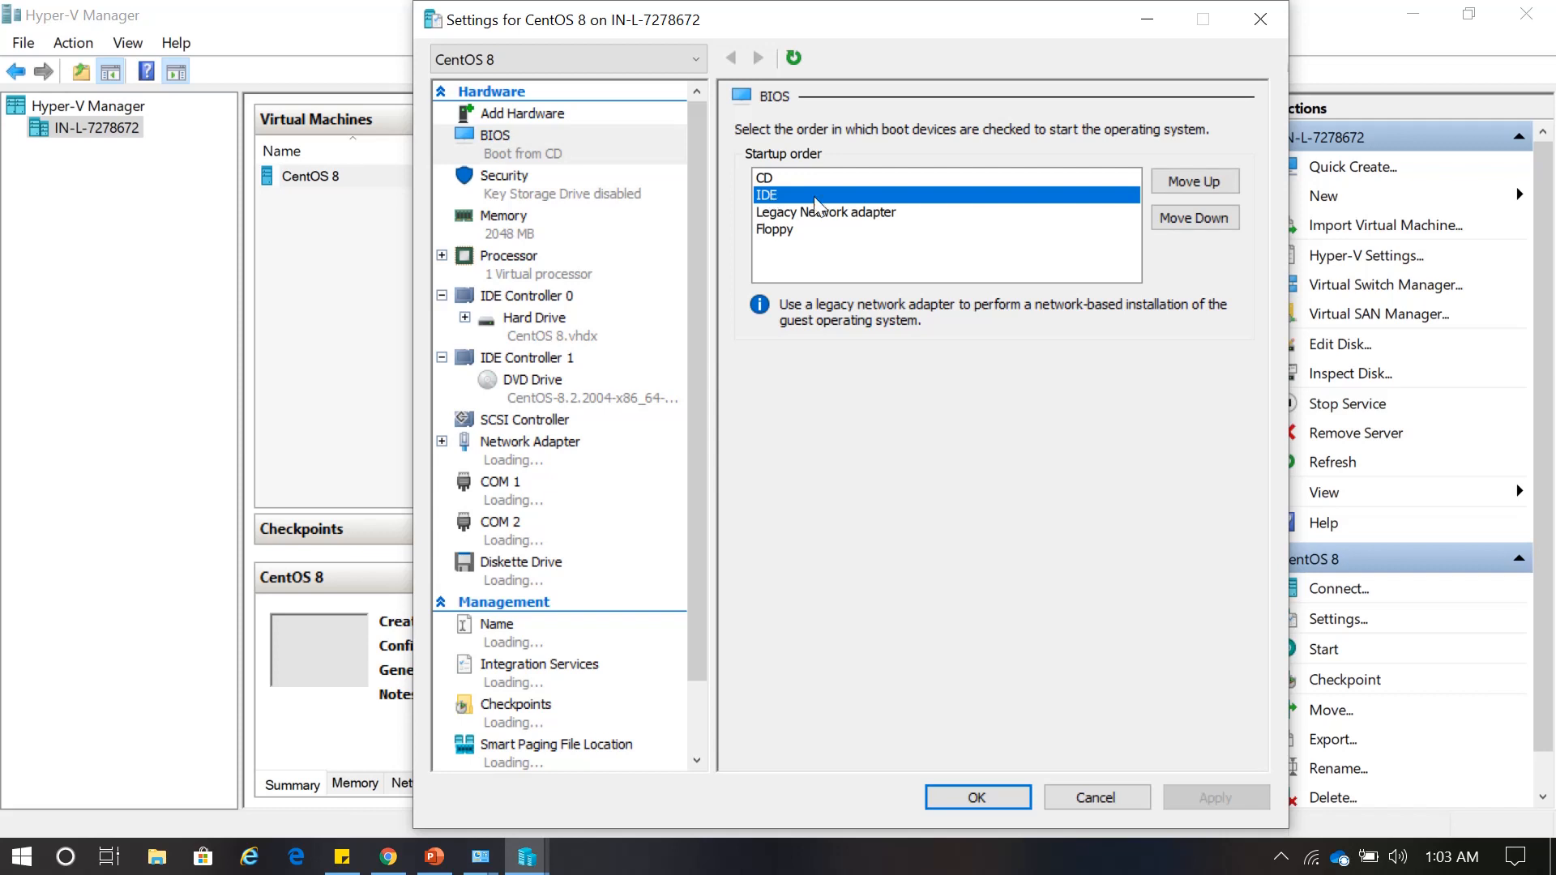
click(1191, 185)
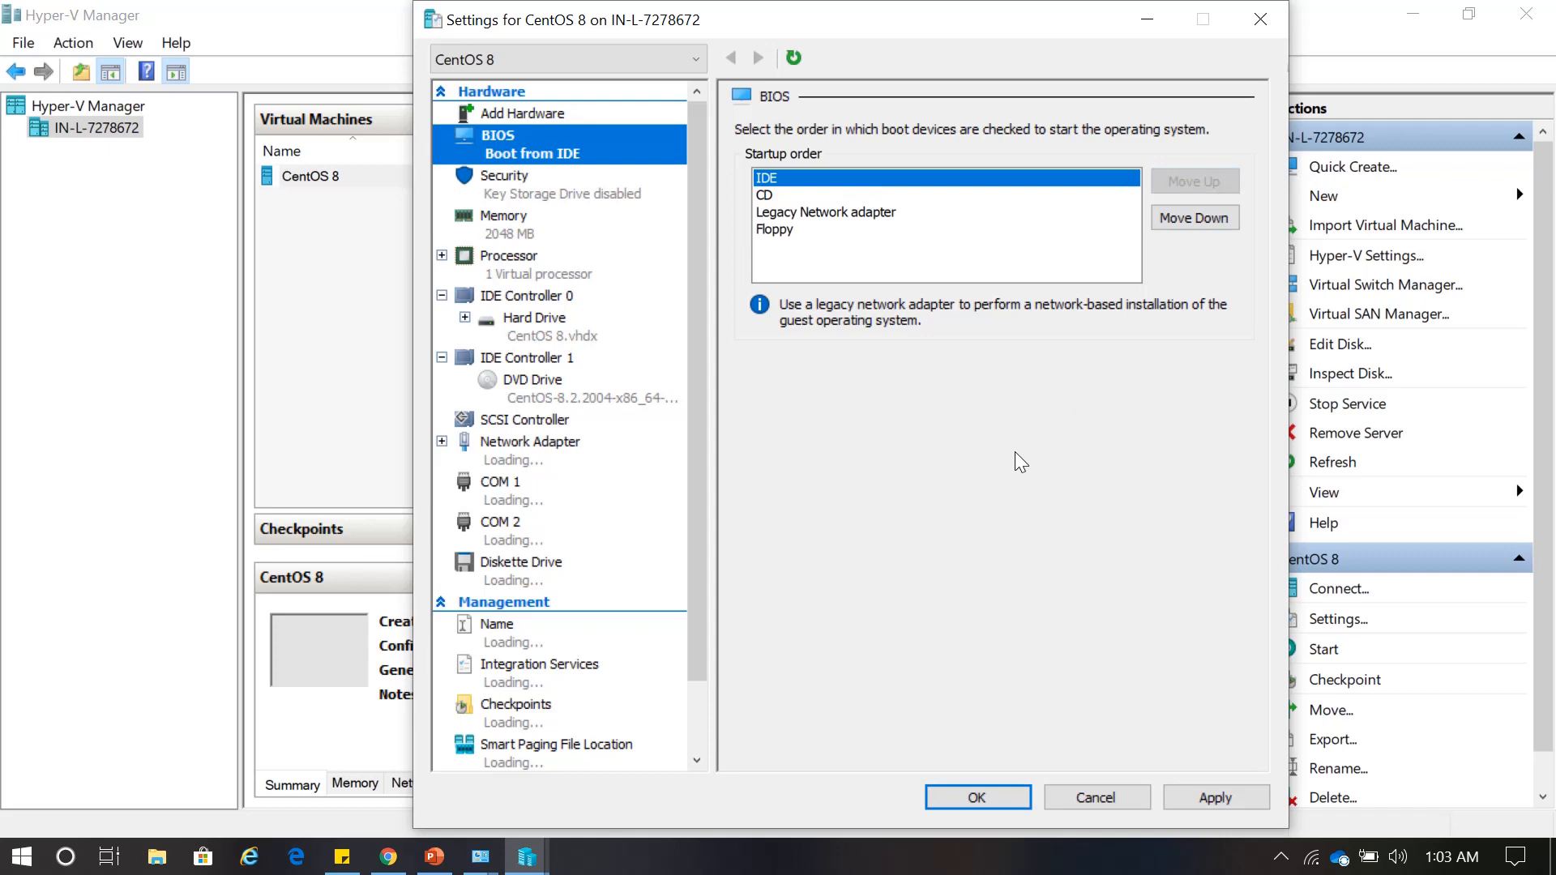
click(1212, 797)
click(981, 797)
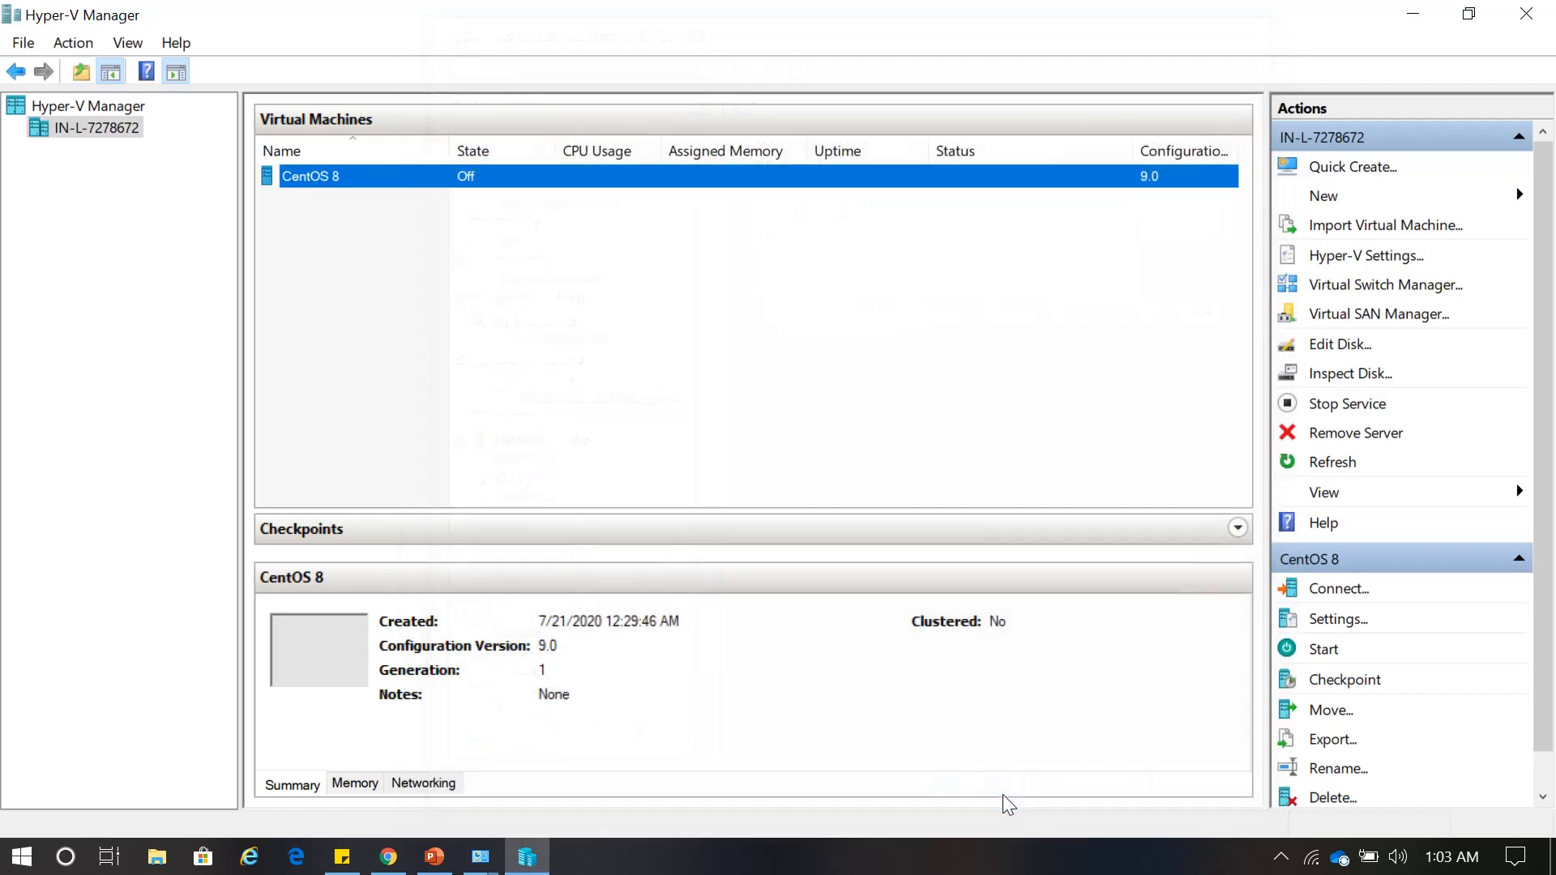
Connect to the CentOS 8 virtual machine, start it, and minimize its connection window.
right_click(454, 179)
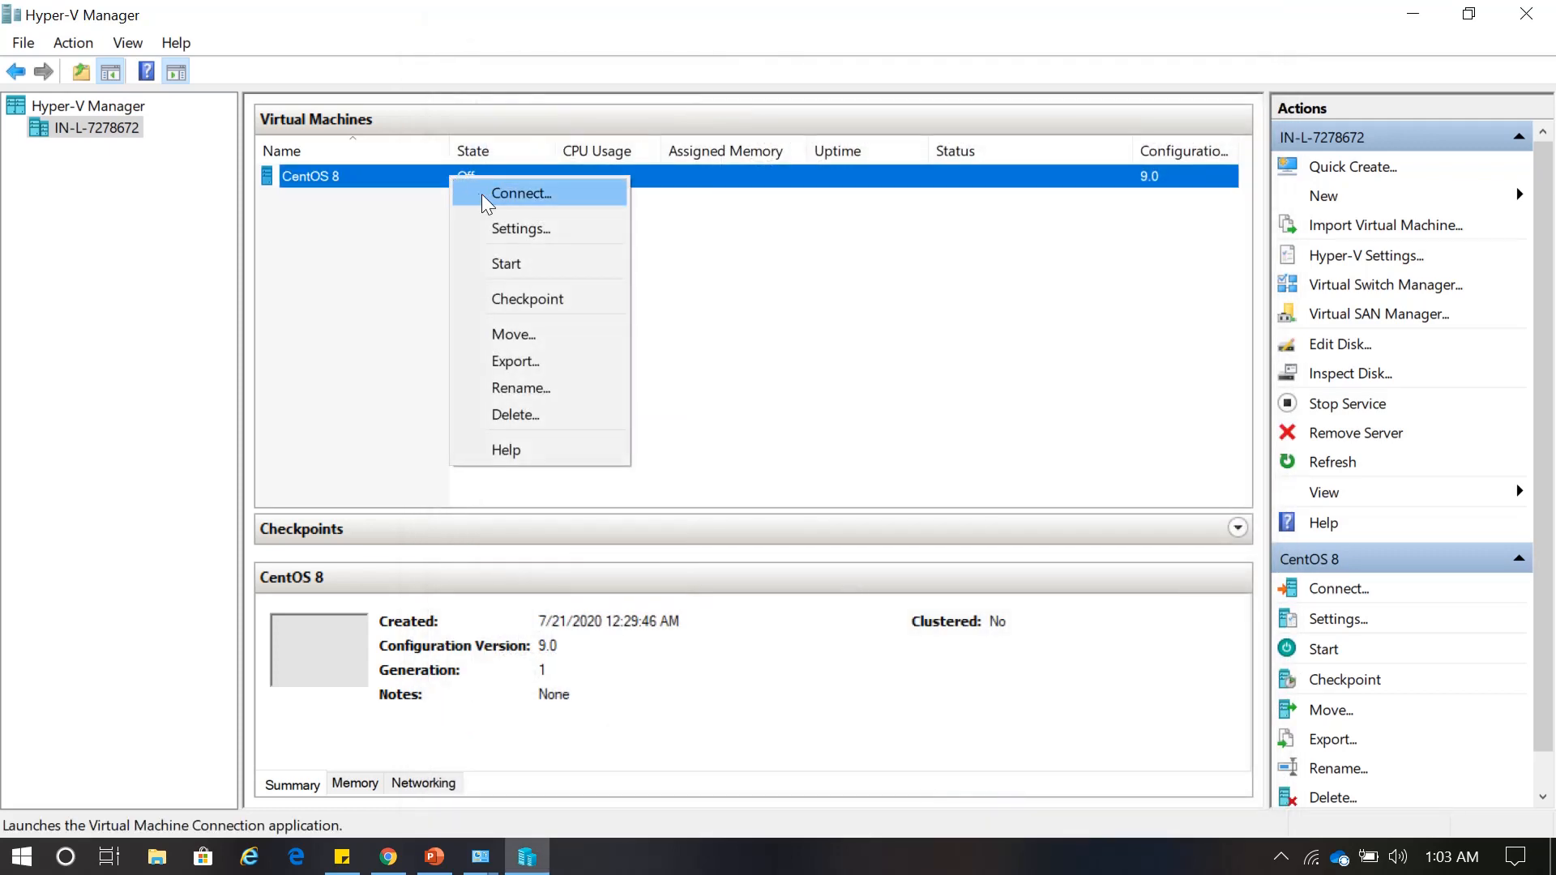
click(487, 201)
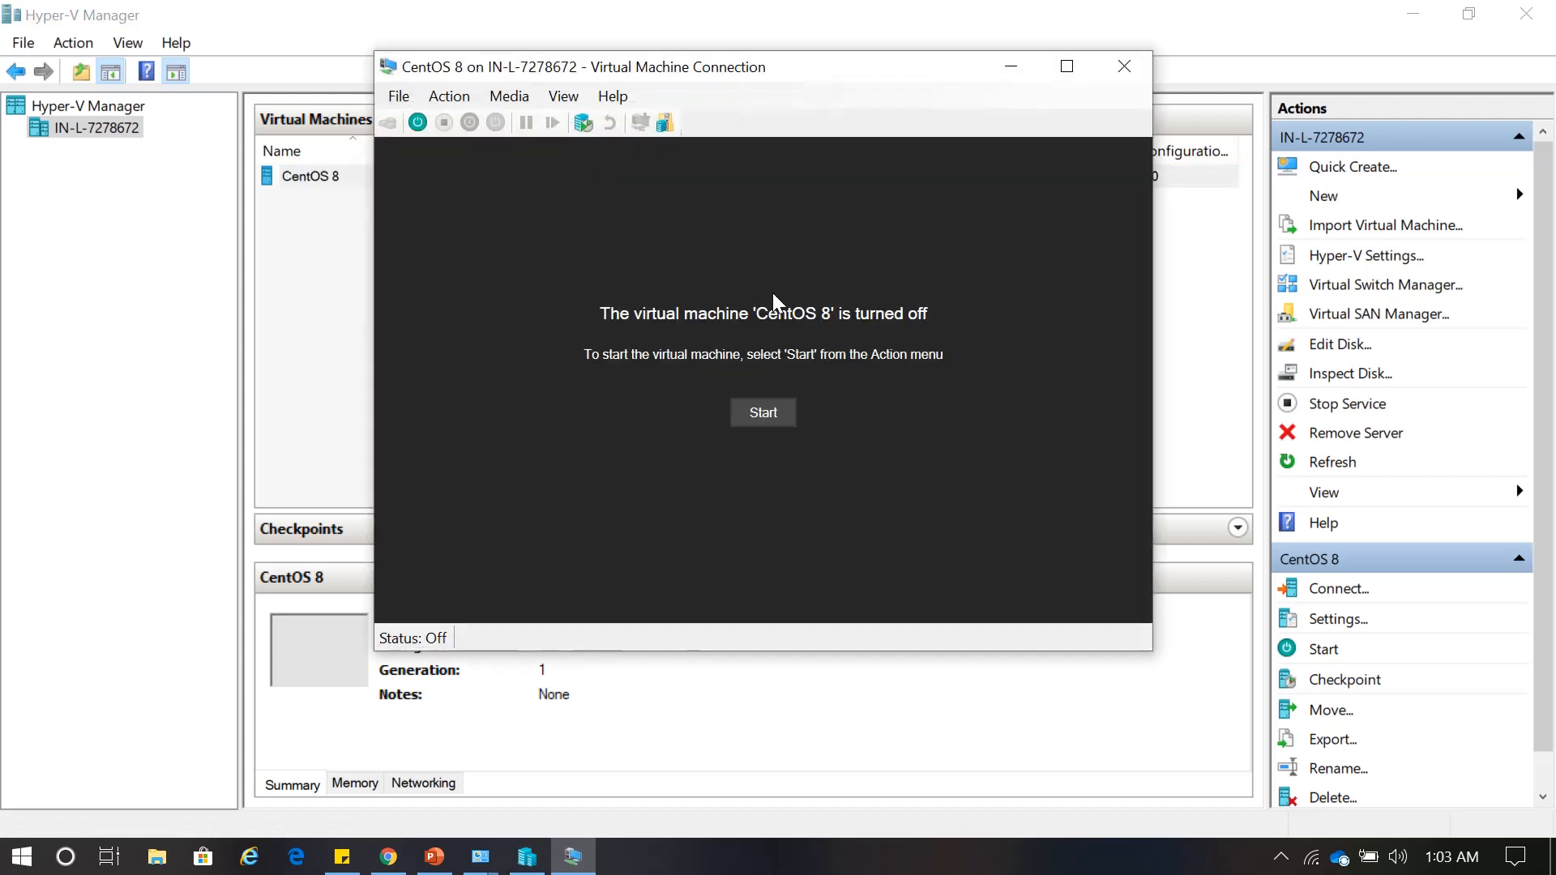
click(762, 418)
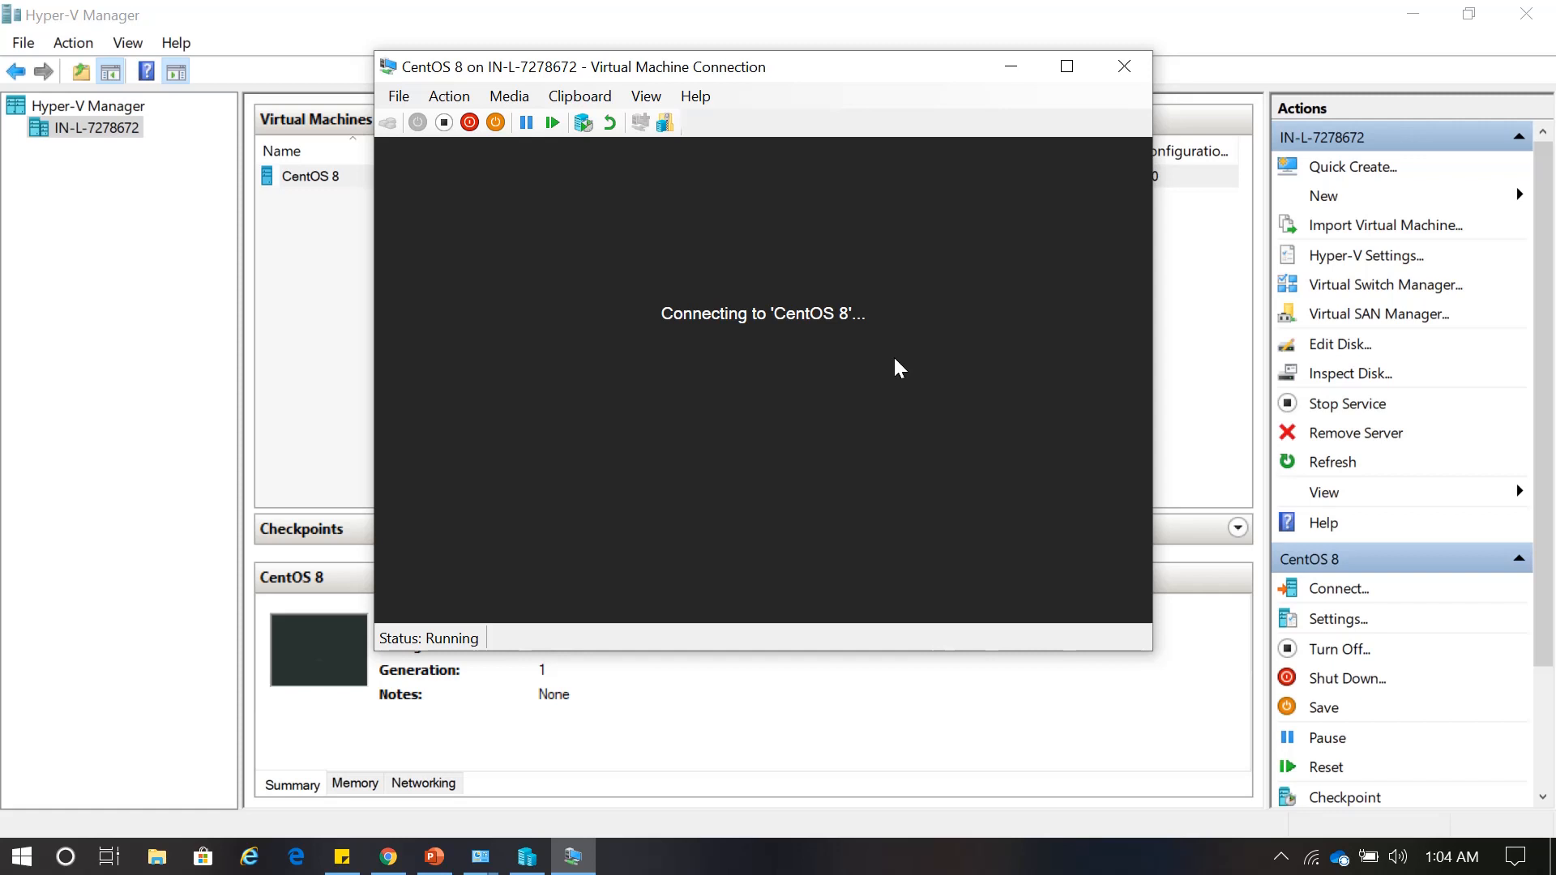
click(1009, 68)
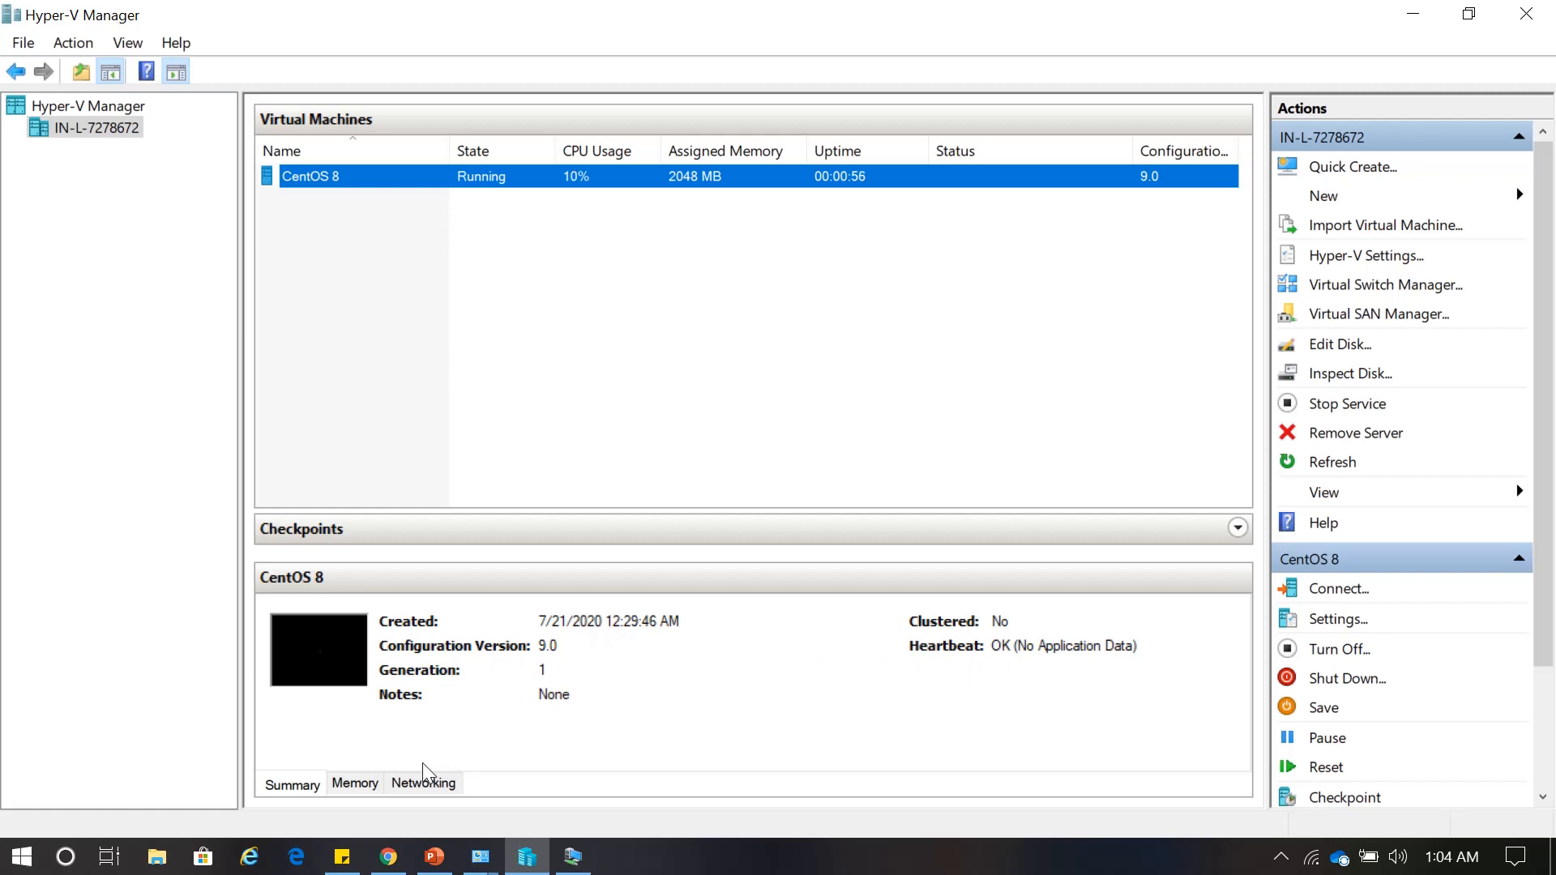
Review the memory, networking and summary details of the running CentOS 8 virtual machine.
click(354, 784)
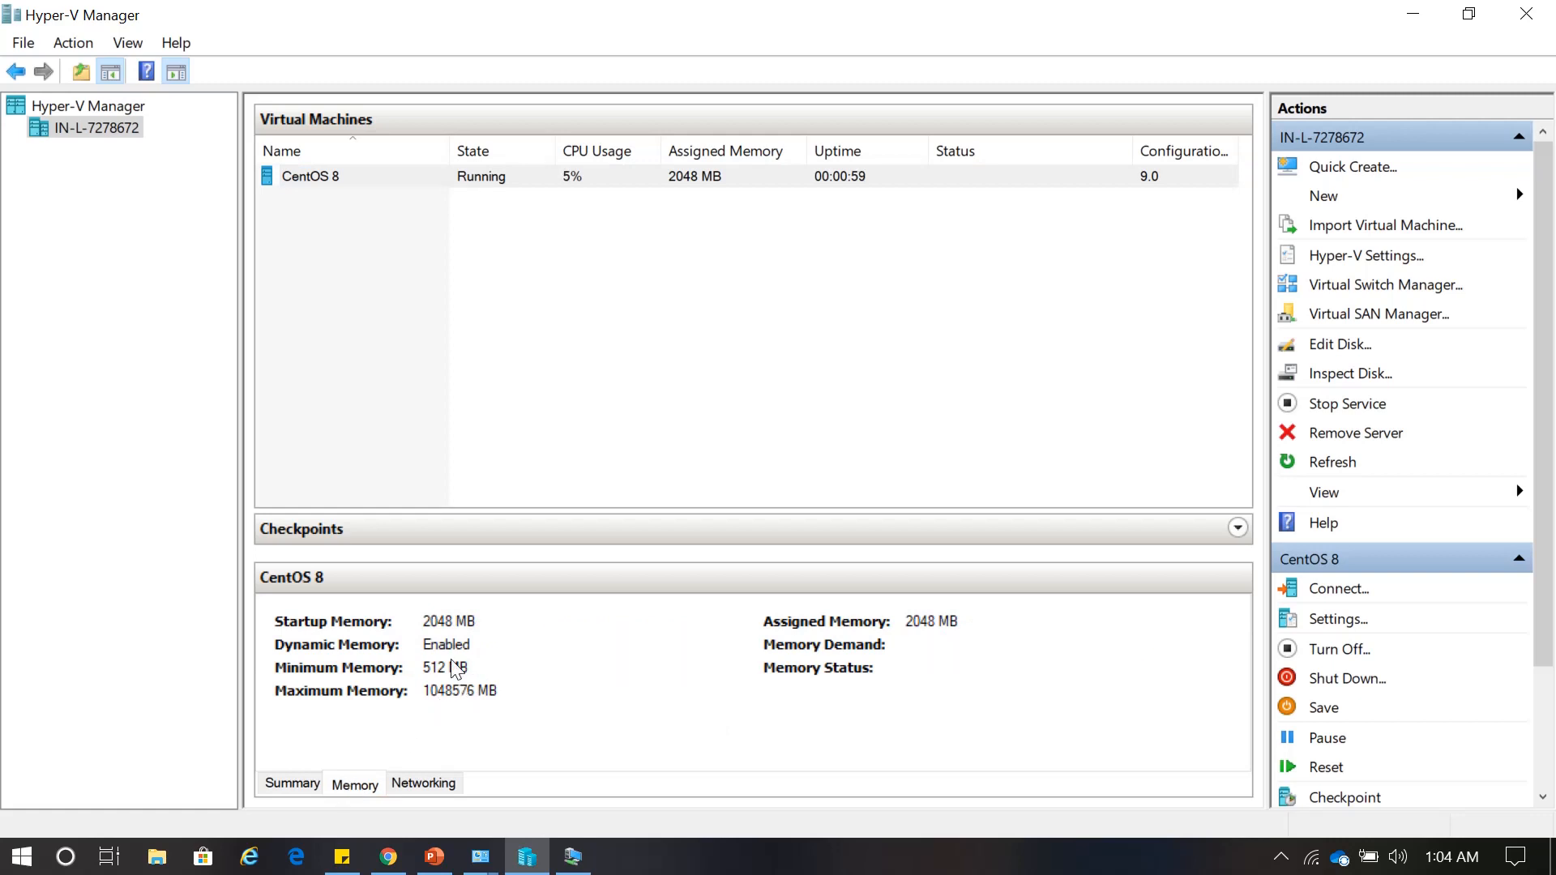
click(421, 784)
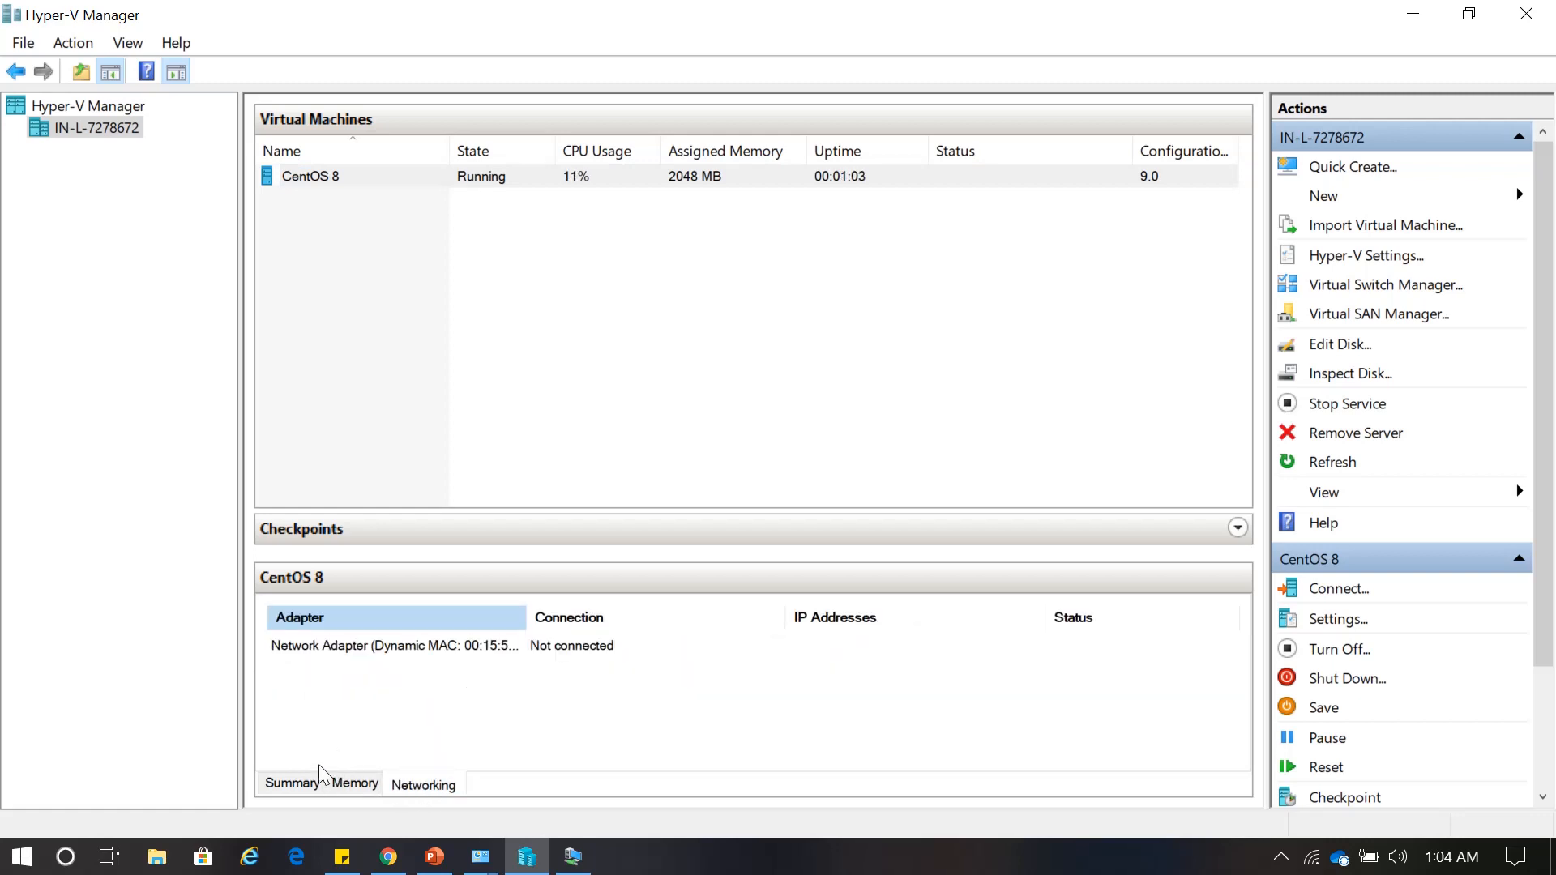
click(292, 785)
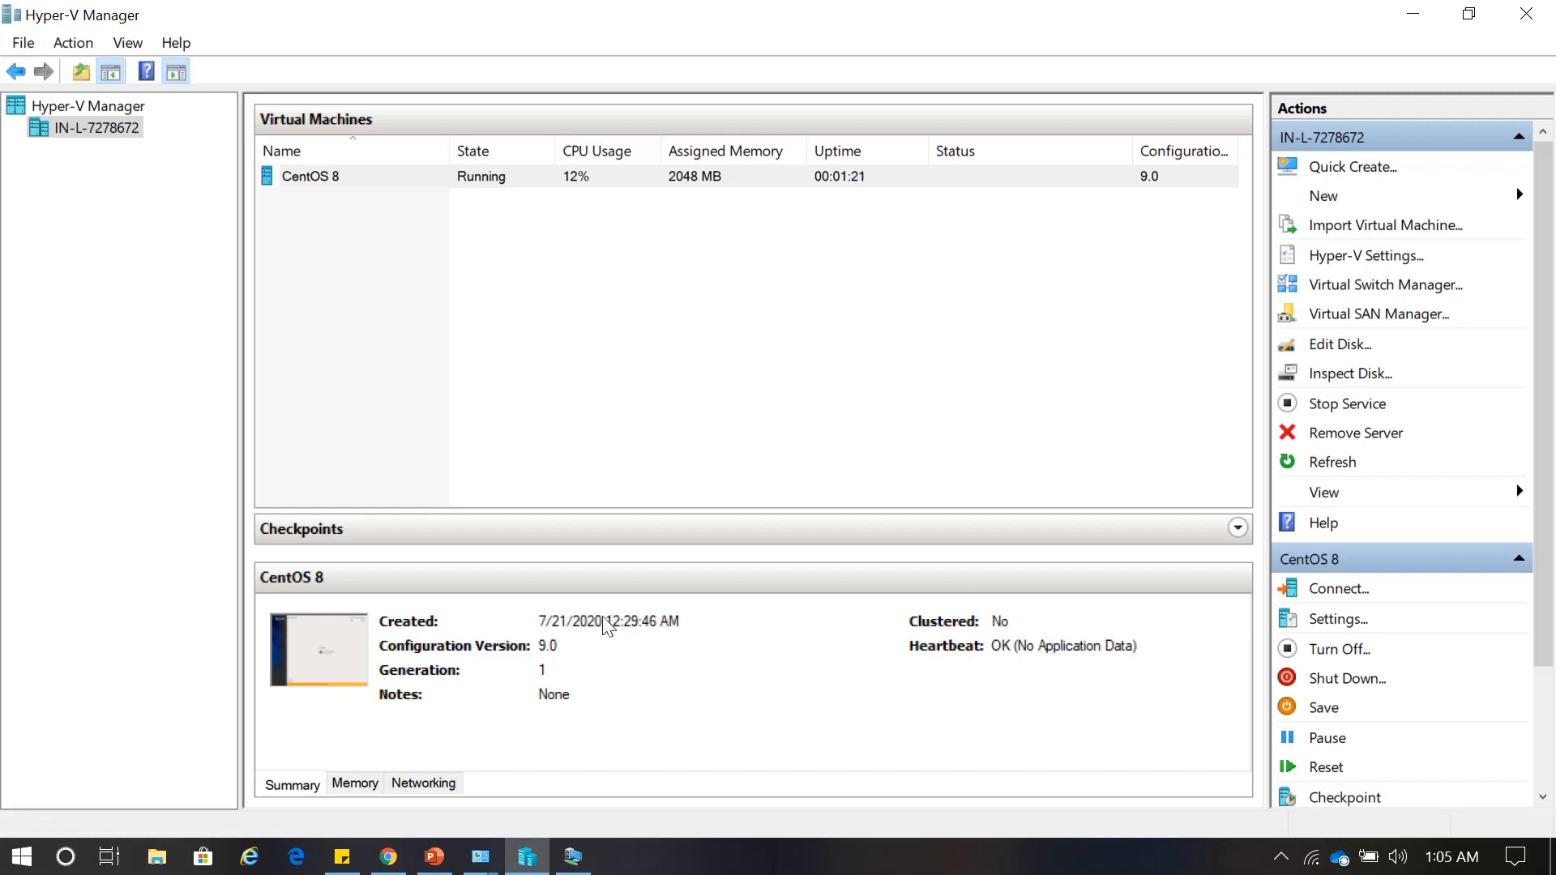
Accept the license agreement in the full-screen CentOS 8 virtual machine and finish the initial setup configuration.
click(573, 856)
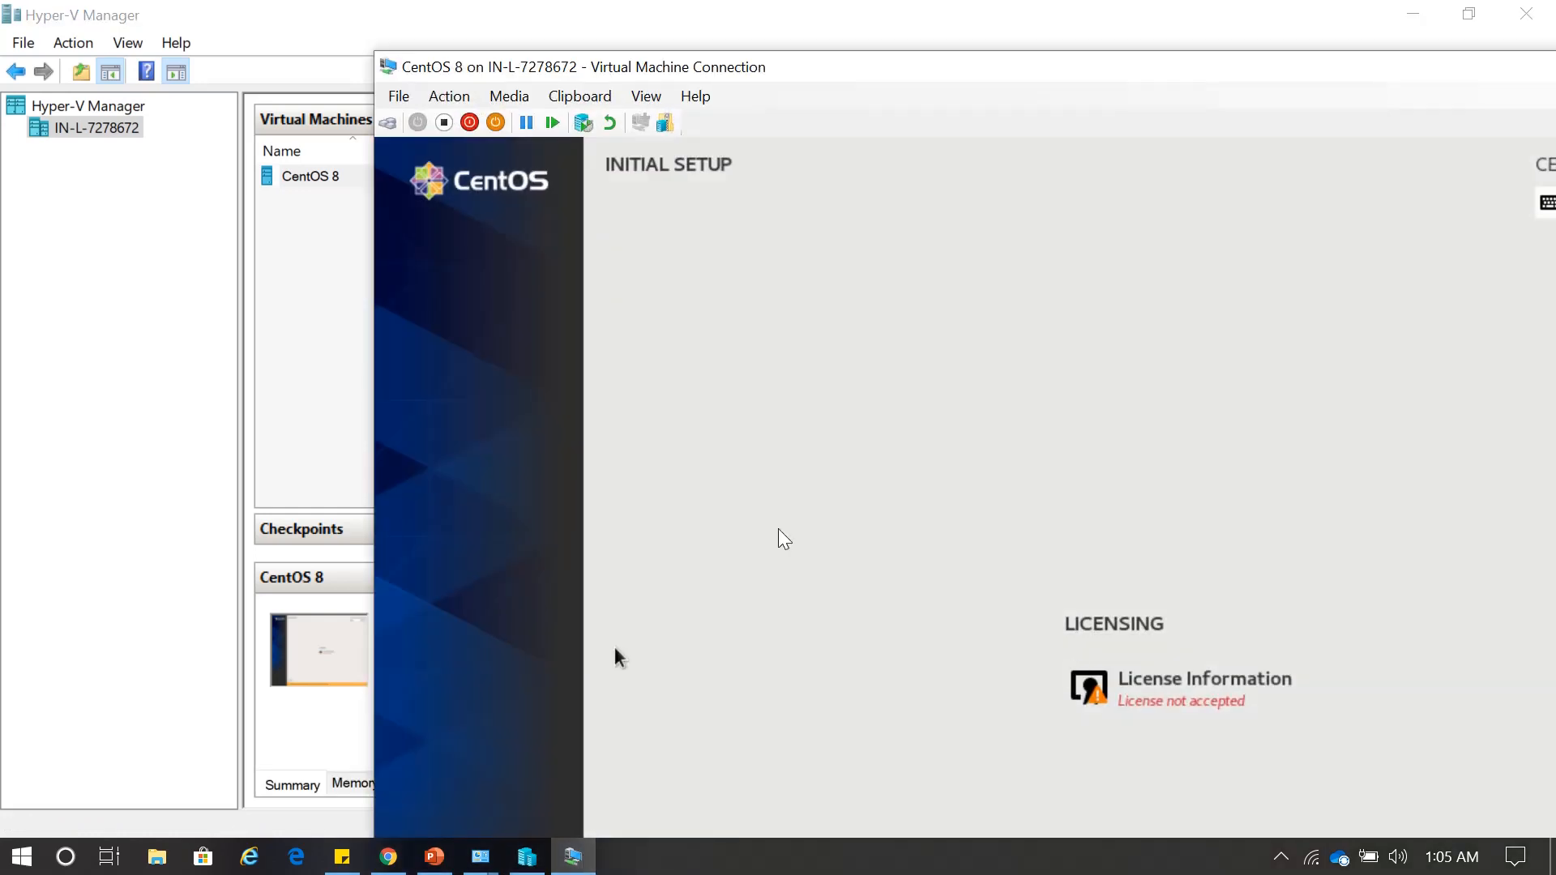
double_click(1215, 77)
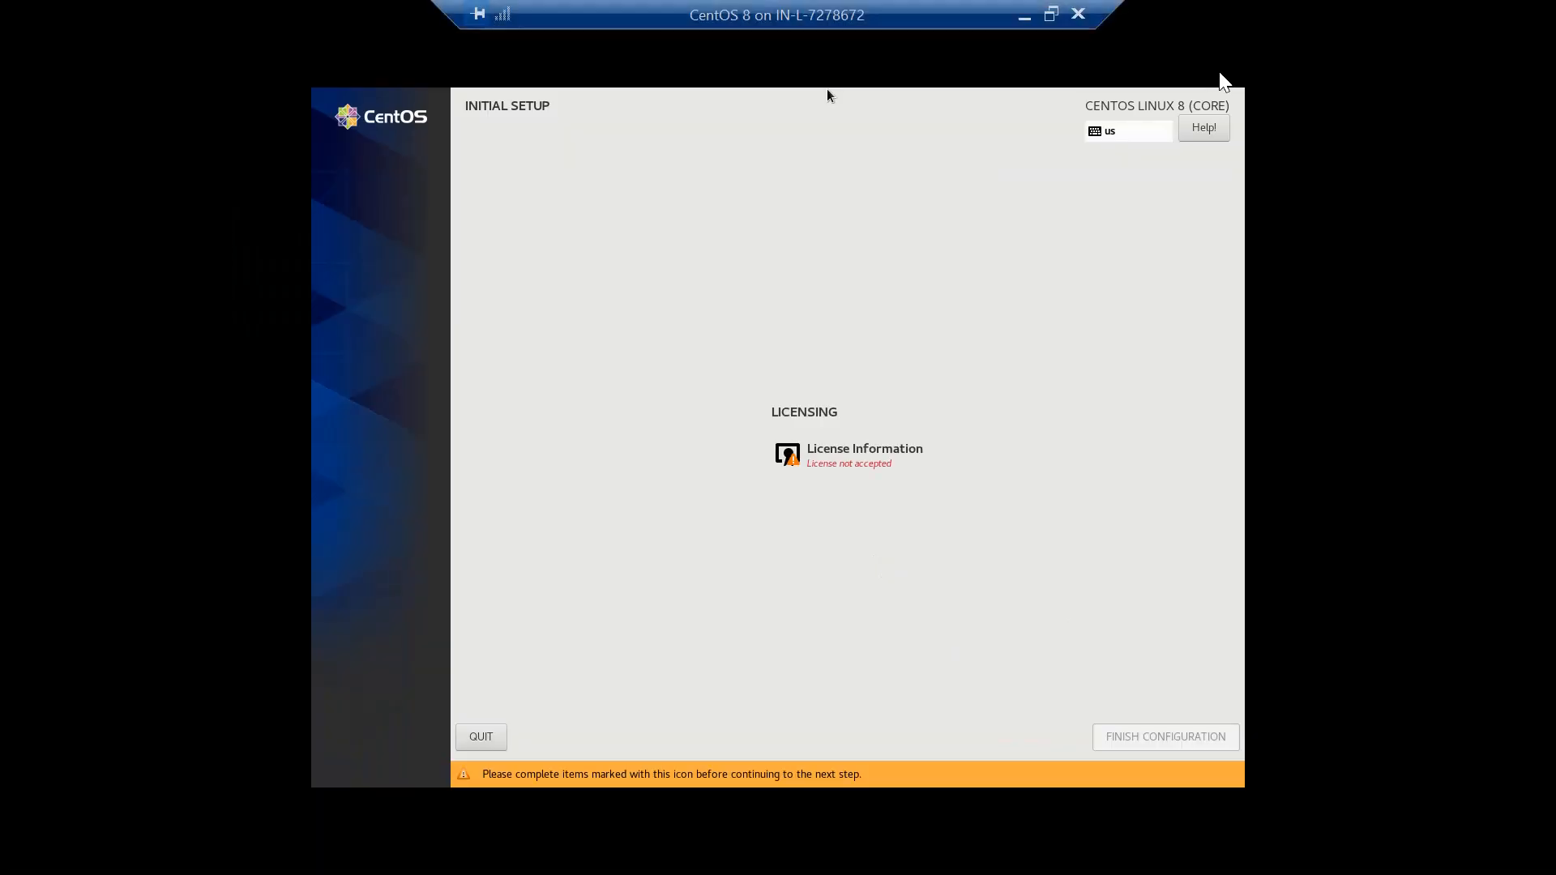
click(857, 454)
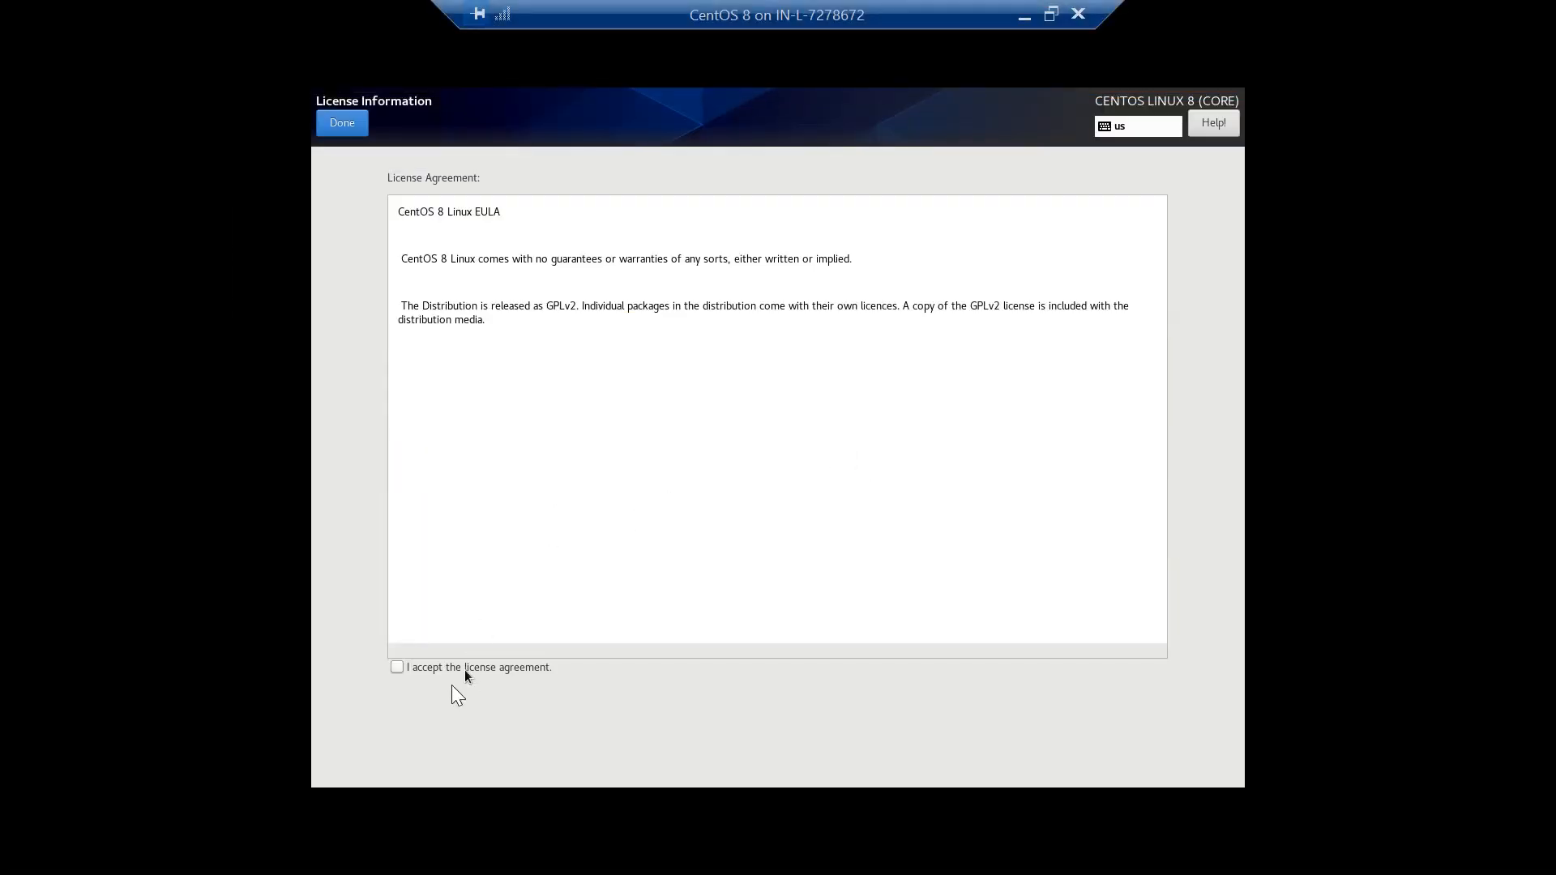
click(410, 666)
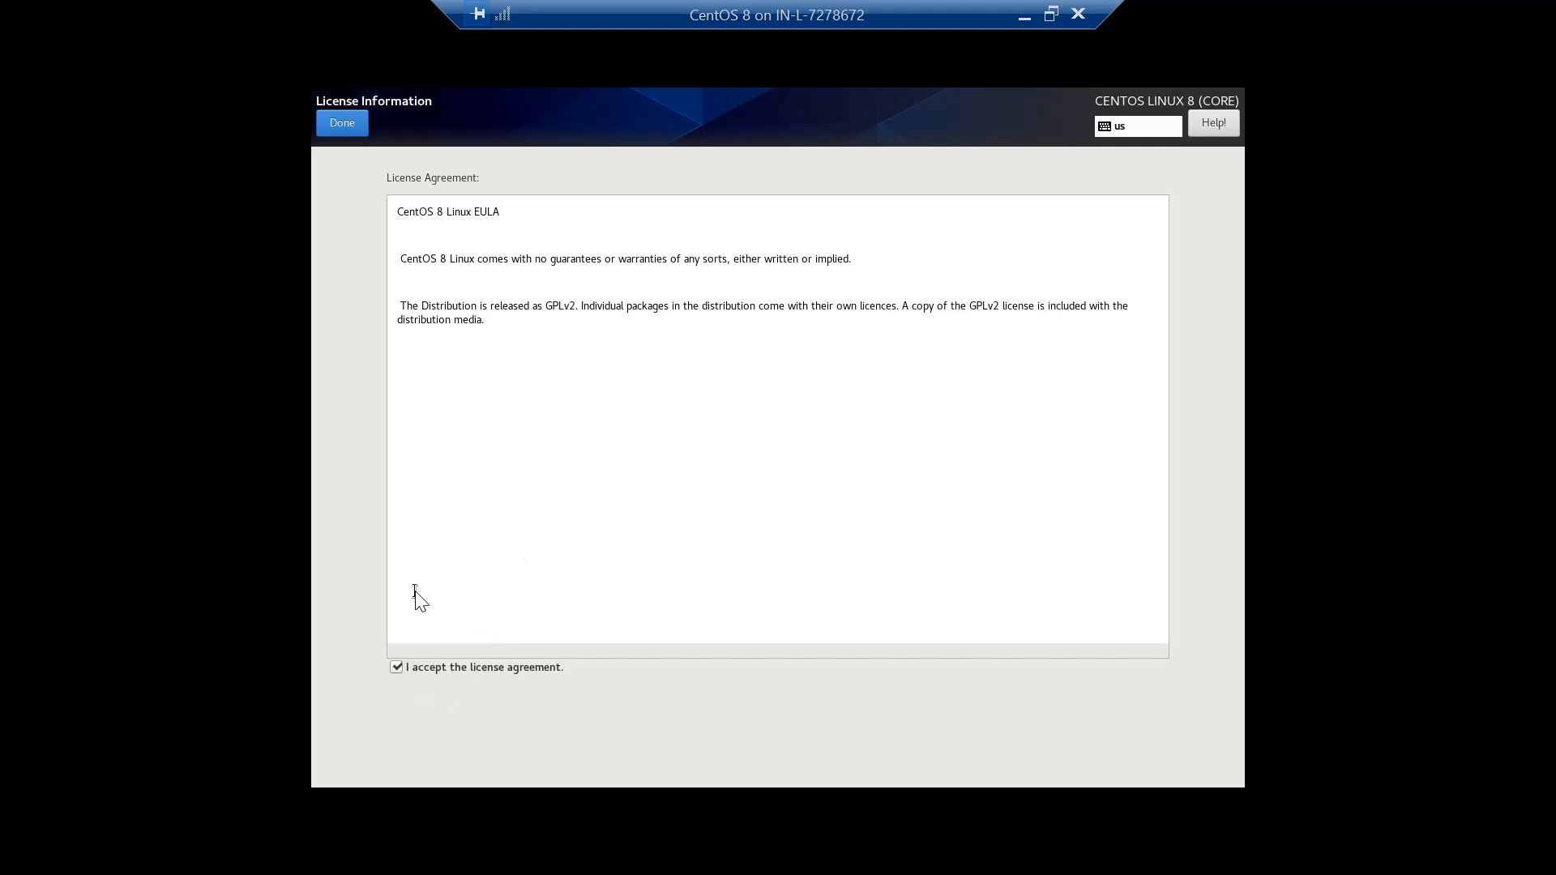
click(342, 123)
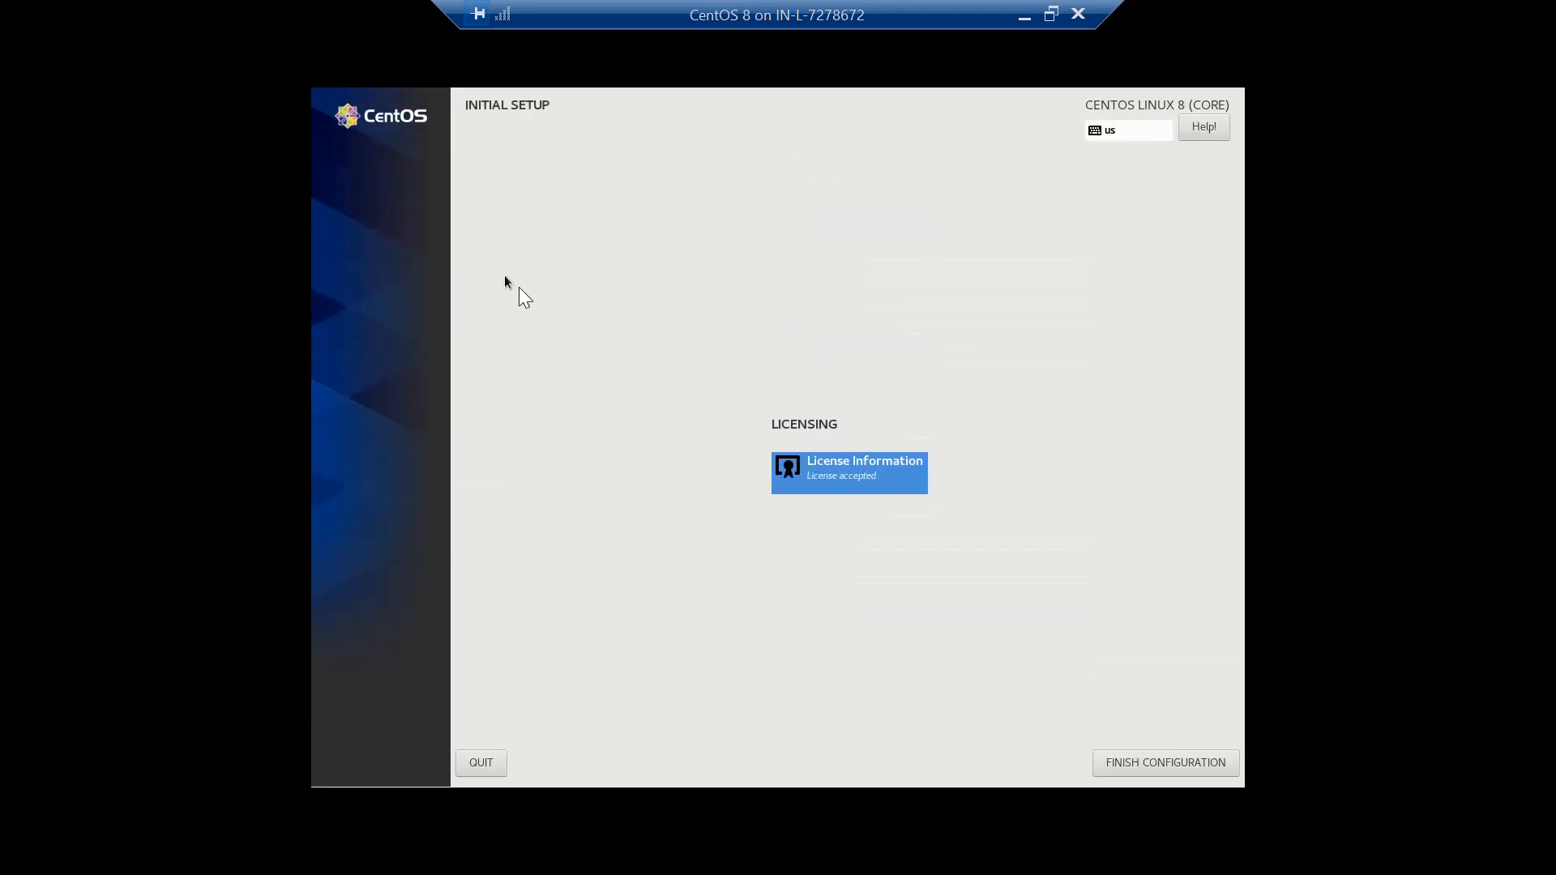
click(1172, 770)
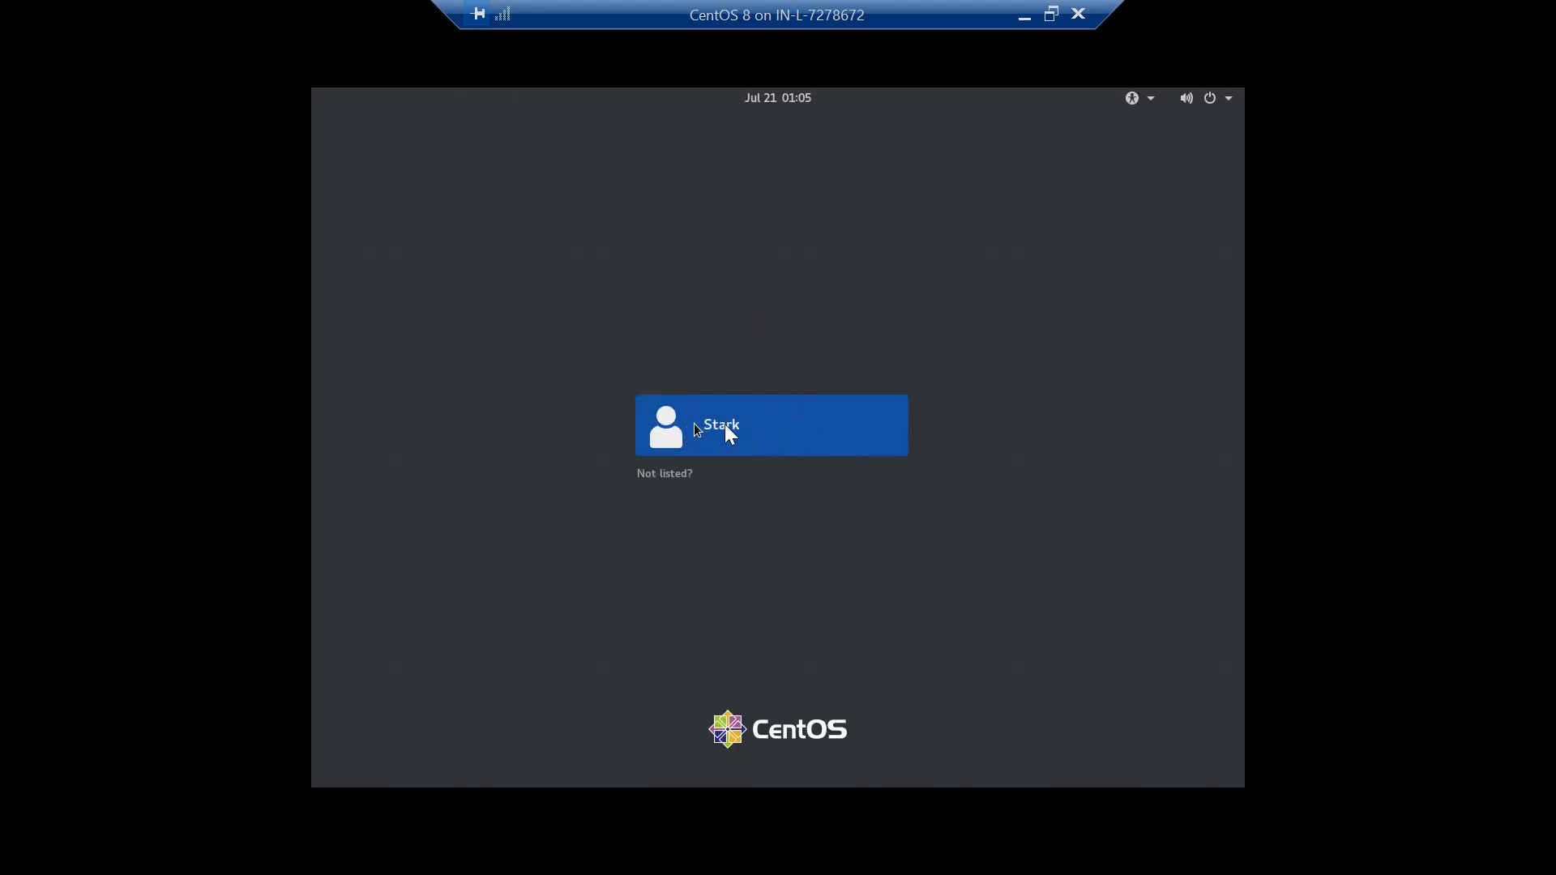
Sign in to CentOS with the listed user account by entering its password.
click(746, 425)
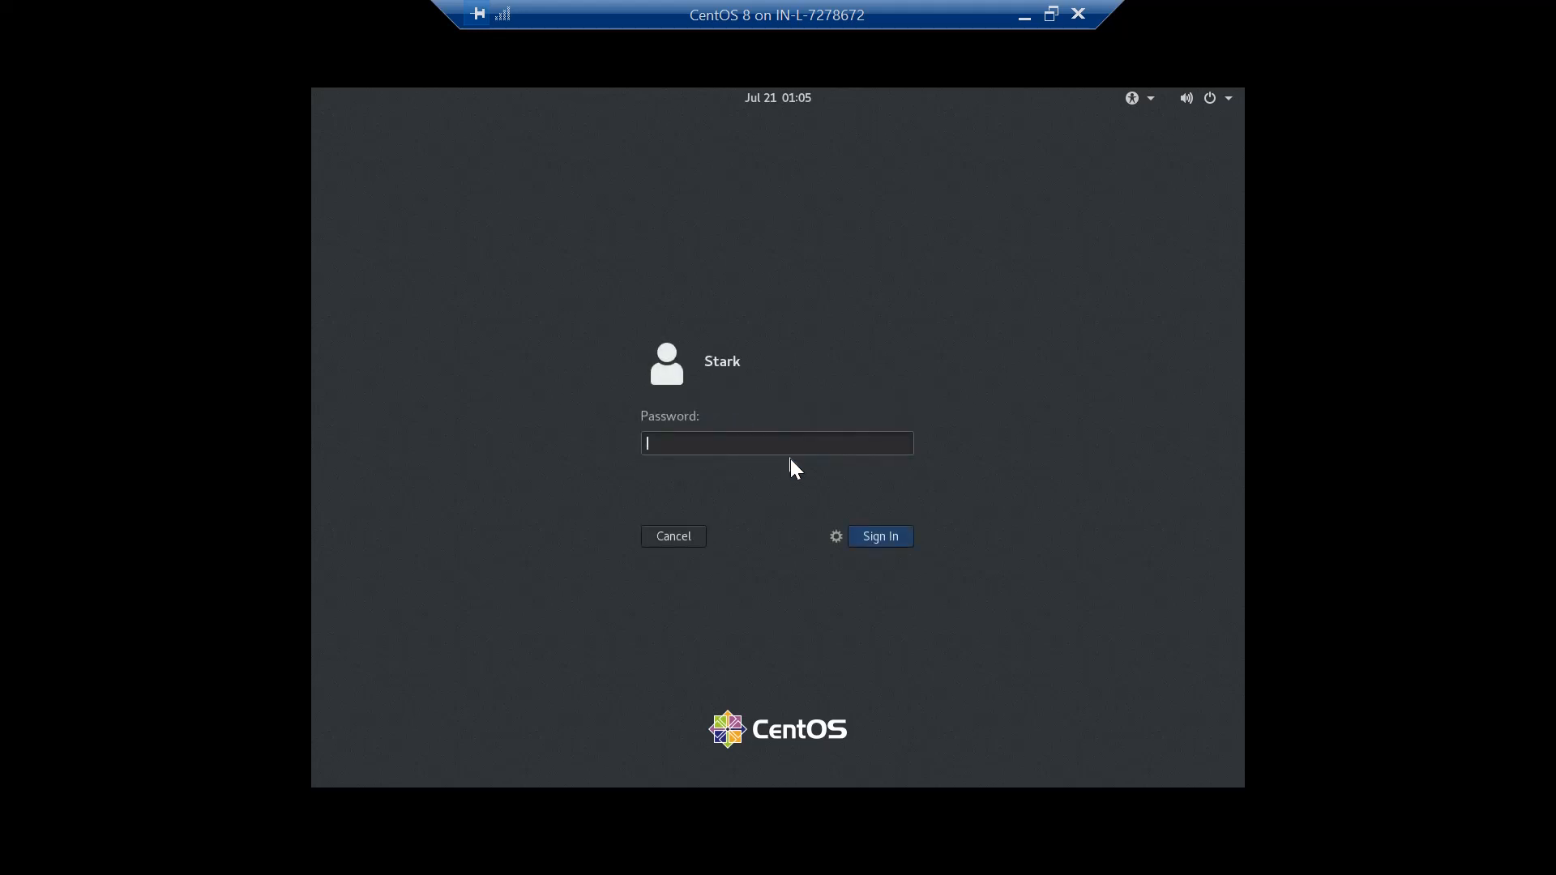
text(**********)
key(Return)
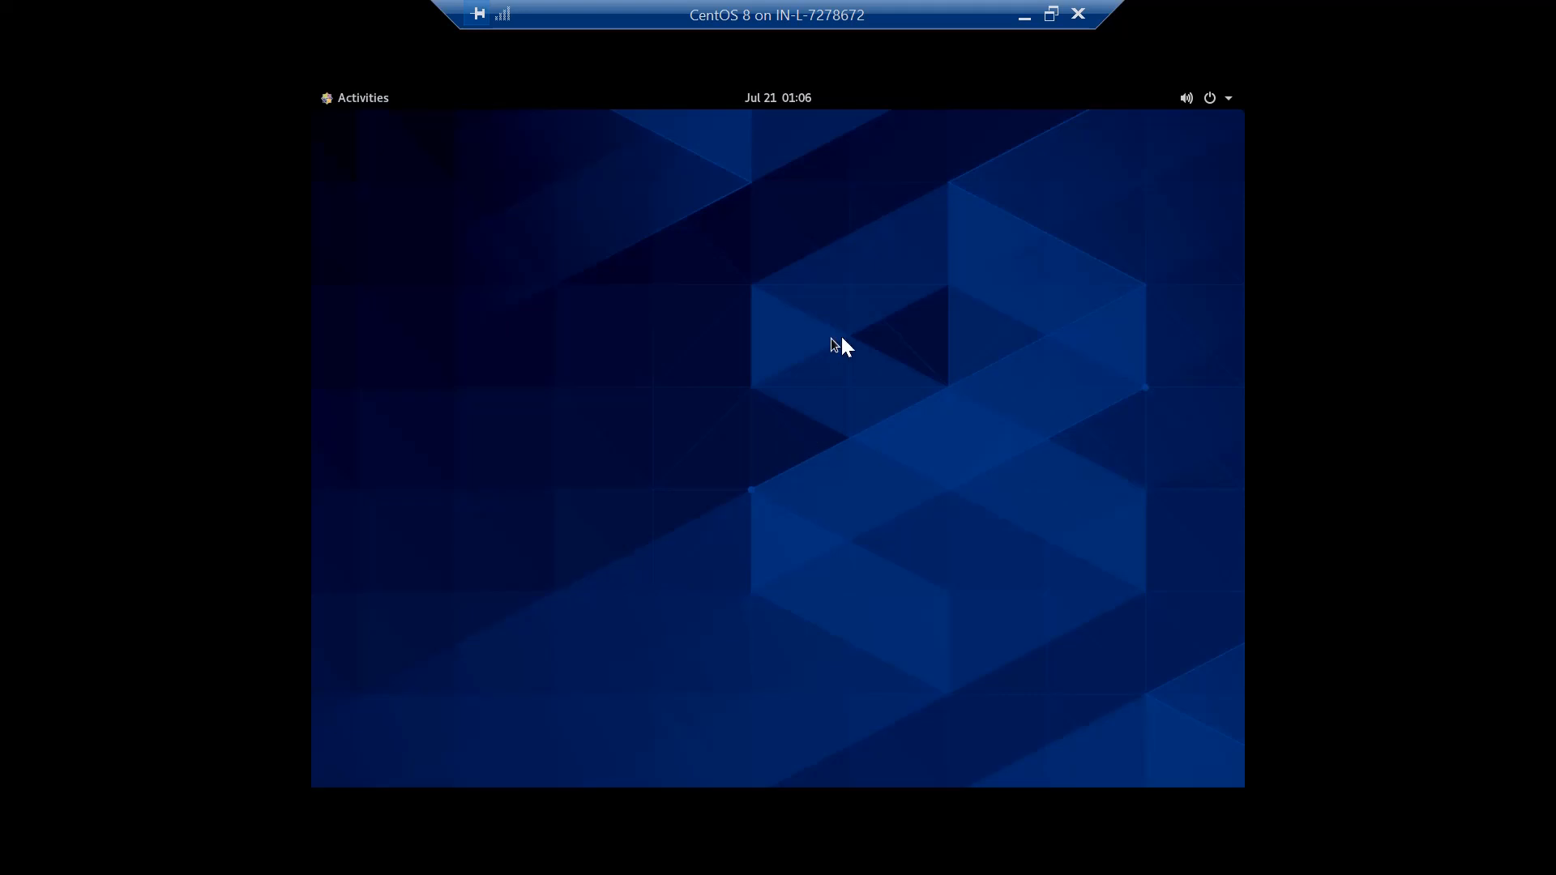
Look at the desktop's calendar with notifications and at the system menu.
click(792, 106)
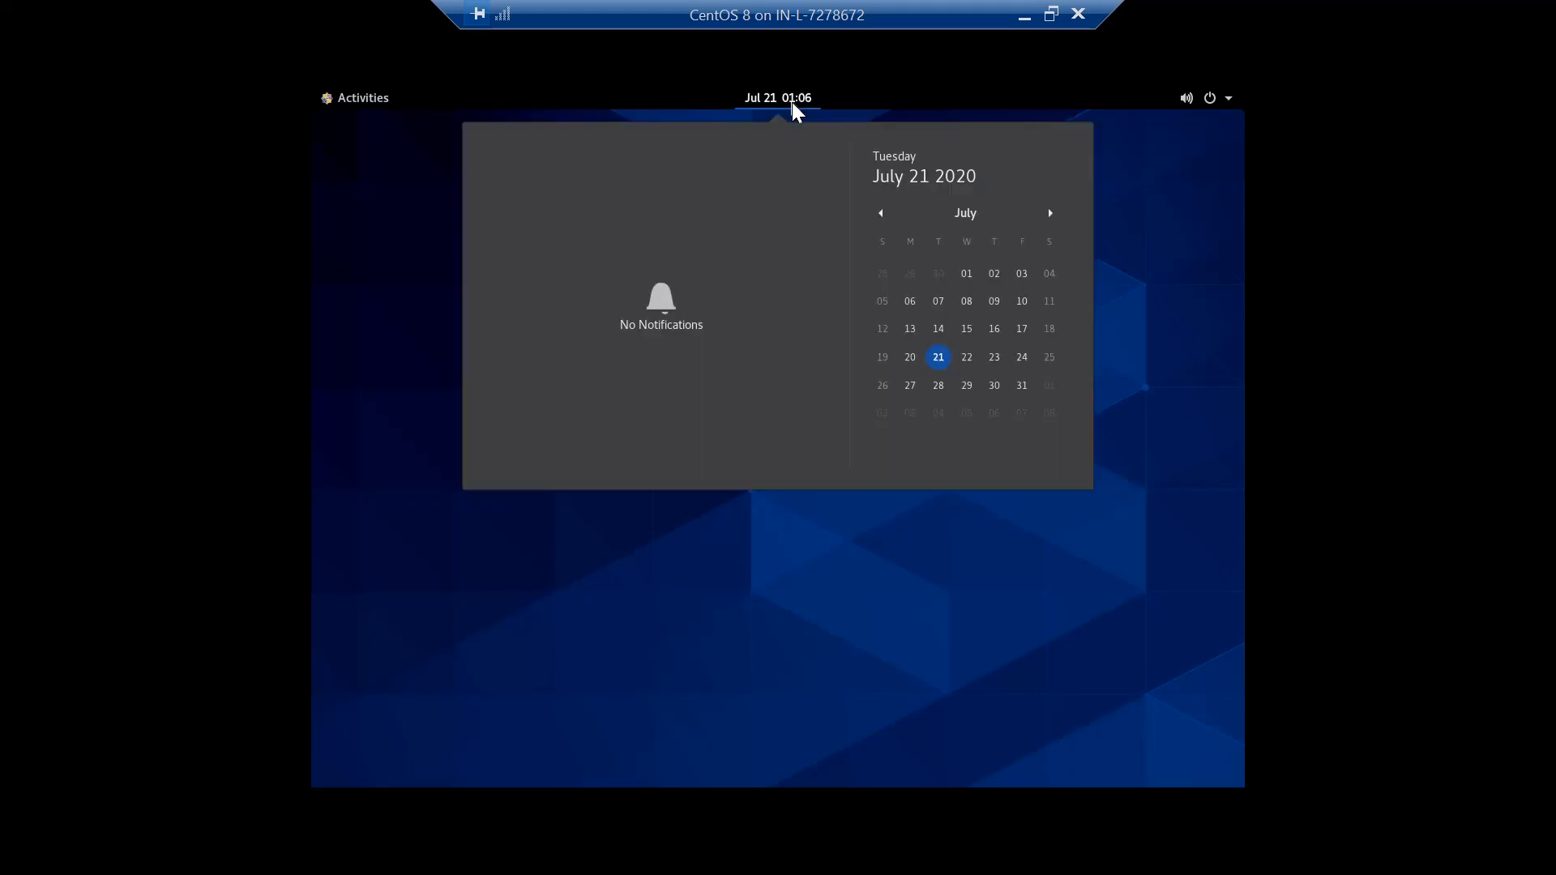
click(1229, 99)
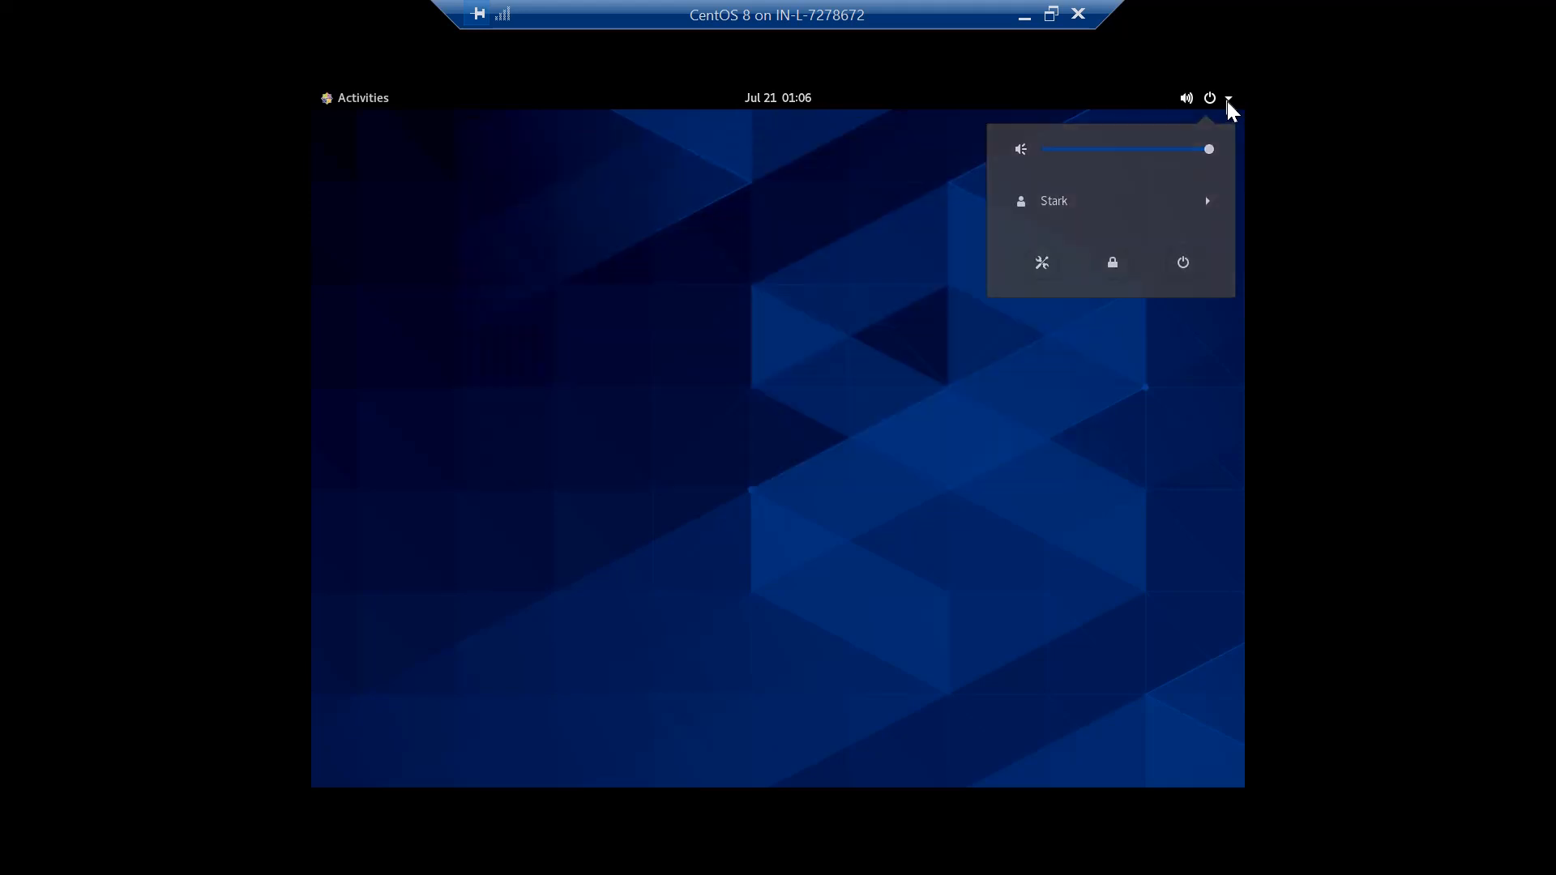
click(1227, 101)
click(1227, 101)
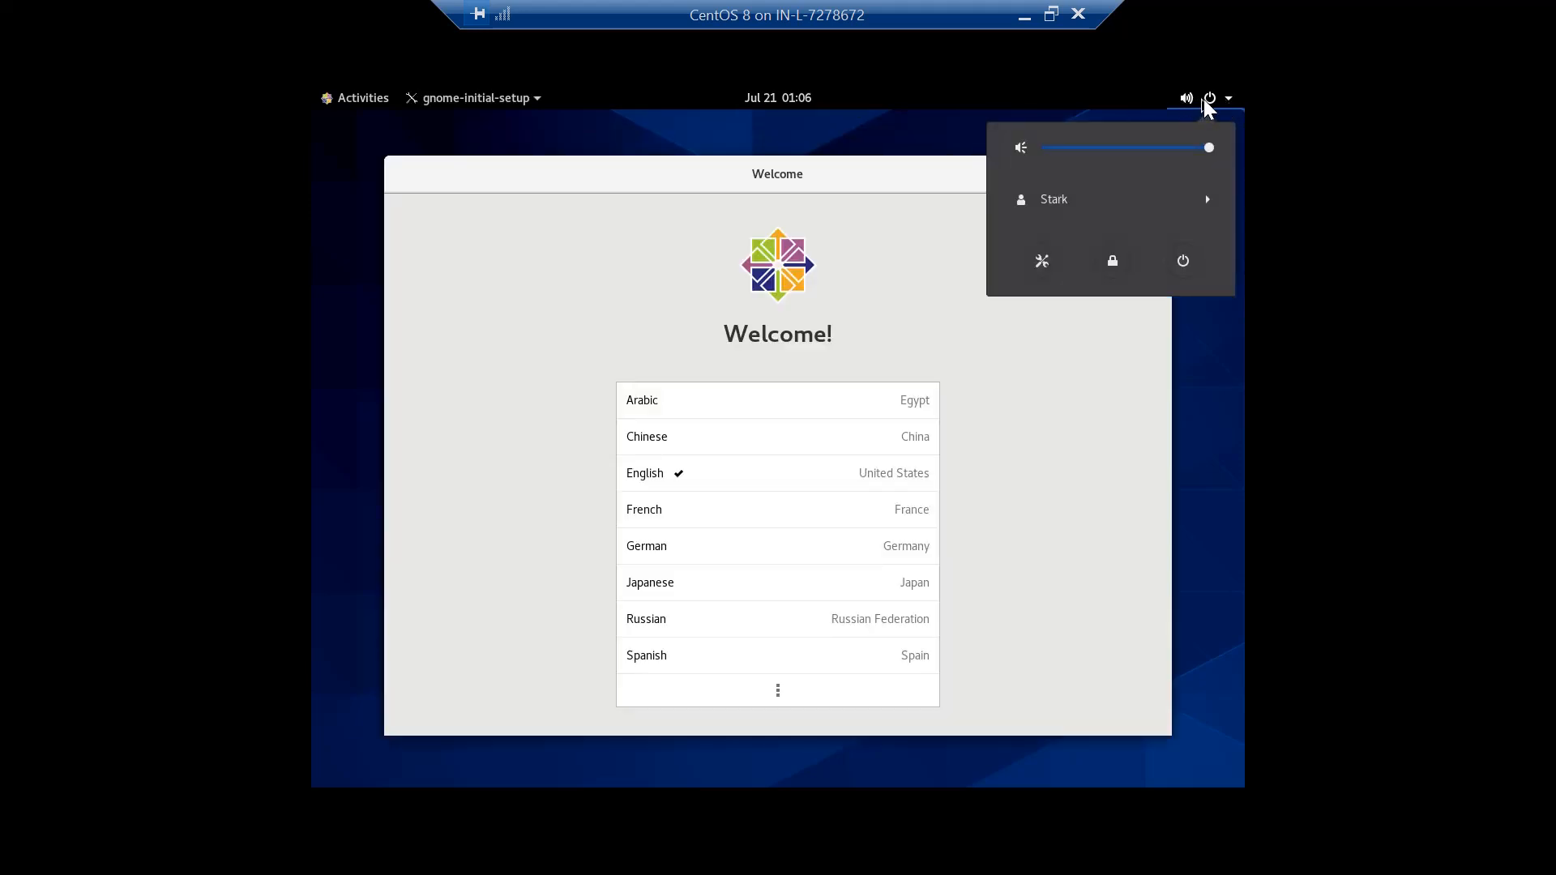
click(1031, 405)
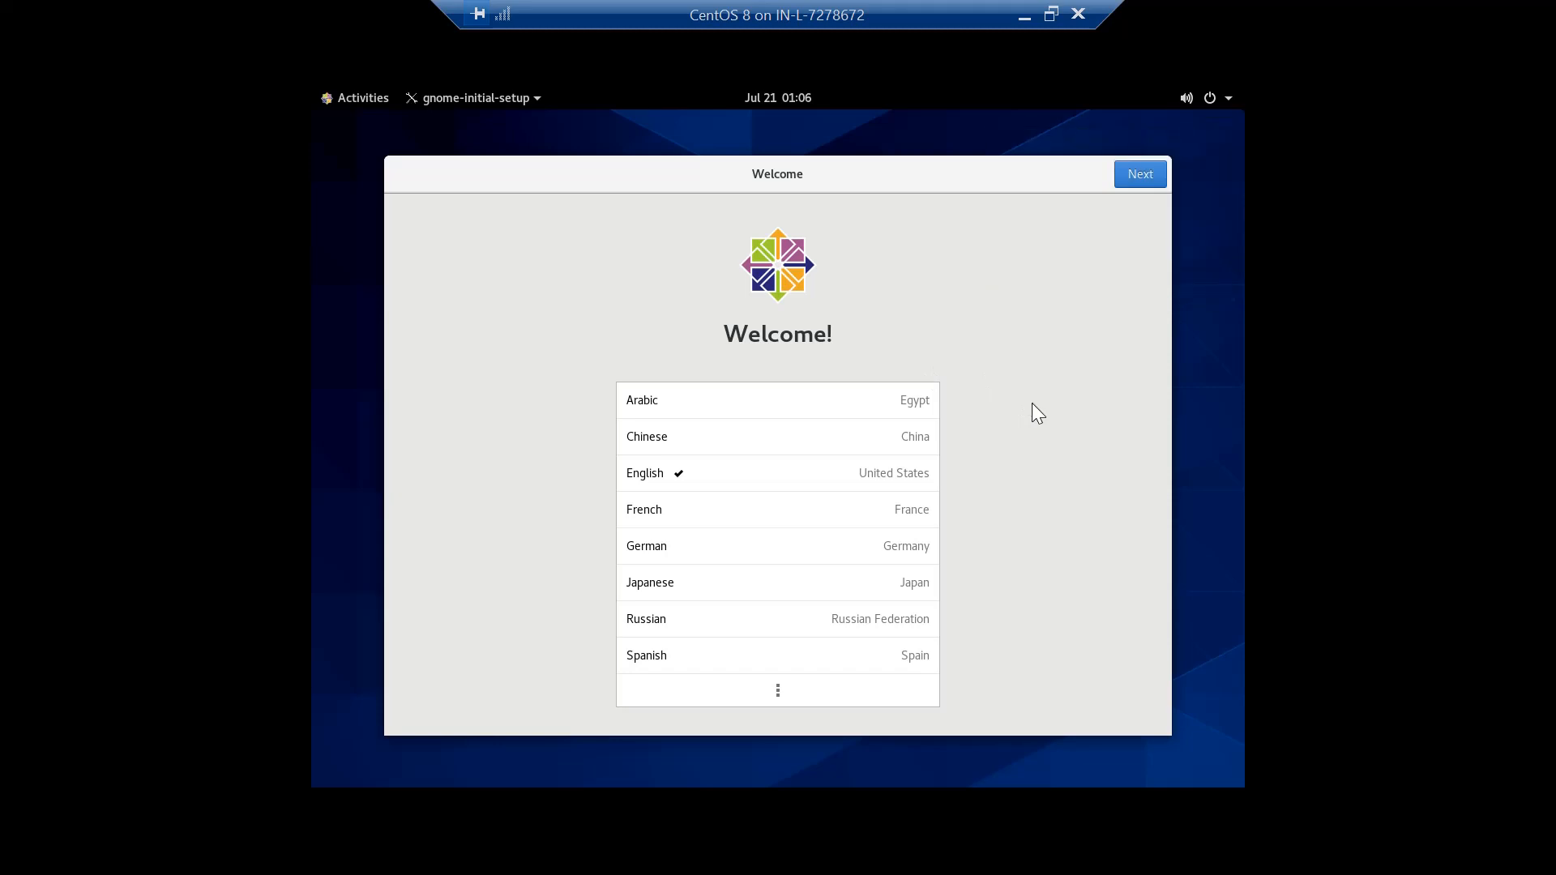
Complete the GNOME initial setup with English, Location Services on and online accounts skipped, and close the Getting Started help.
click(1141, 177)
click(1141, 177)
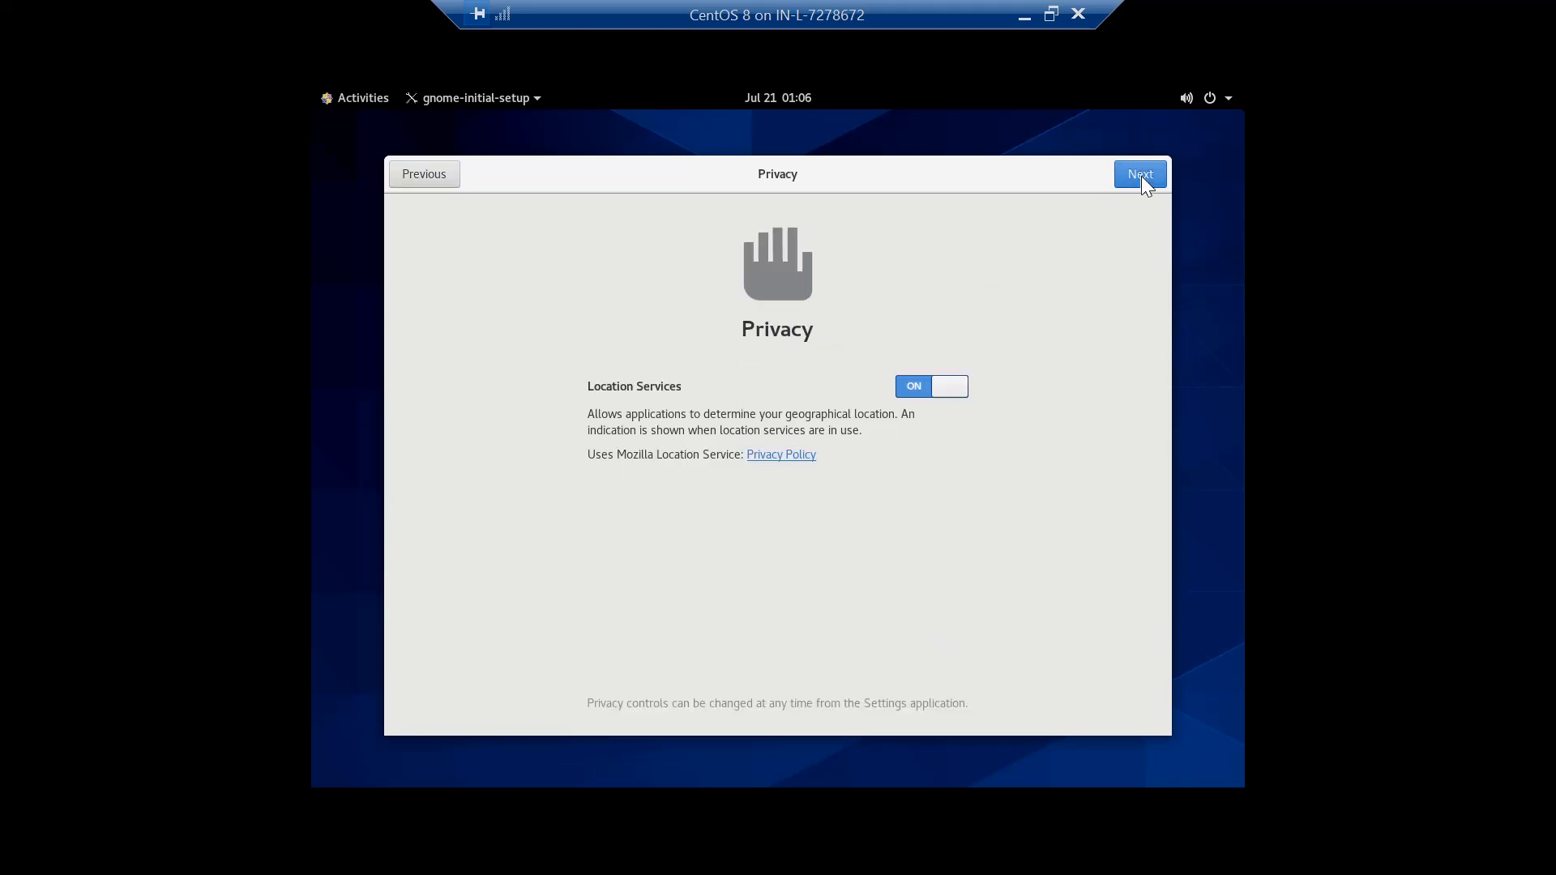
click(1141, 177)
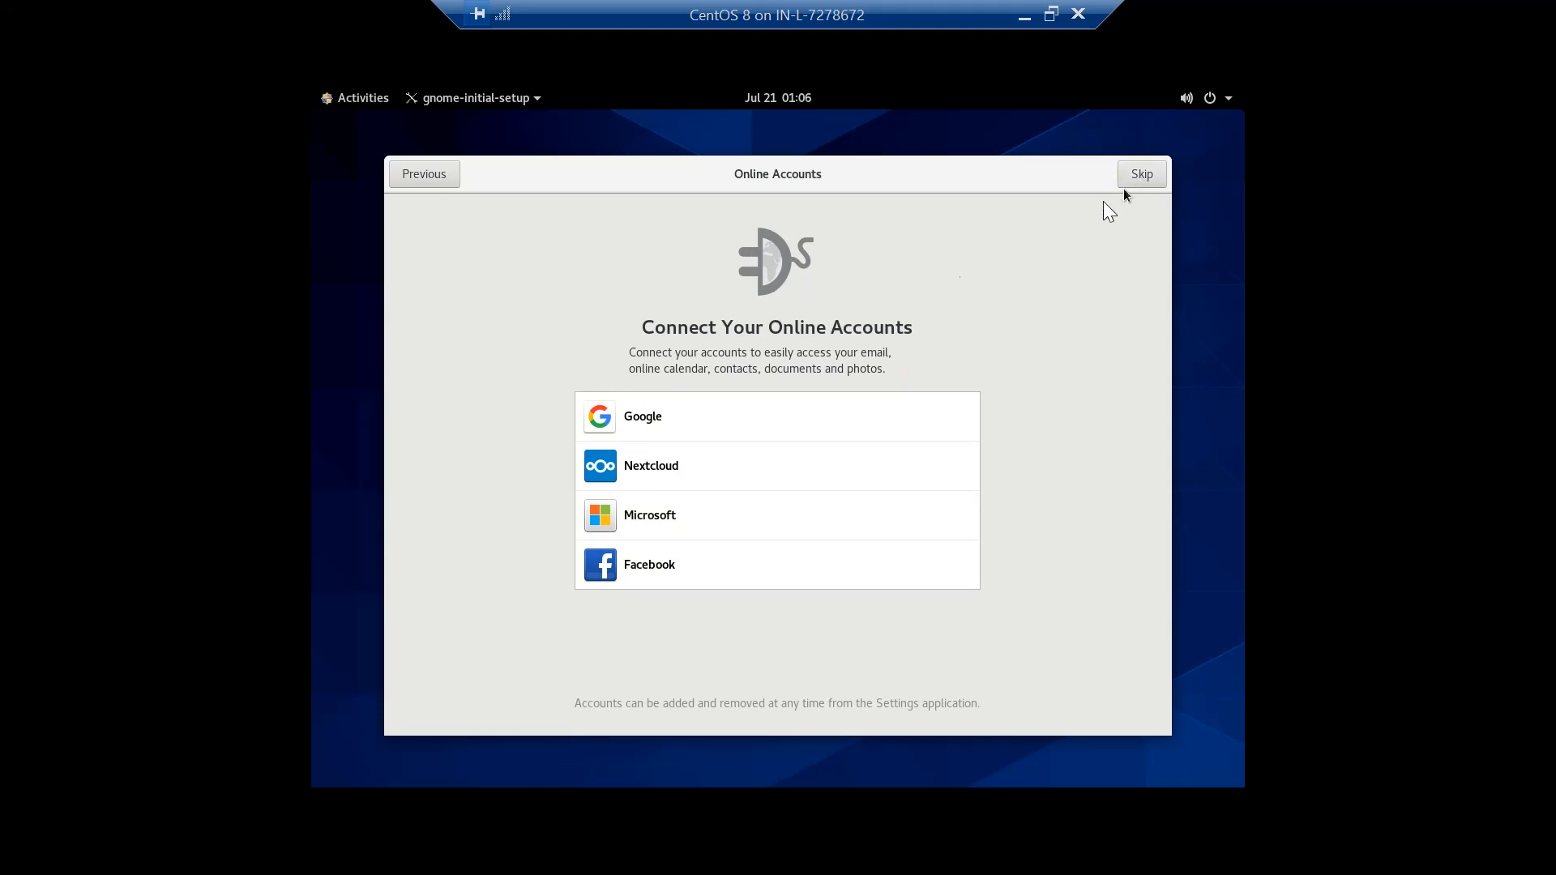
click(430, 182)
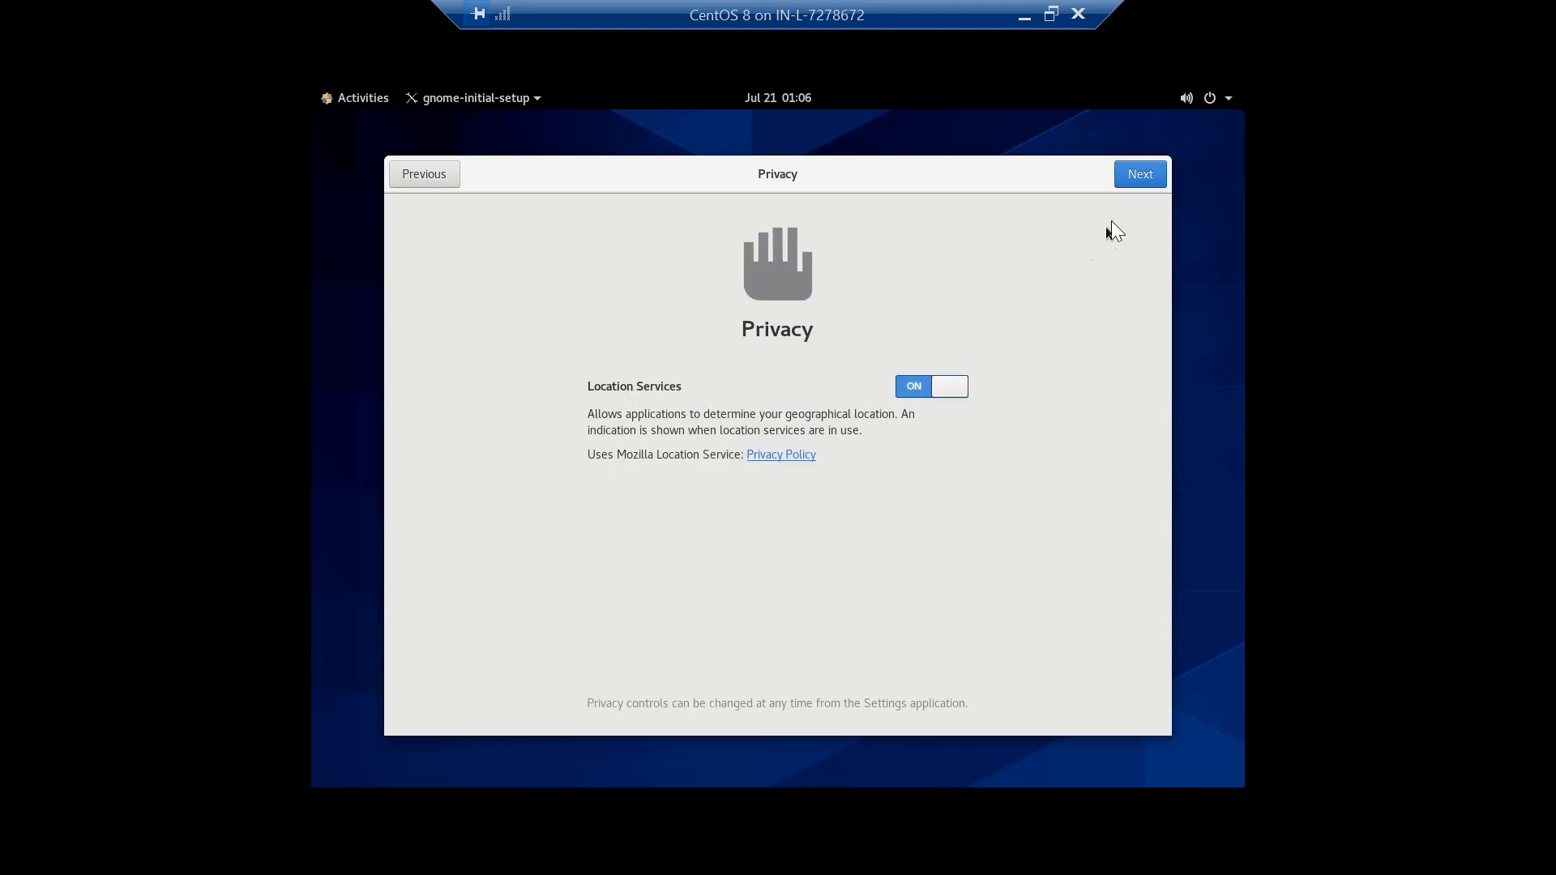
click(1140, 179)
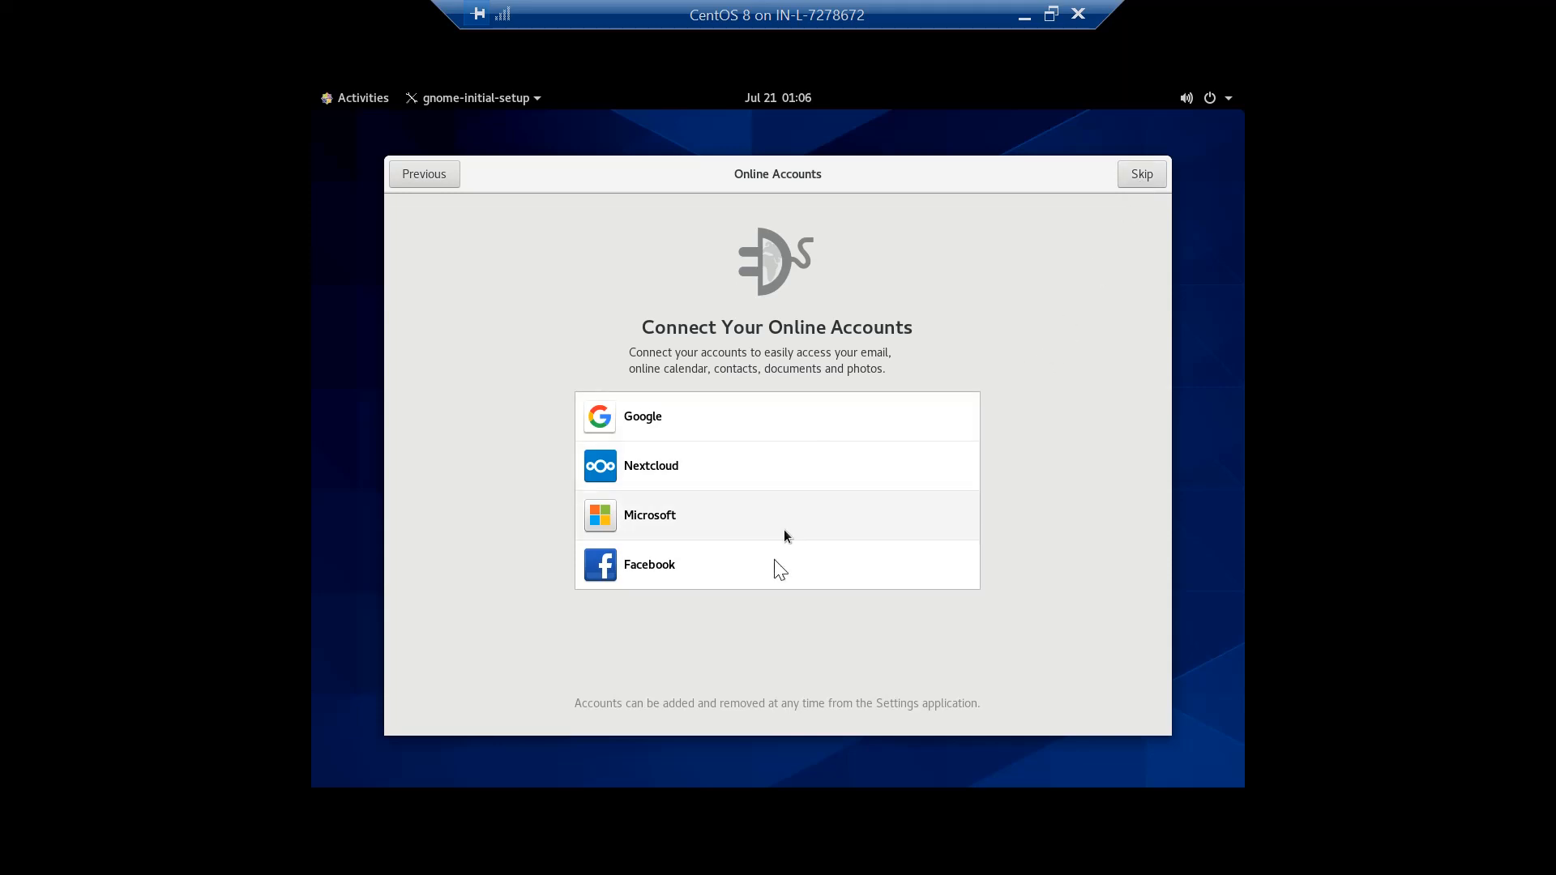
click(1140, 175)
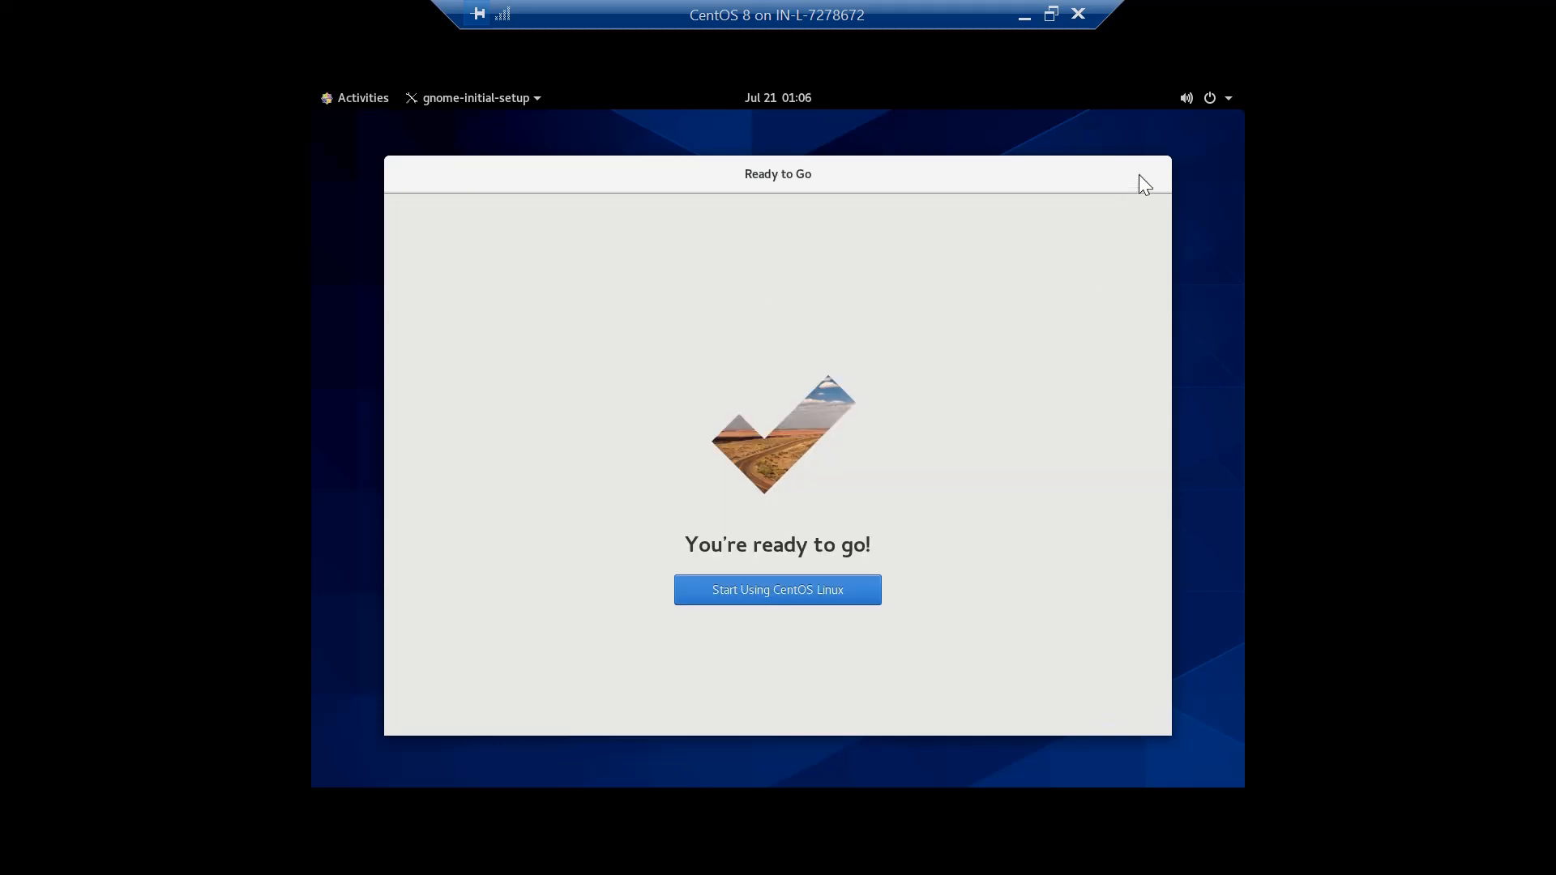
click(776, 594)
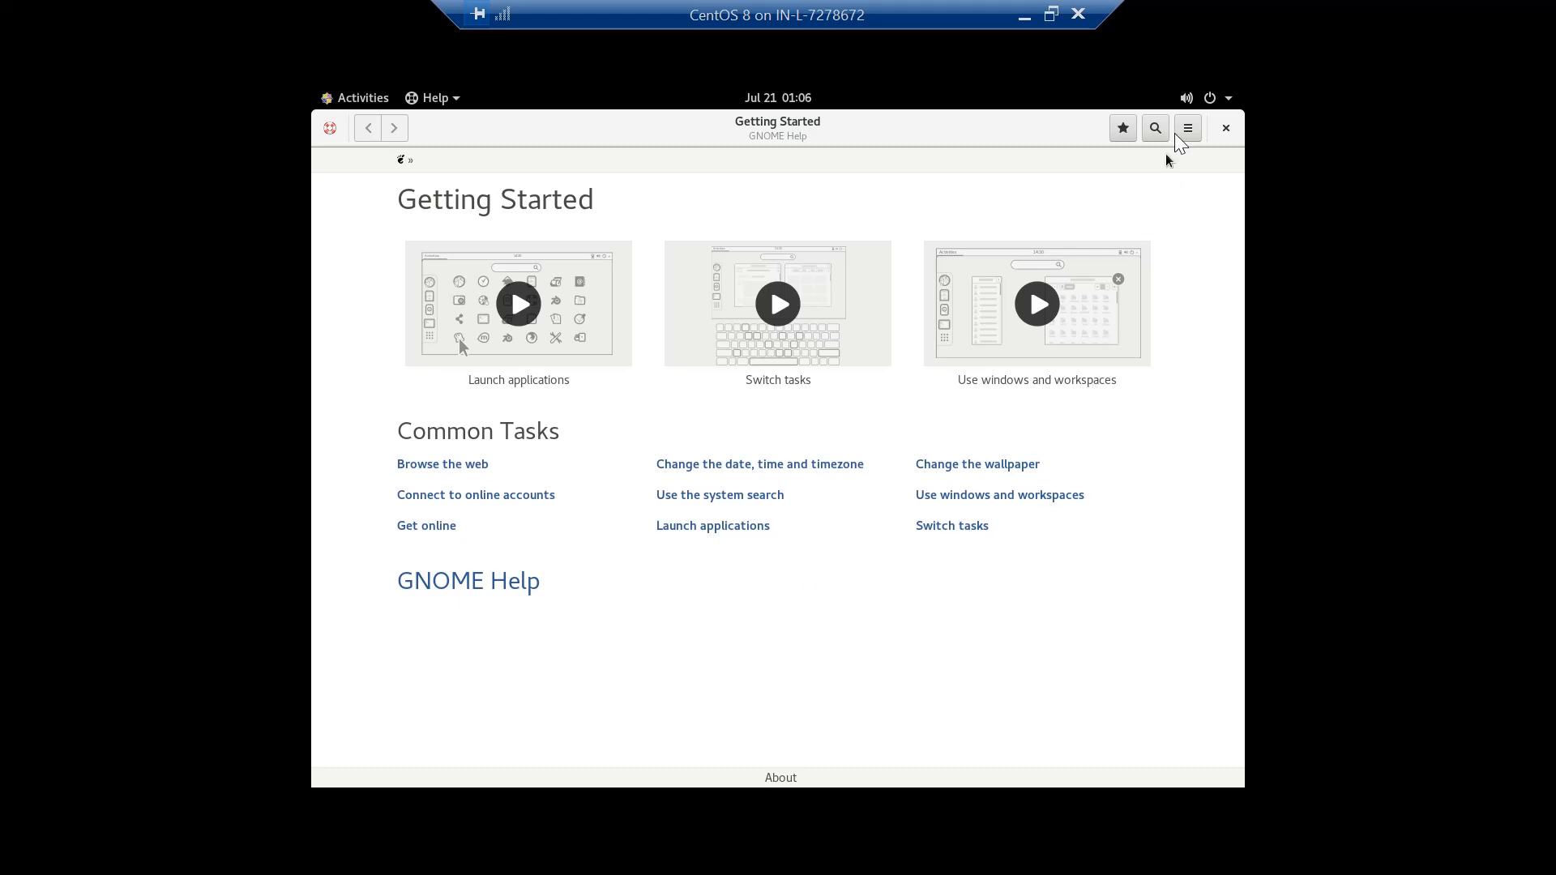
click(1227, 127)
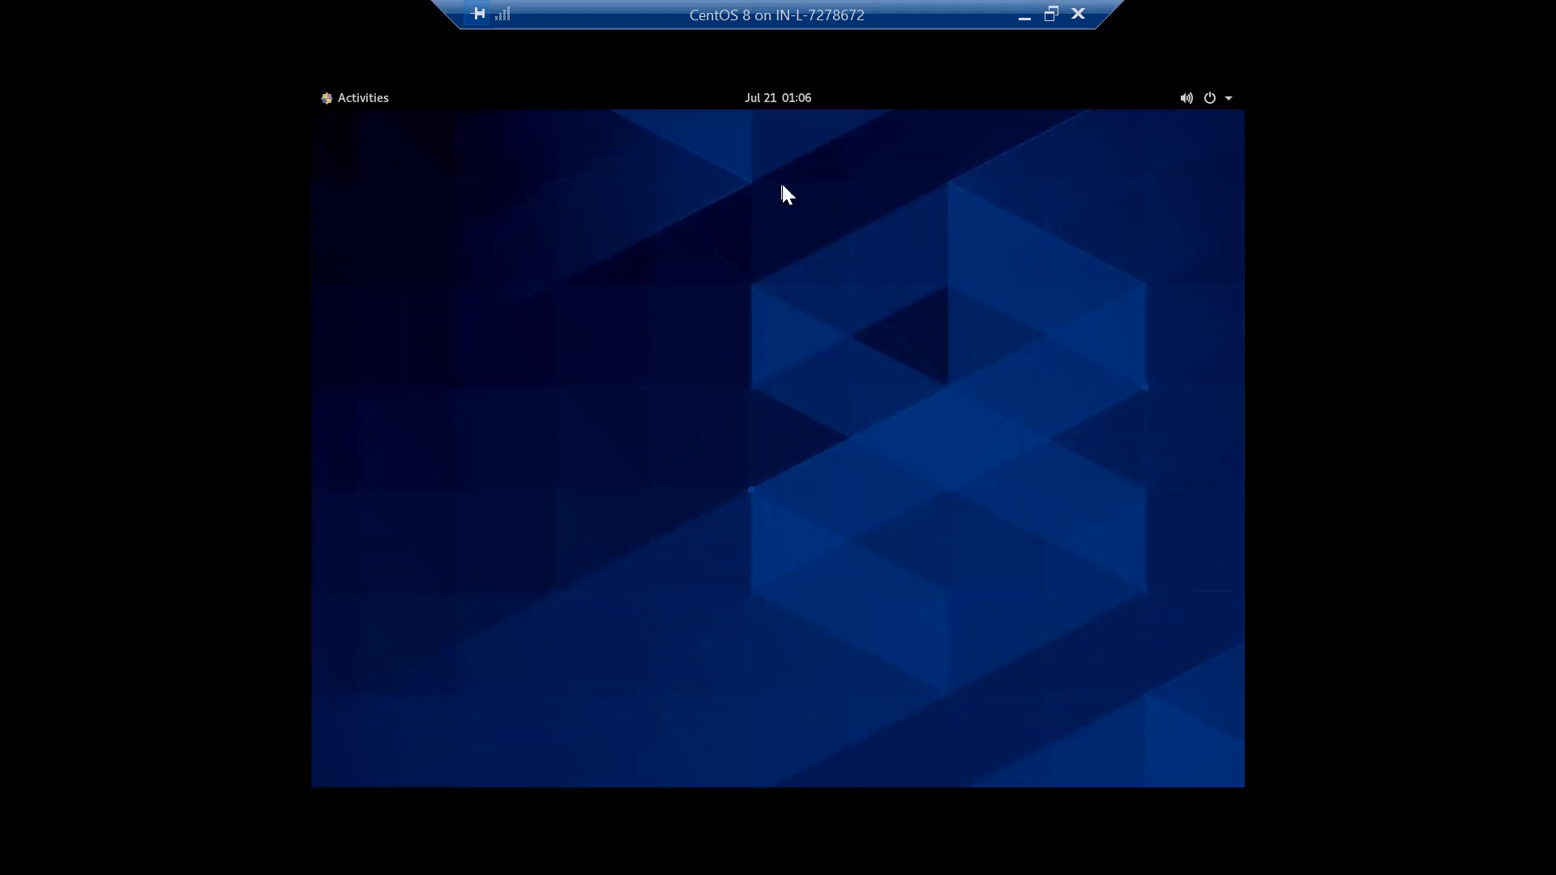
Open a terminal in CentOS and run the date and cal commands.
click(357, 99)
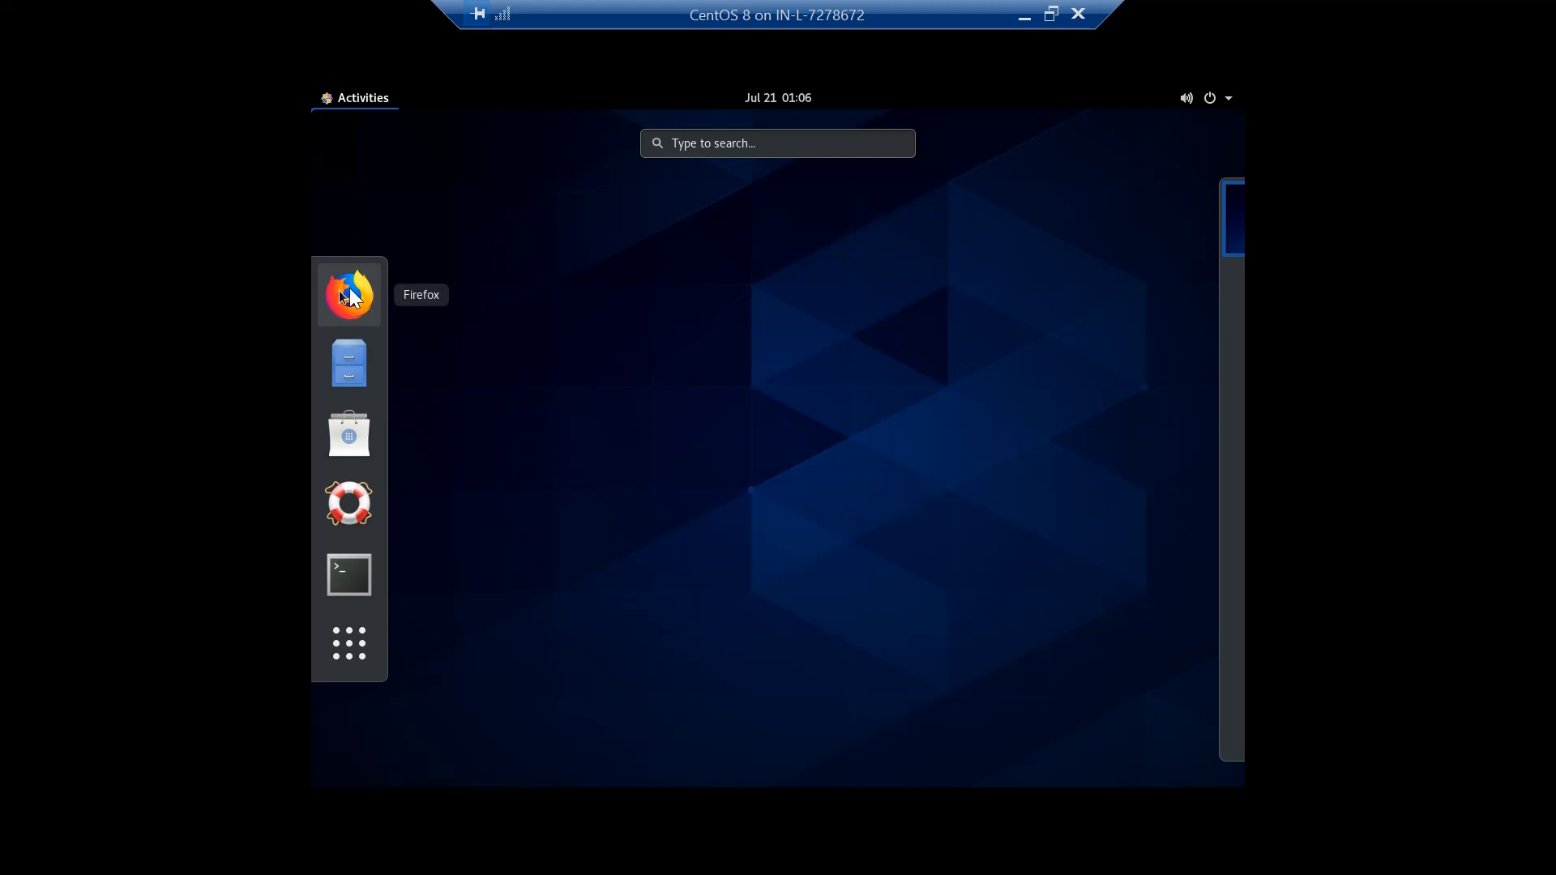
click(358, 582)
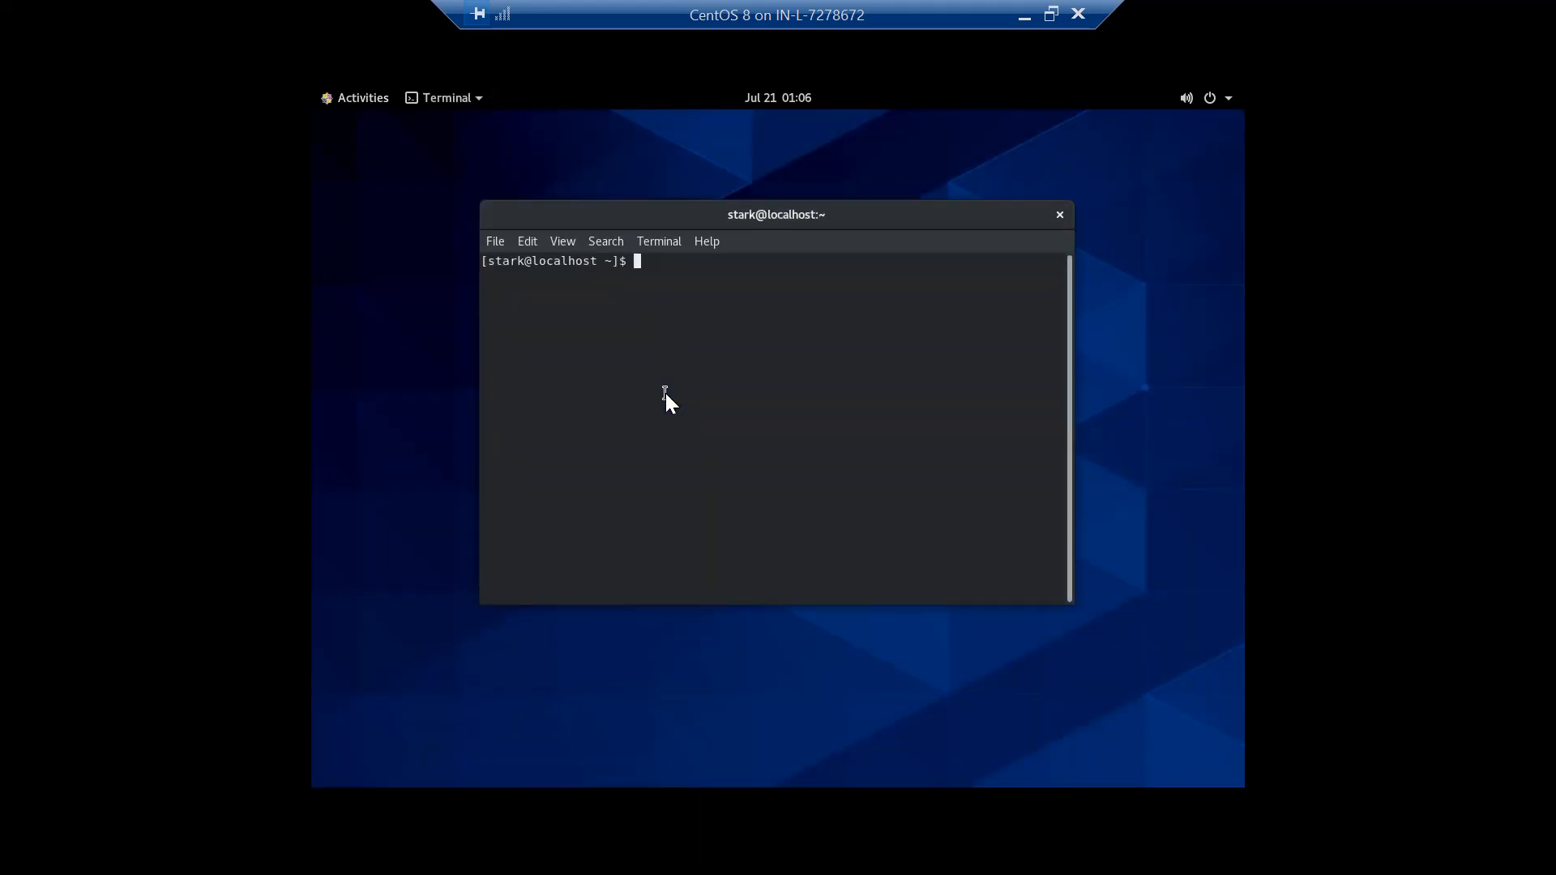
text(date)
key(Return)
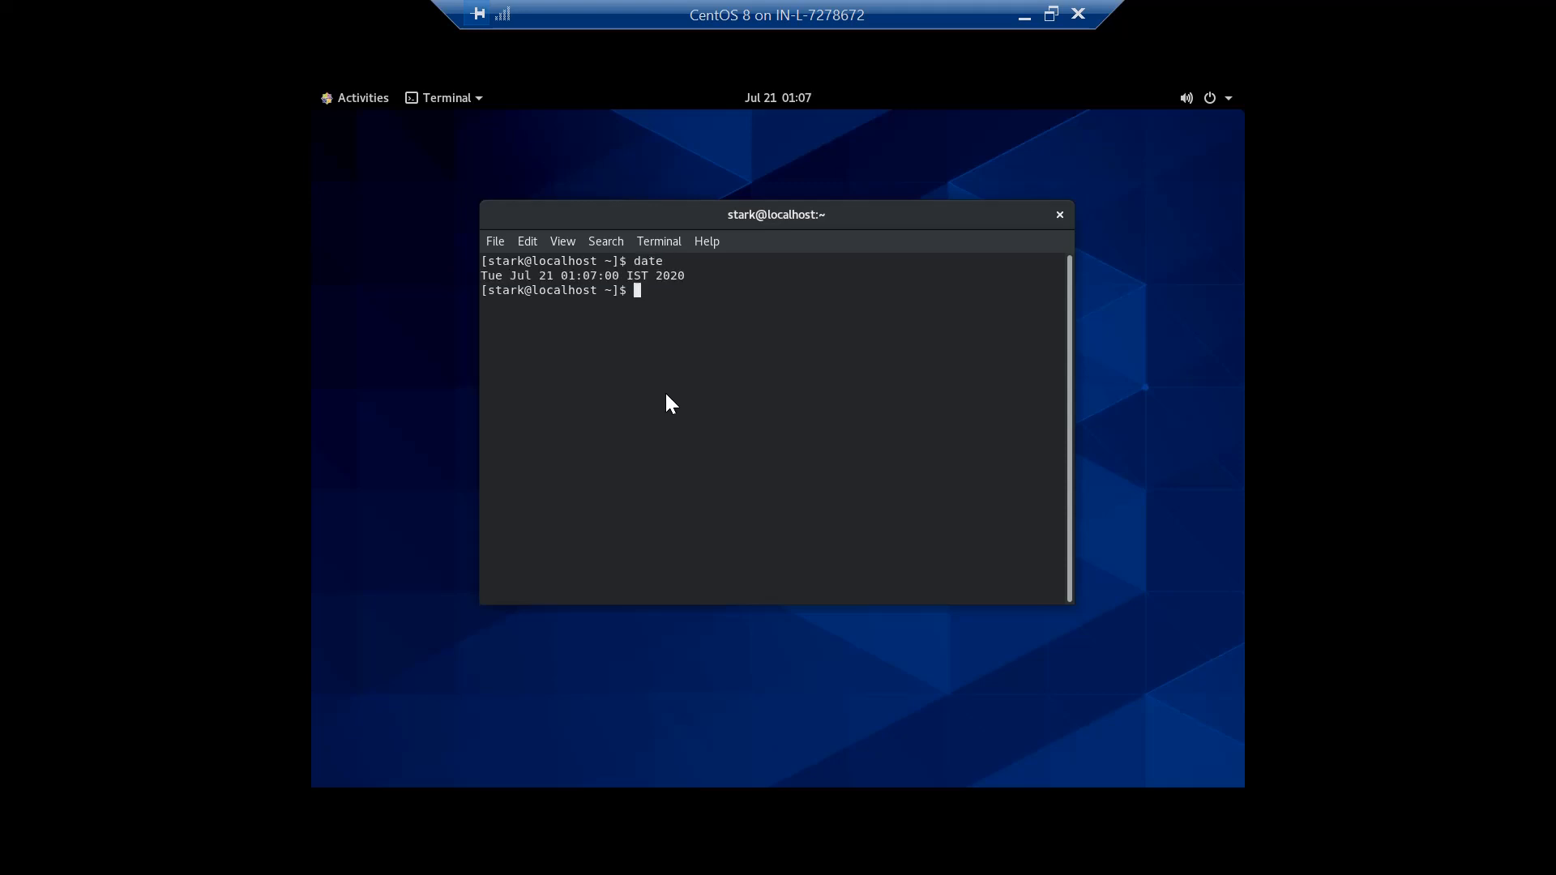
text(cal)
key(Return)
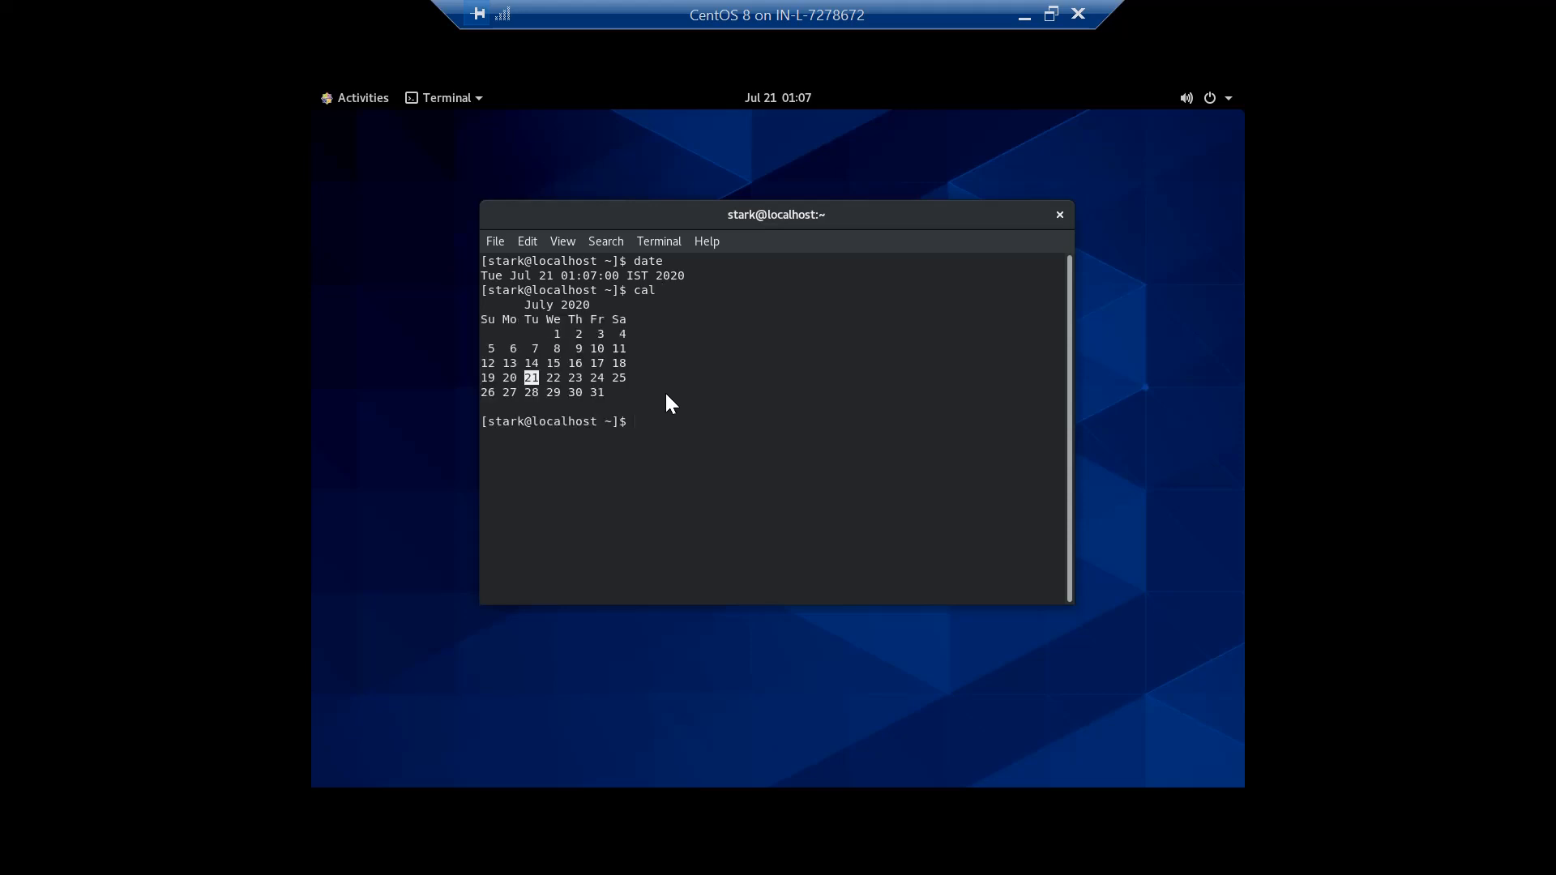
Maximize the terminal window and close it.
right_click(869, 216)
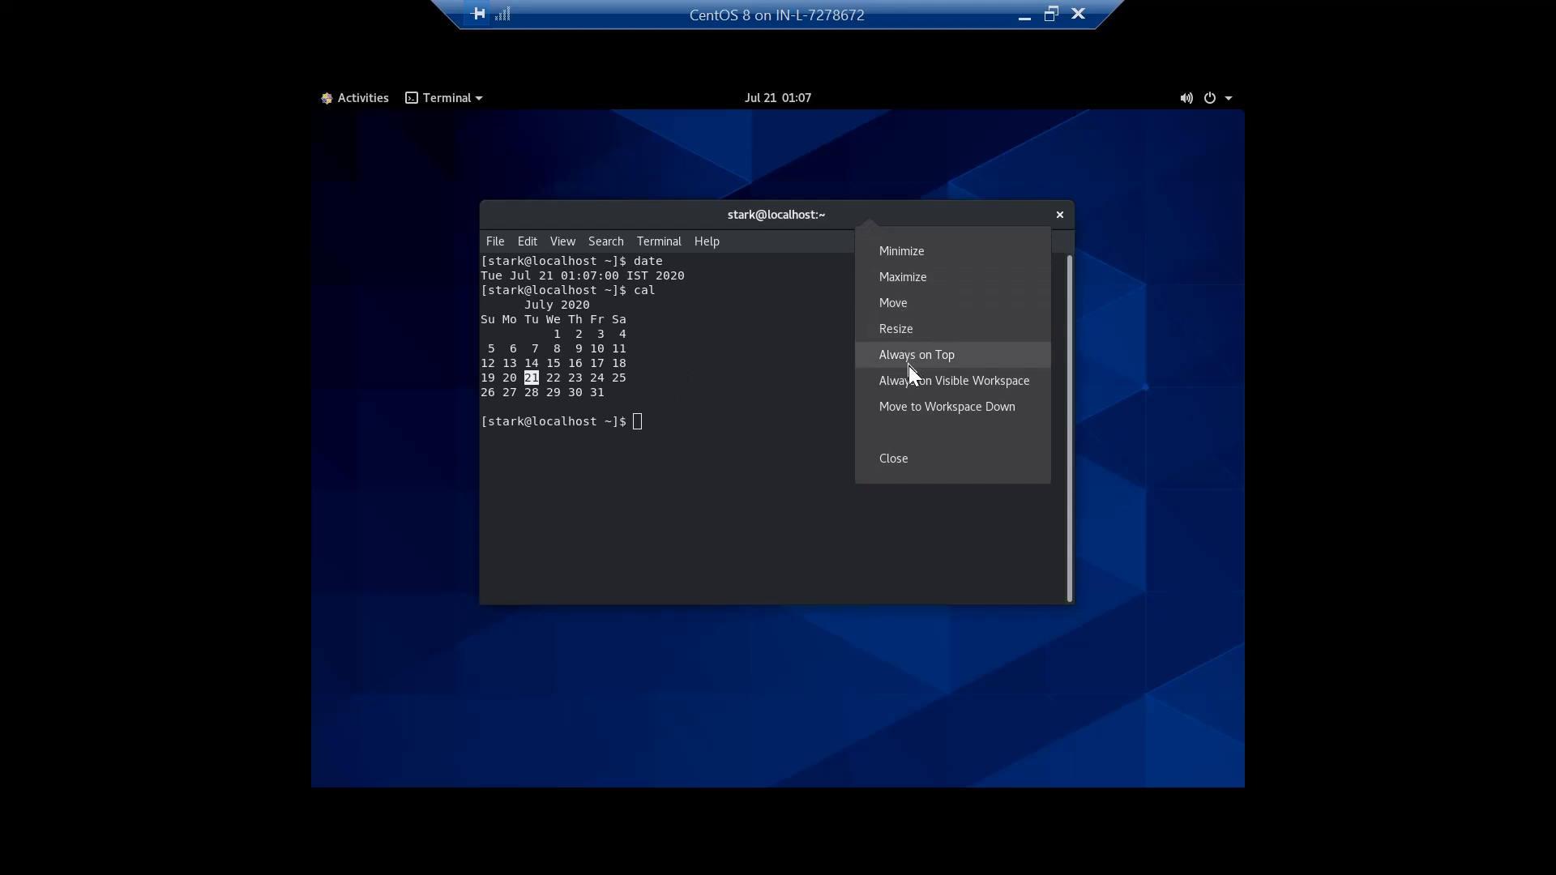
double_click(838, 215)
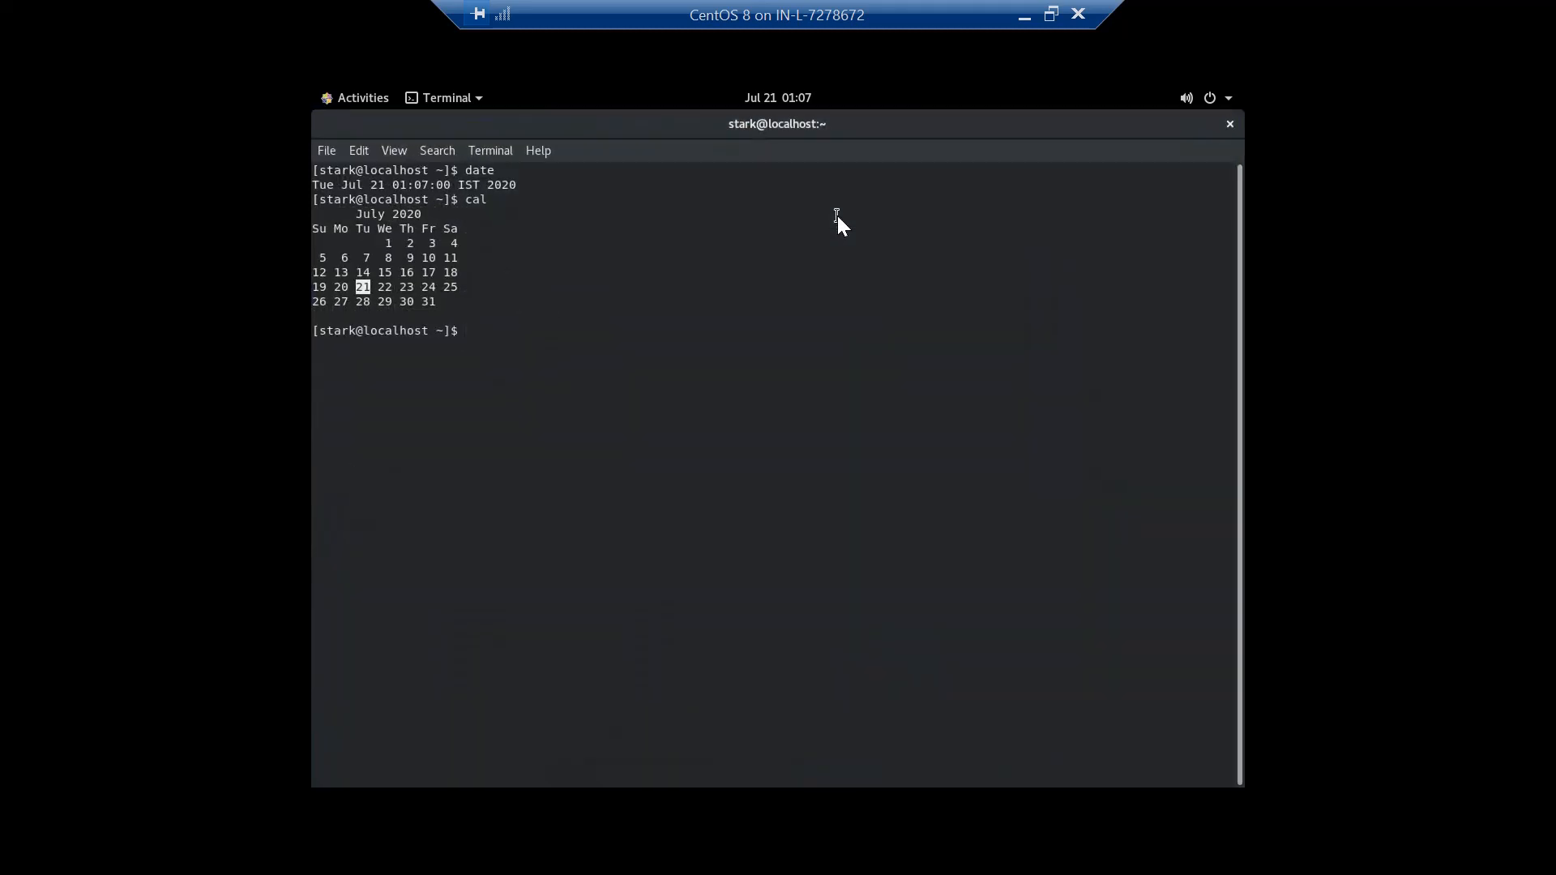
click(1230, 125)
View all installed applications, and shut down CentOS by running poweroff in a new terminal.
click(360, 104)
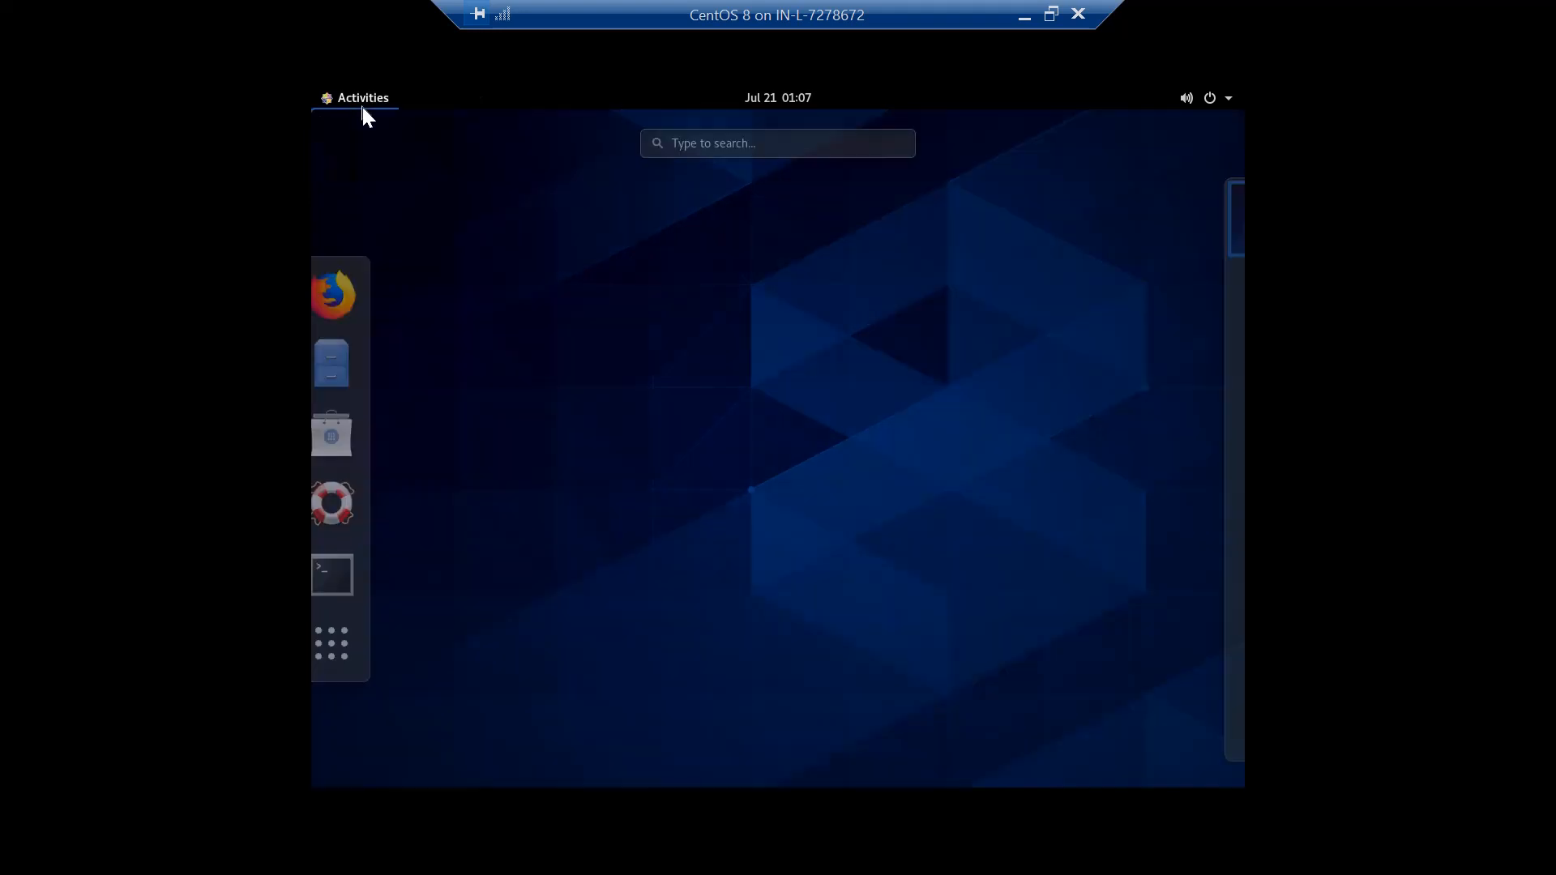
click(349, 643)
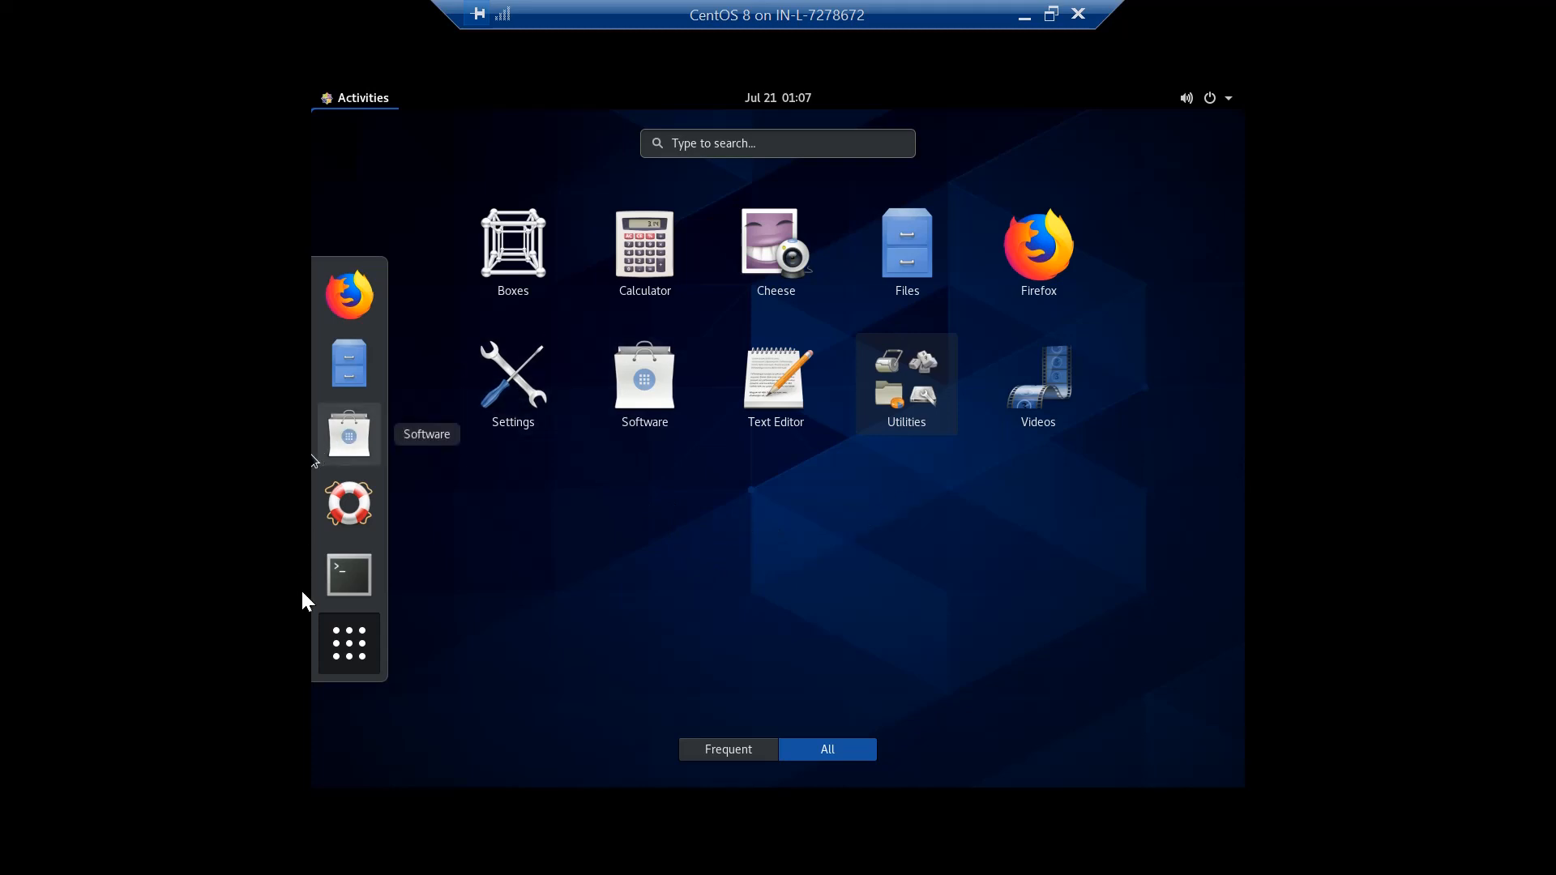
click(358, 577)
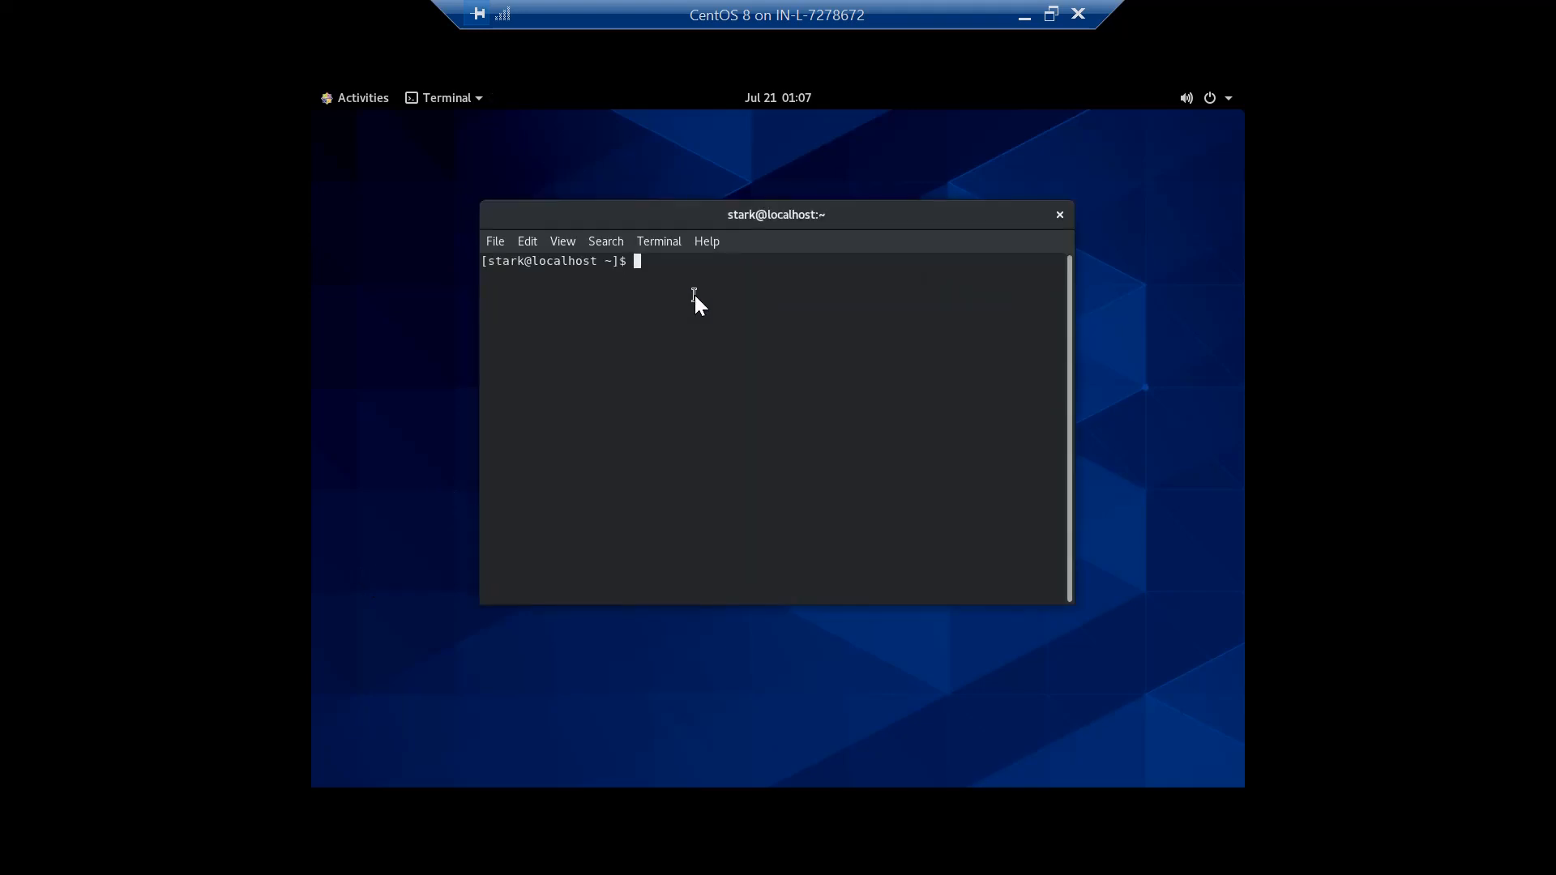
text(poweroff)
key(Return)
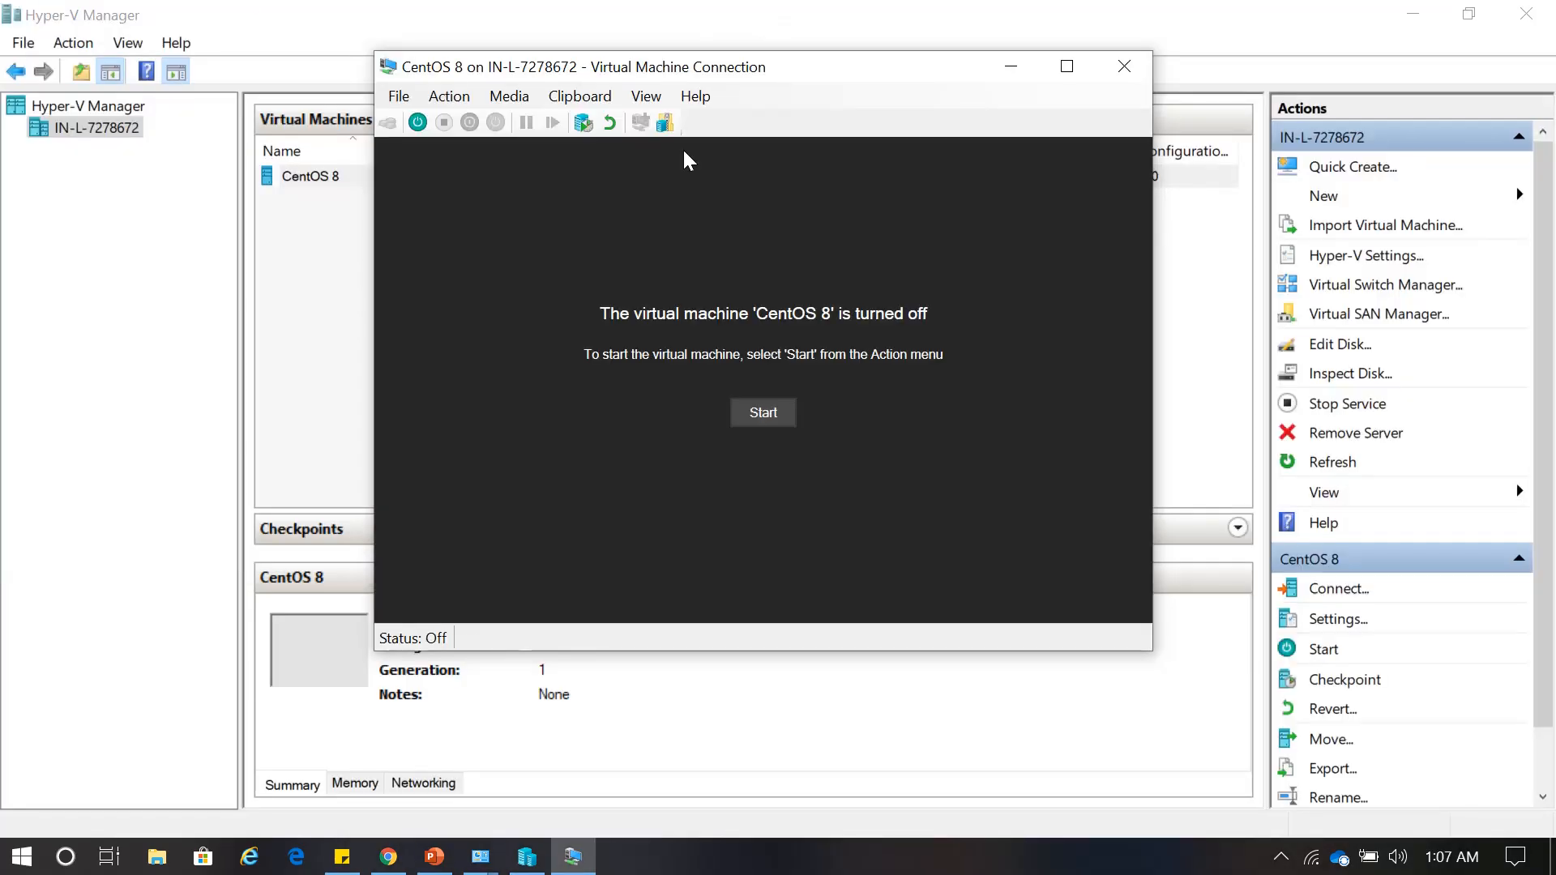
Minimize the virtual machine connection and Hyper-V Manager windows, and close the Administrative Tools and Control Panel windows.
click(1014, 68)
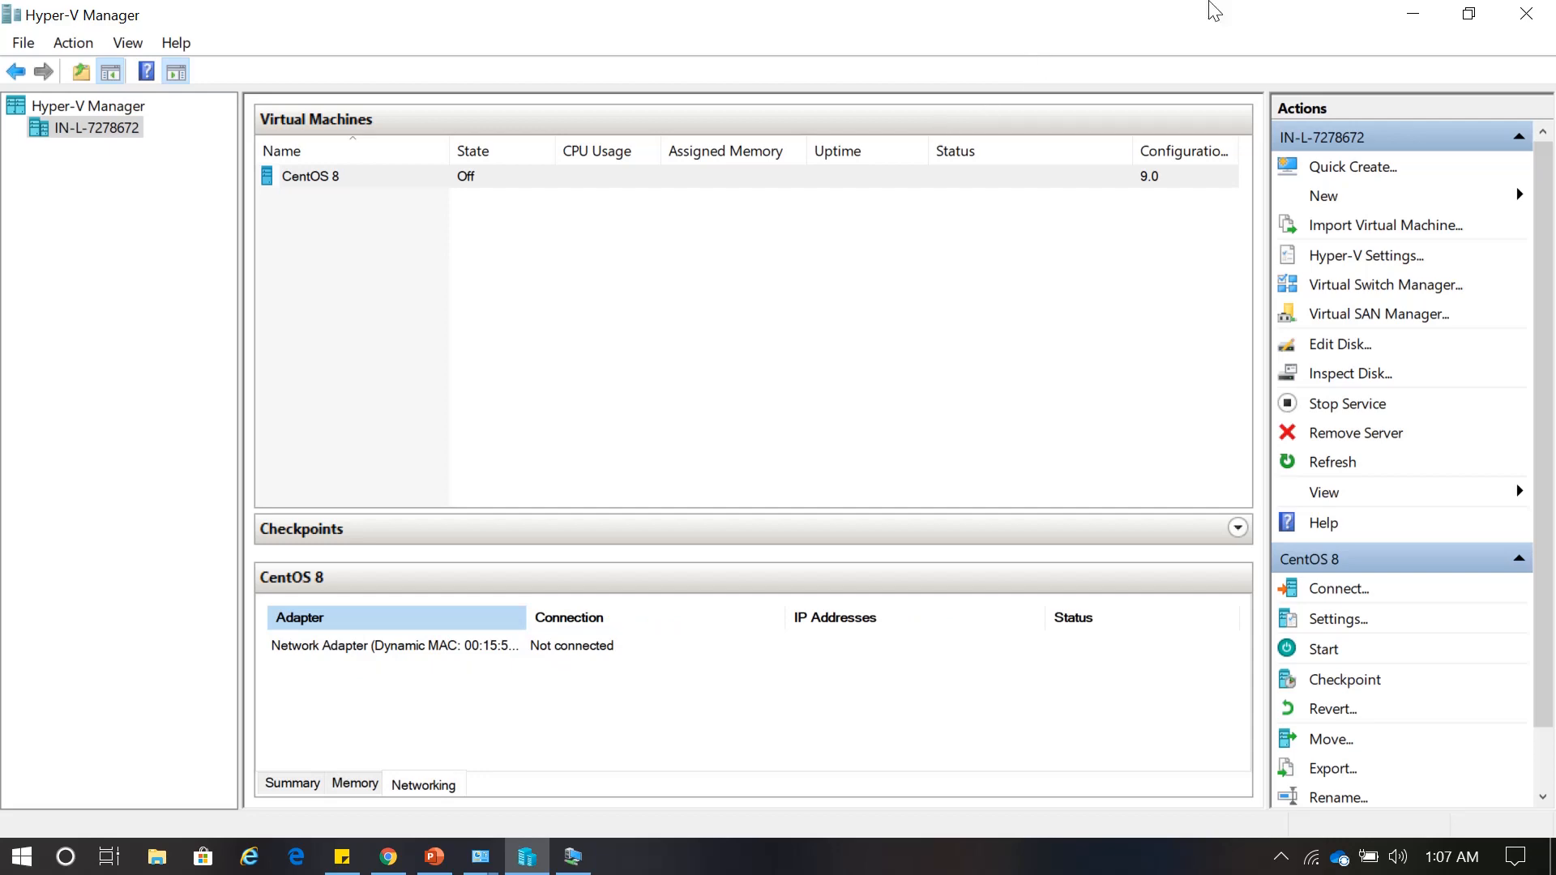
click(1416, 16)
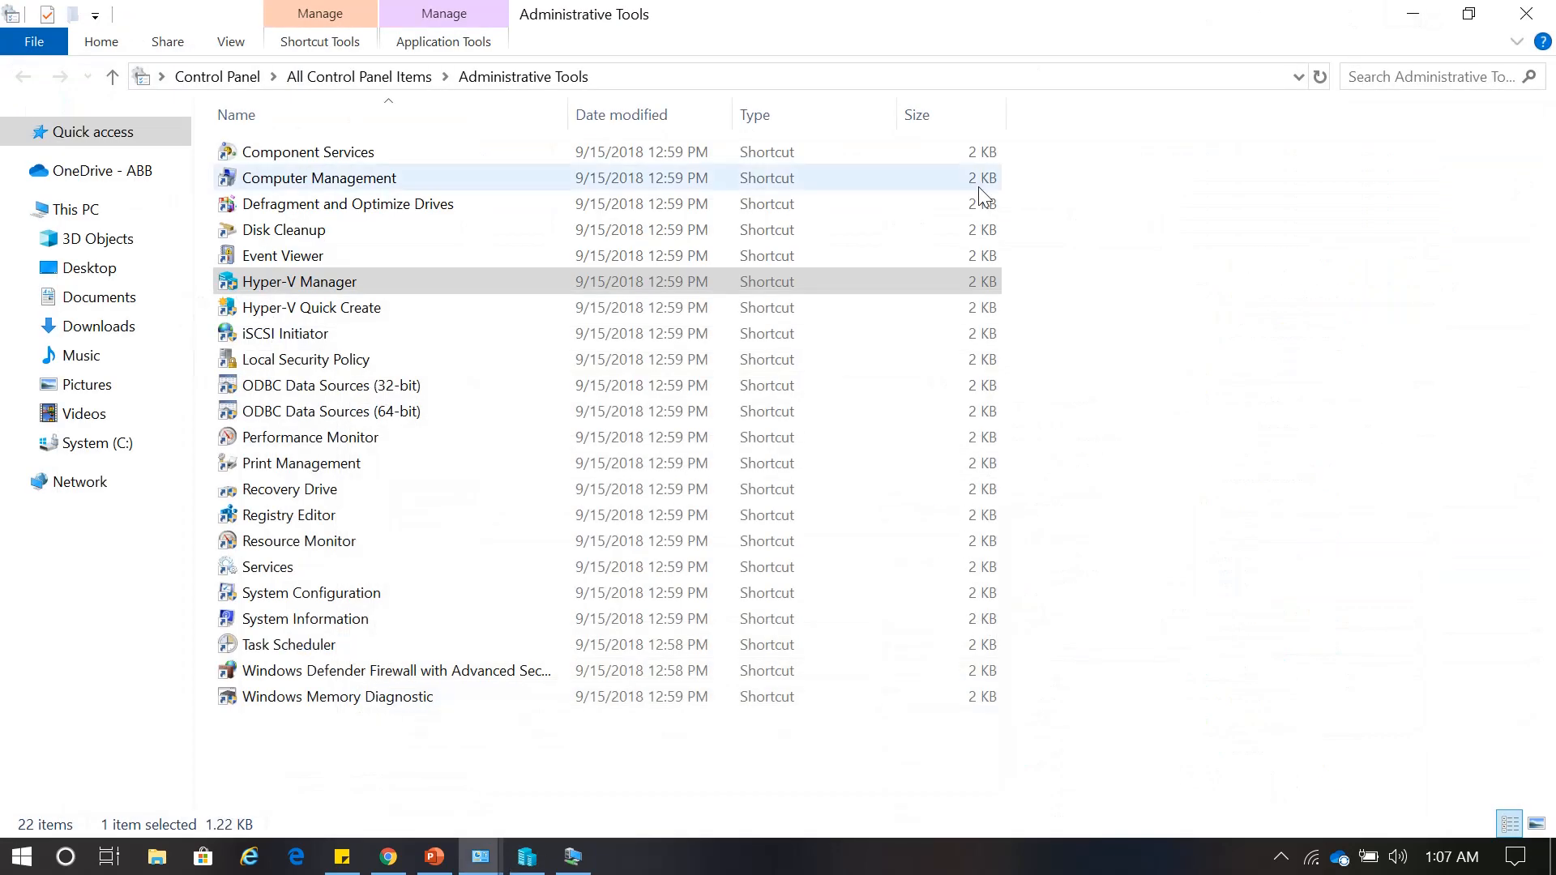
click(1500, 16)
click(1499, 16)
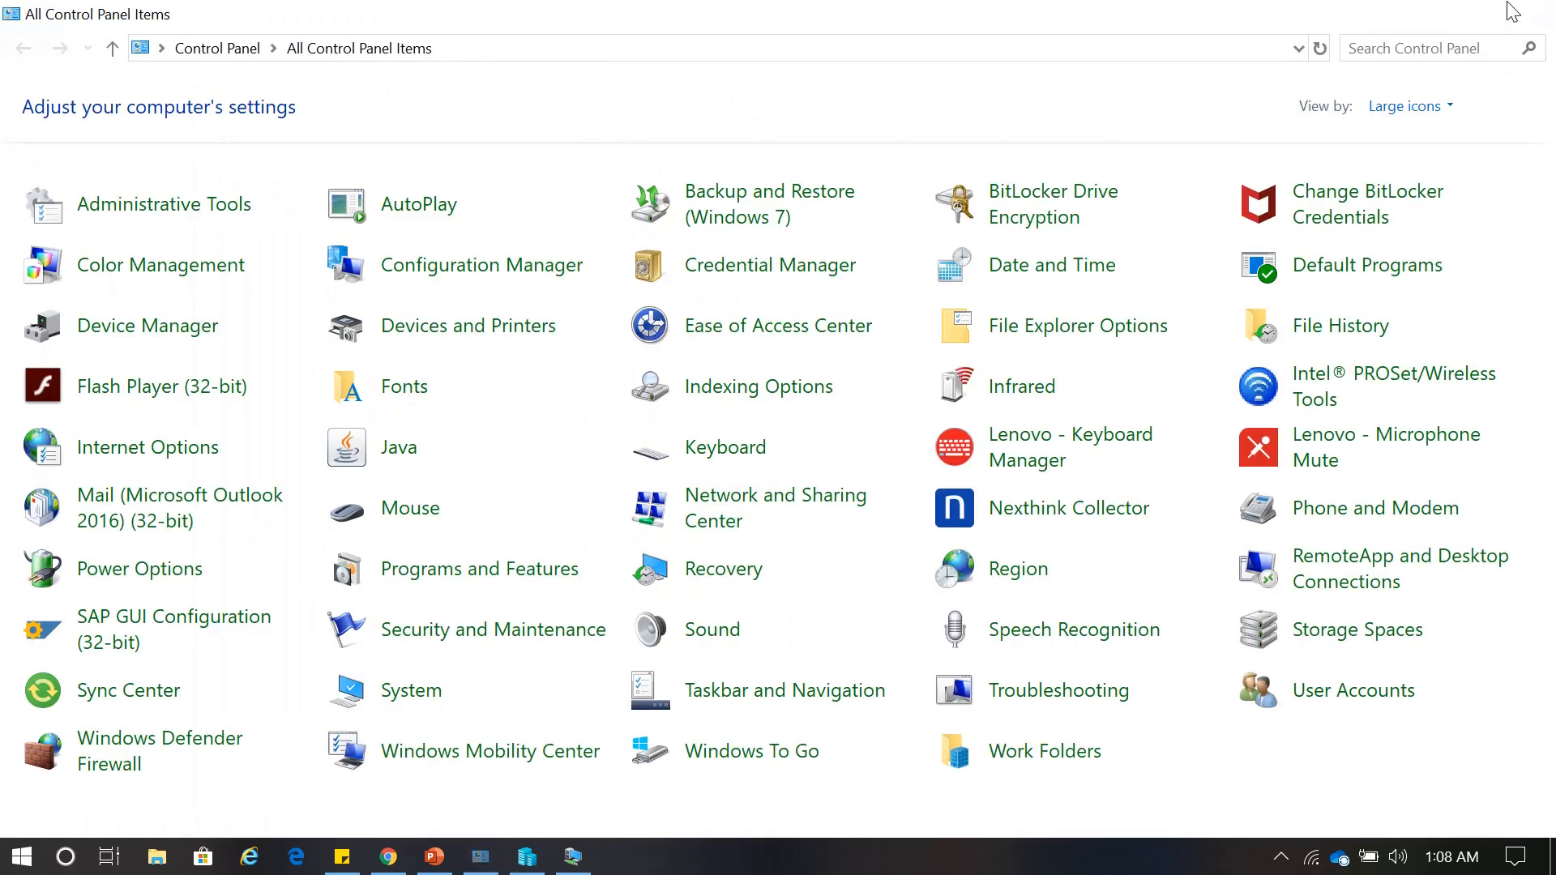